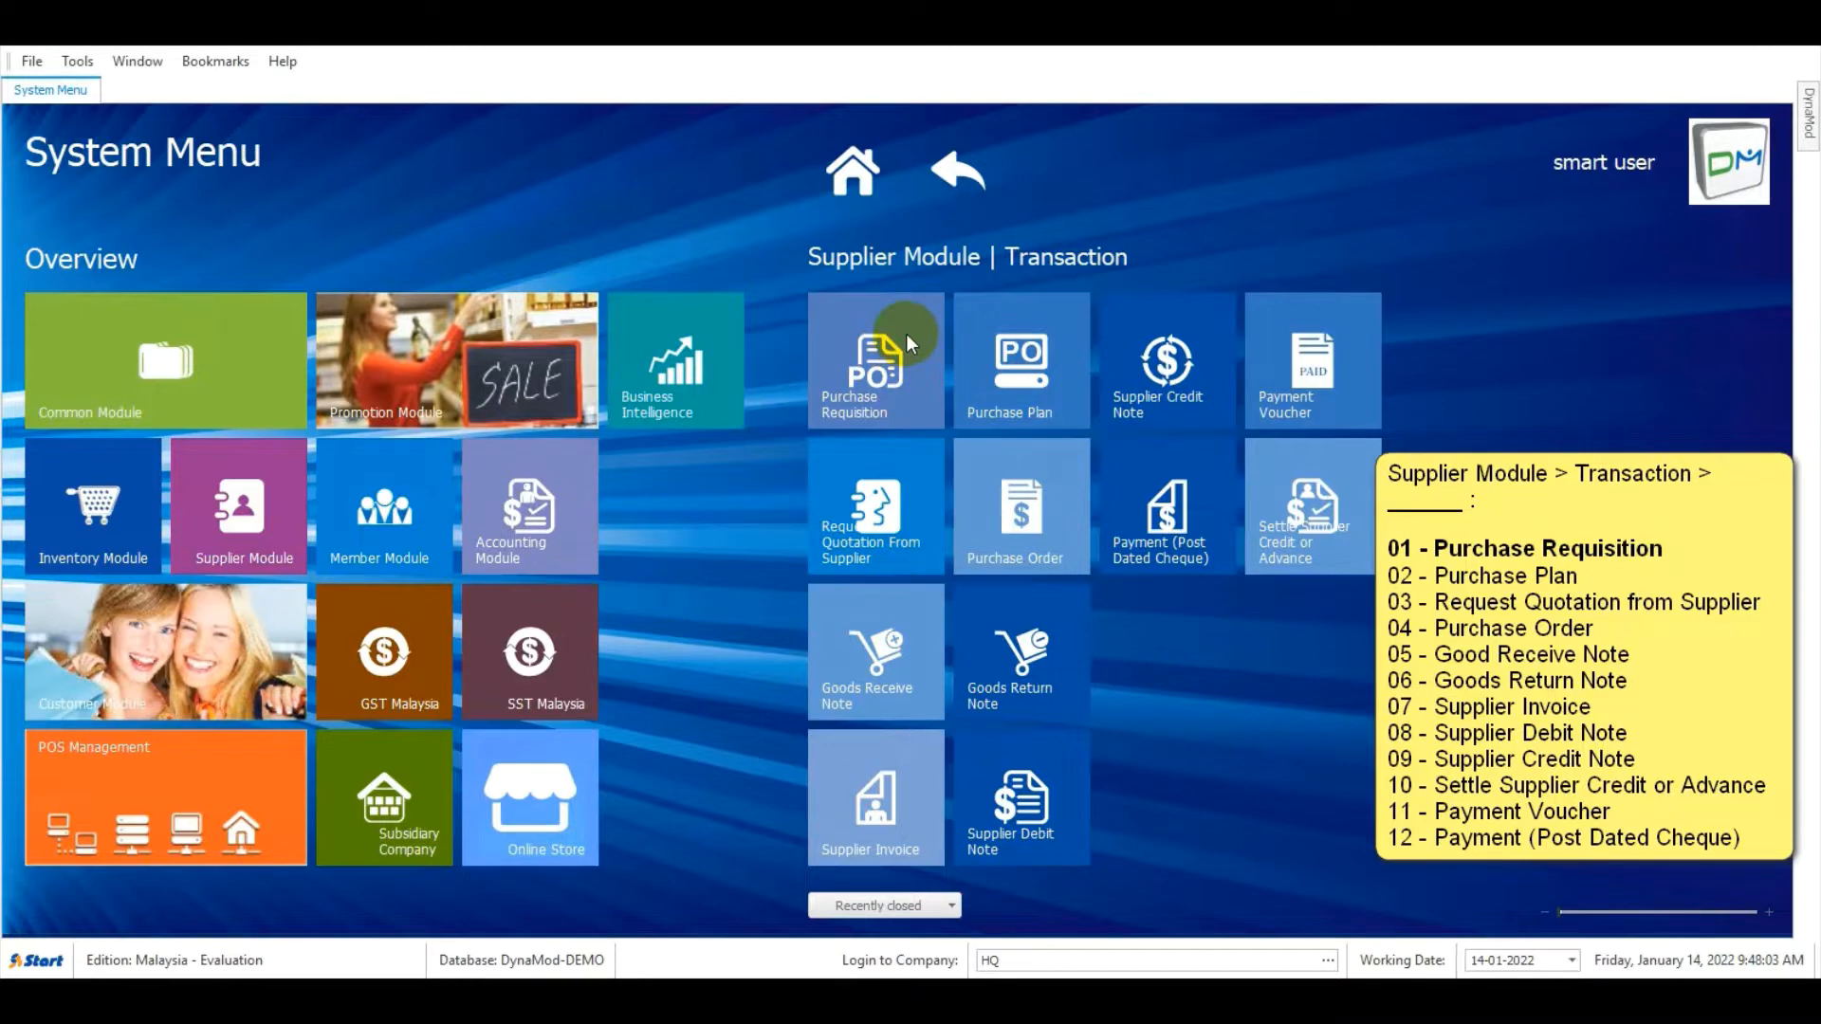
Create a new purchase requisition and select the requestor belonging to GROUP A
{"action": "left_click", "coordinate": [907, 341]}
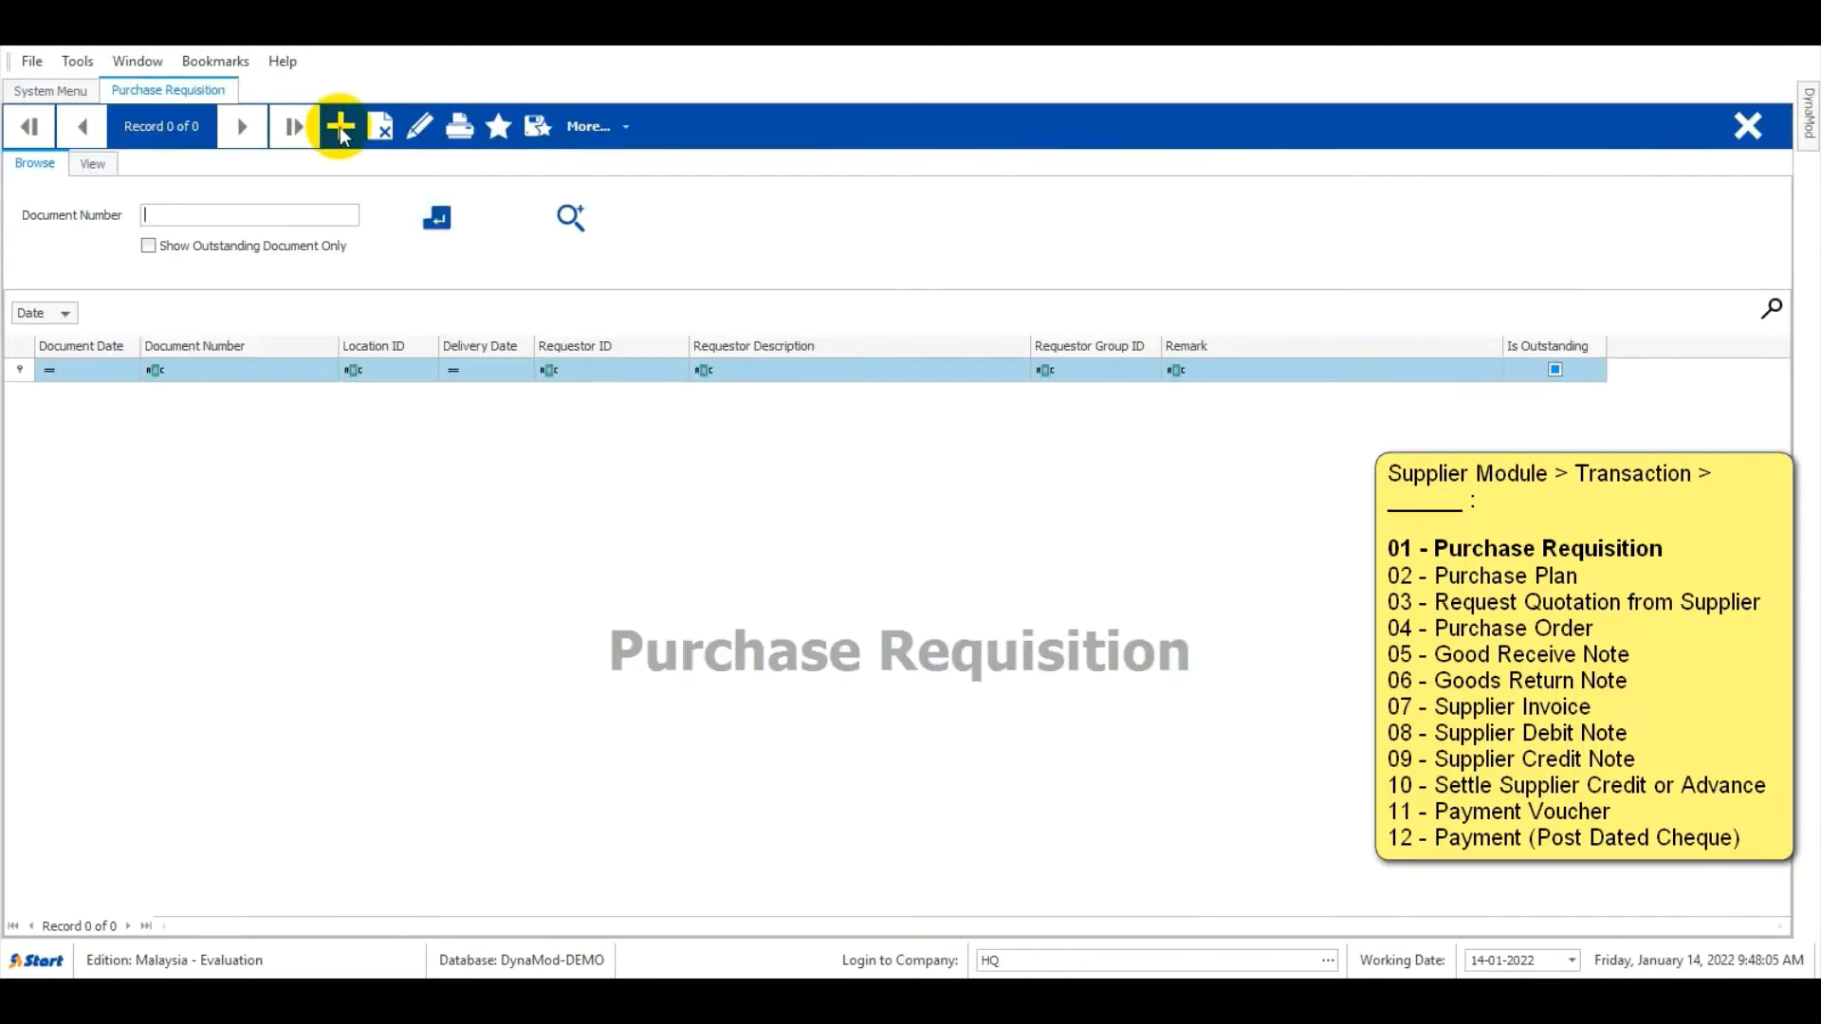
{"action": "left_click", "coordinate": [620, 127]}
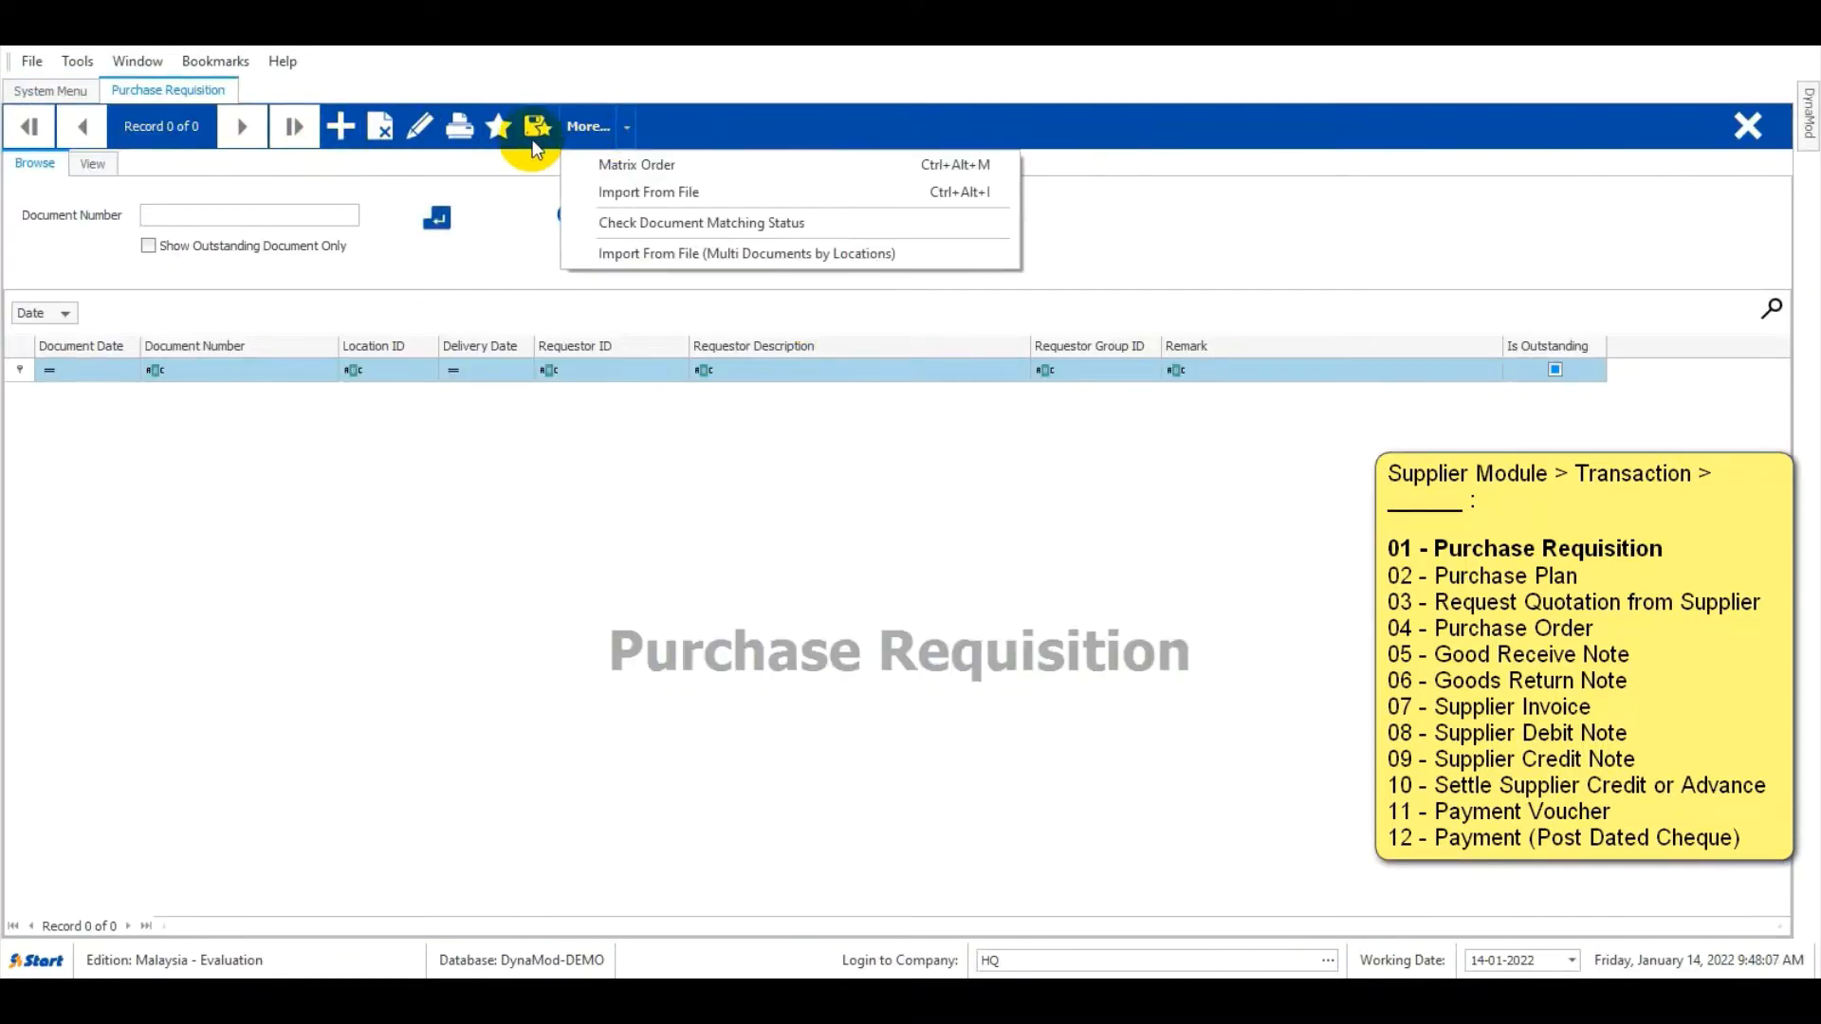
{"action": "left_click", "coordinate": [351, 159]}
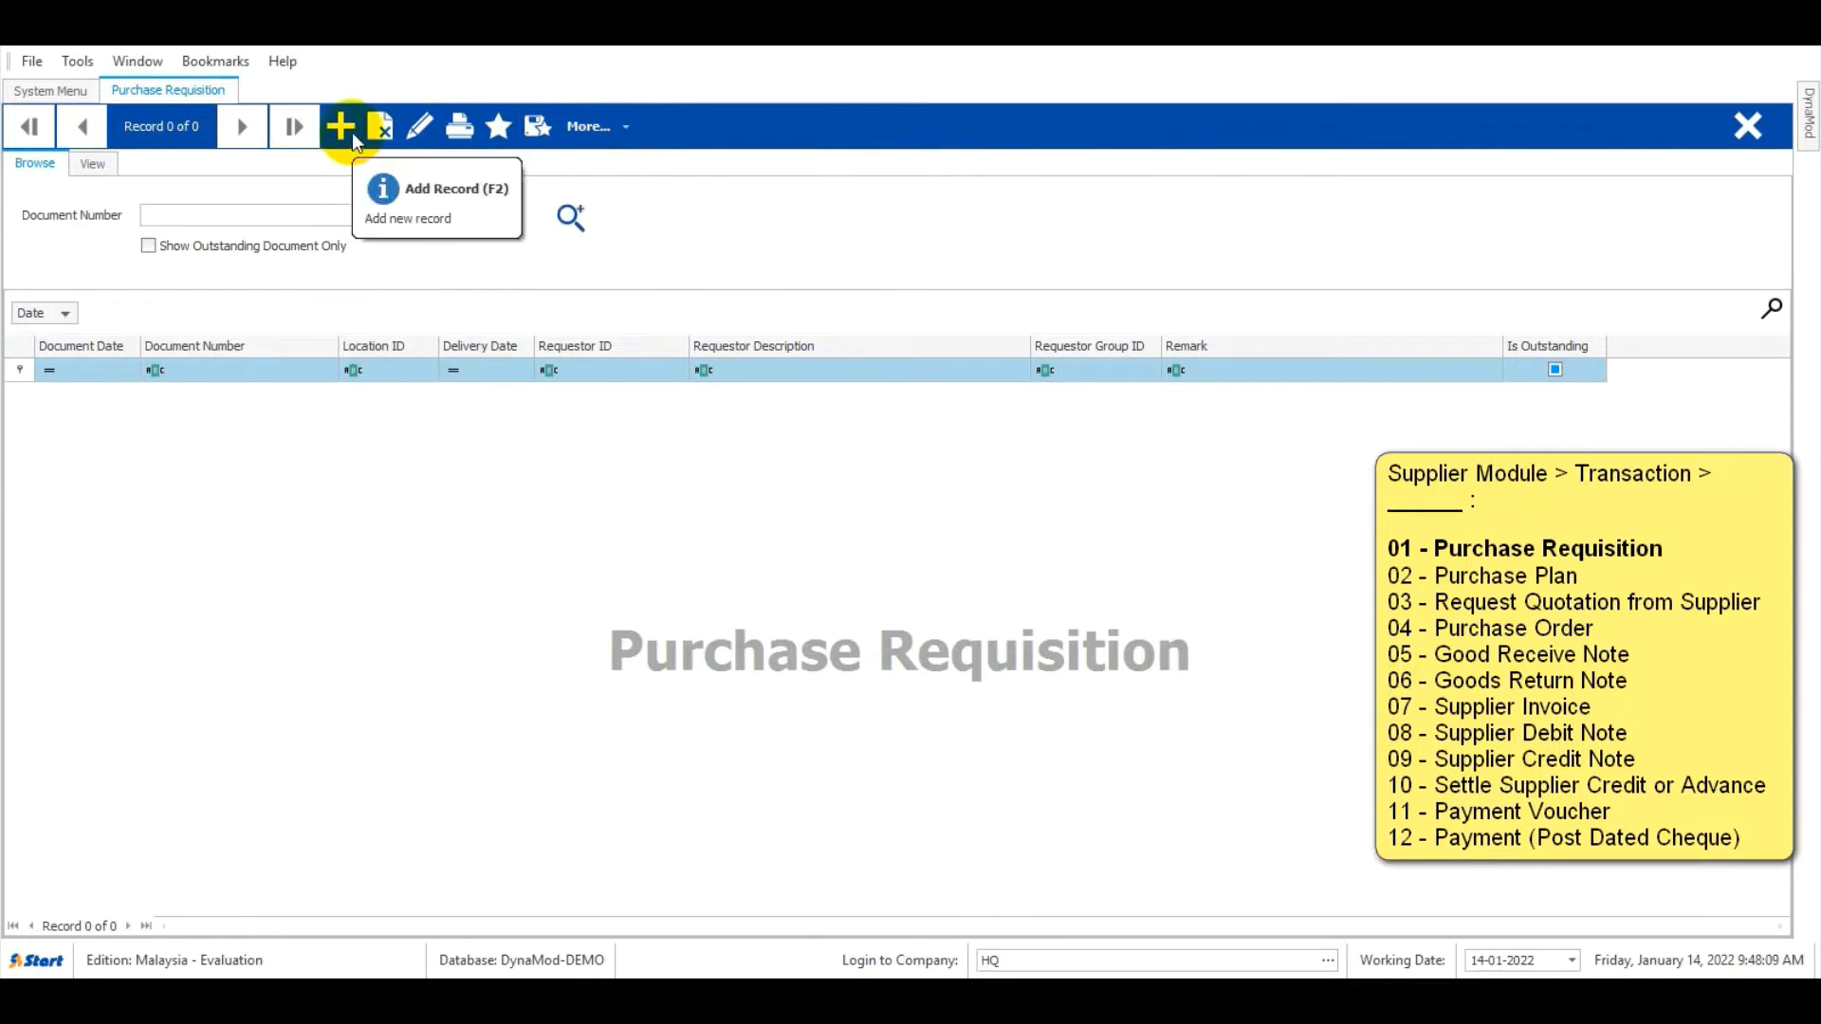
{"action": "left_click", "coordinate": [342, 127]}
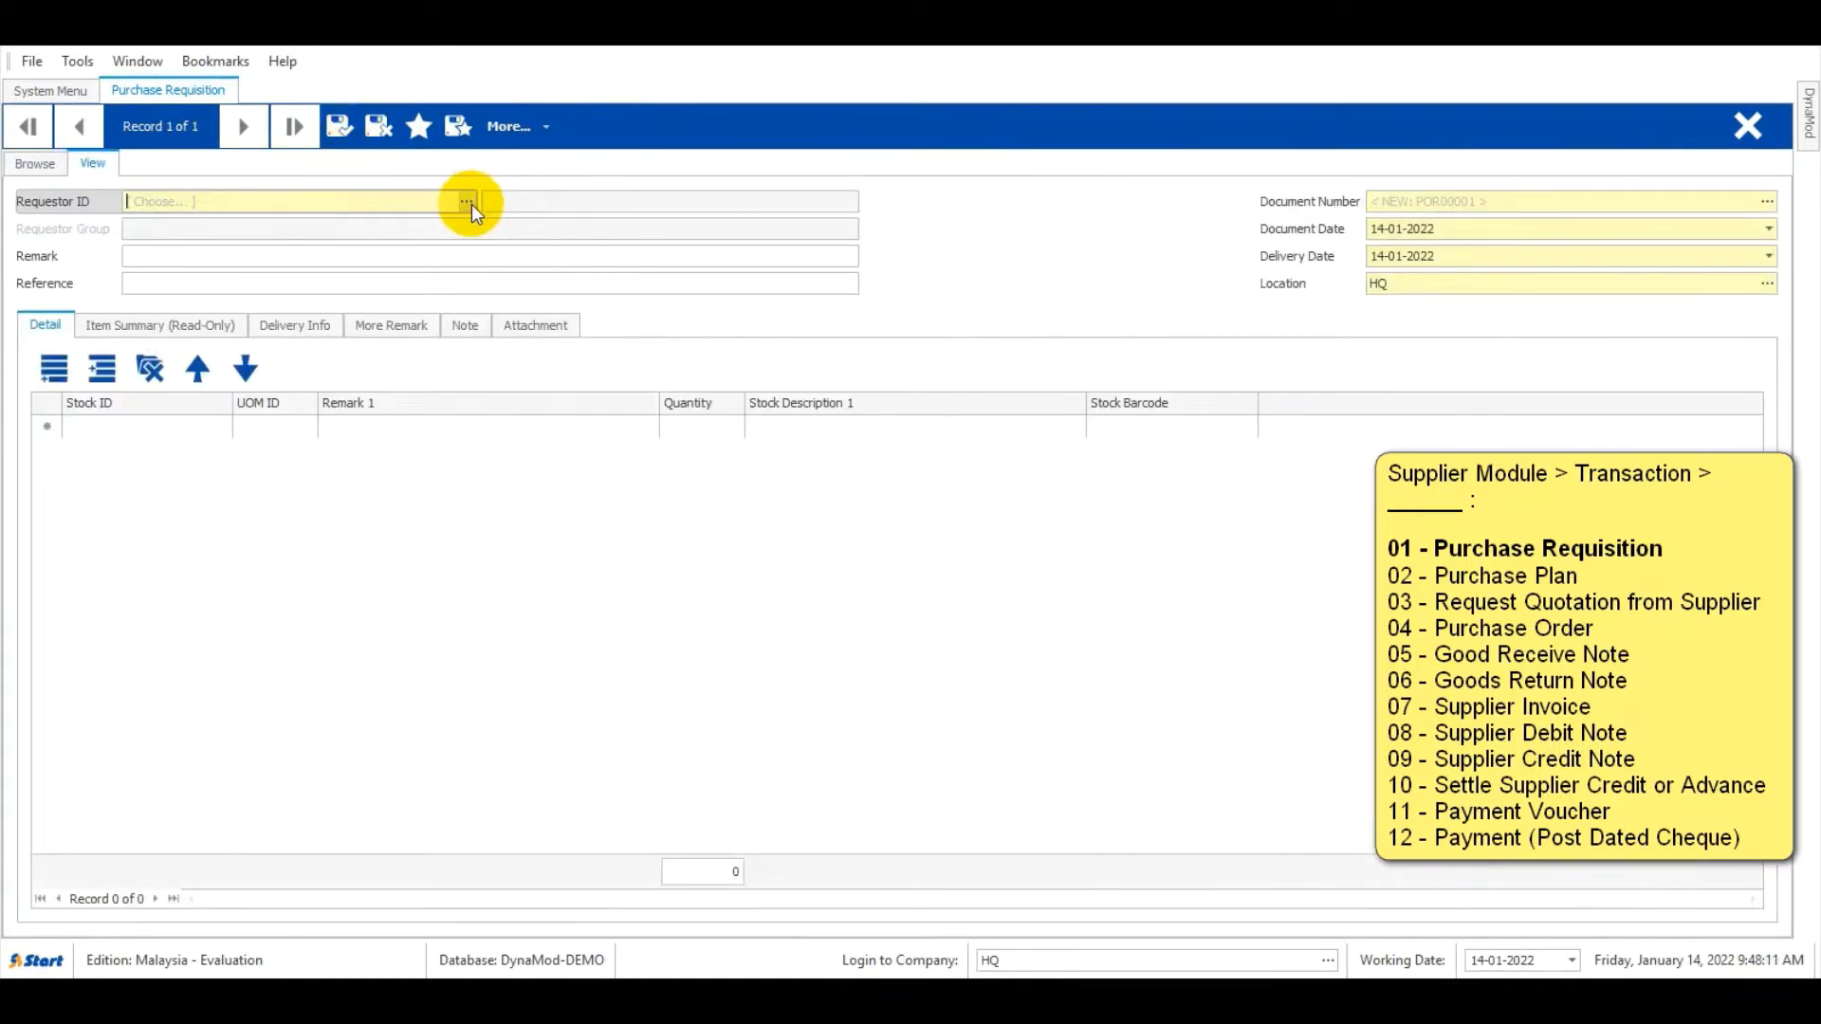
{"action": "left_click", "coordinate": [467, 201]}
{"action": "left_click", "coordinate": [740, 287]}
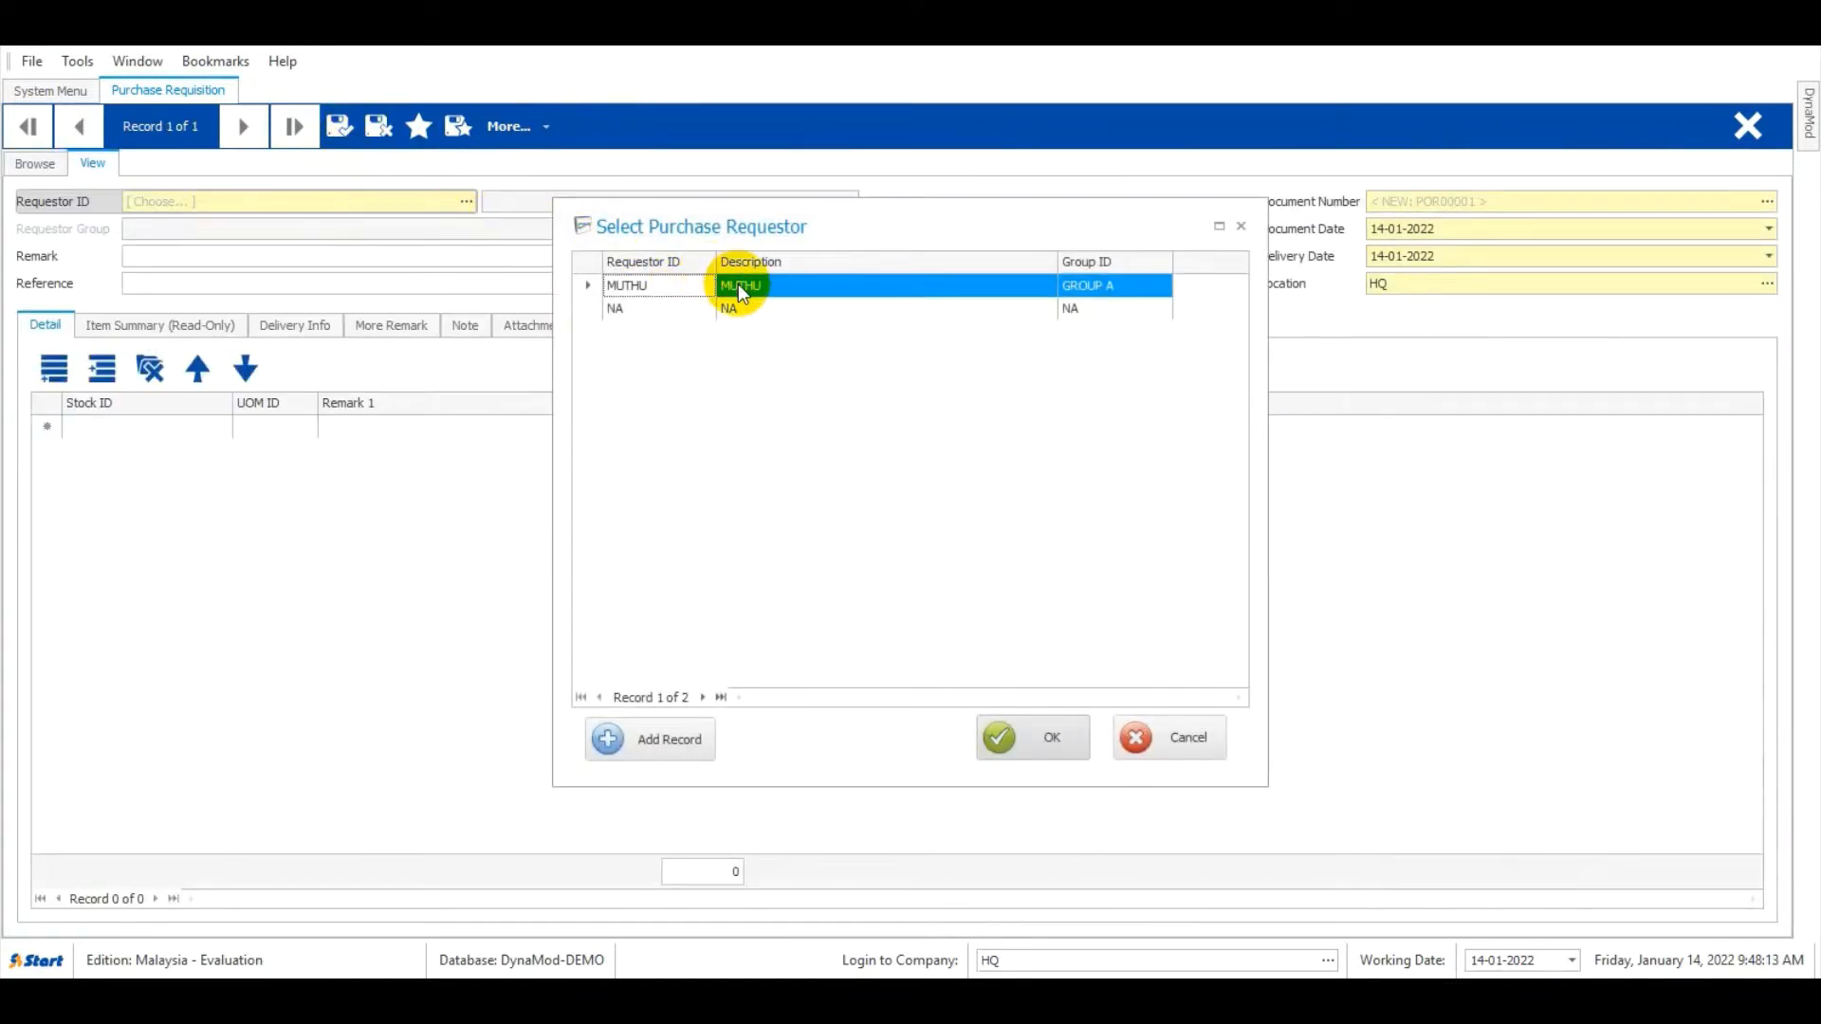
{"action": "double_click", "coordinate": [740, 287]}
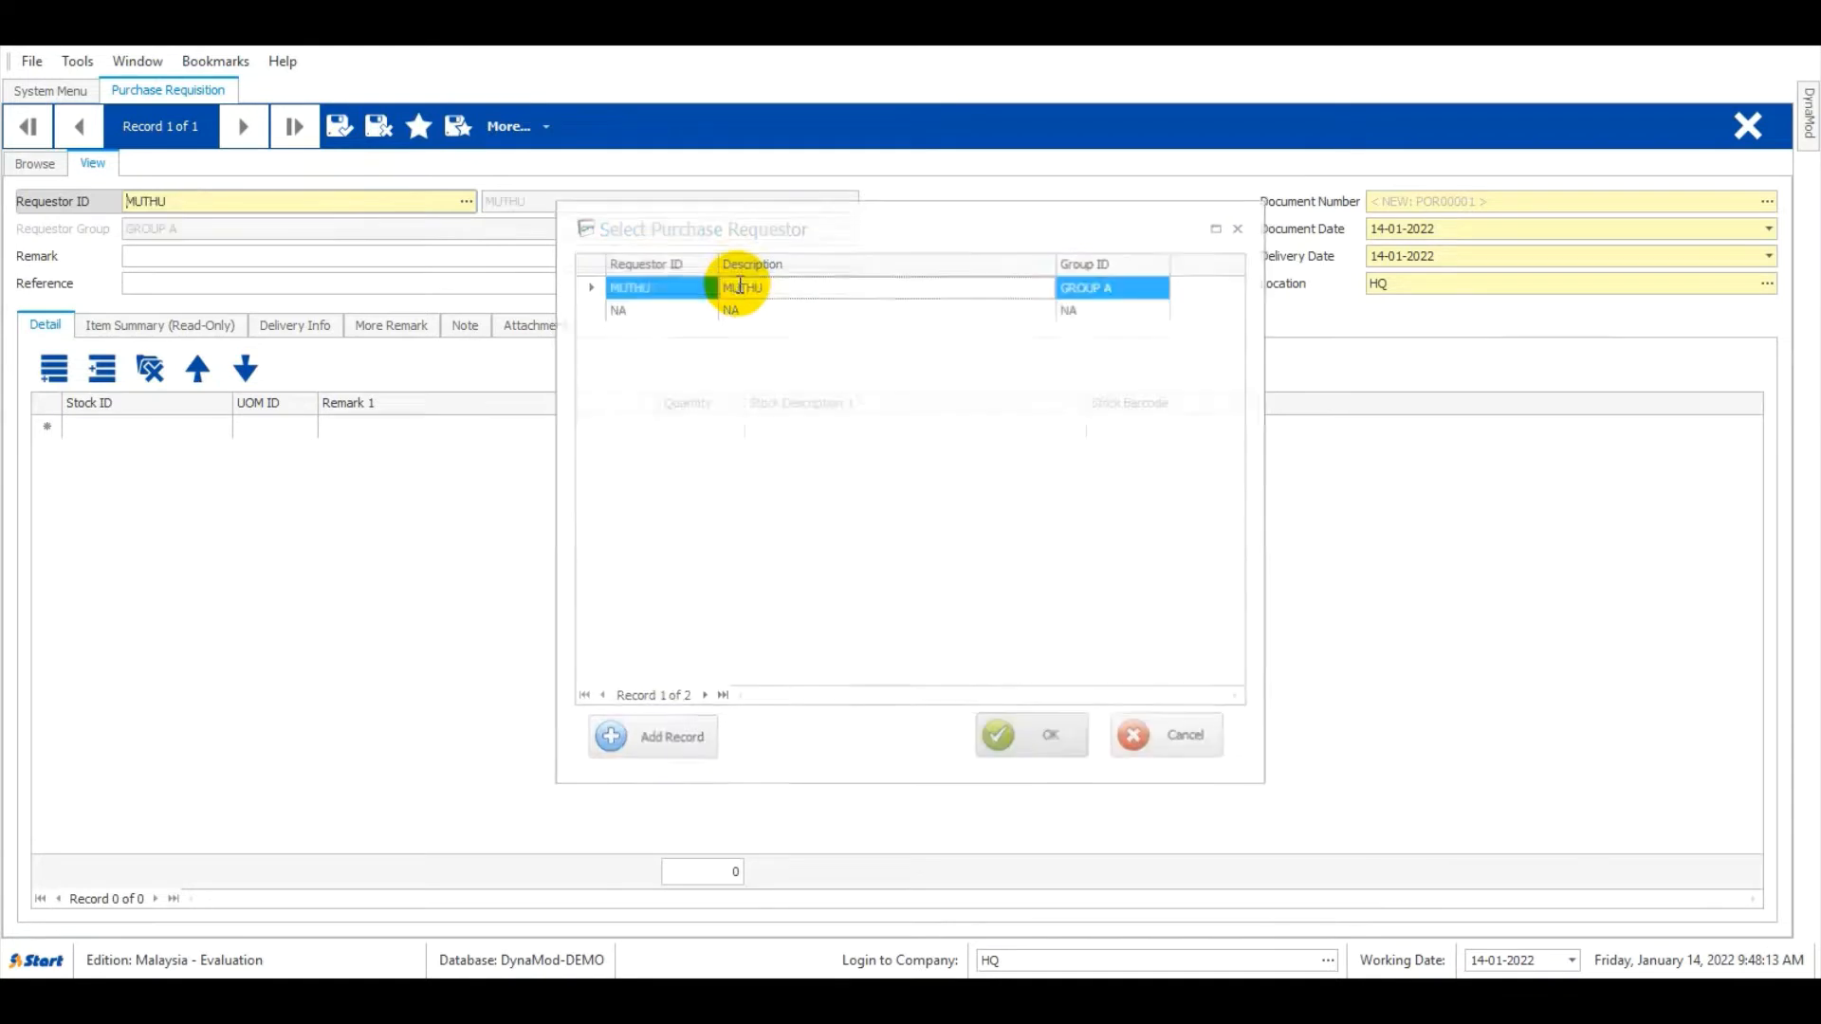
Add stock item APPLE with quantity 1 to the requisition, and save and close the document
{"action": "left_click", "coordinate": [54, 368]}
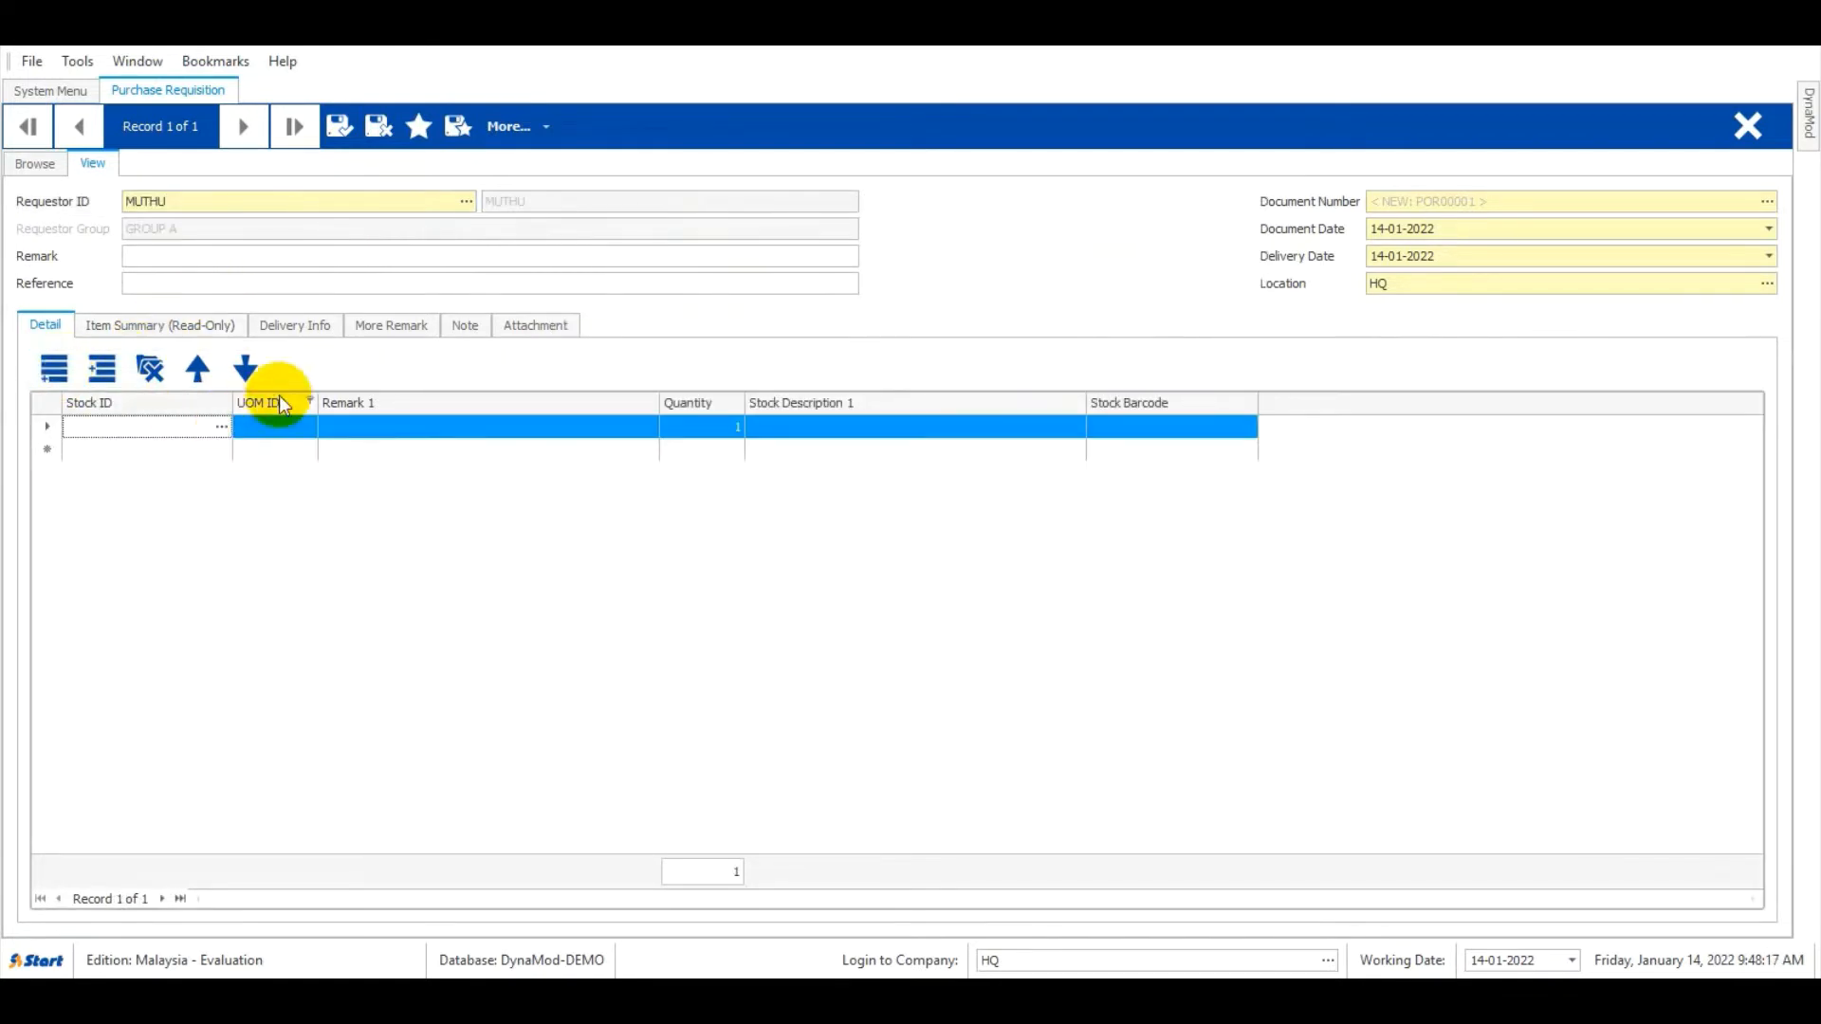
{"action": "left_click", "coordinate": [218, 427]}
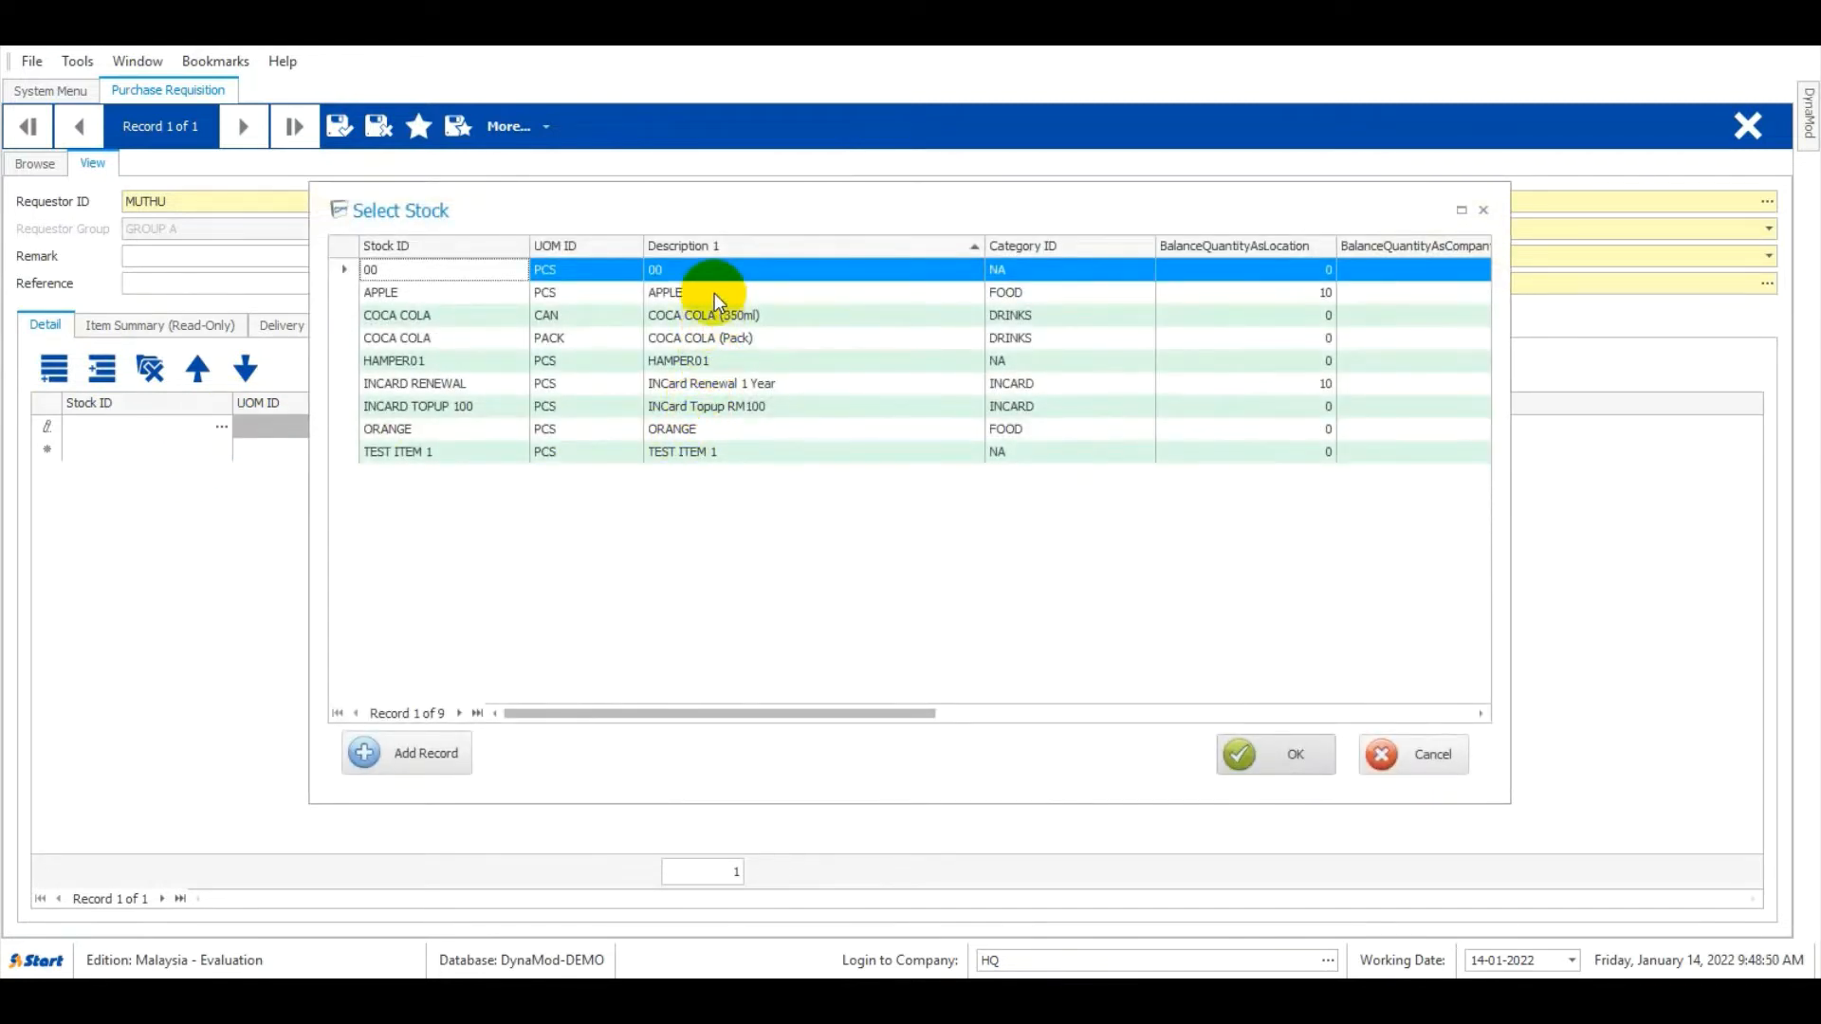
{"action": "double_click", "coordinate": [714, 293]}
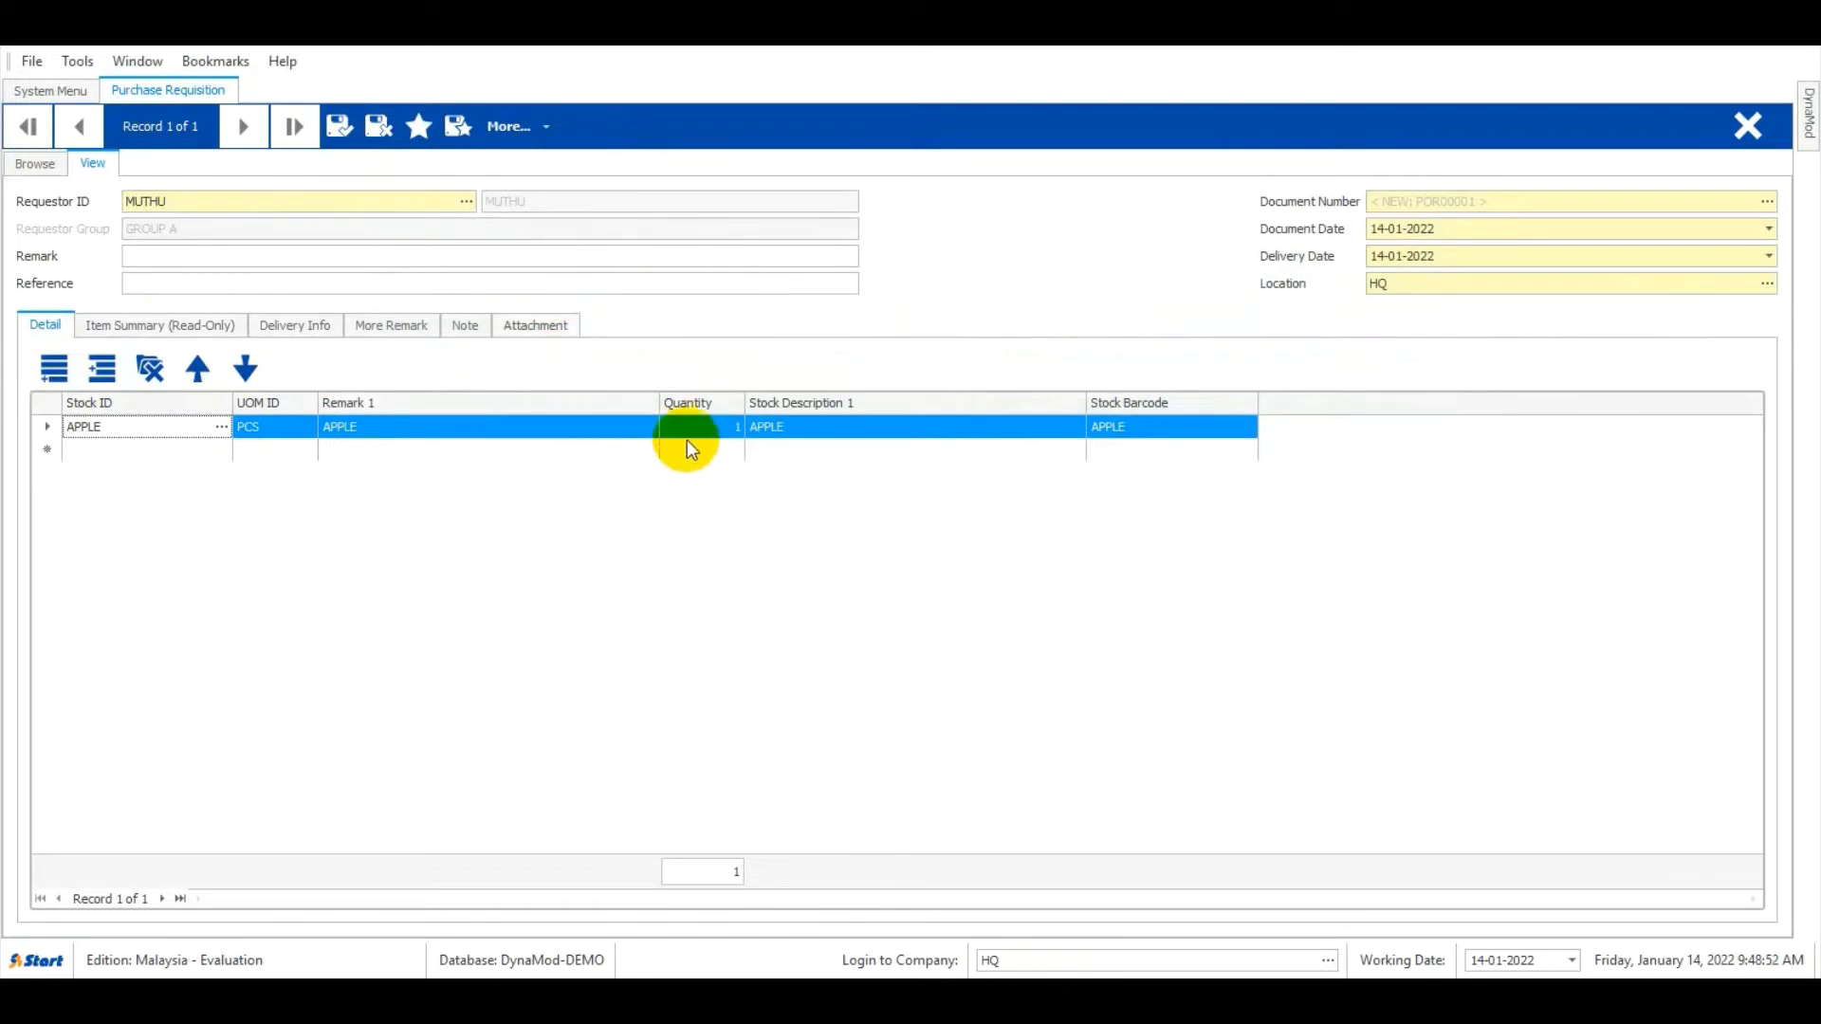
{"action": "left_click", "coordinate": [690, 442]}
{"action": "type", "text": "1"}
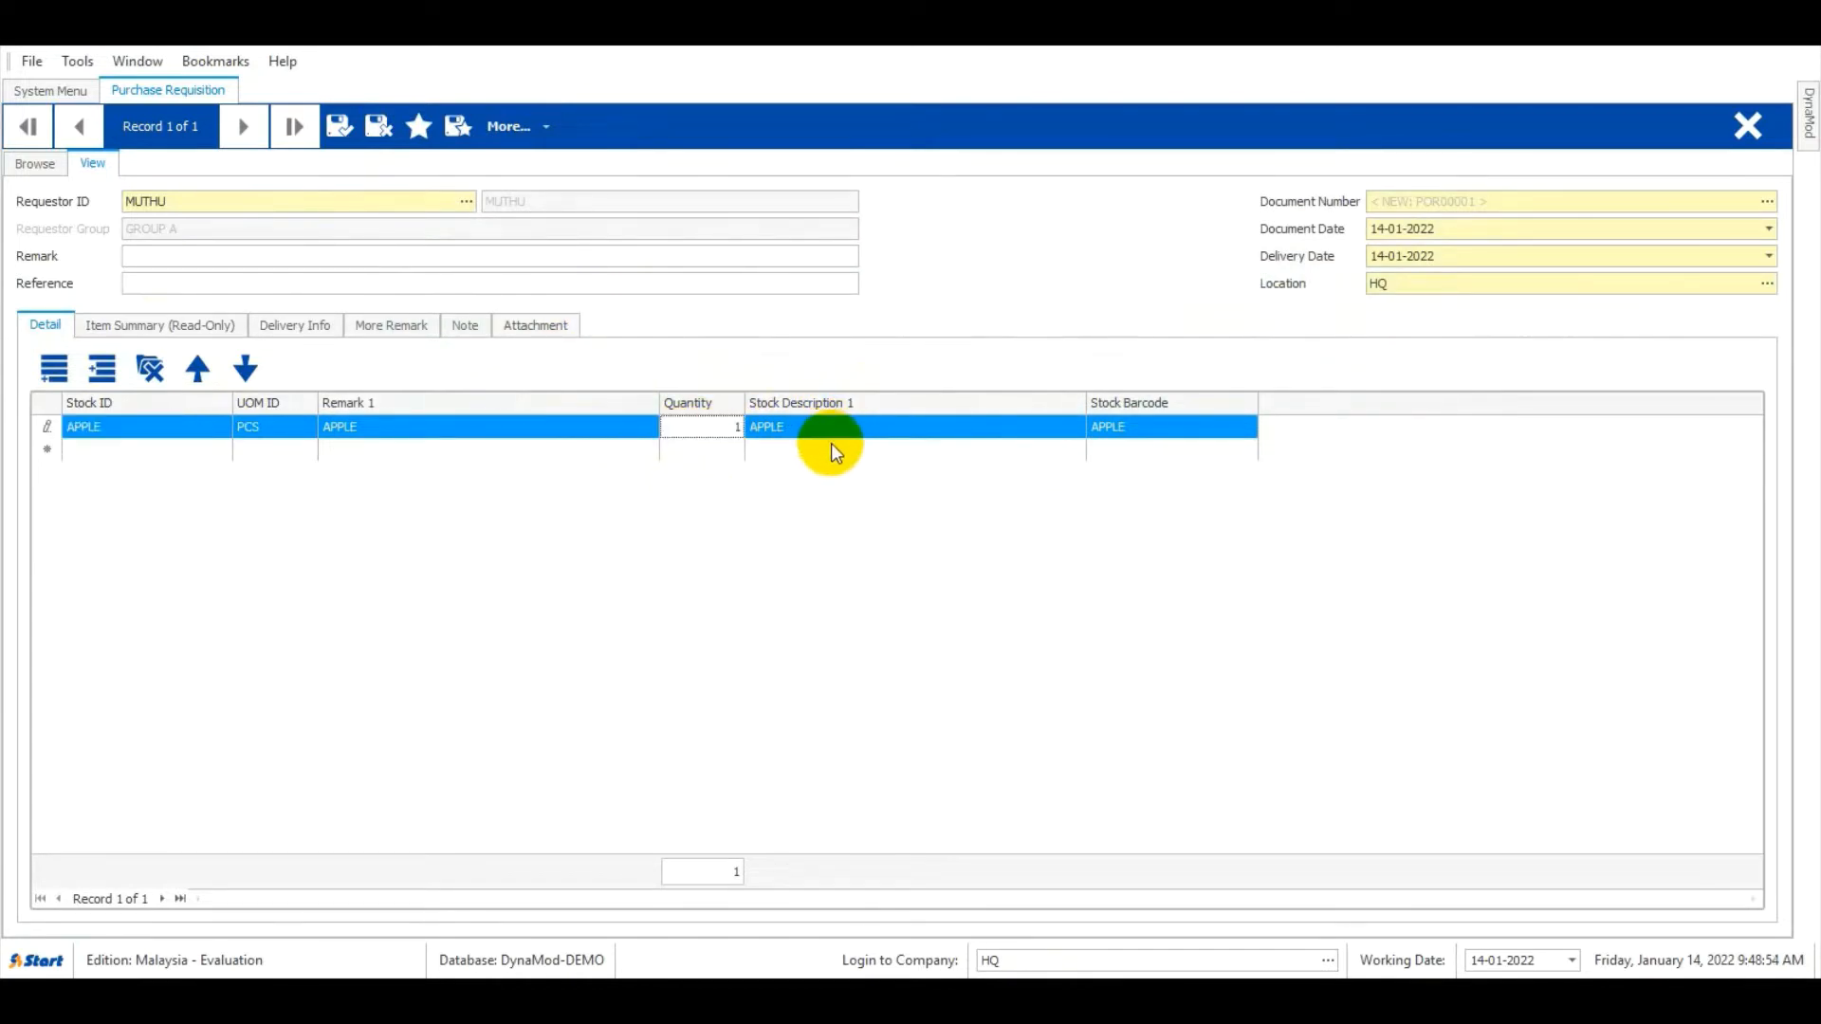
{"action": "left_click", "coordinate": [328, 135]}
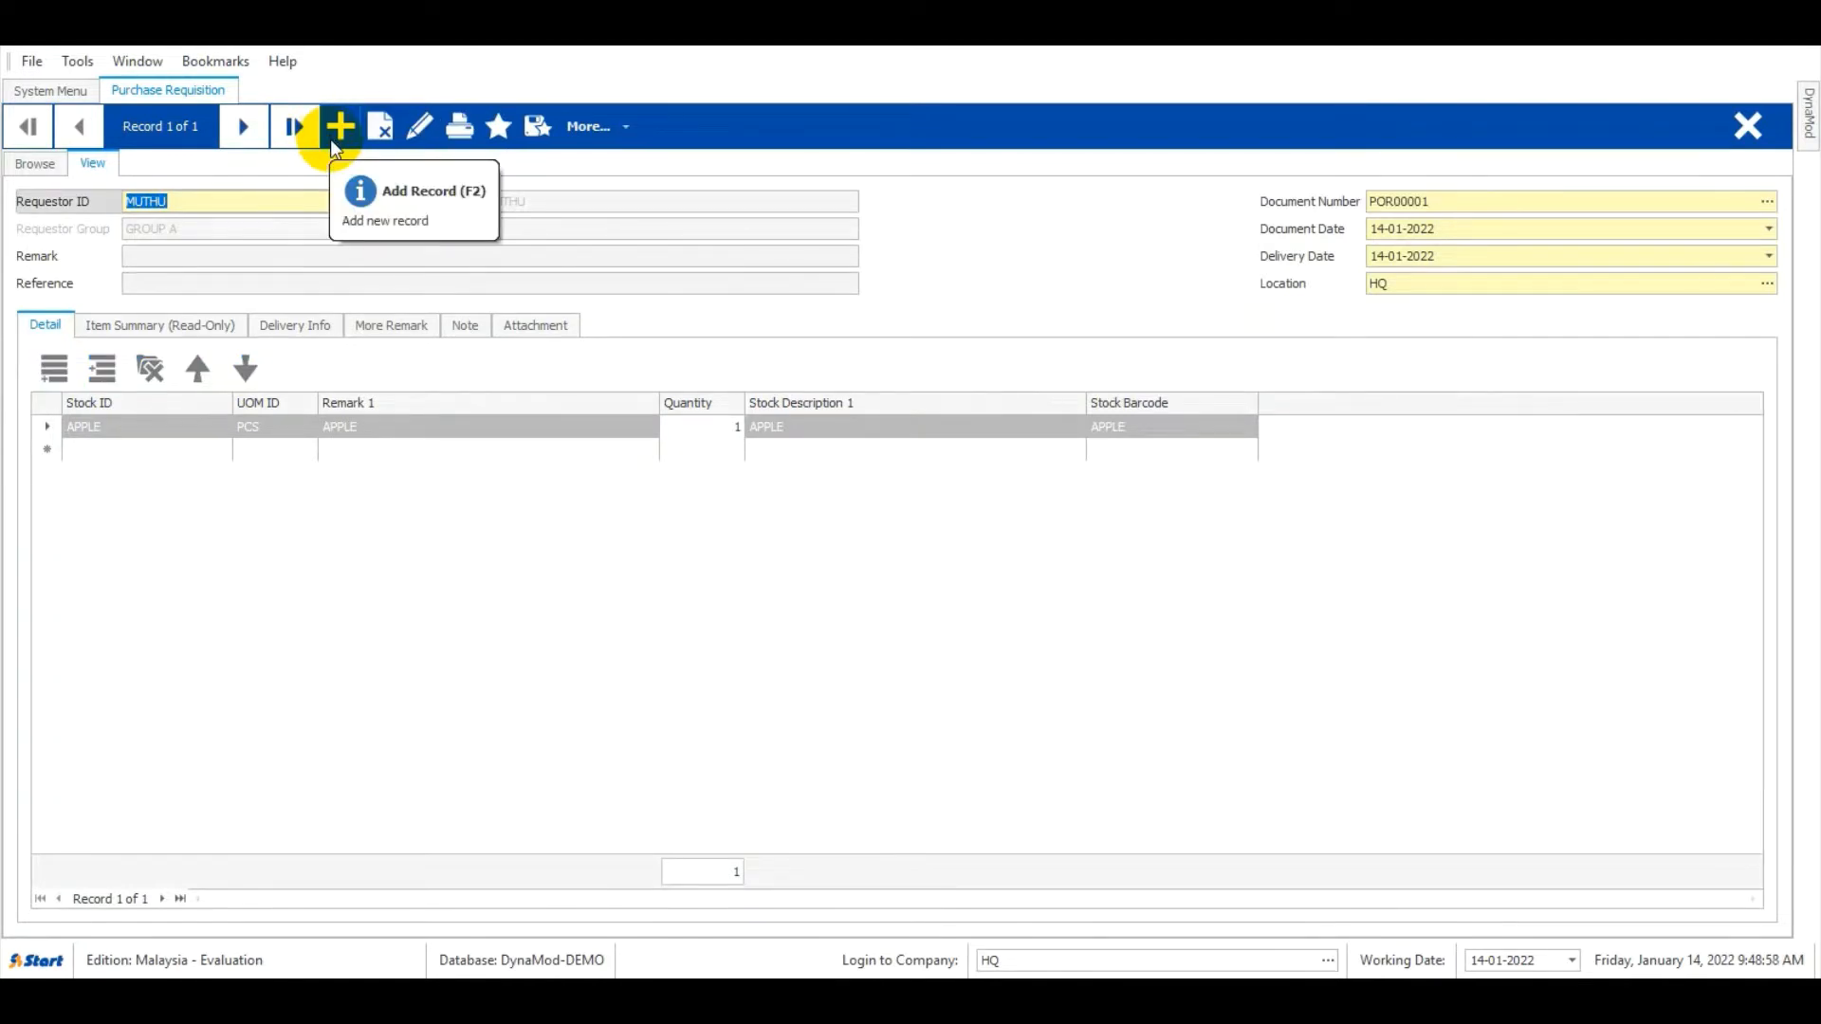
{"action": "left_click", "coordinate": [1748, 129]}
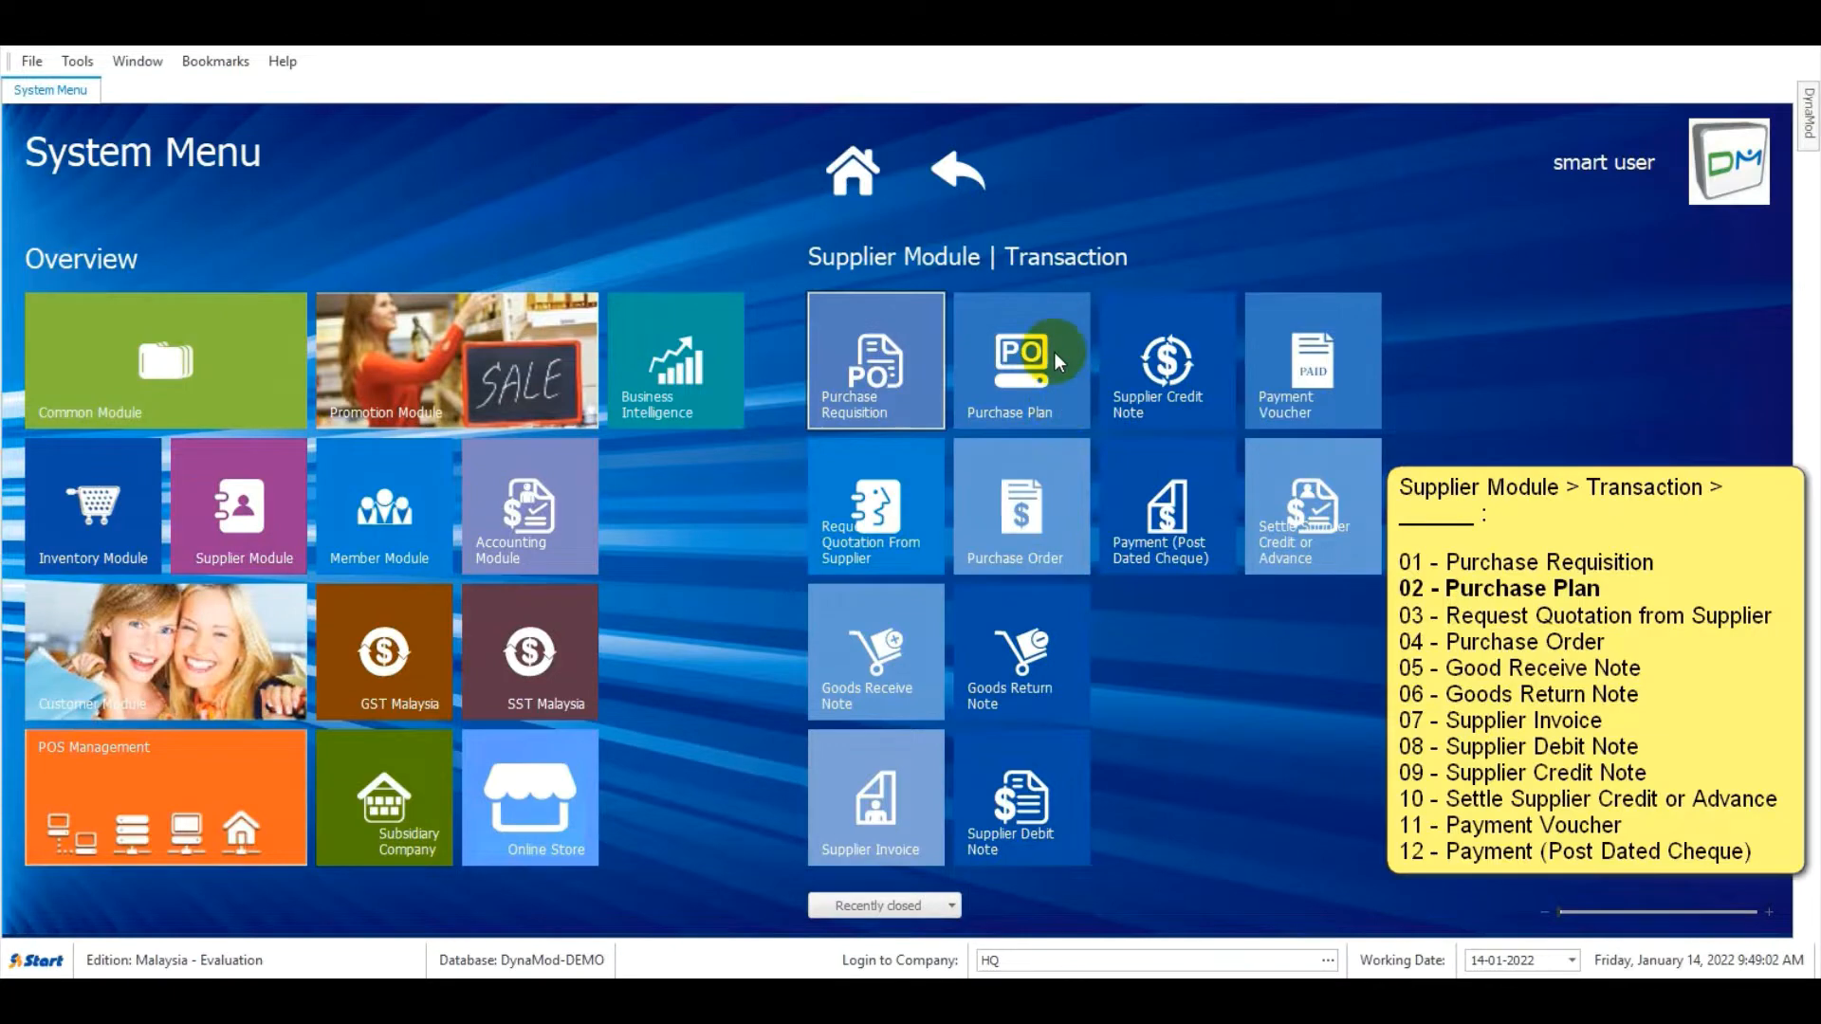
Open Purchase Plan and start a new record
{"action": "left_click", "coordinate": [1068, 360]}
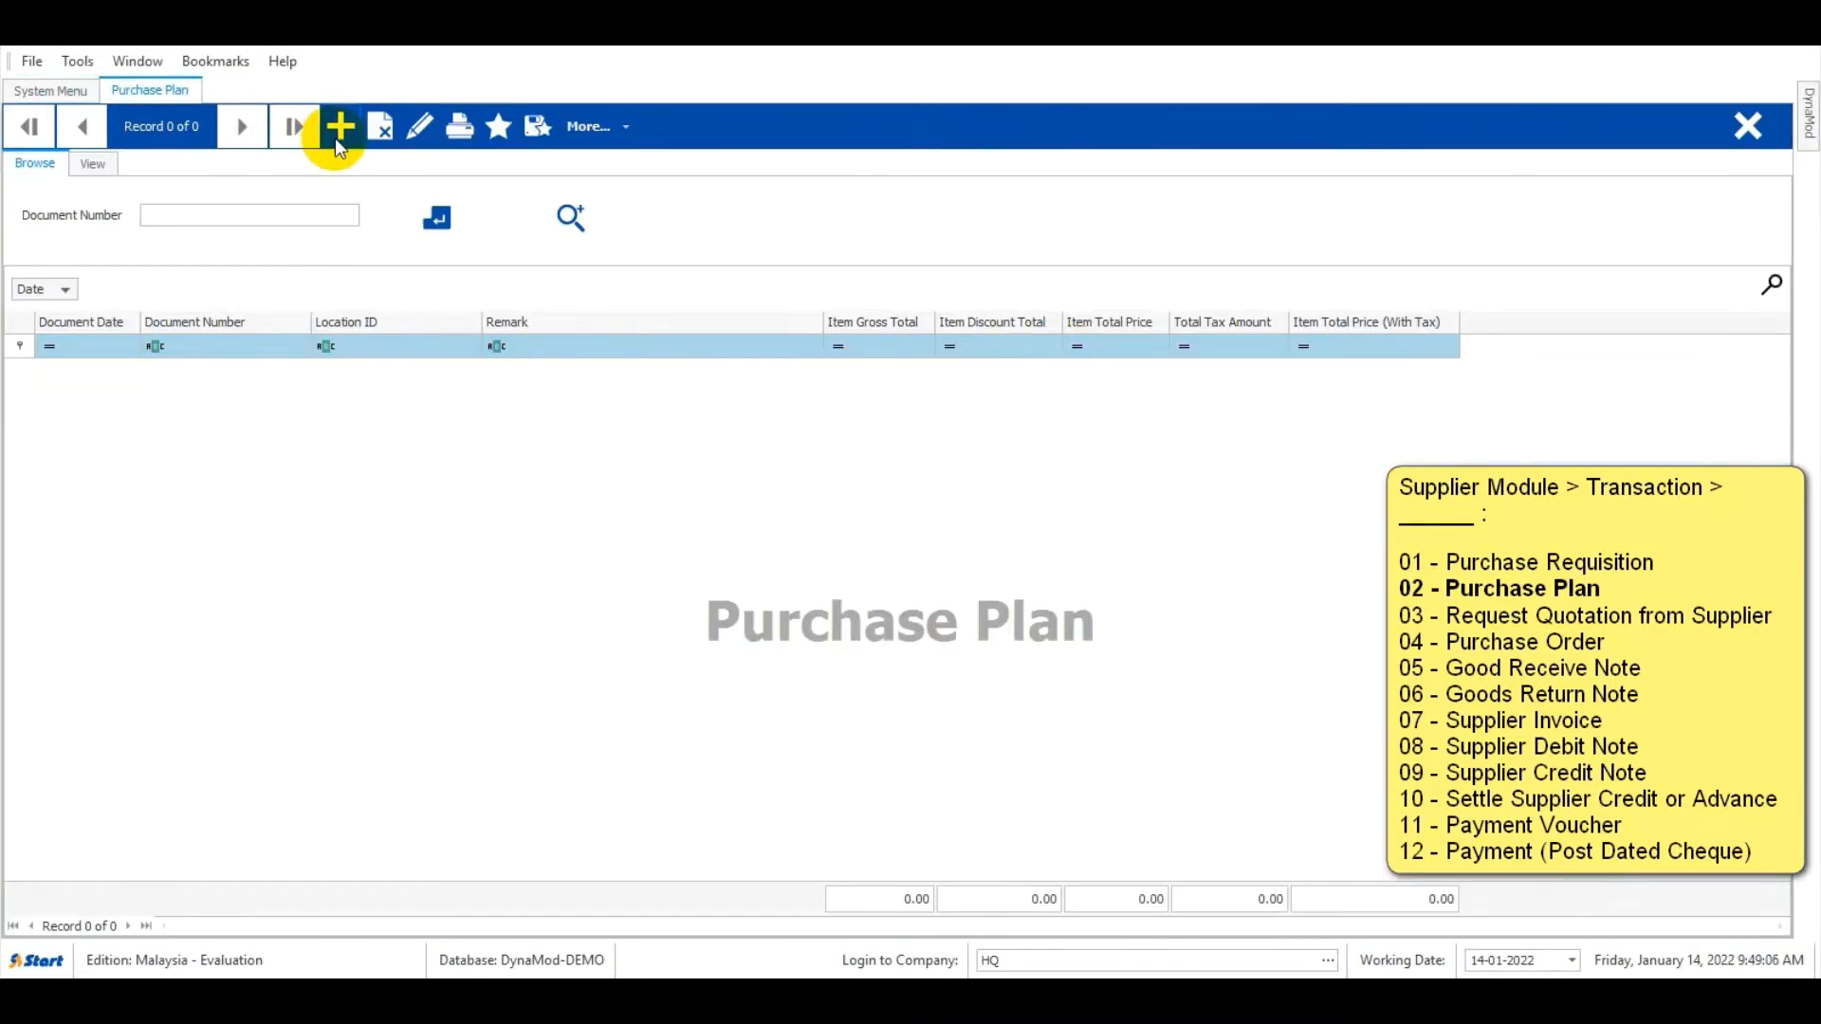
{"action": "left_click", "coordinate": [333, 139]}
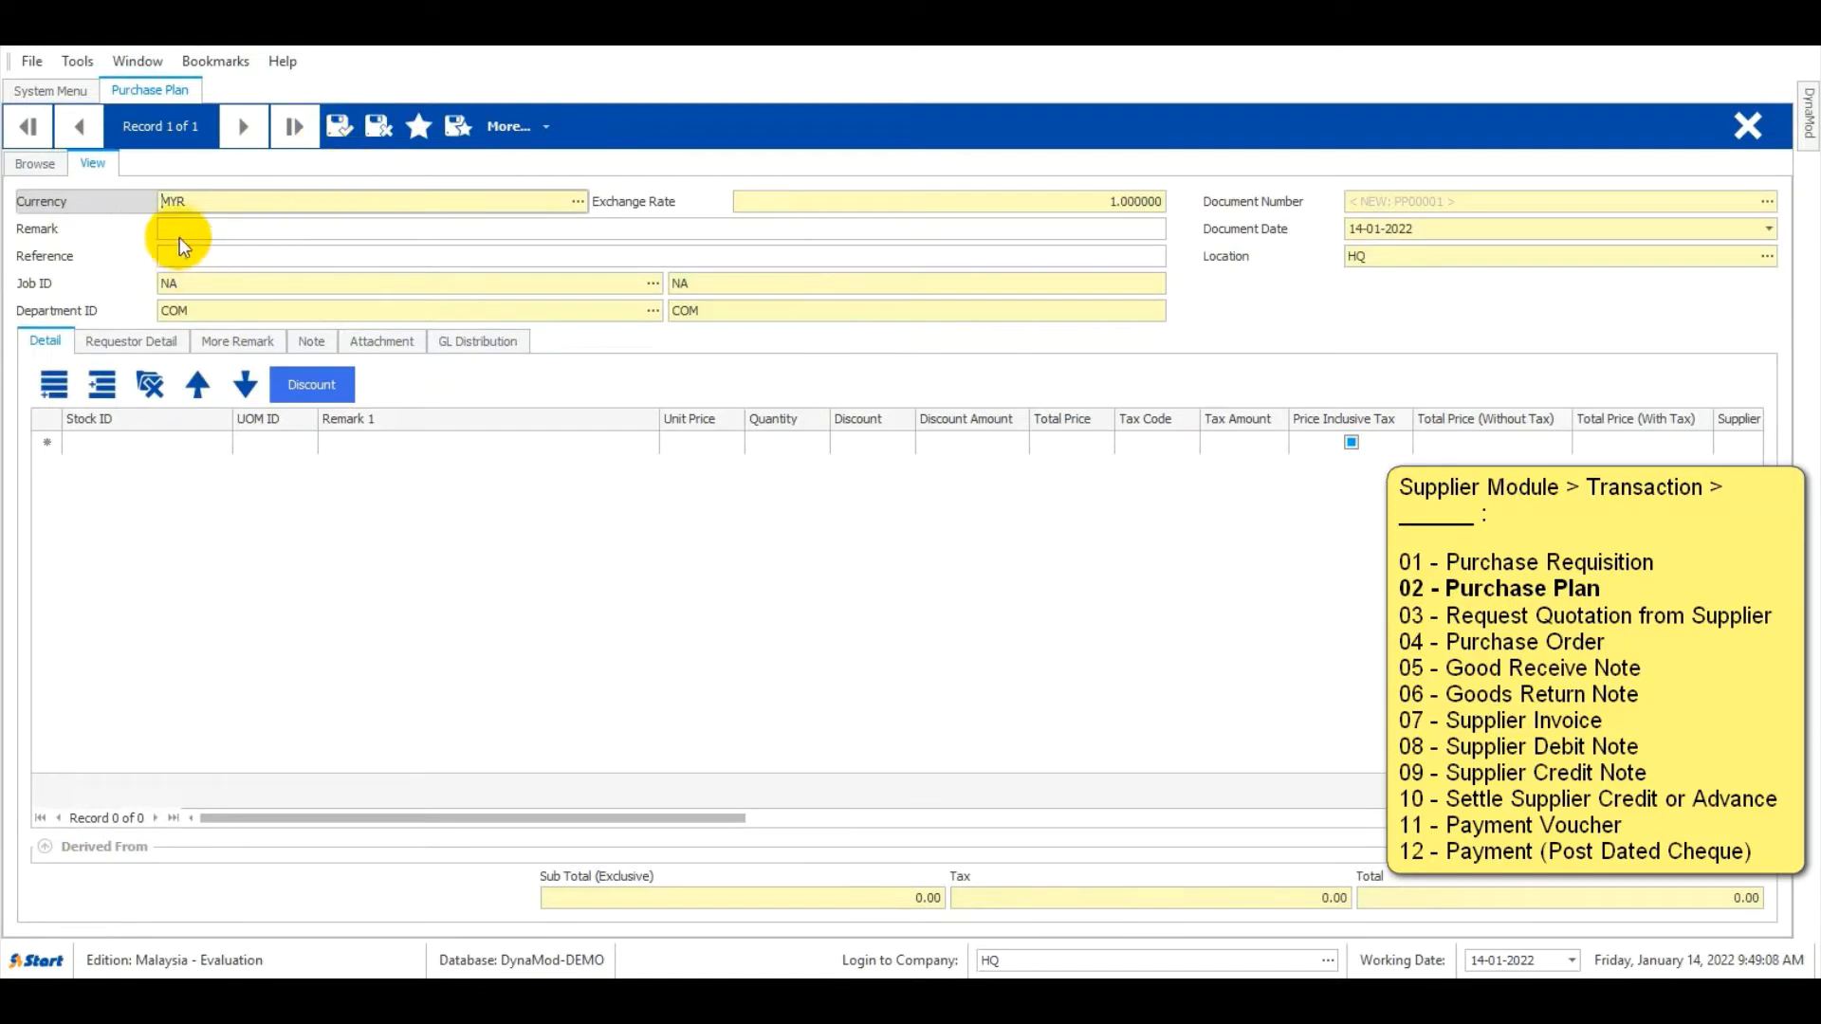
{"action": "left_click", "coordinate": [183, 235]}
{"action": "left_click", "coordinate": [183, 258]}
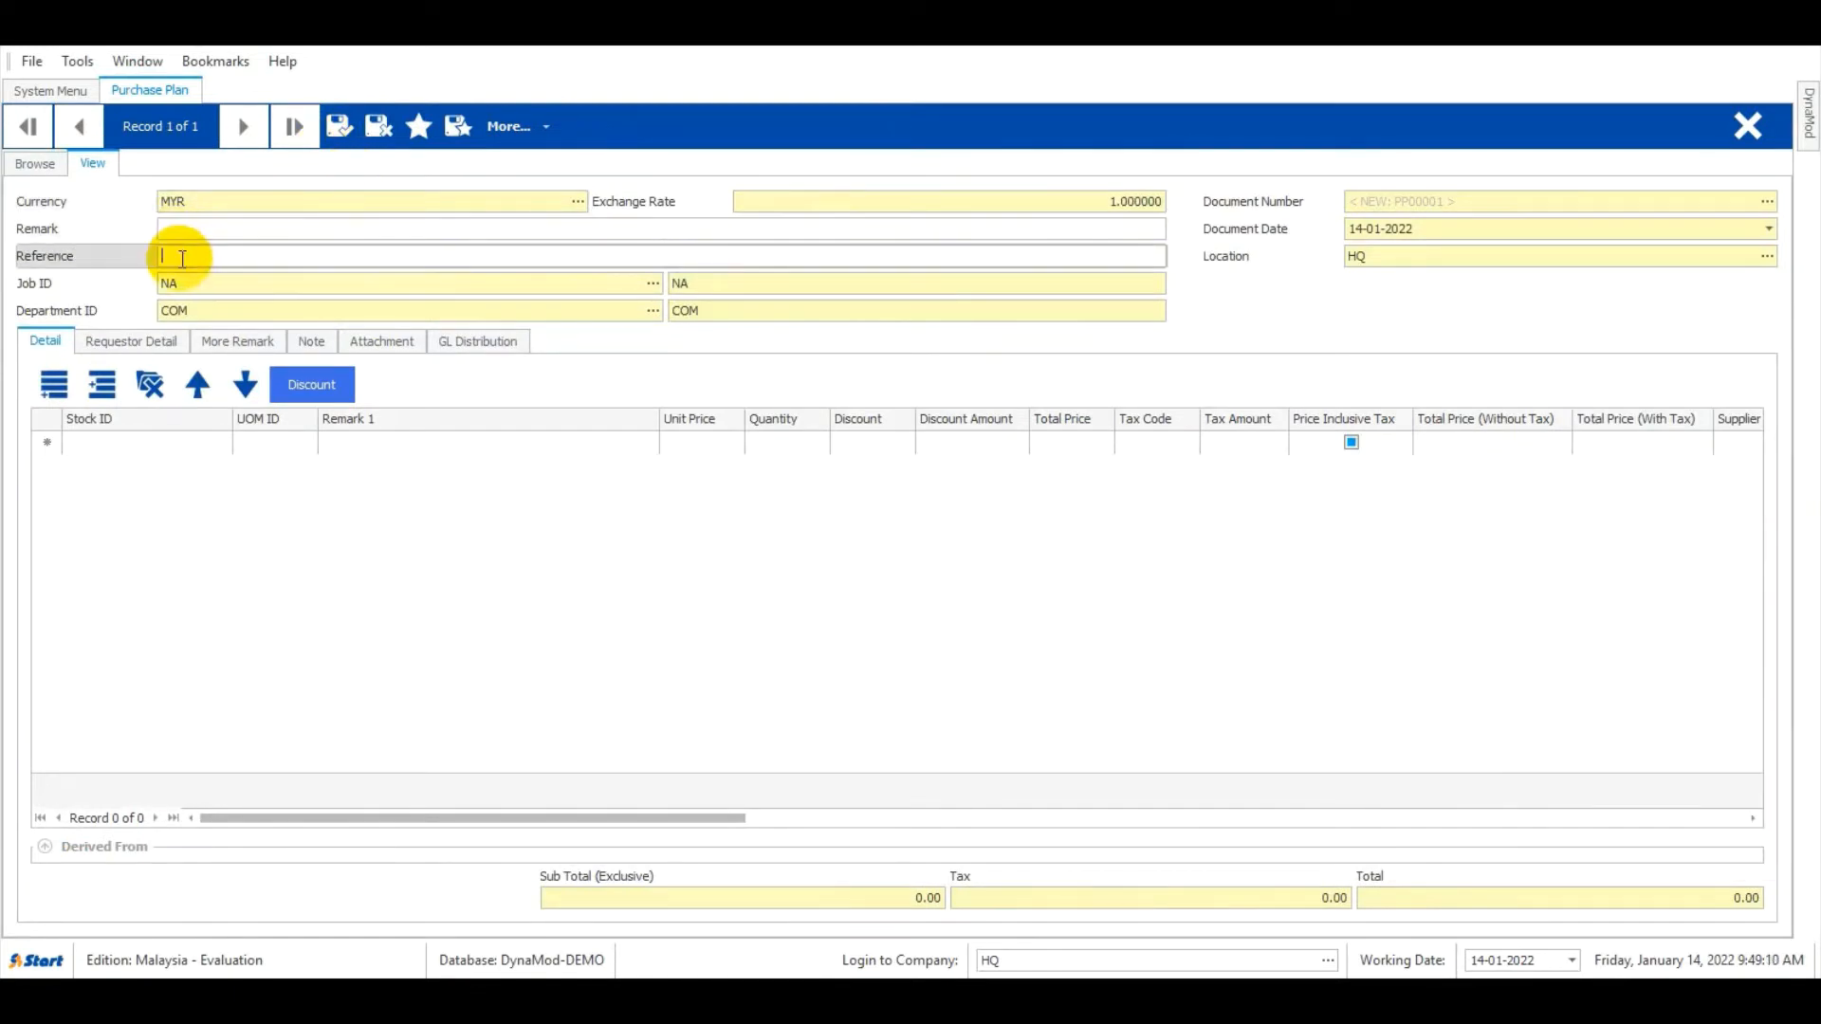
Add stock item APPLE as a detail line in the purchase plan
{"action": "left_click", "coordinate": [125, 448]}
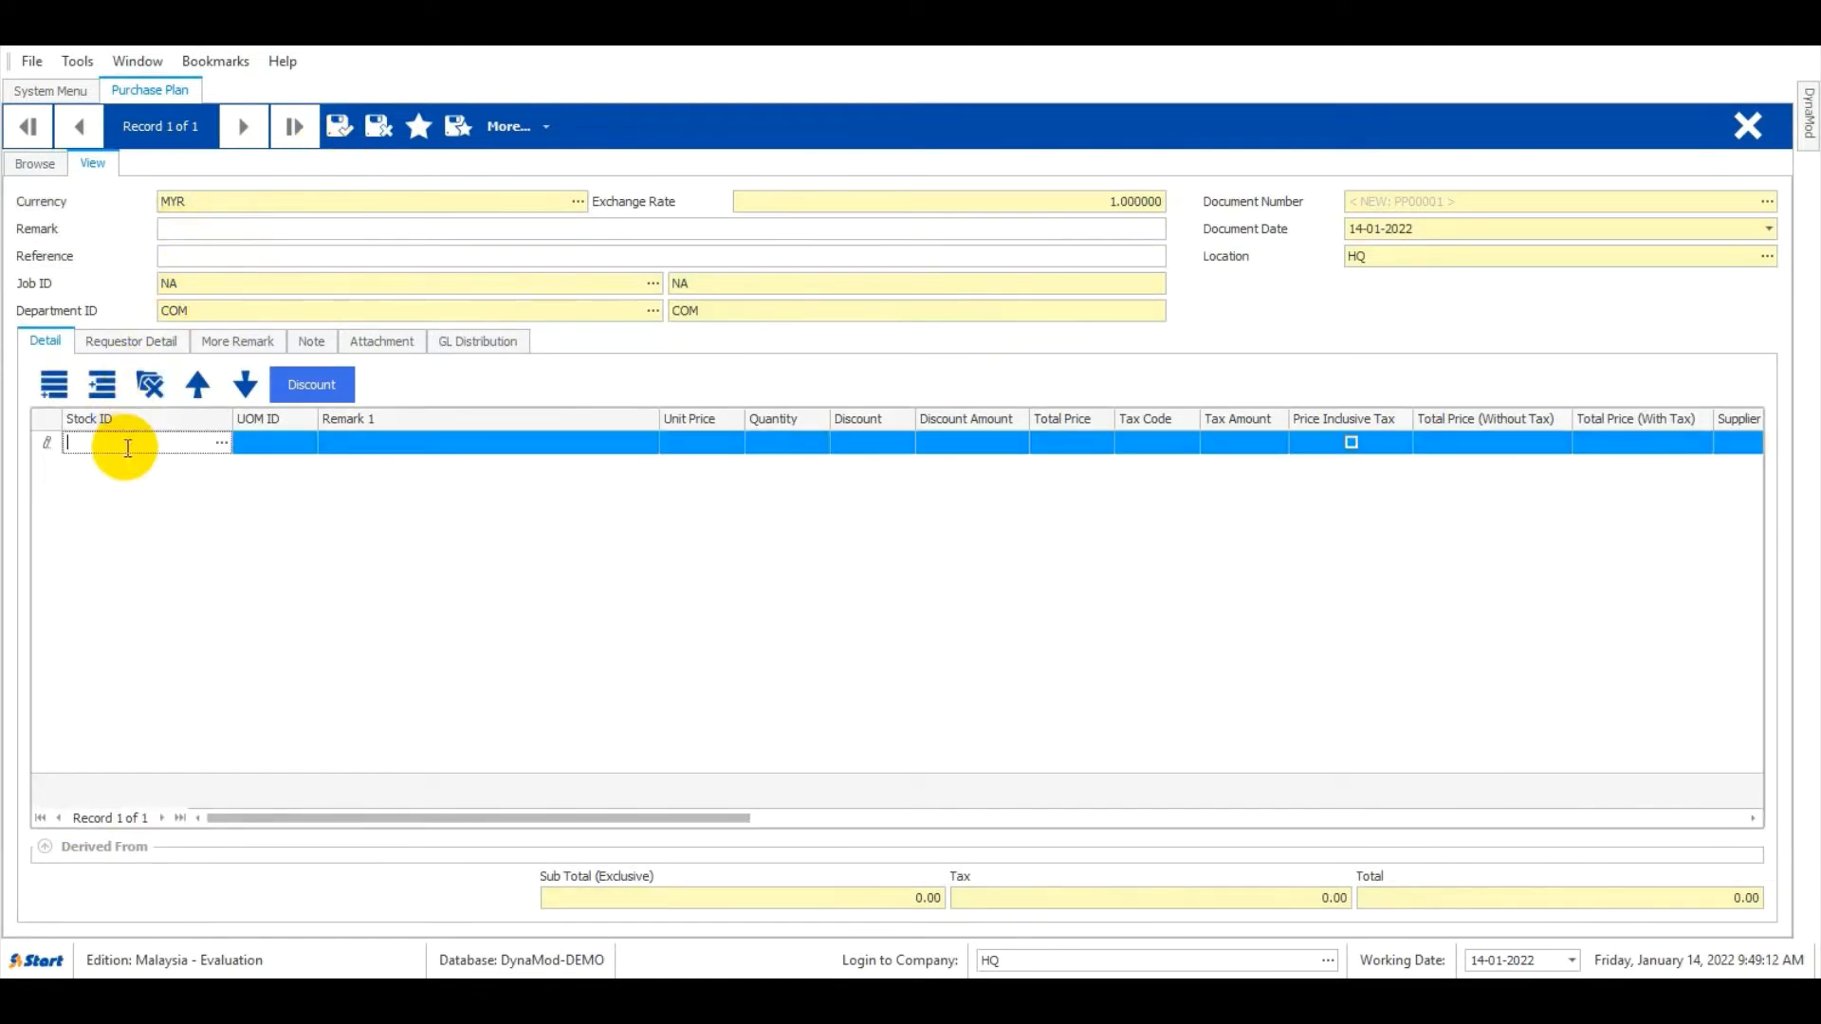
{"action": "left_click", "coordinate": [221, 443]}
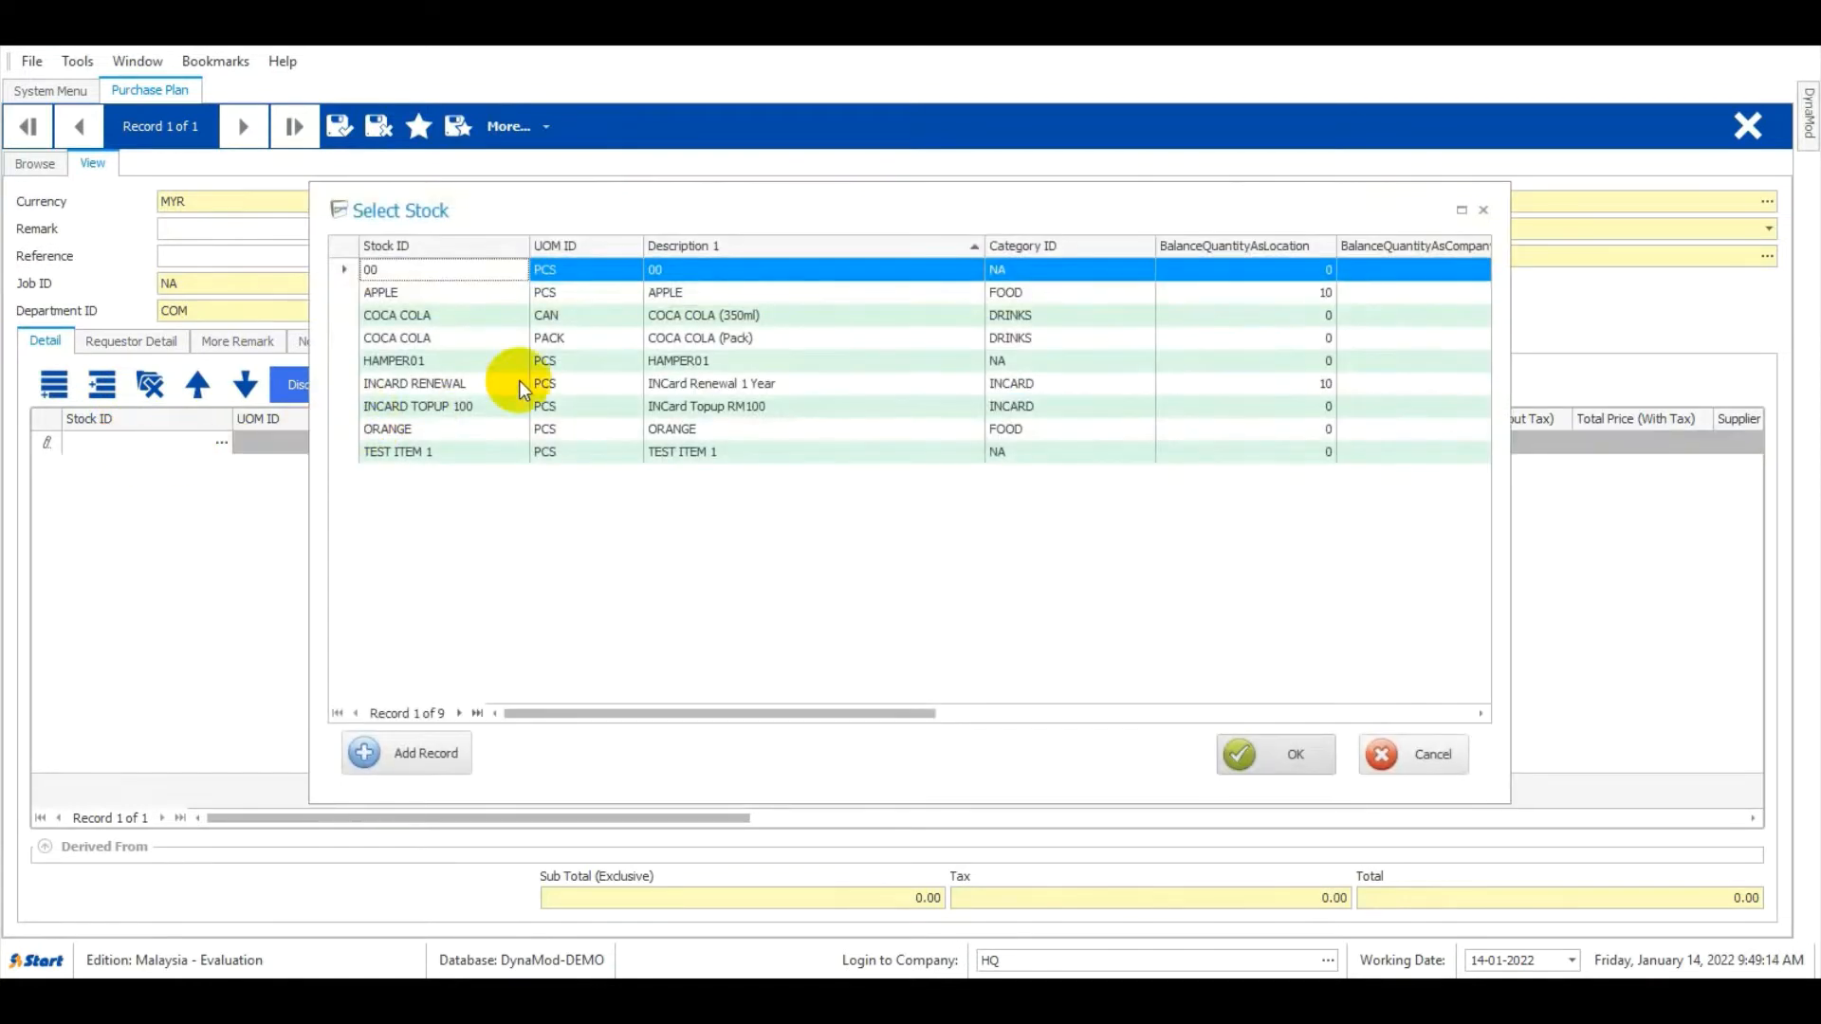
{"action": "double_click", "coordinate": [689, 294]}
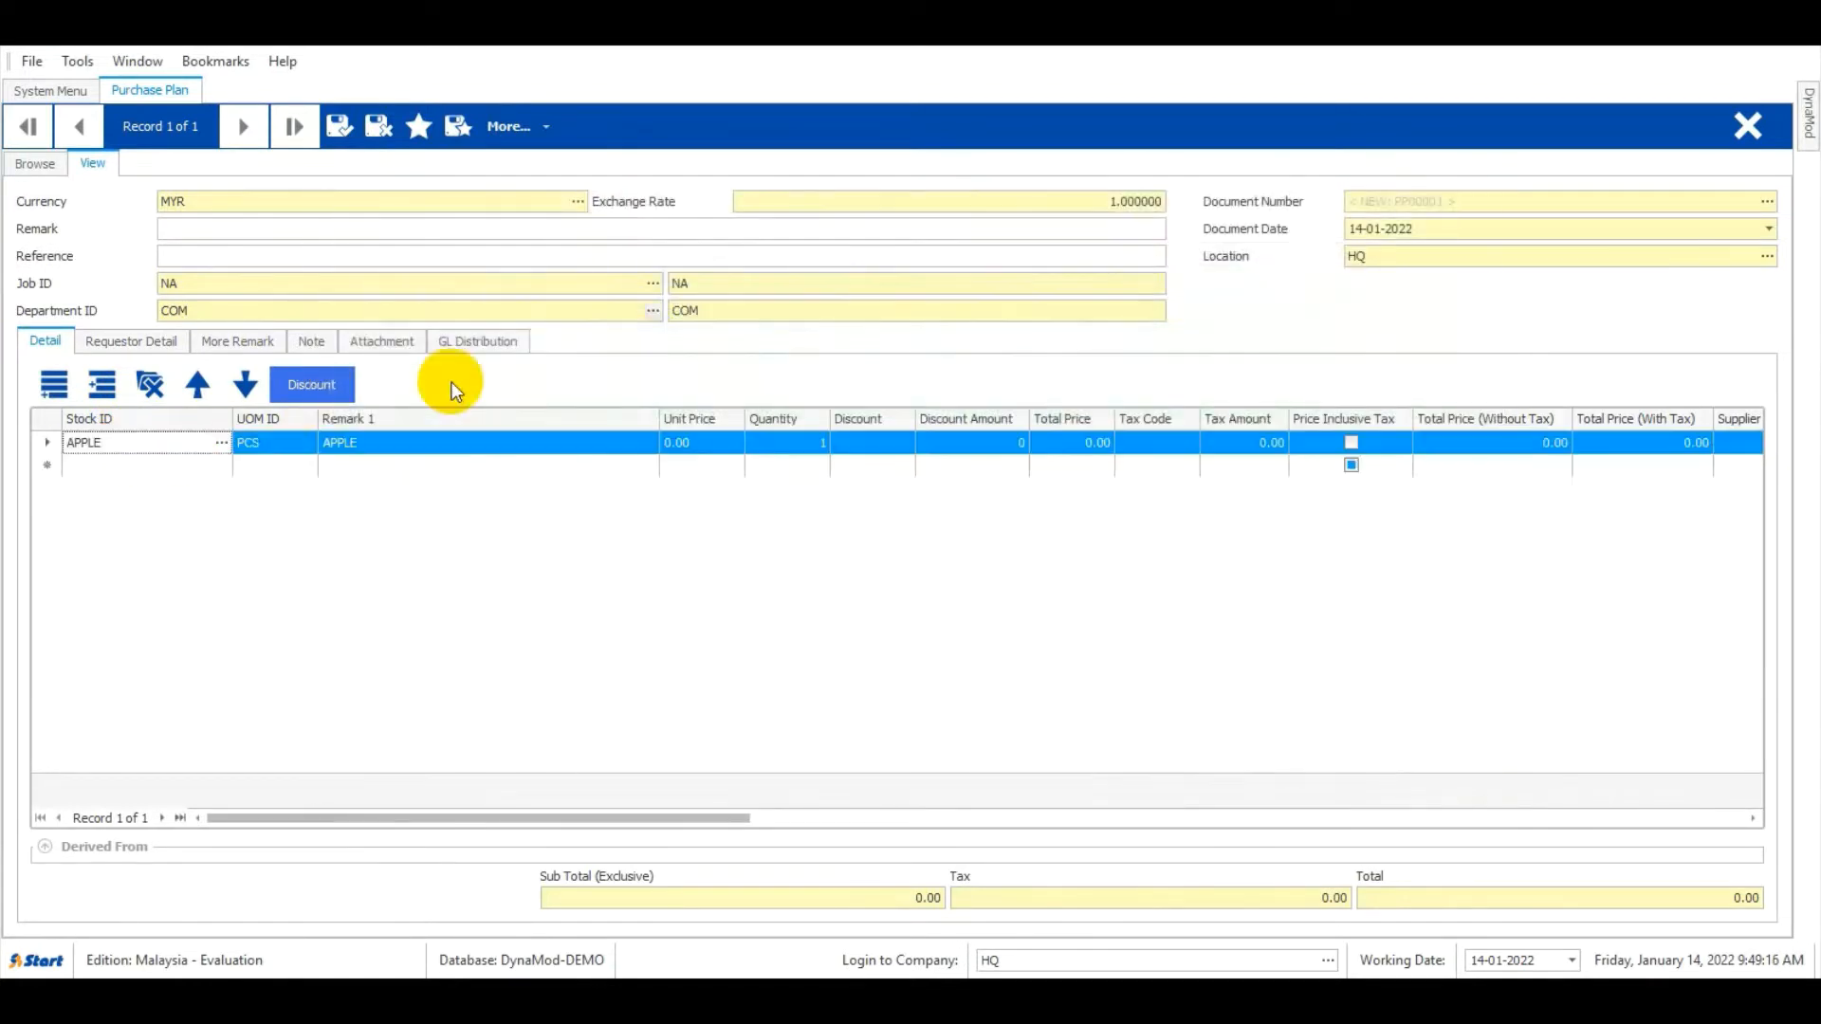
Insert an extra detail line above APPLE and delete both lines from the purchase plan
{"action": "left_click", "coordinate": [529, 143]}
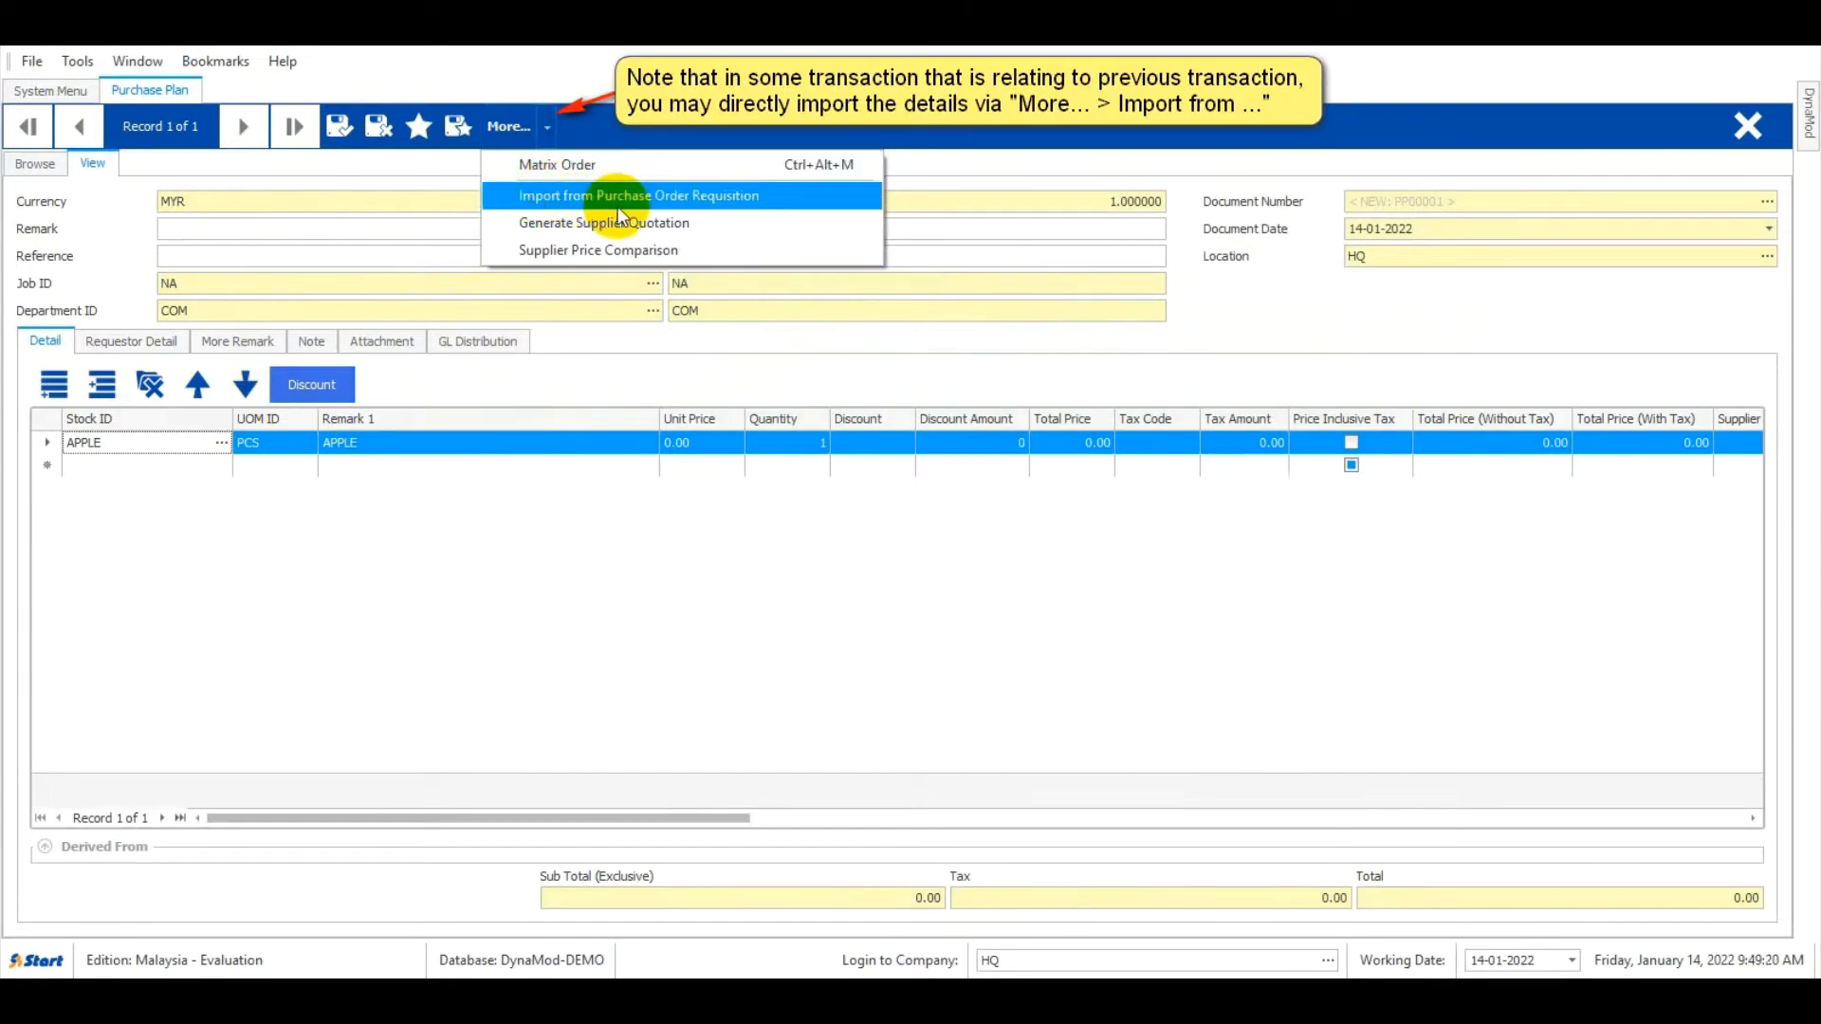
{"action": "left_click", "coordinate": [162, 465]}
{"action": "left_click", "coordinate": [101, 384]}
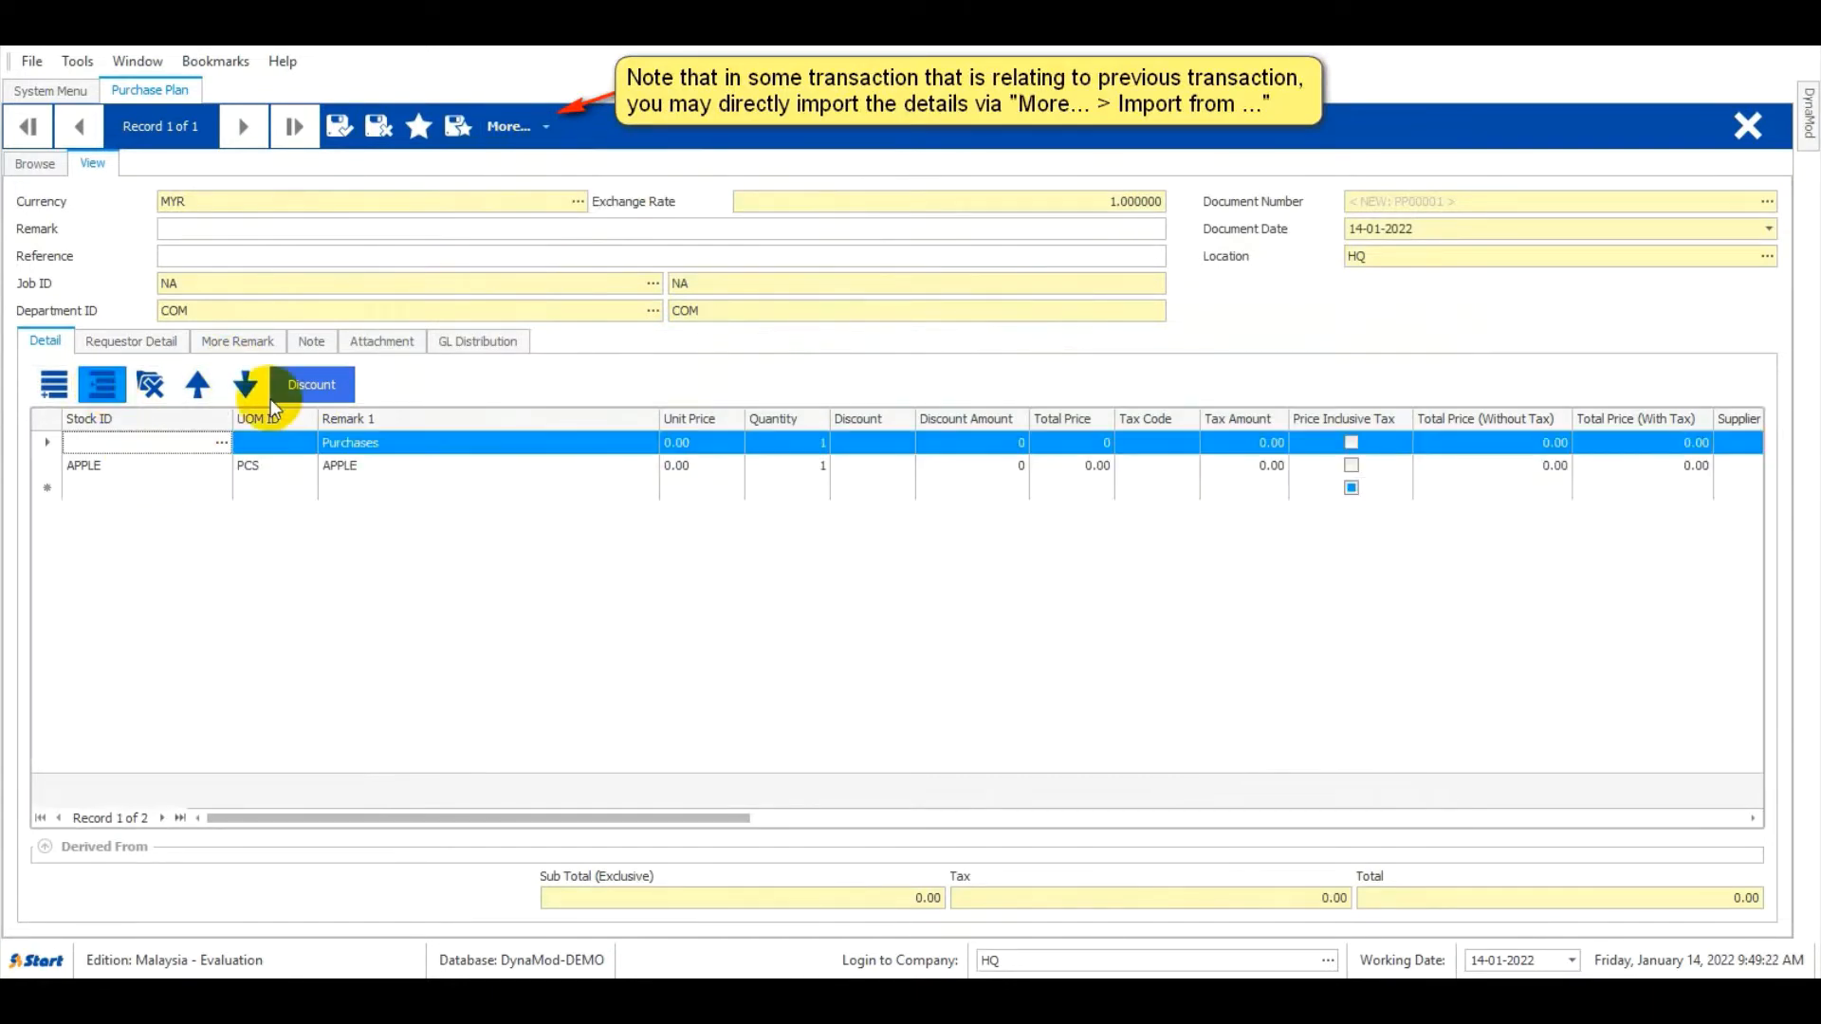
{"action": "left_click", "coordinate": [150, 464]}
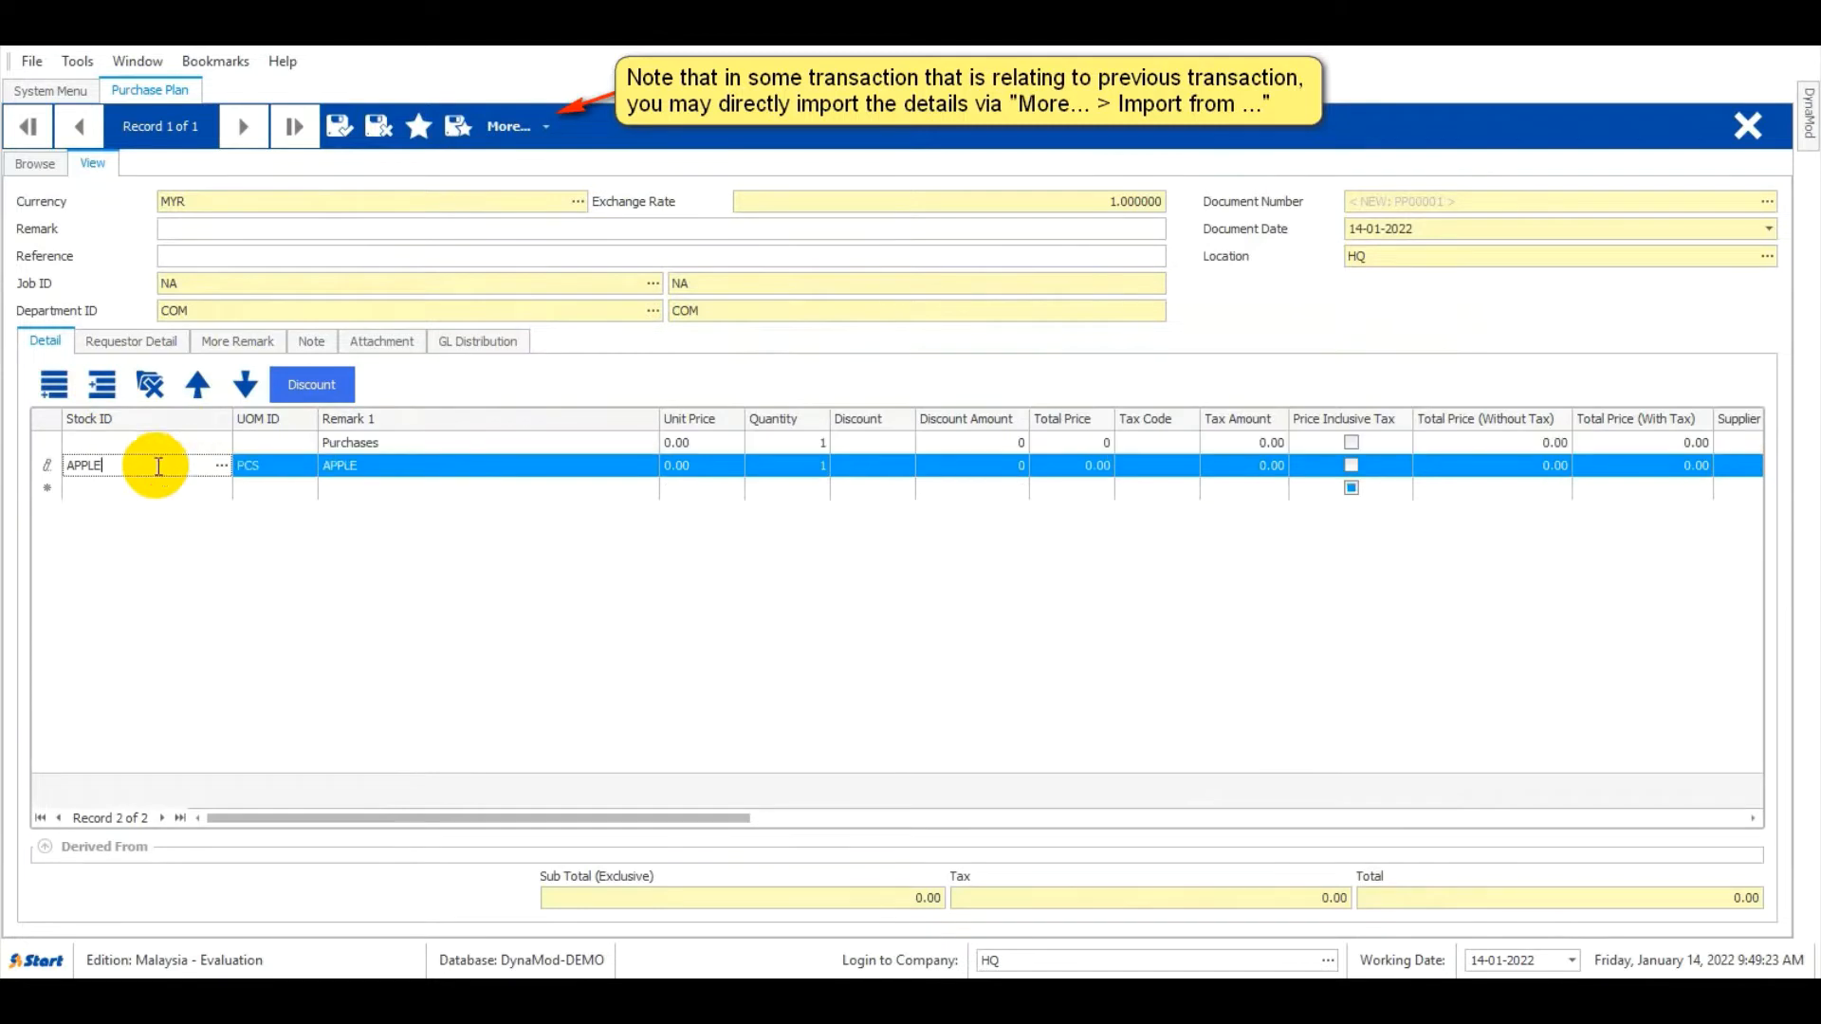
{"action": "left_click", "coordinate": [146, 387]}
{"action": "left_click", "coordinate": [145, 391]}
Import the HQ purchase requisition dated 14-01-2022 into the purchase plan using full document matching
{"action": "left_click", "coordinate": [517, 126]}
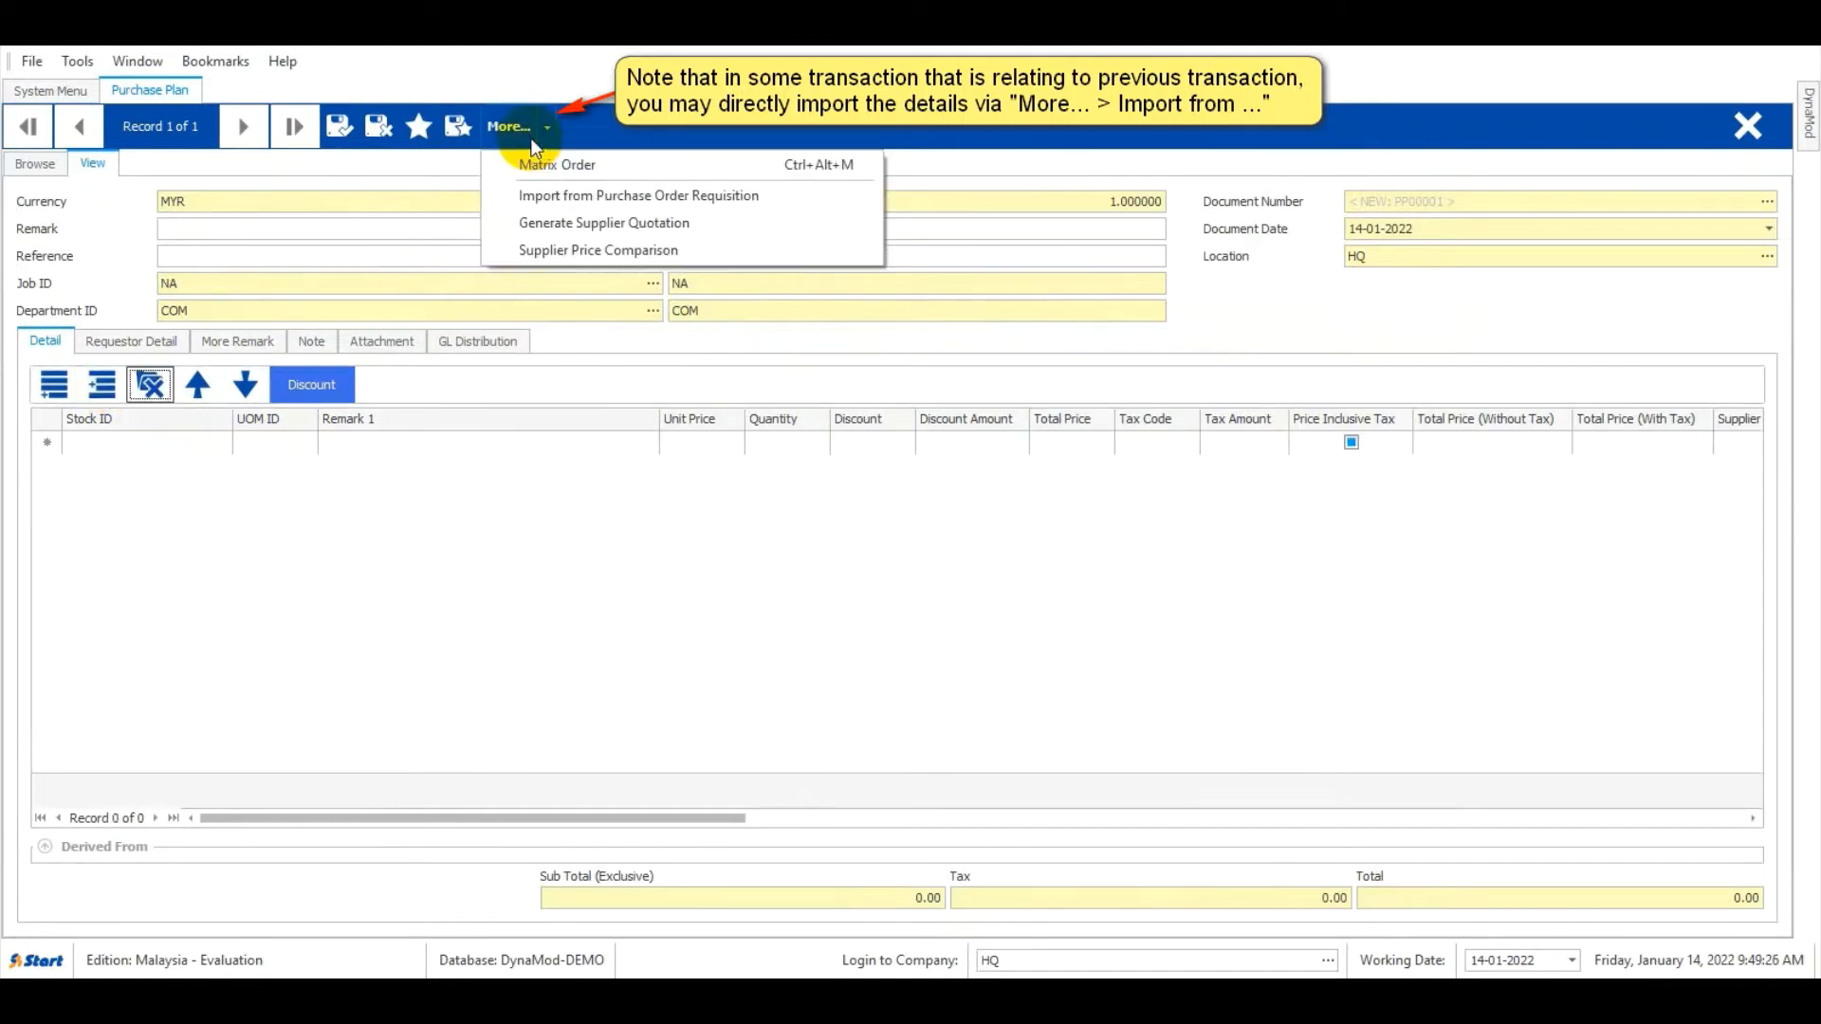
{"action": "left_click", "coordinate": [556, 195]}
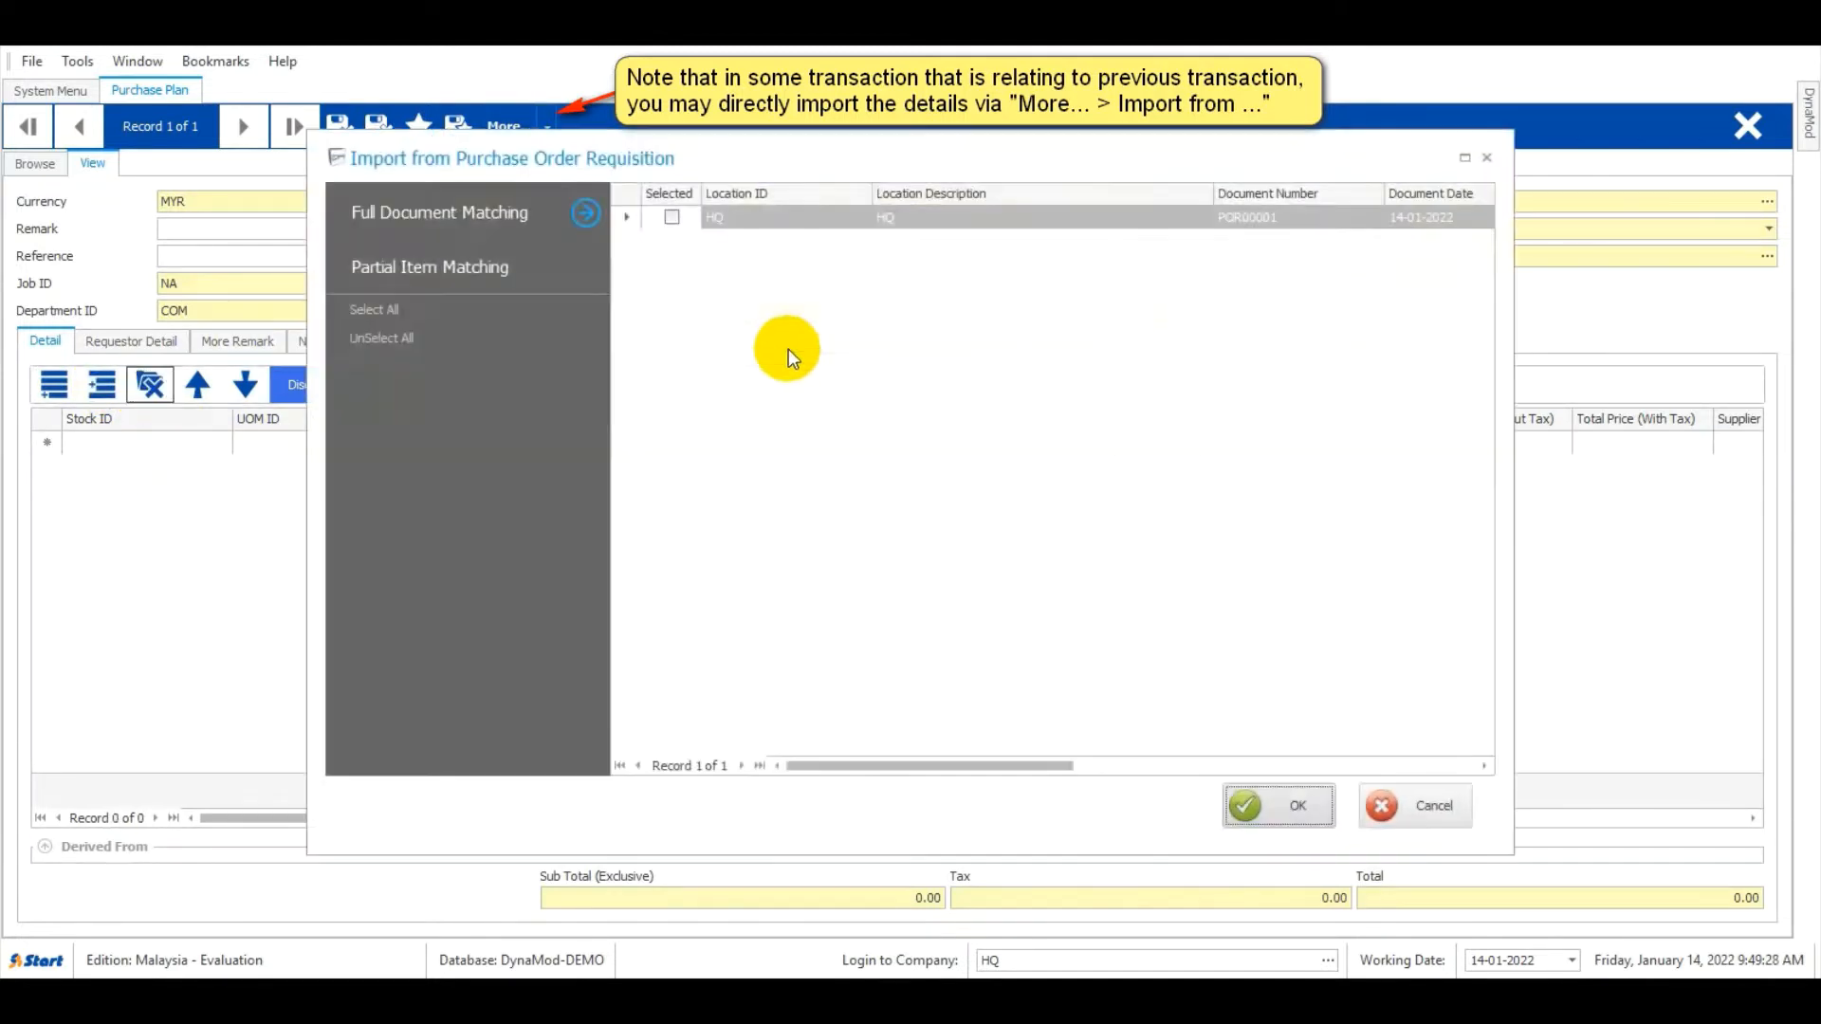
{"action": "left_click", "coordinate": [673, 218]}
{"action": "left_click", "coordinate": [1295, 807]}
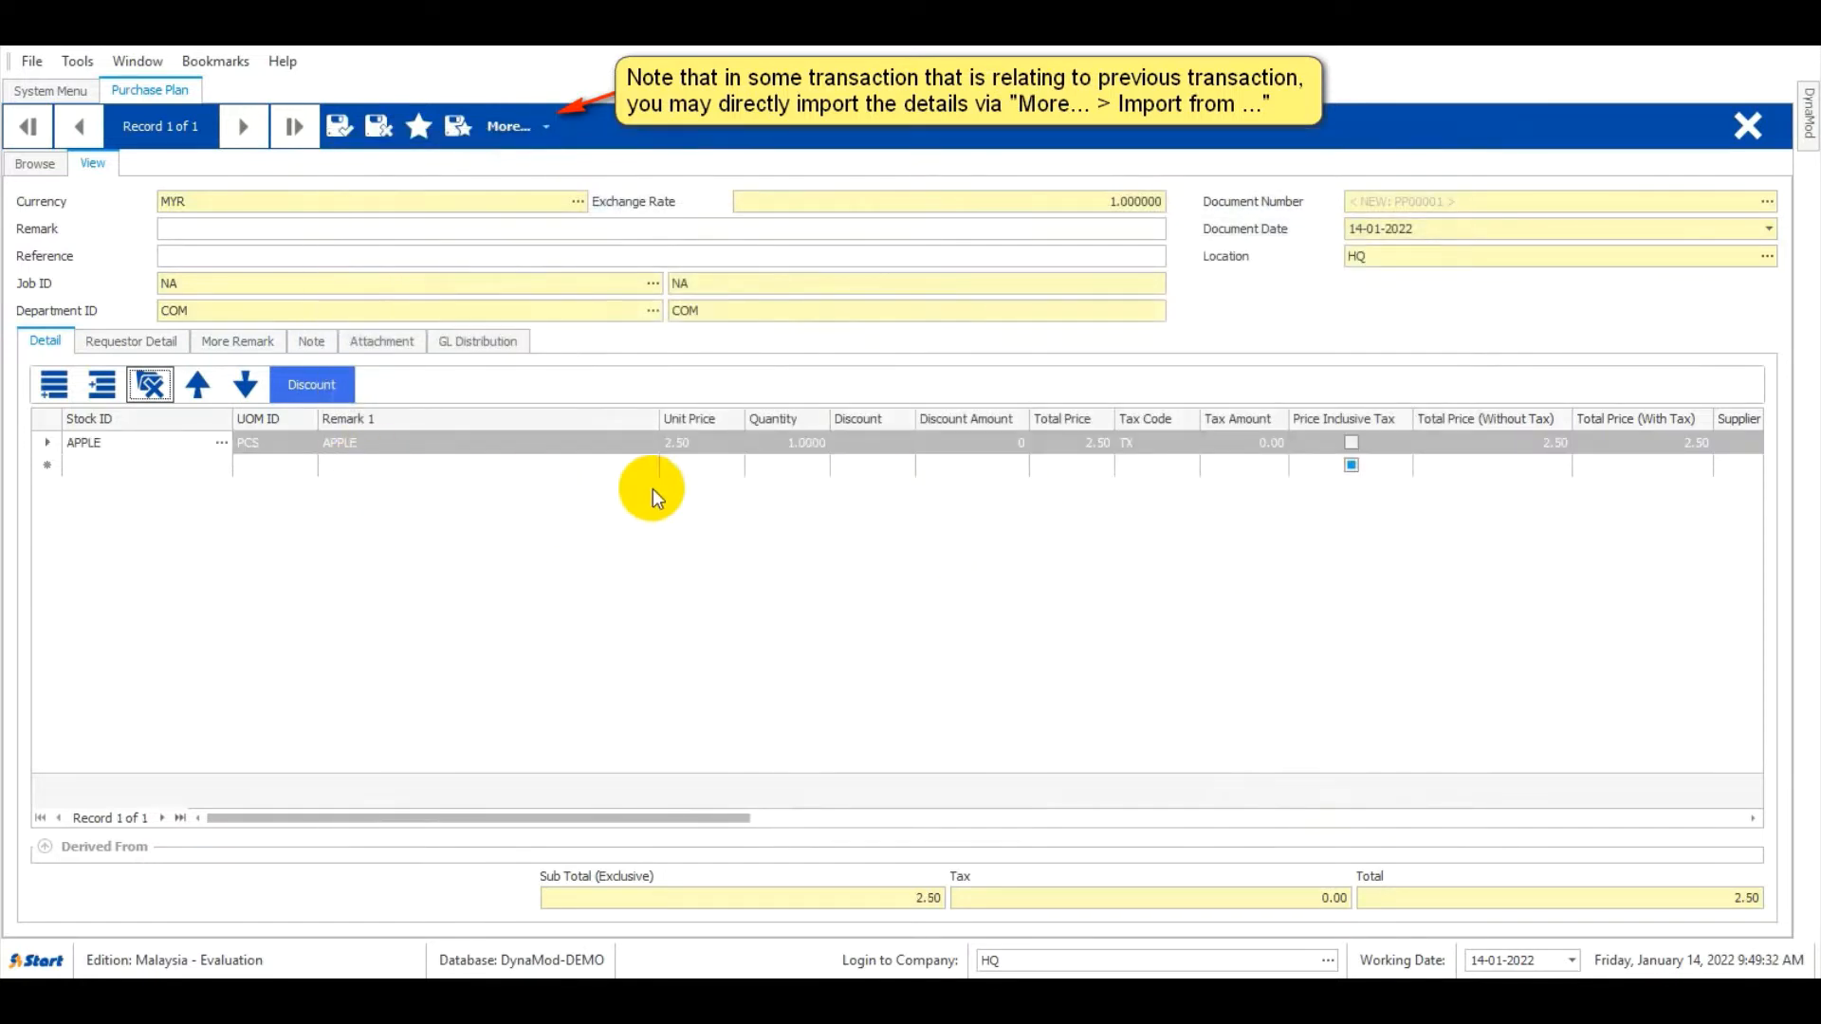
Review the plan's requestor details, extra remarks, note, attachment and GL distribution, and return to its item details
{"action": "left_click", "coordinate": [169, 342]}
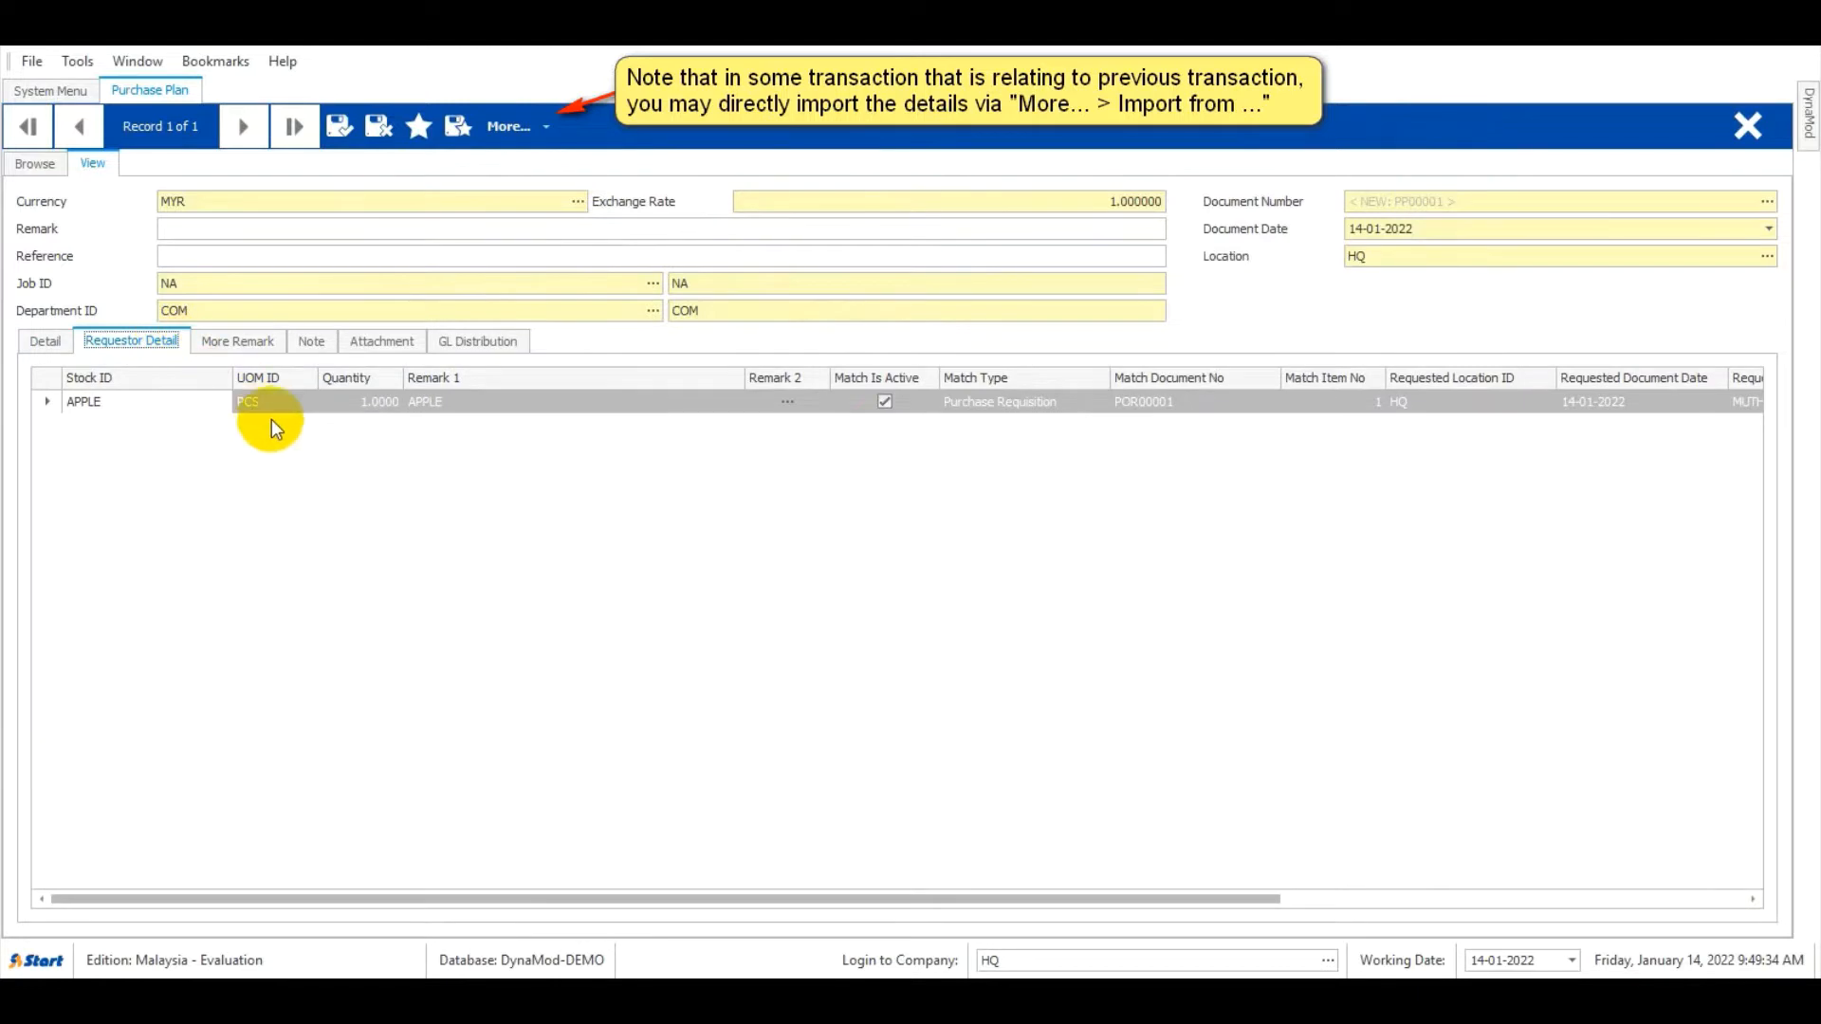
{"action": "left_click_drag", "start_coordinate": [1259, 899], "coordinate": [1762, 908]}
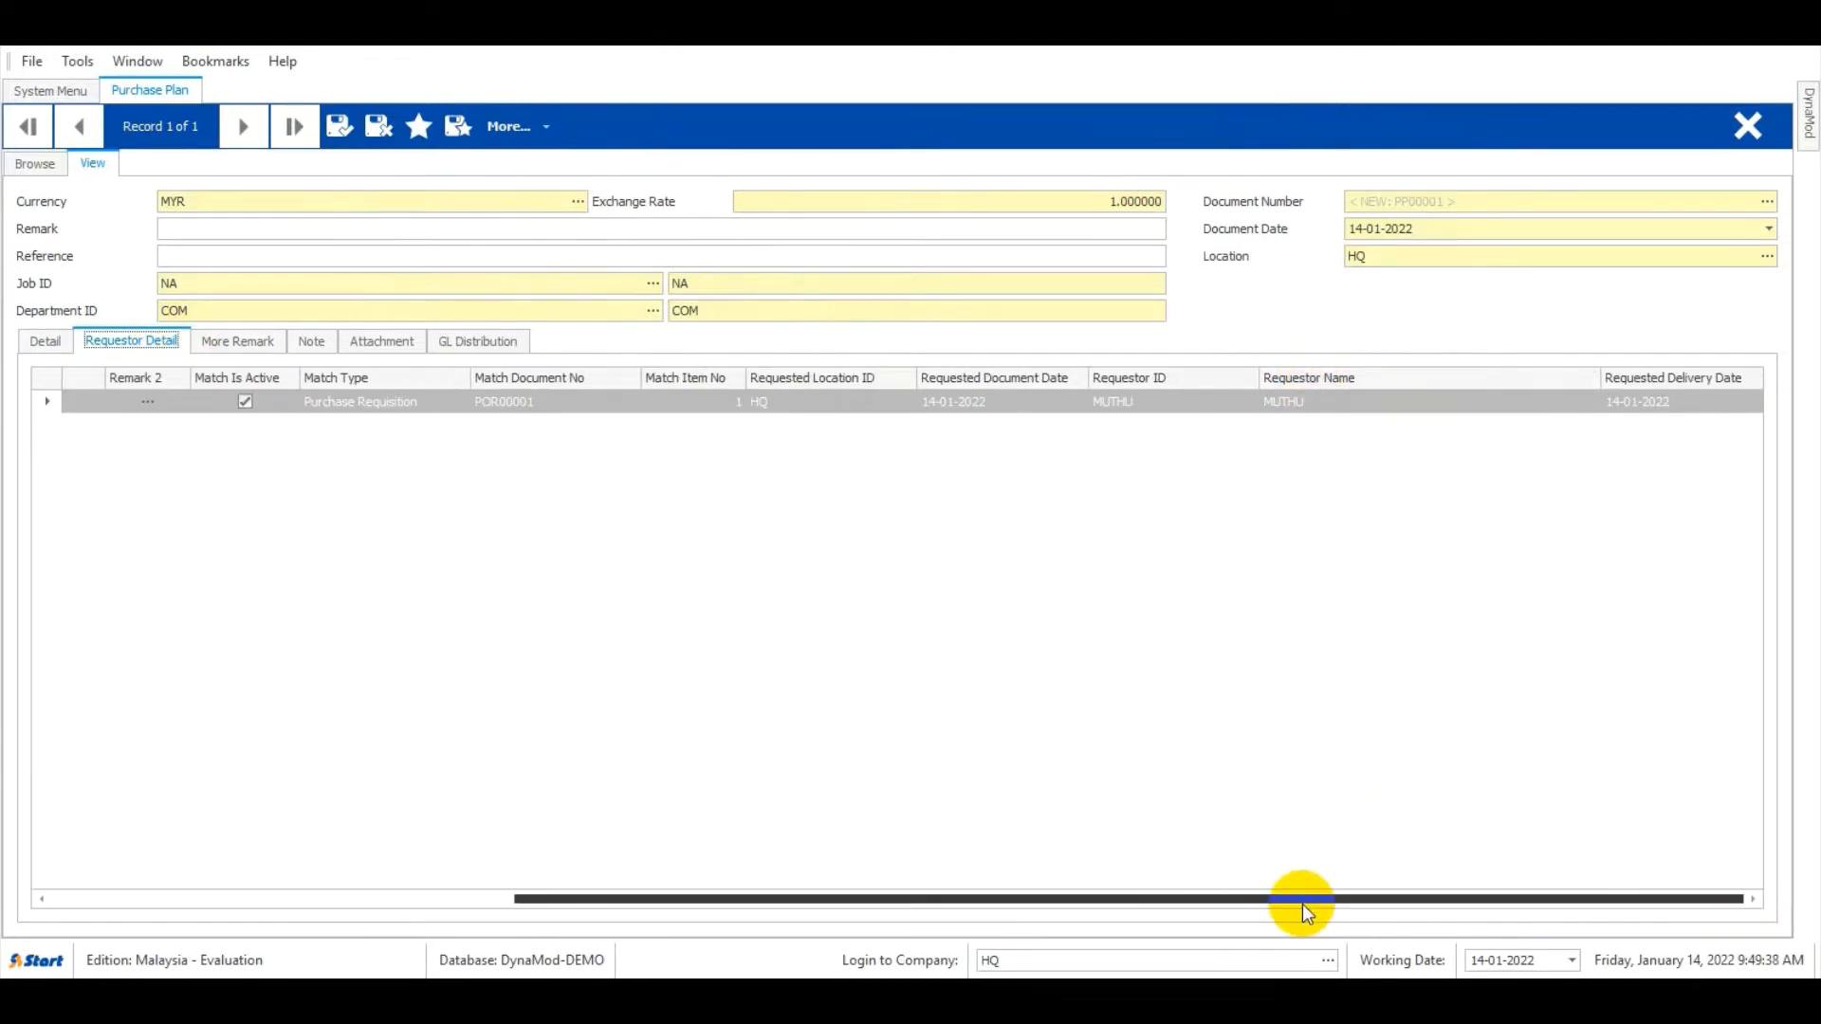
{"action": "left_click_drag", "start_coordinate": [1301, 902], "coordinate": [762, 899]}
{"action": "left_click", "coordinate": [252, 343]}
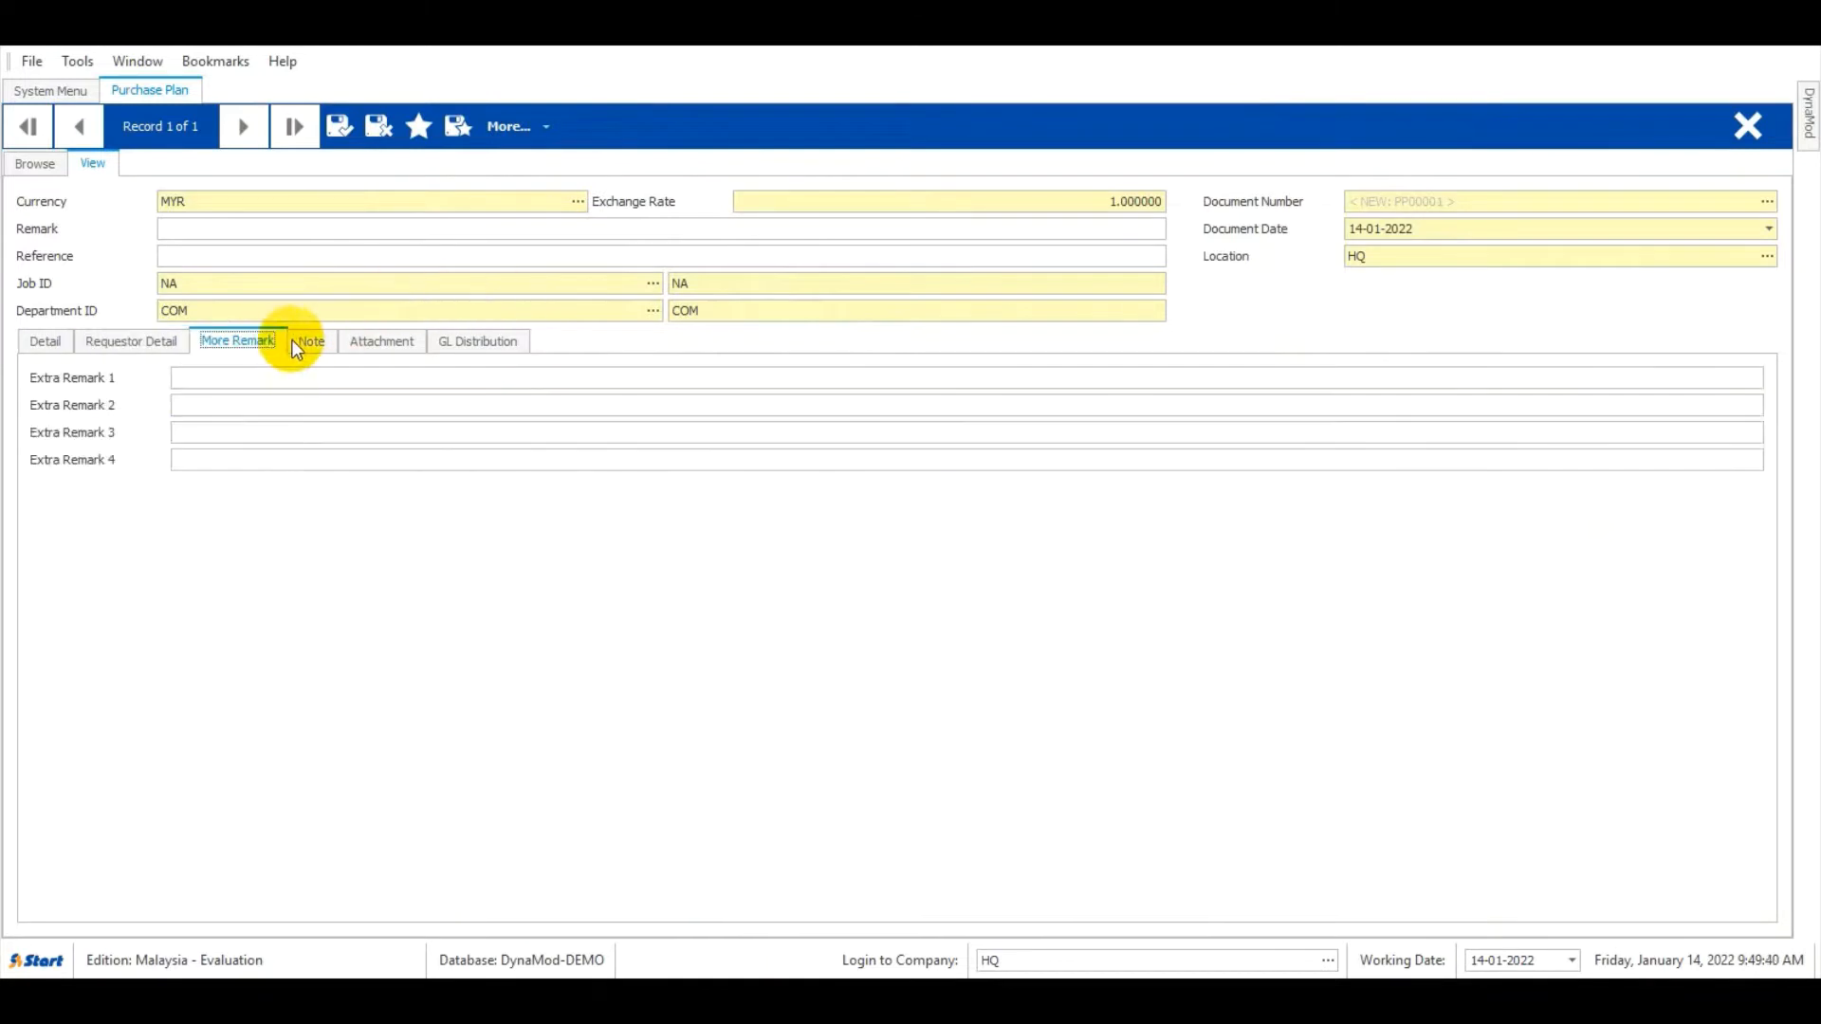
{"action": "left_click", "coordinate": [313, 341]}
{"action": "left_click", "coordinate": [384, 341]}
{"action": "left_click", "coordinate": [464, 342]}
{"action": "left_click", "coordinate": [71, 340]}
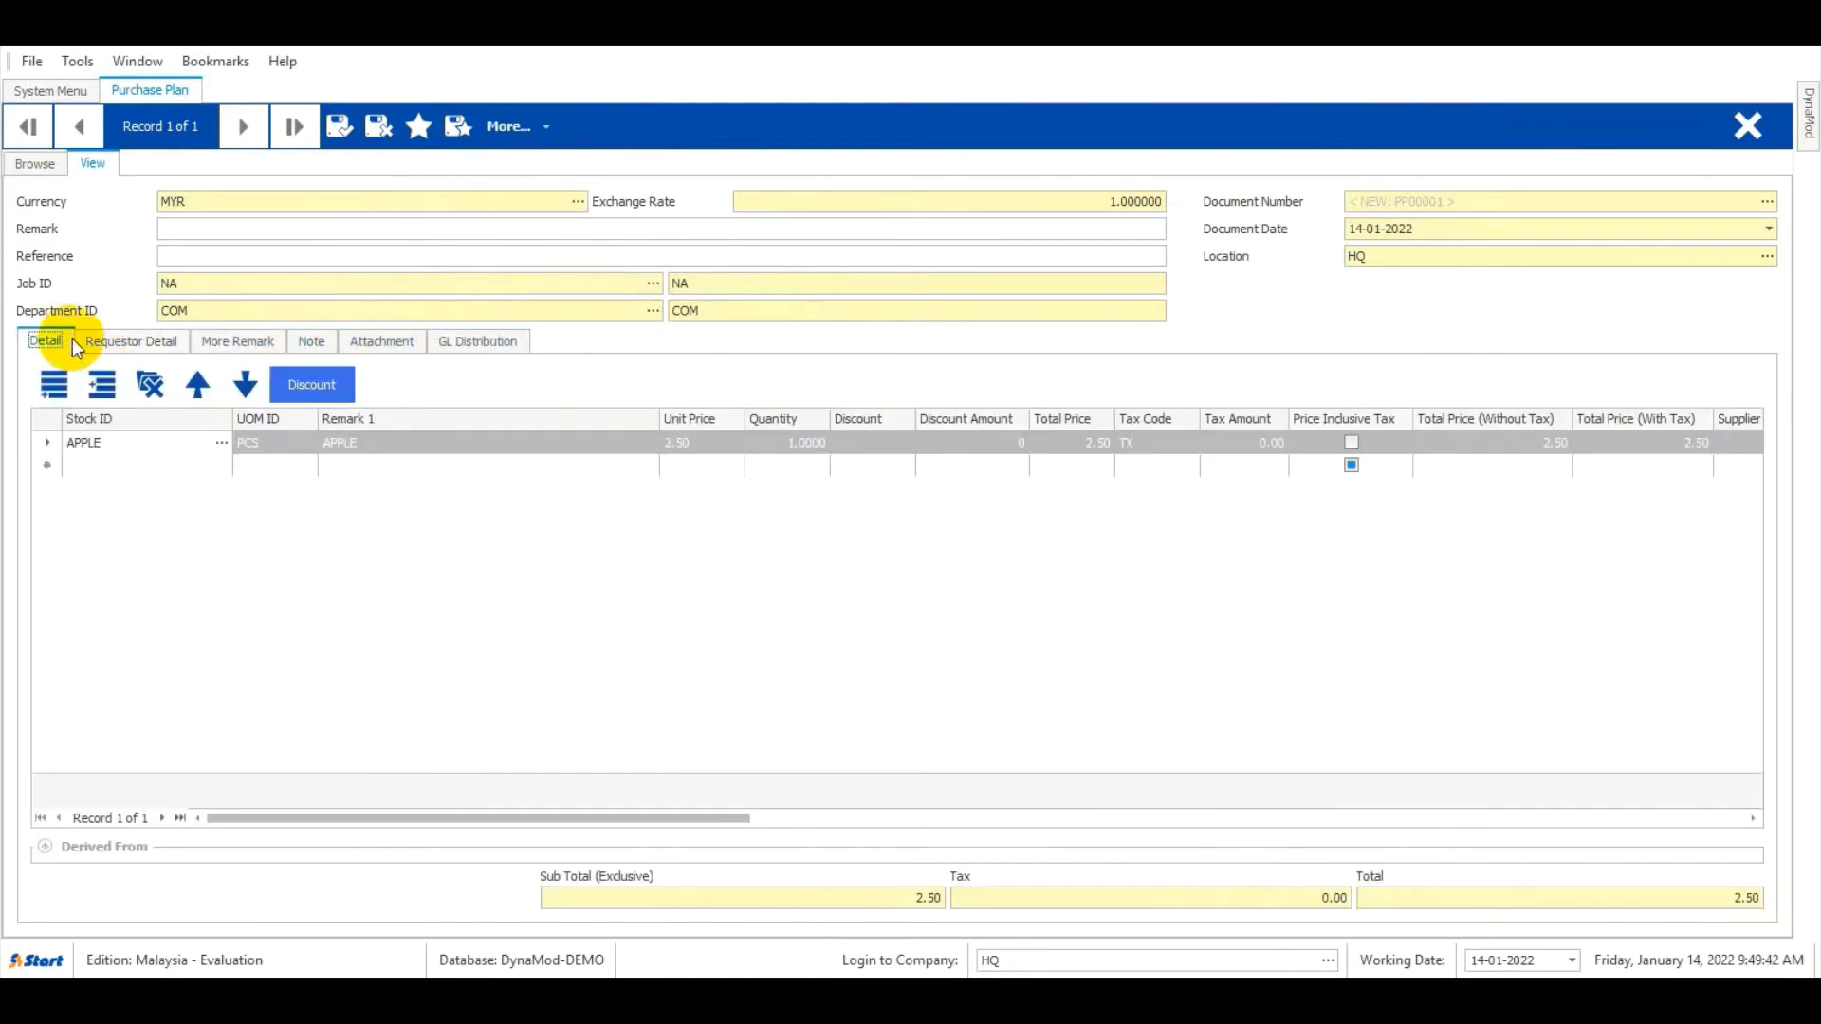
Save and close the purchase plan
{"action": "left_click", "coordinate": [341, 129]}
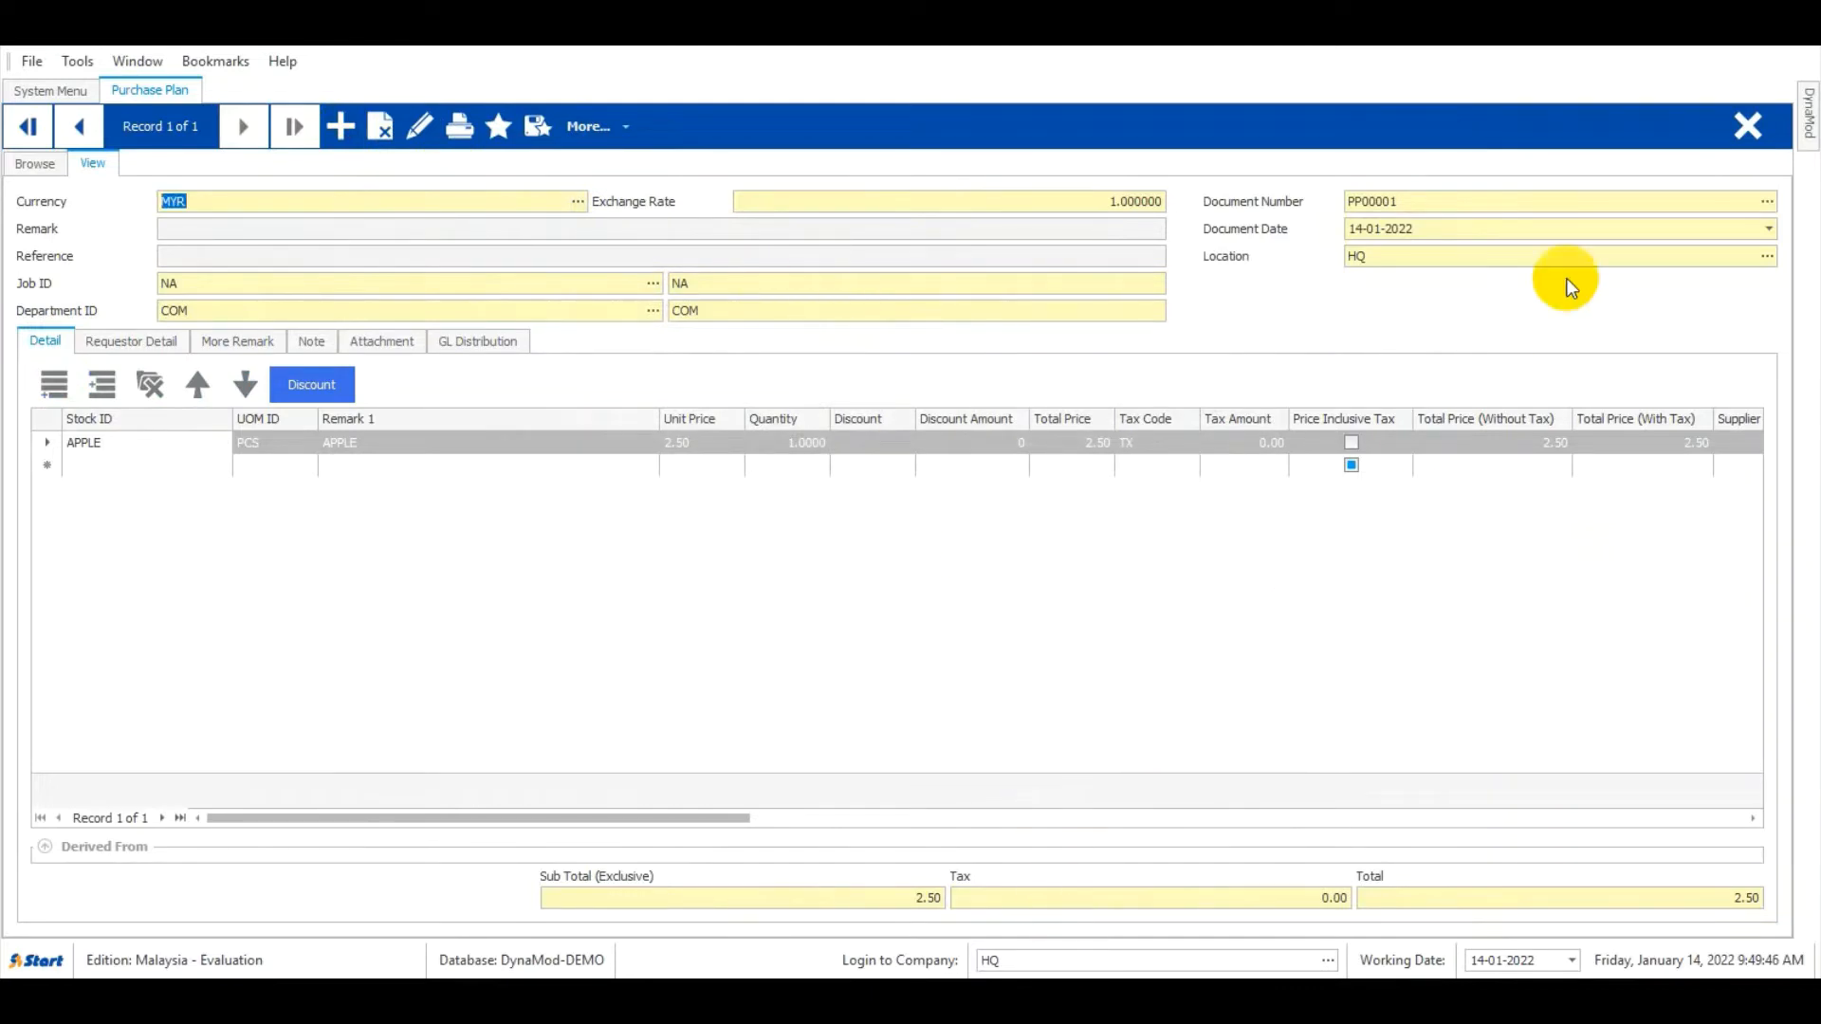
{"action": "left_click", "coordinate": [1747, 126]}
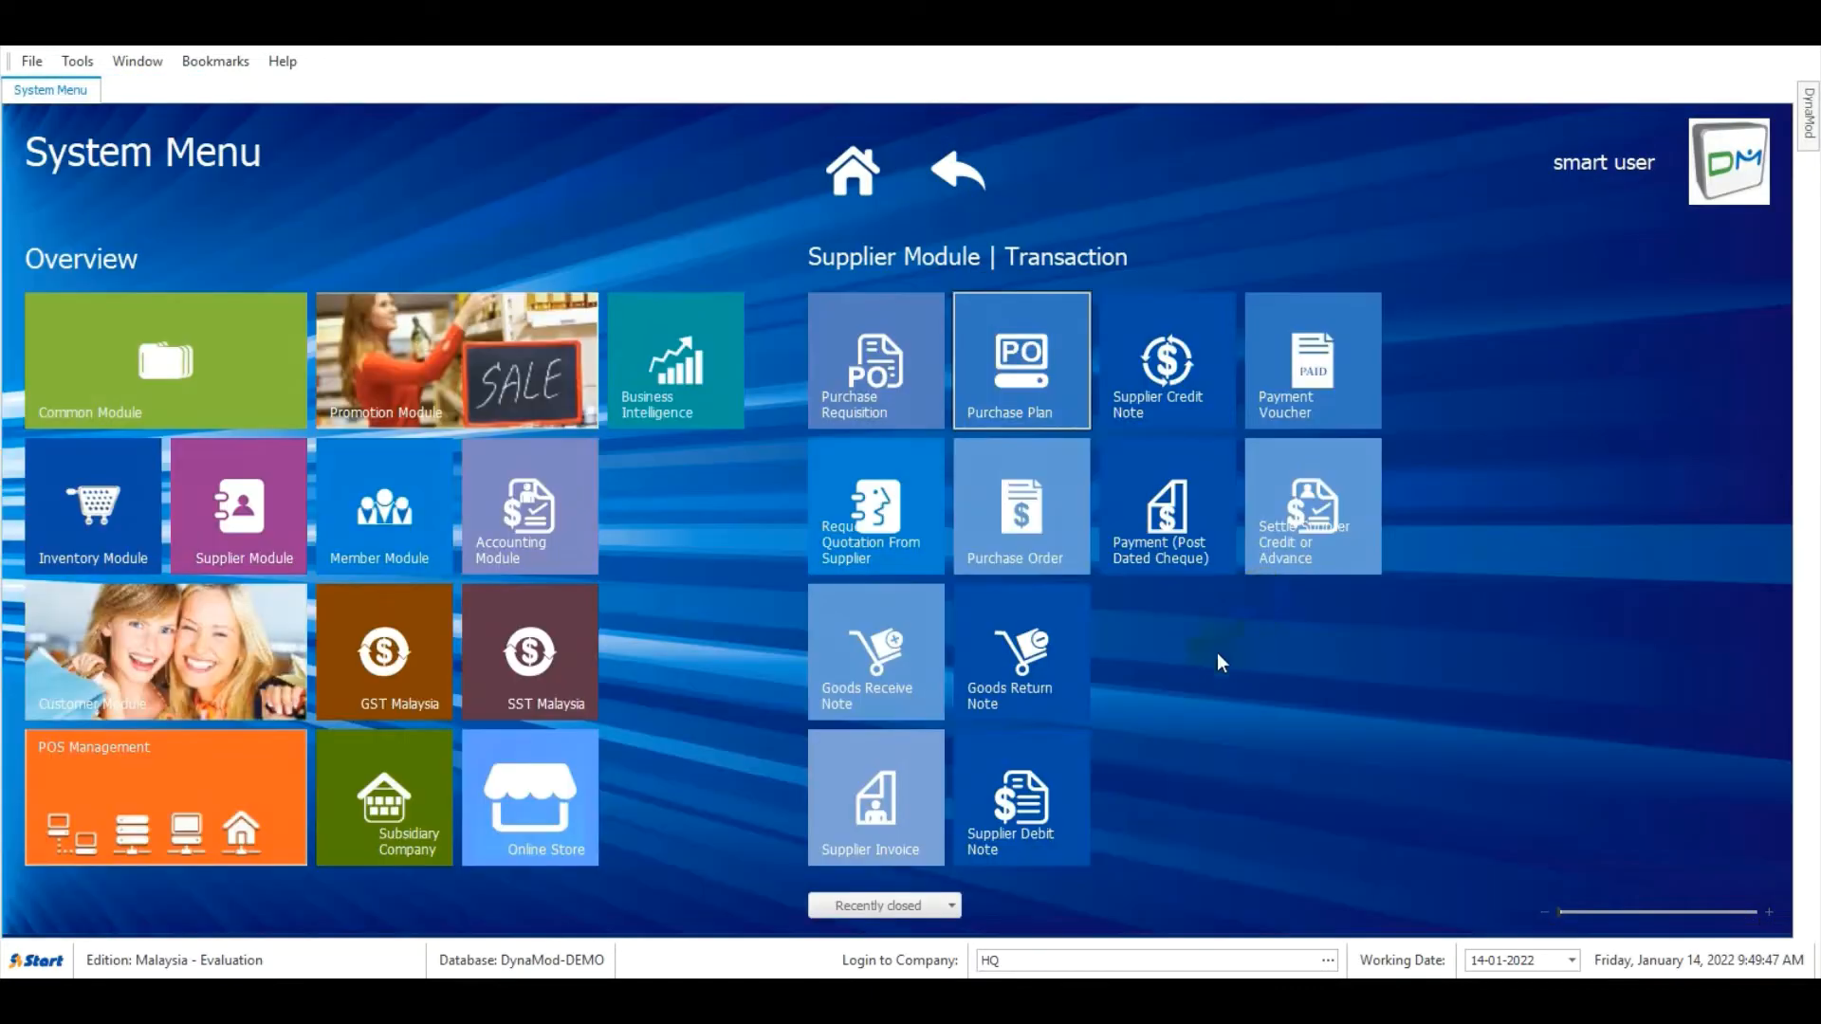
Create a new quotation request and select SUPPLIER A as the supplier
{"action": "left_click", "coordinate": [901, 518]}
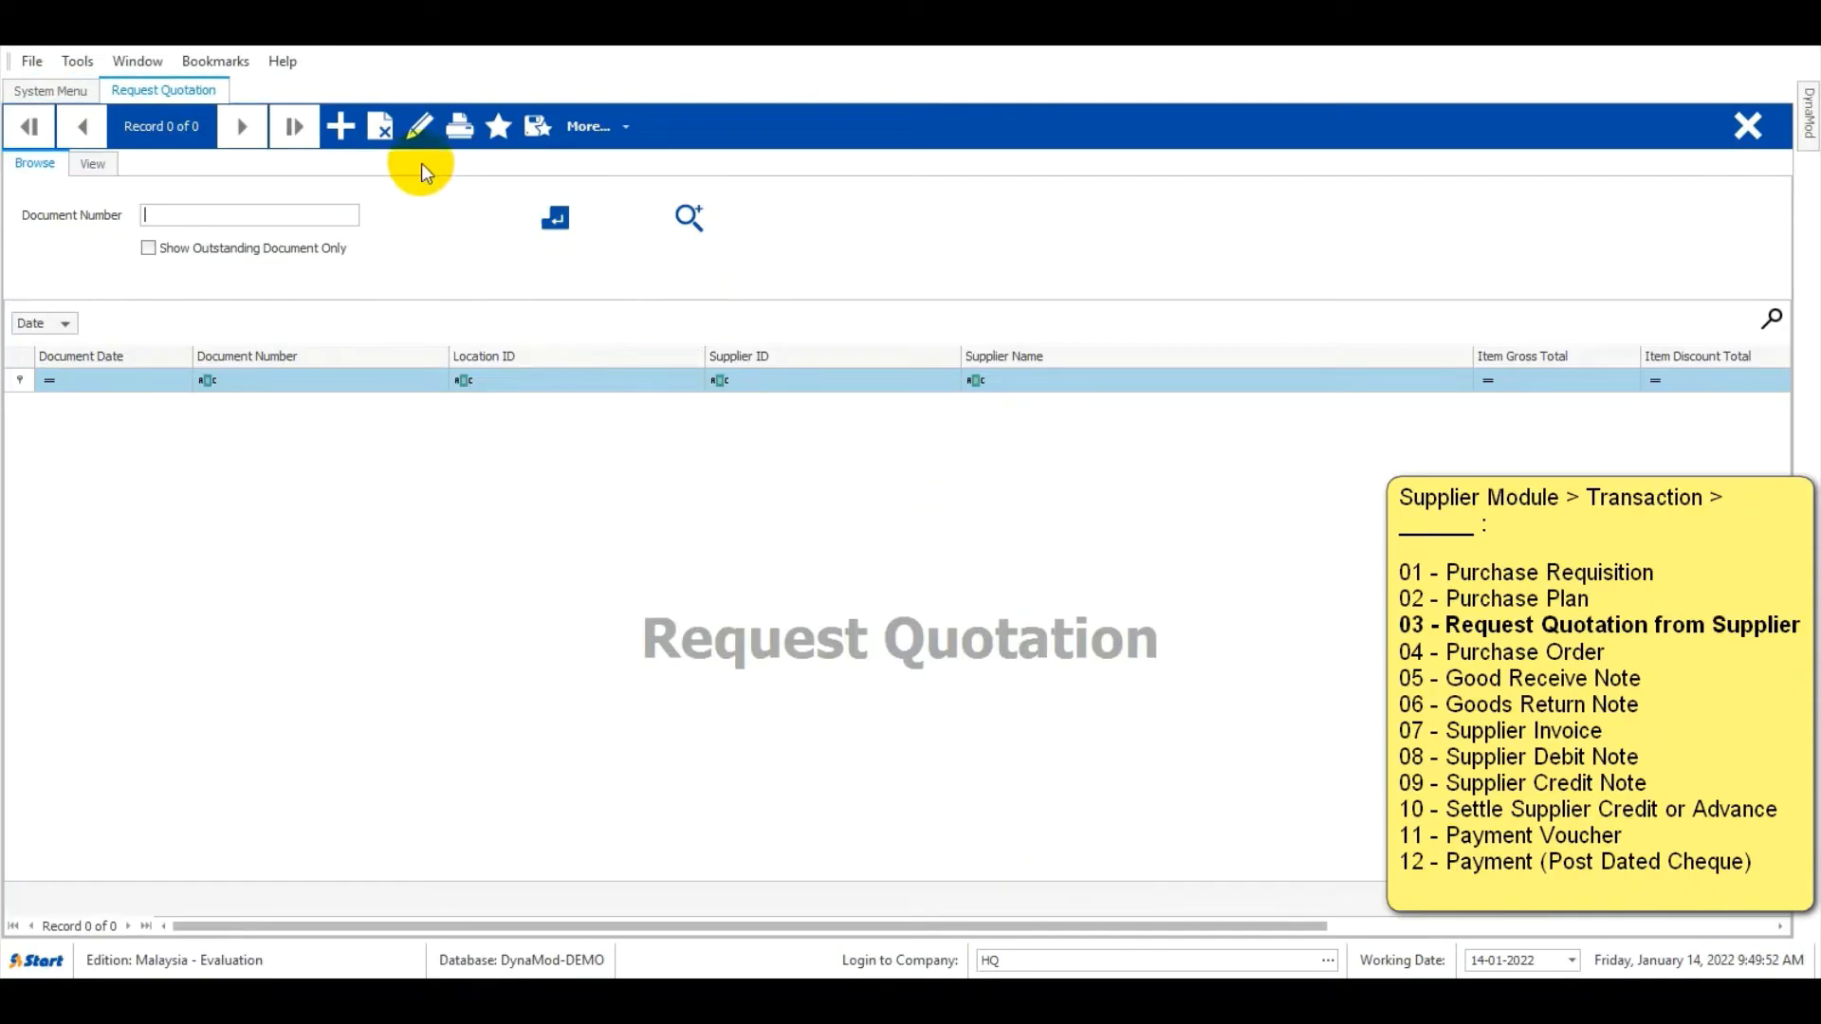
{"action": "left_click", "coordinate": [350, 131]}
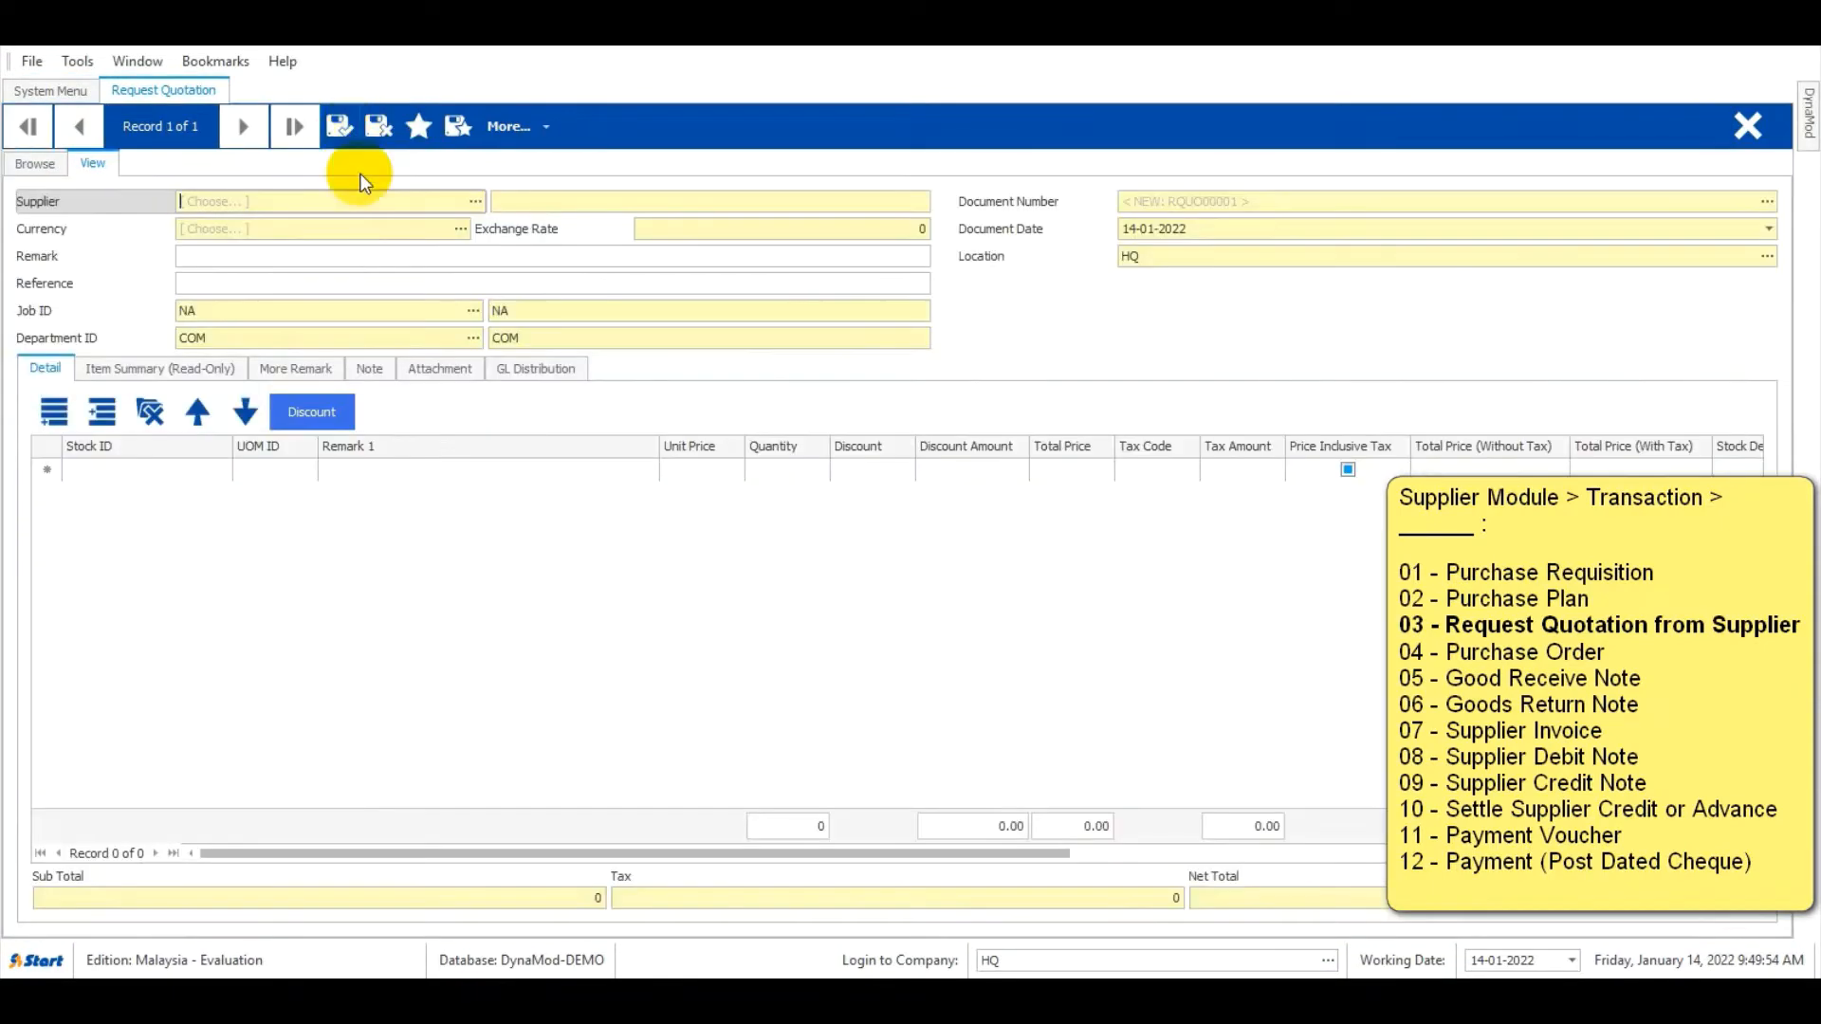
{"action": "left_click", "coordinate": [475, 201]}
{"action": "double_click", "coordinate": [683, 284]}
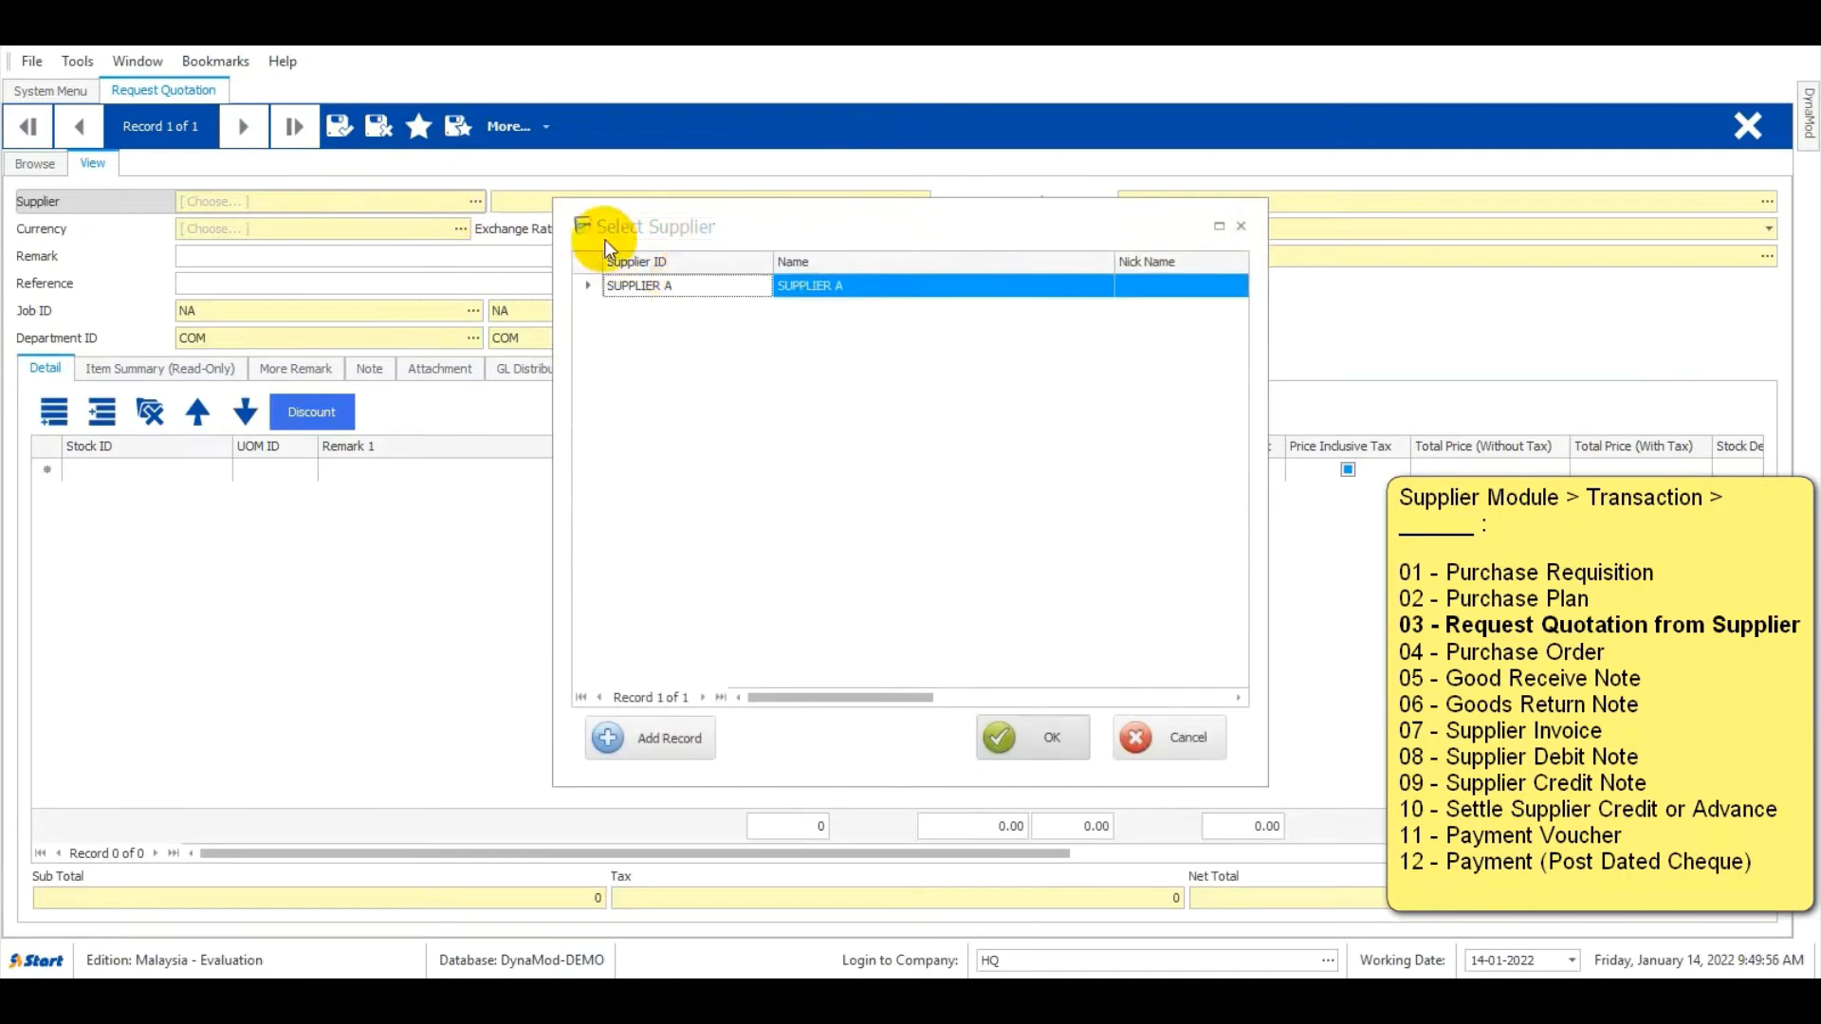
{"action": "left_click", "coordinate": [246, 258]}
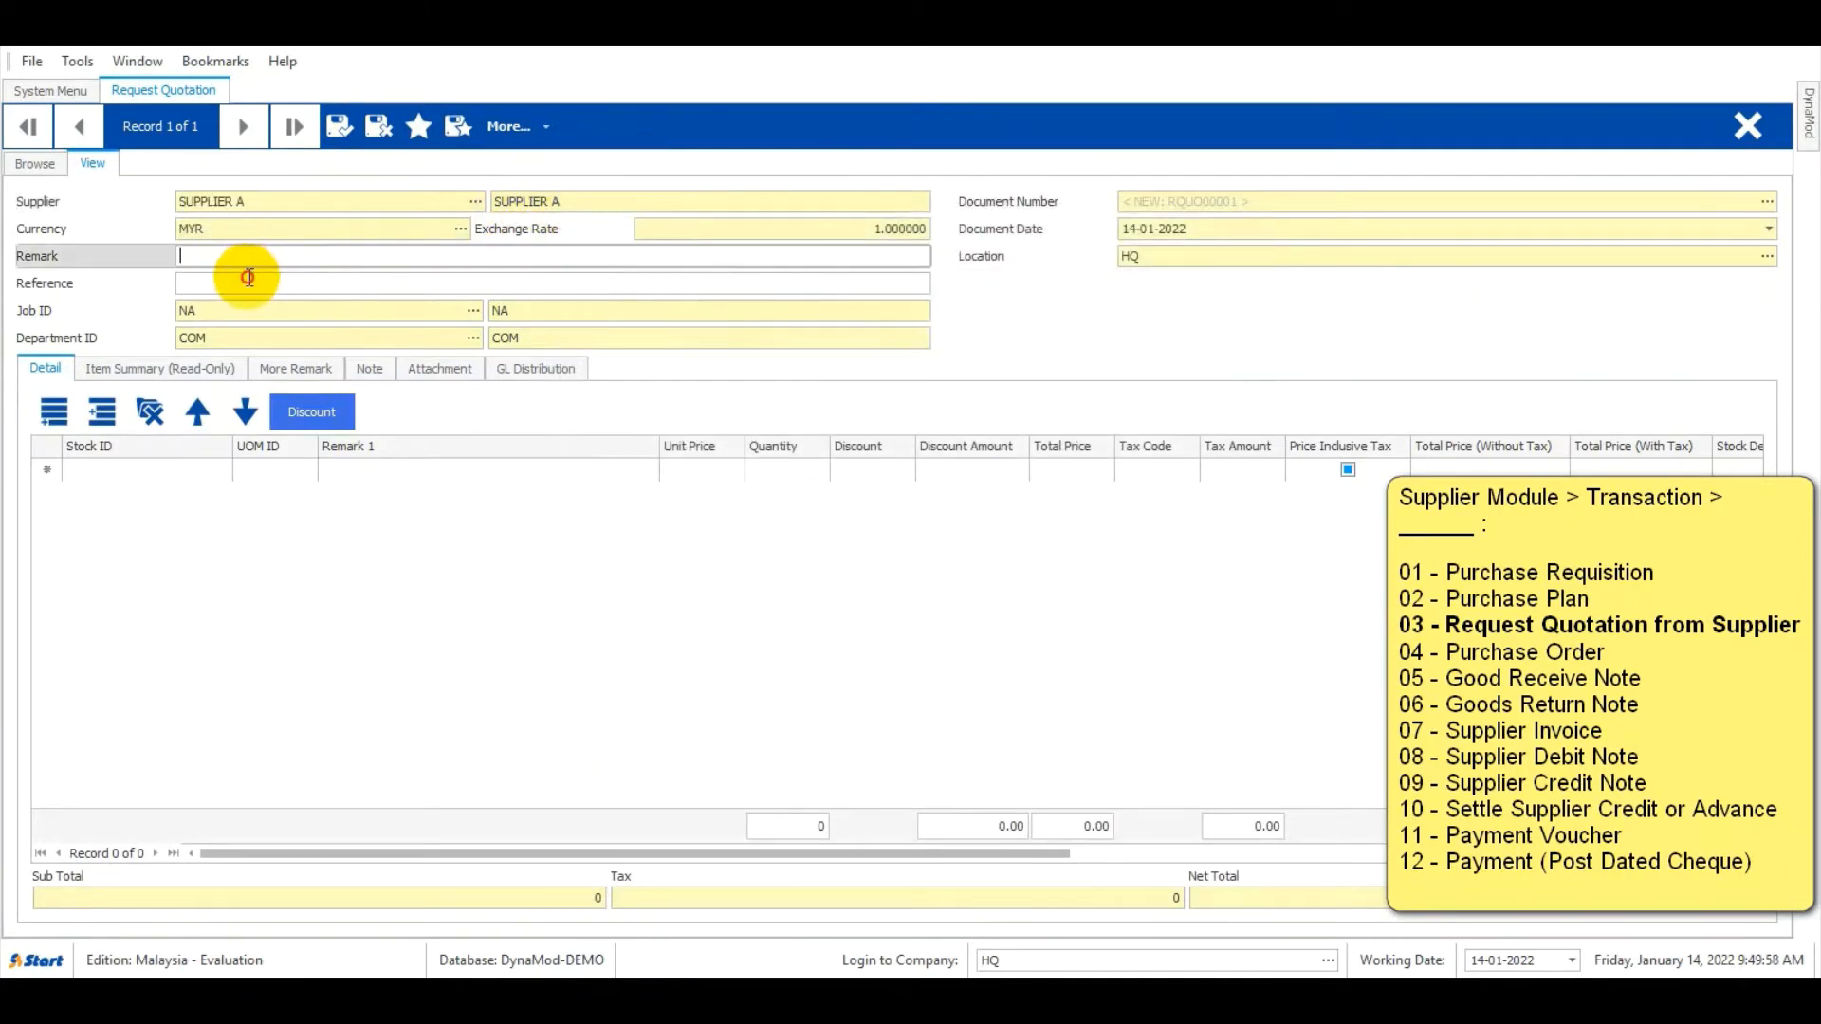
{"action": "left_click", "coordinate": [244, 282]}
Check the purchase requisition import list under full document and partial item matching, and leave it without importing anything
{"action": "left_click", "coordinate": [509, 127]}
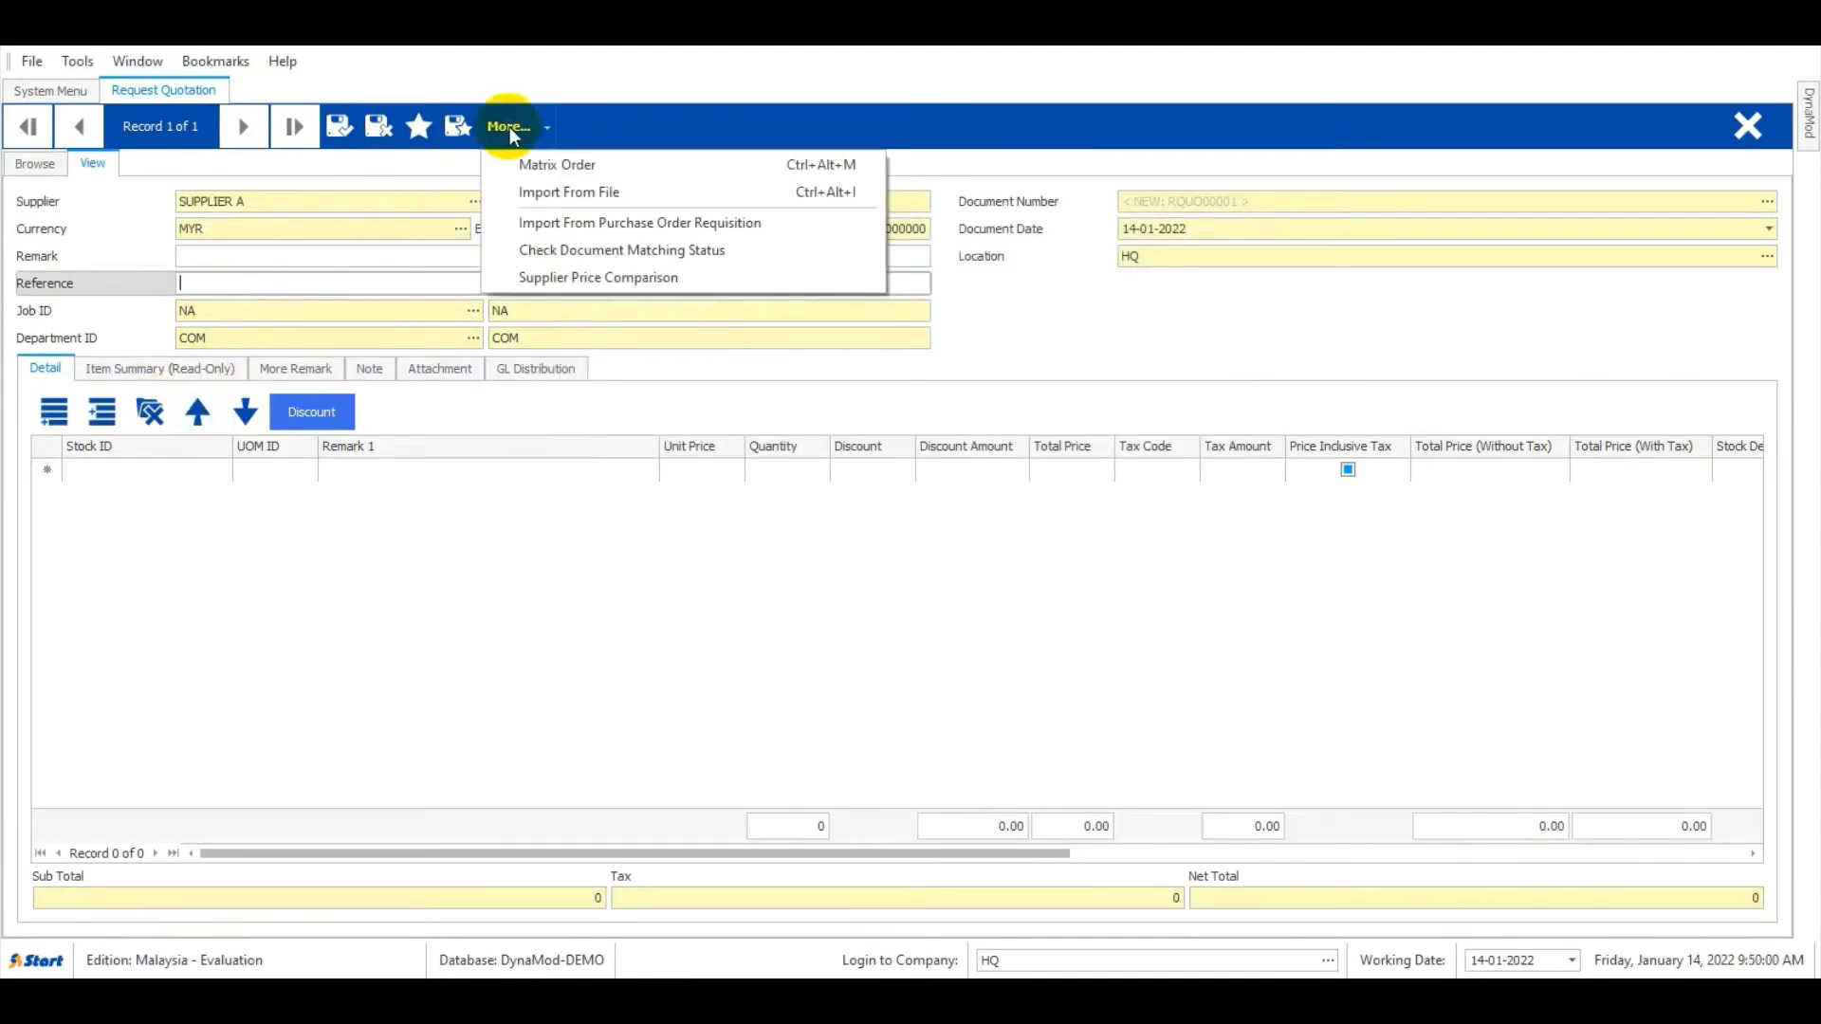
{"action": "left_click", "coordinate": [710, 224]}
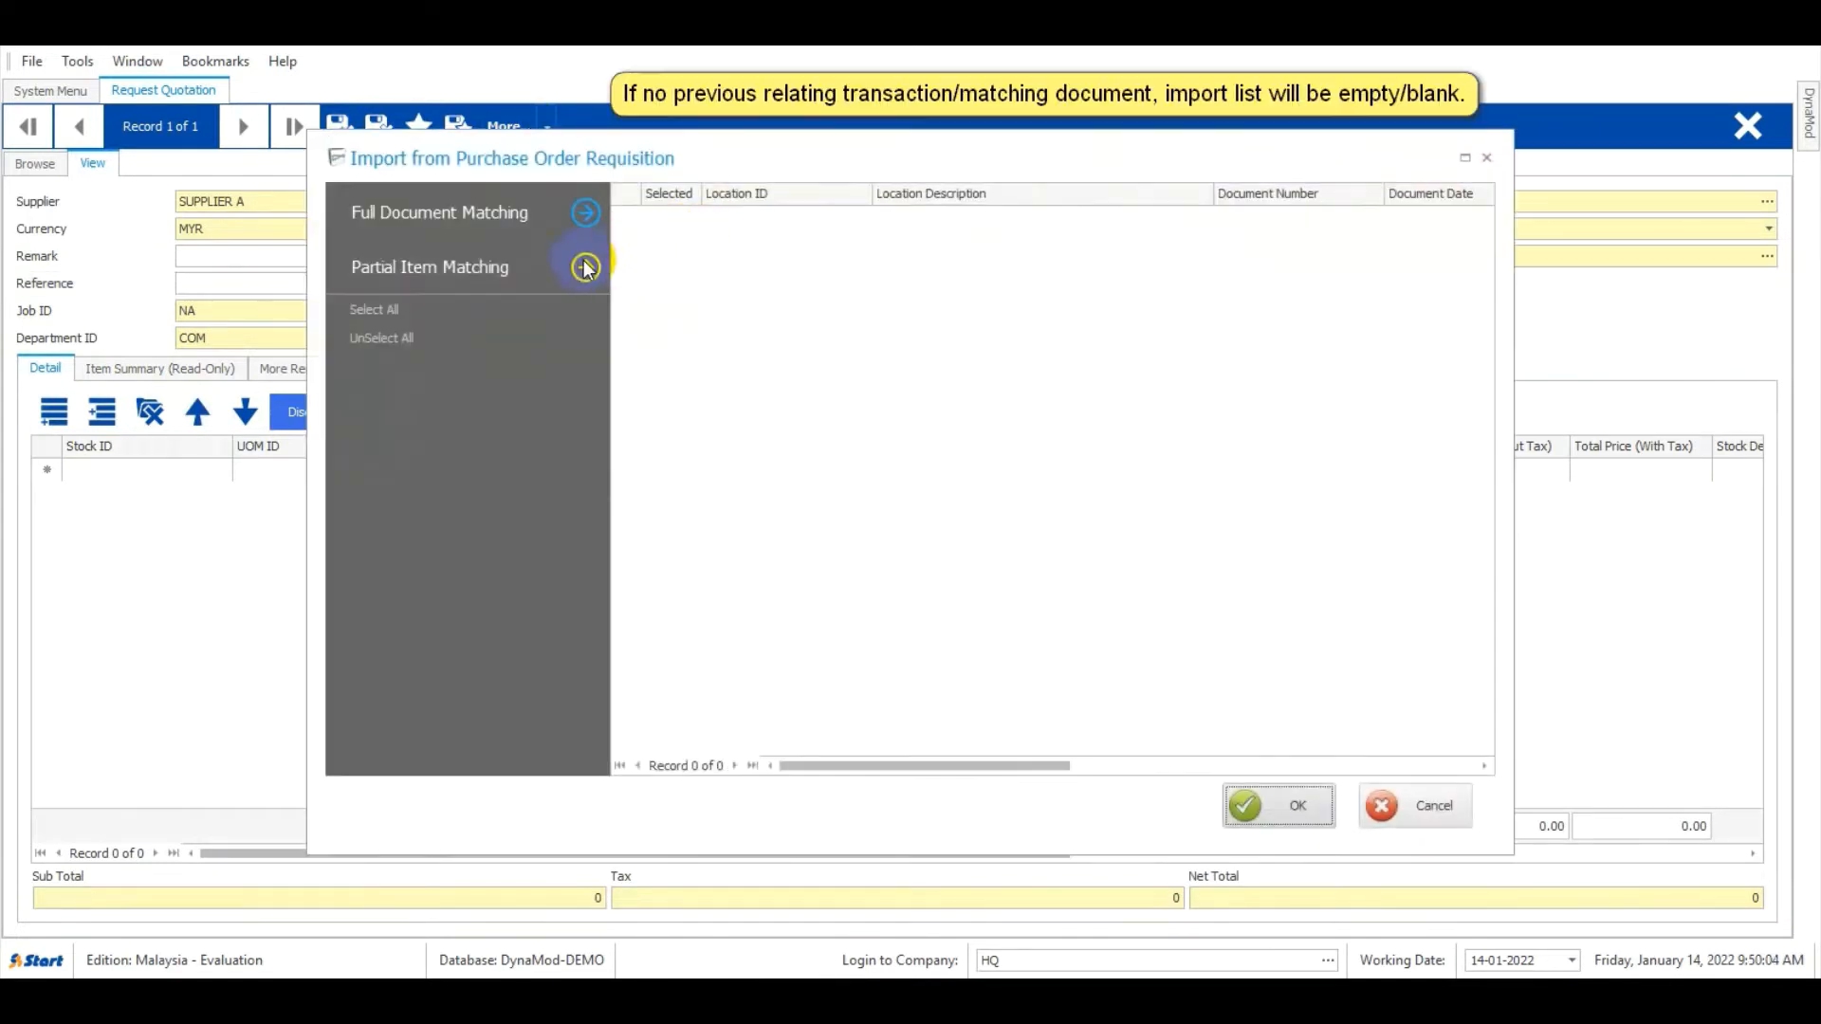
{"action": "left_click", "coordinate": [596, 267]}
{"action": "left_click", "coordinate": [1410, 803]}
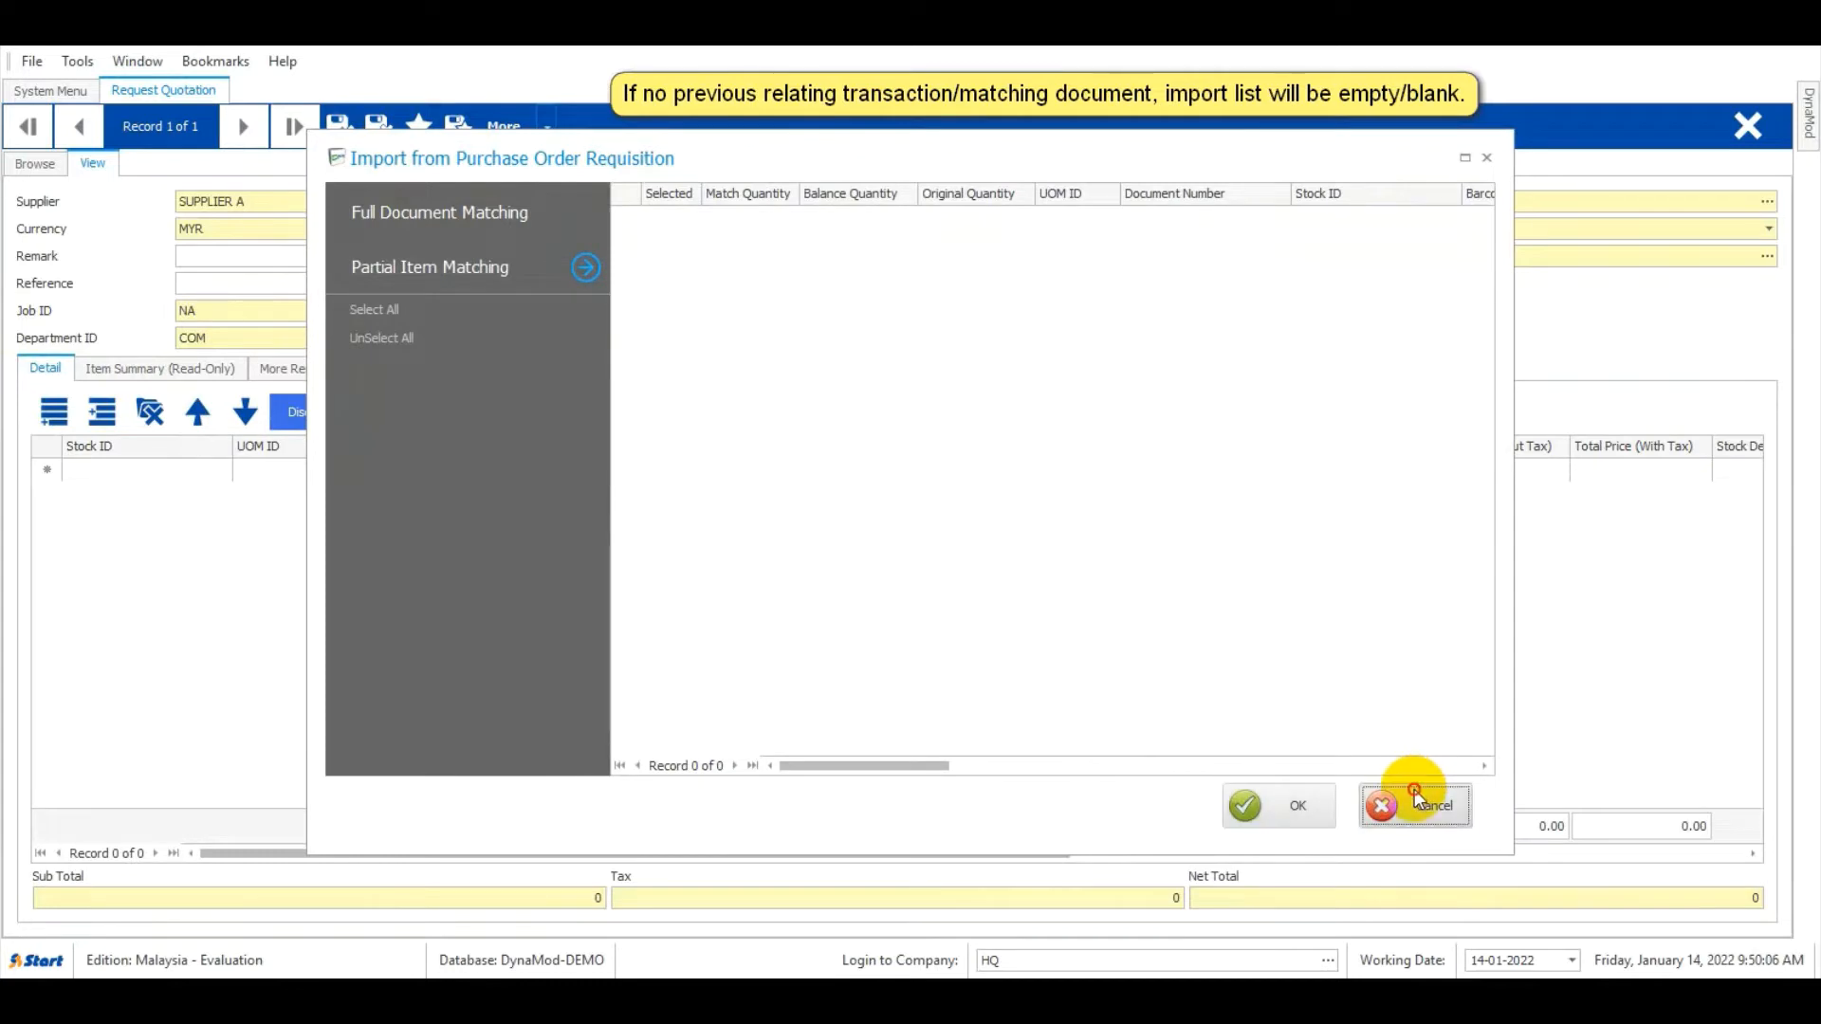
Add the stock item ORANGE to the quotation request's details, and save and close the request
{"action": "left_click", "coordinate": [54, 411]}
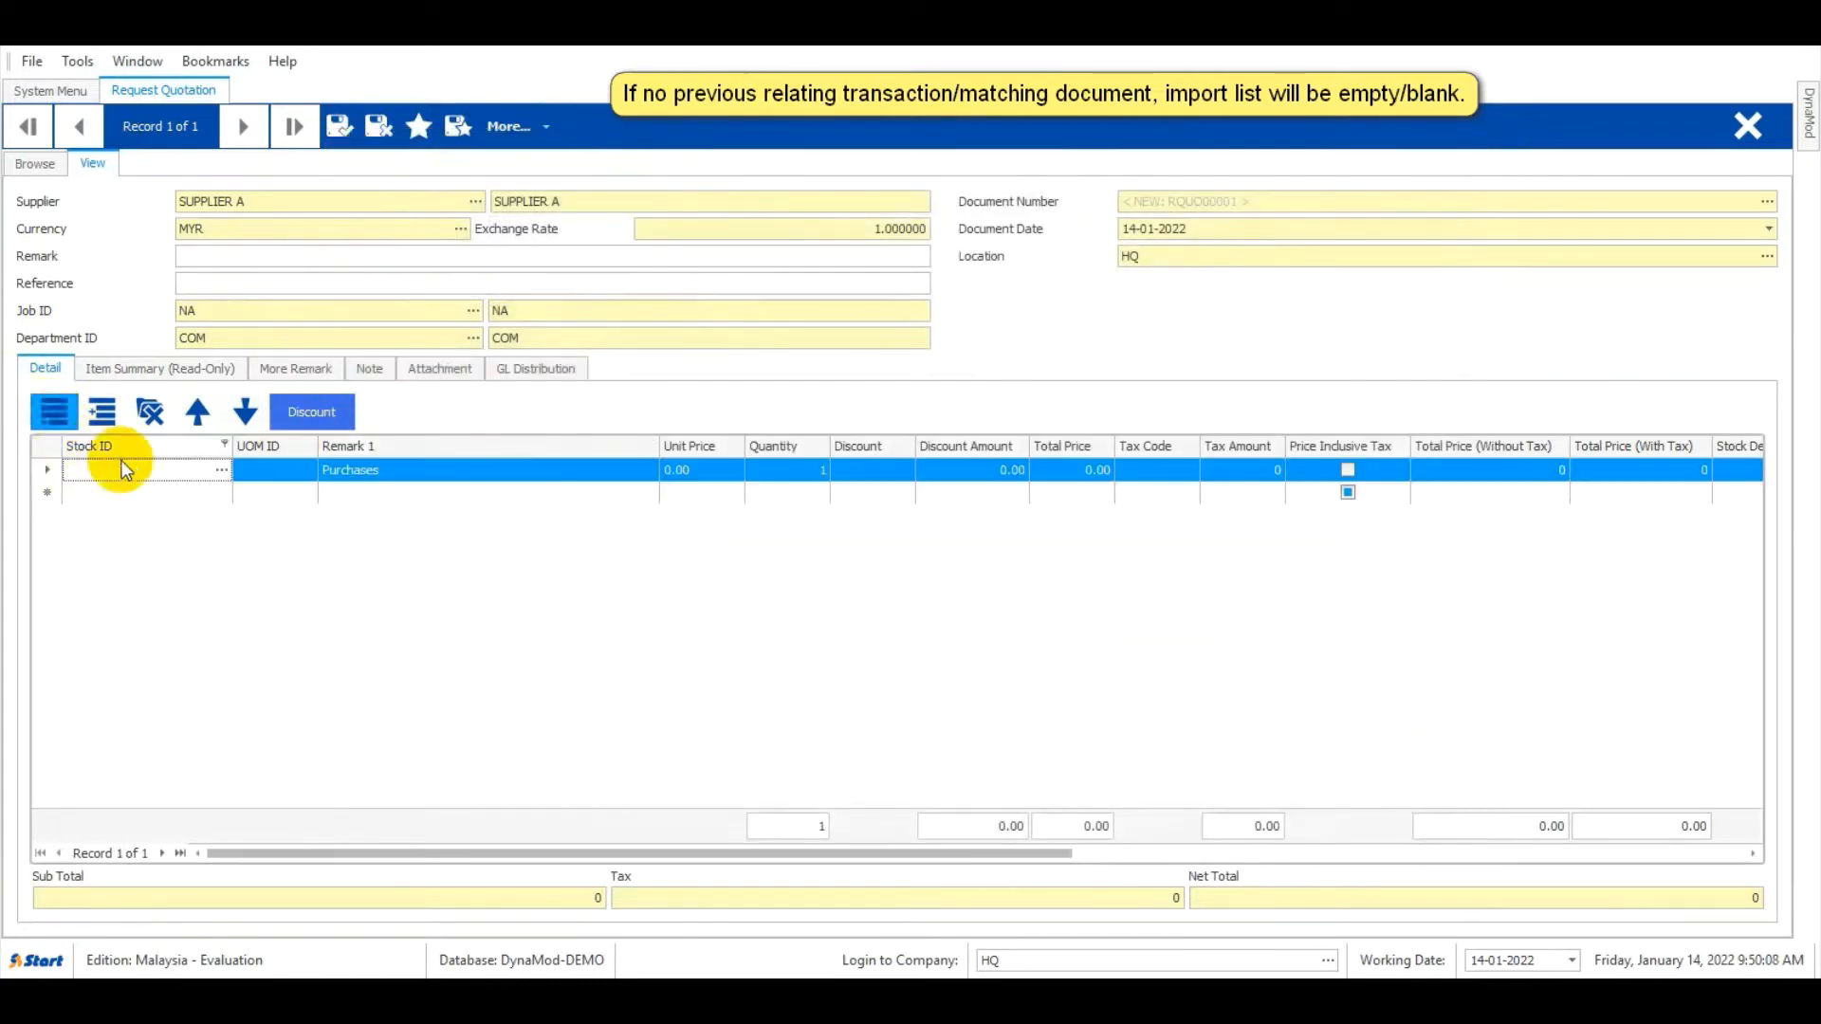
{"action": "left_click", "coordinate": [222, 470]}
{"action": "double_click", "coordinate": [603, 434]}
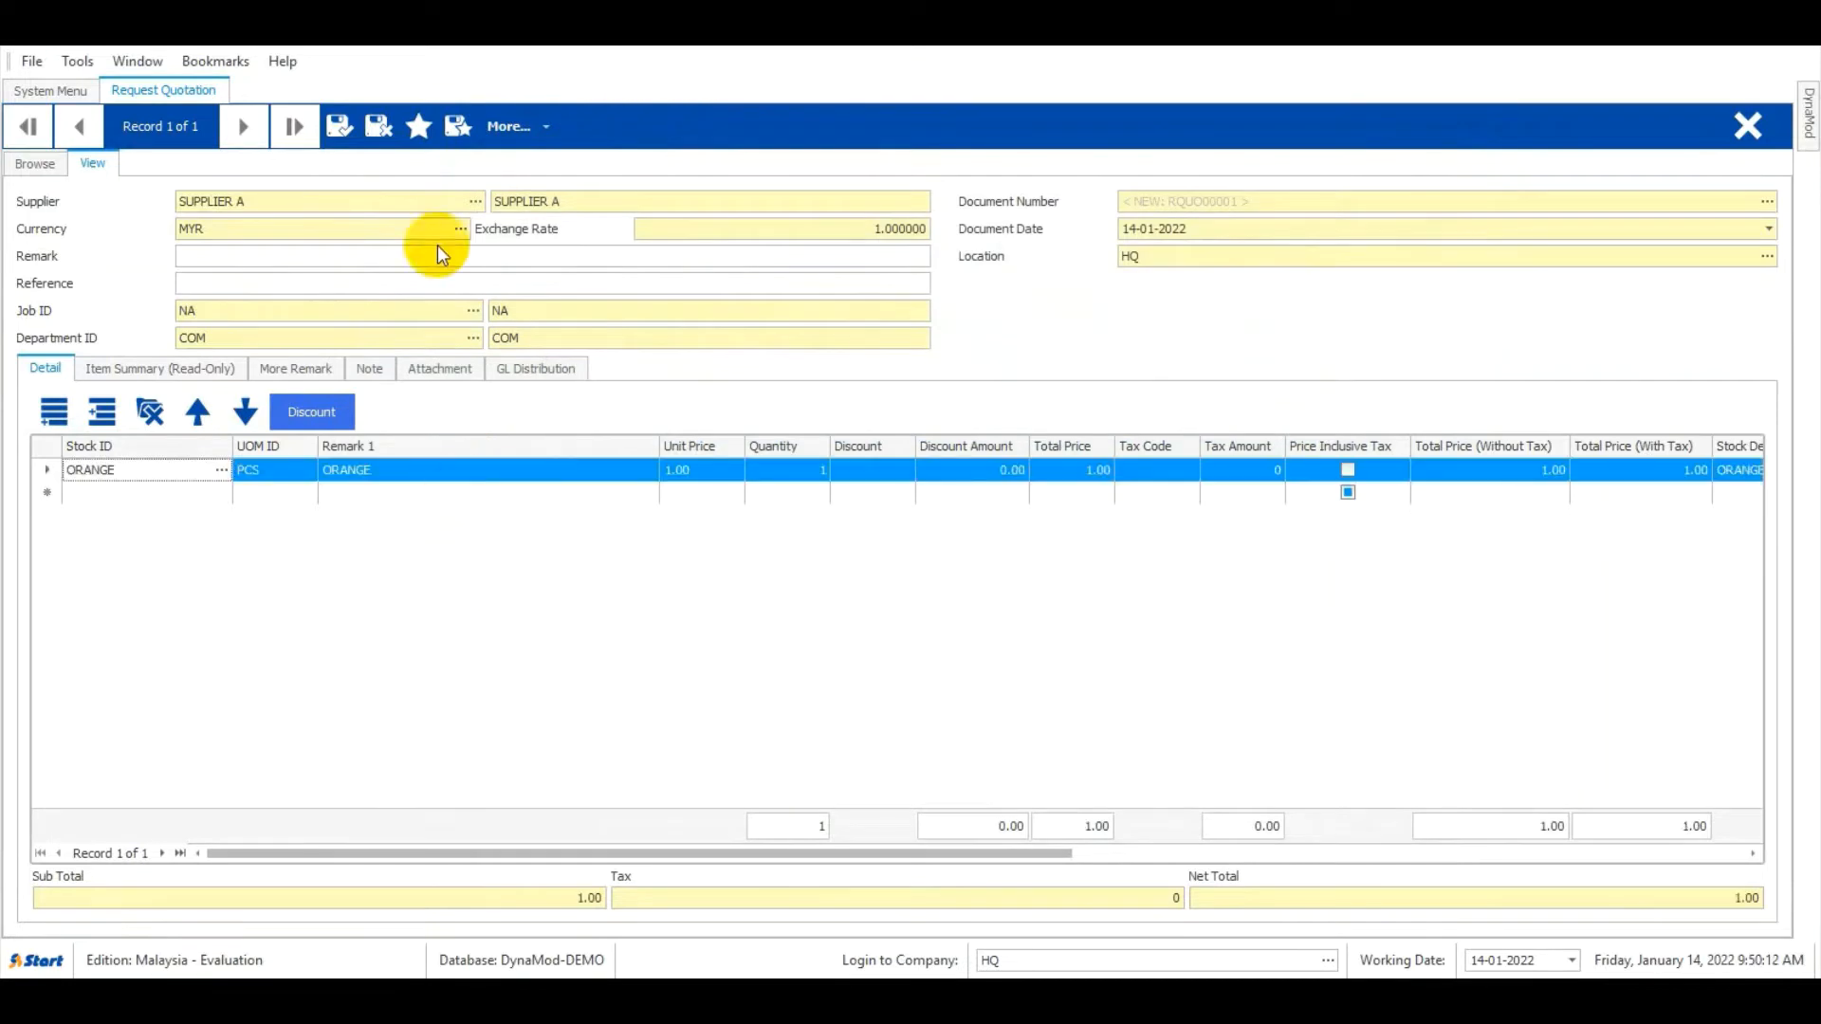
{"action": "left_click", "coordinate": [343, 139]}
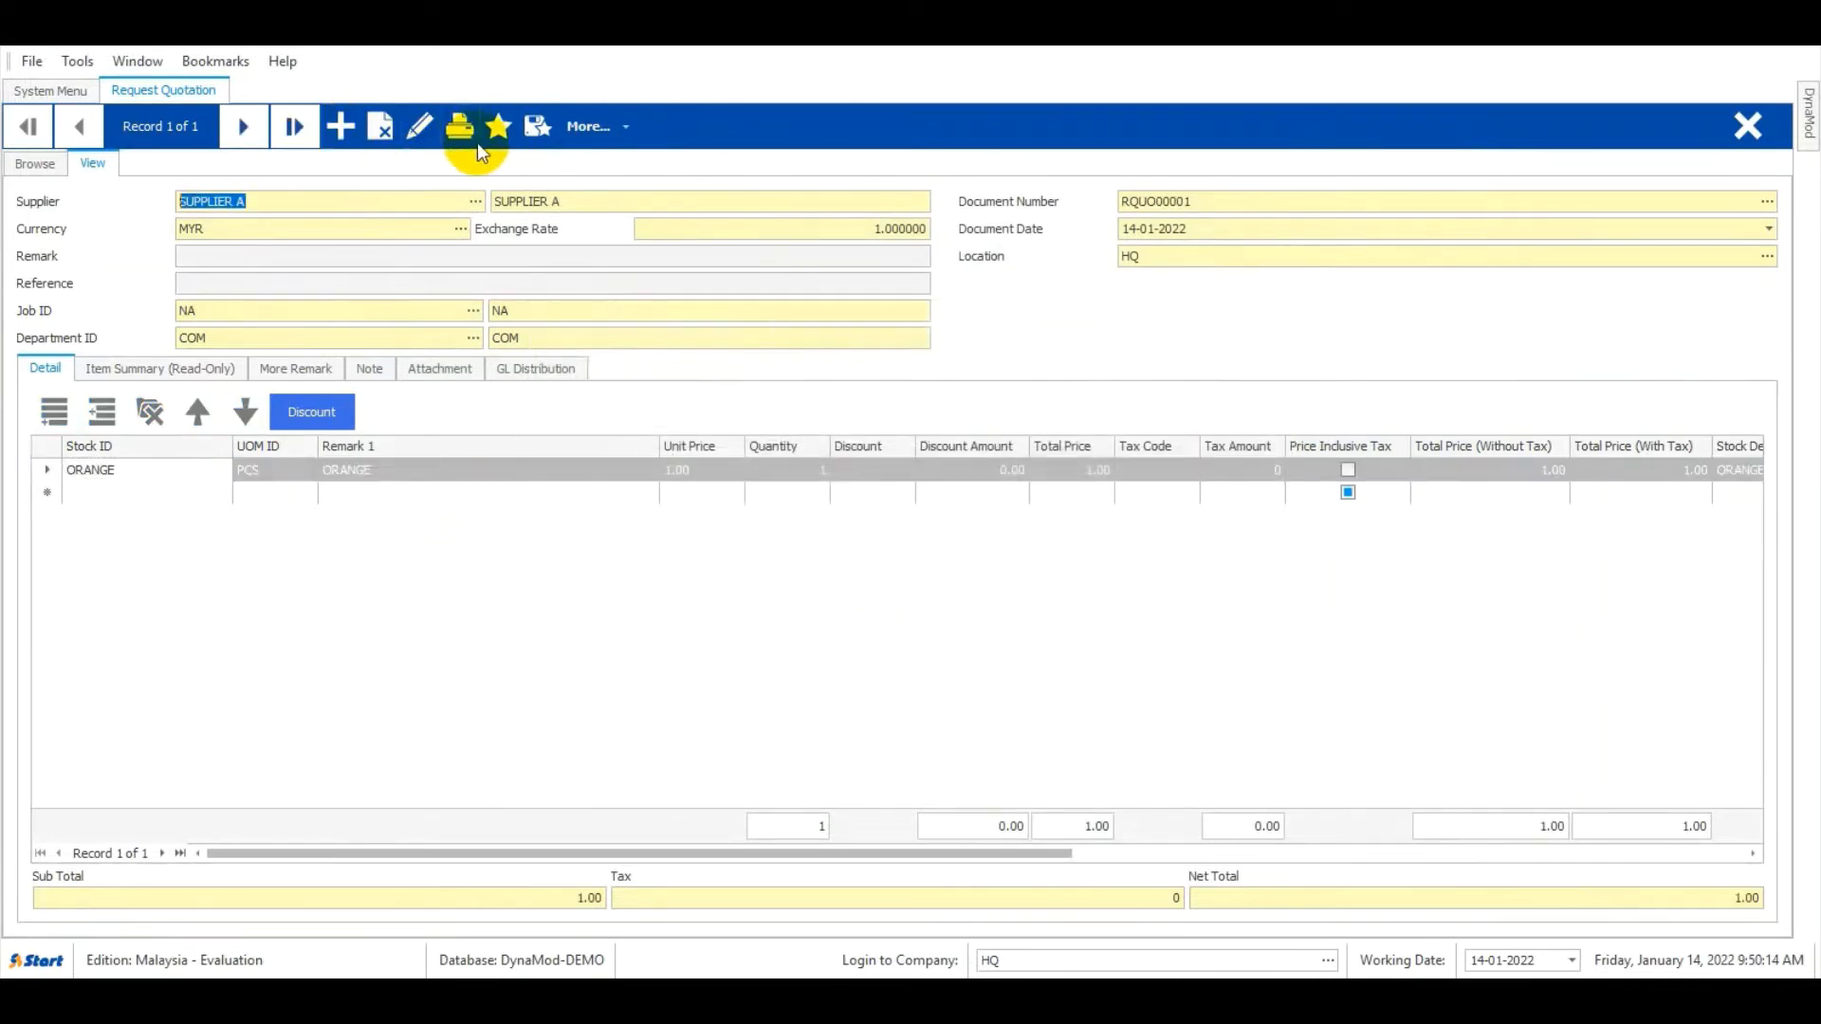
{"action": "left_click", "coordinate": [1748, 126]}
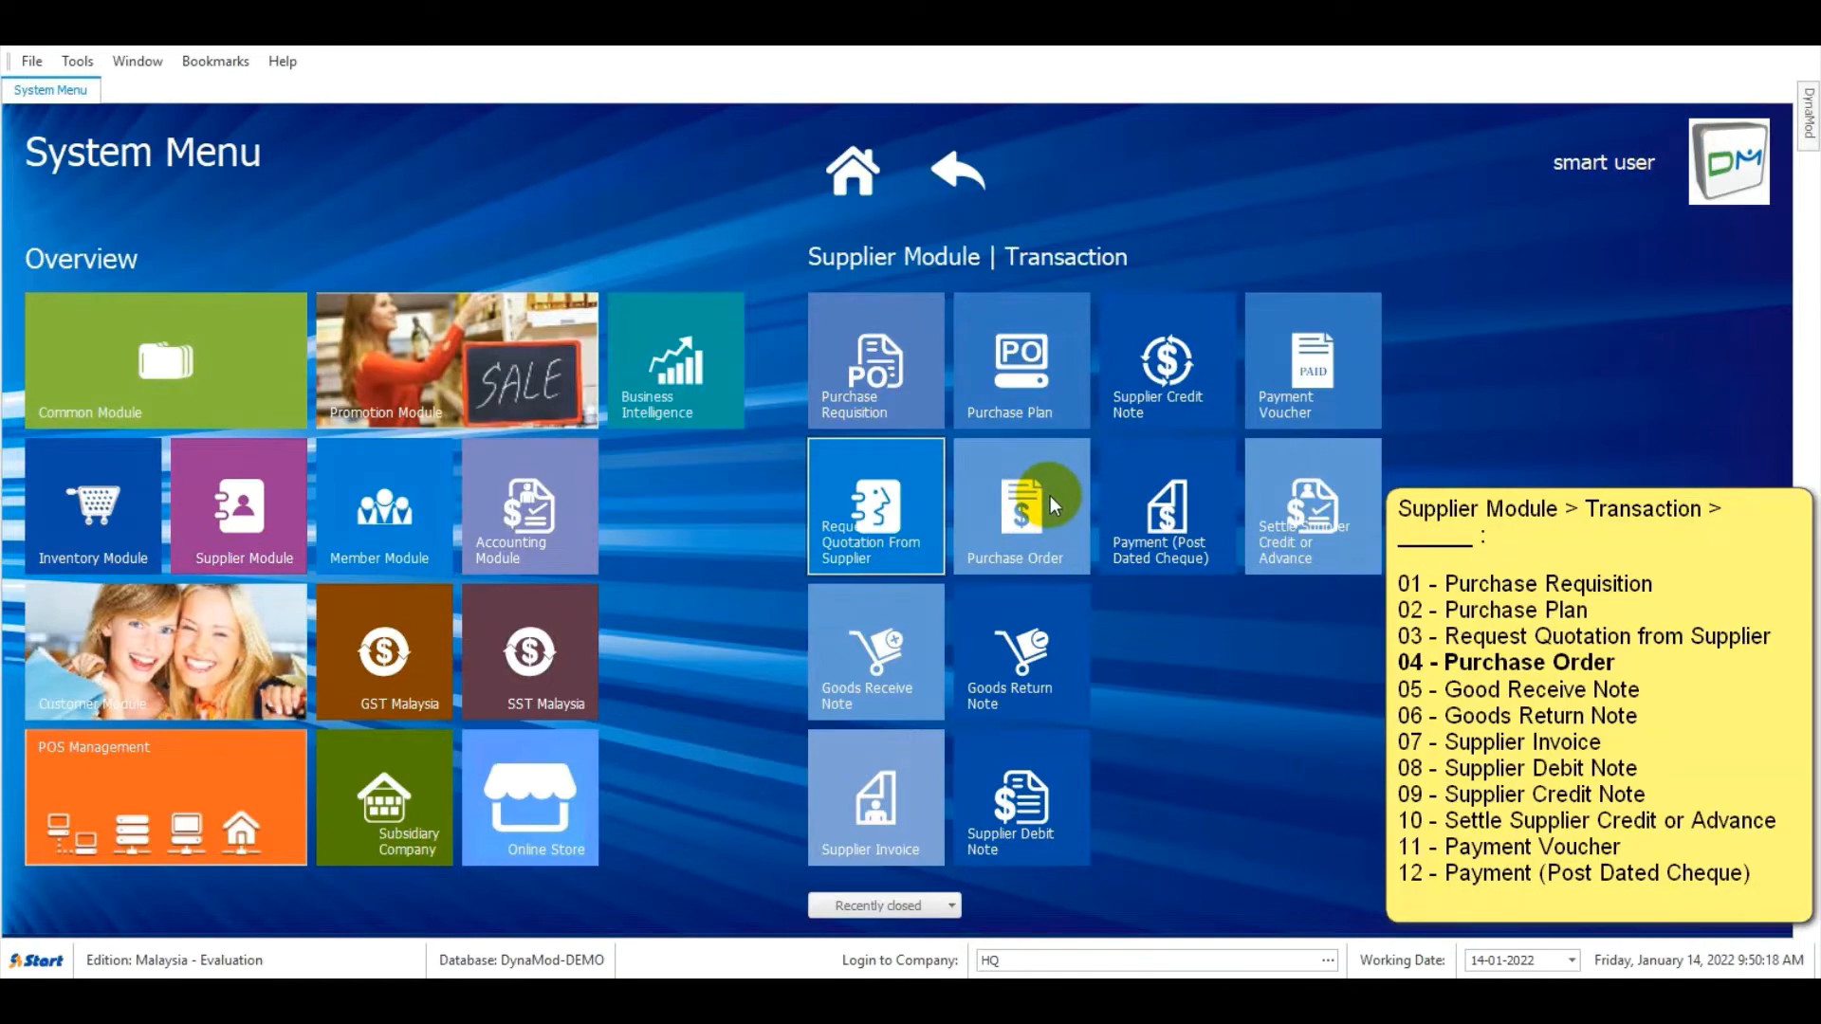
Create a new purchase order and select SUPPLIER A as the supplier
{"action": "left_click", "coordinate": [1050, 495]}
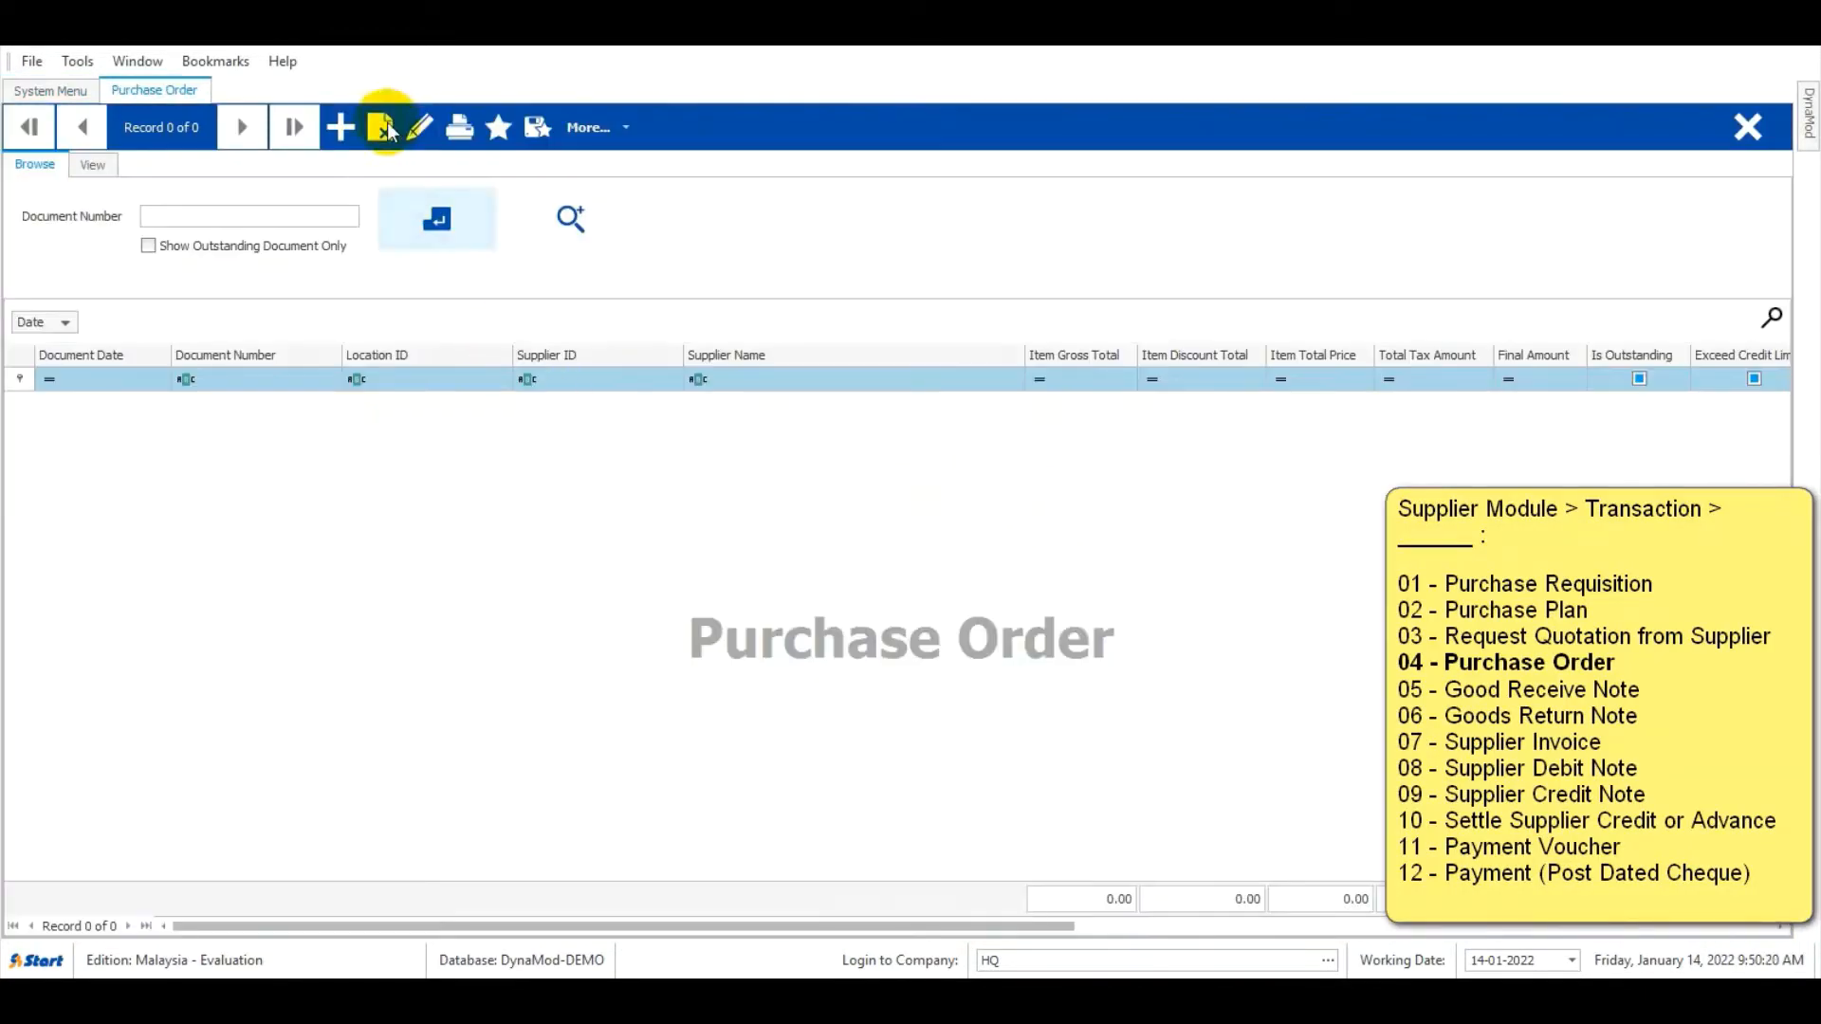
{"action": "left_click", "coordinate": [382, 127]}
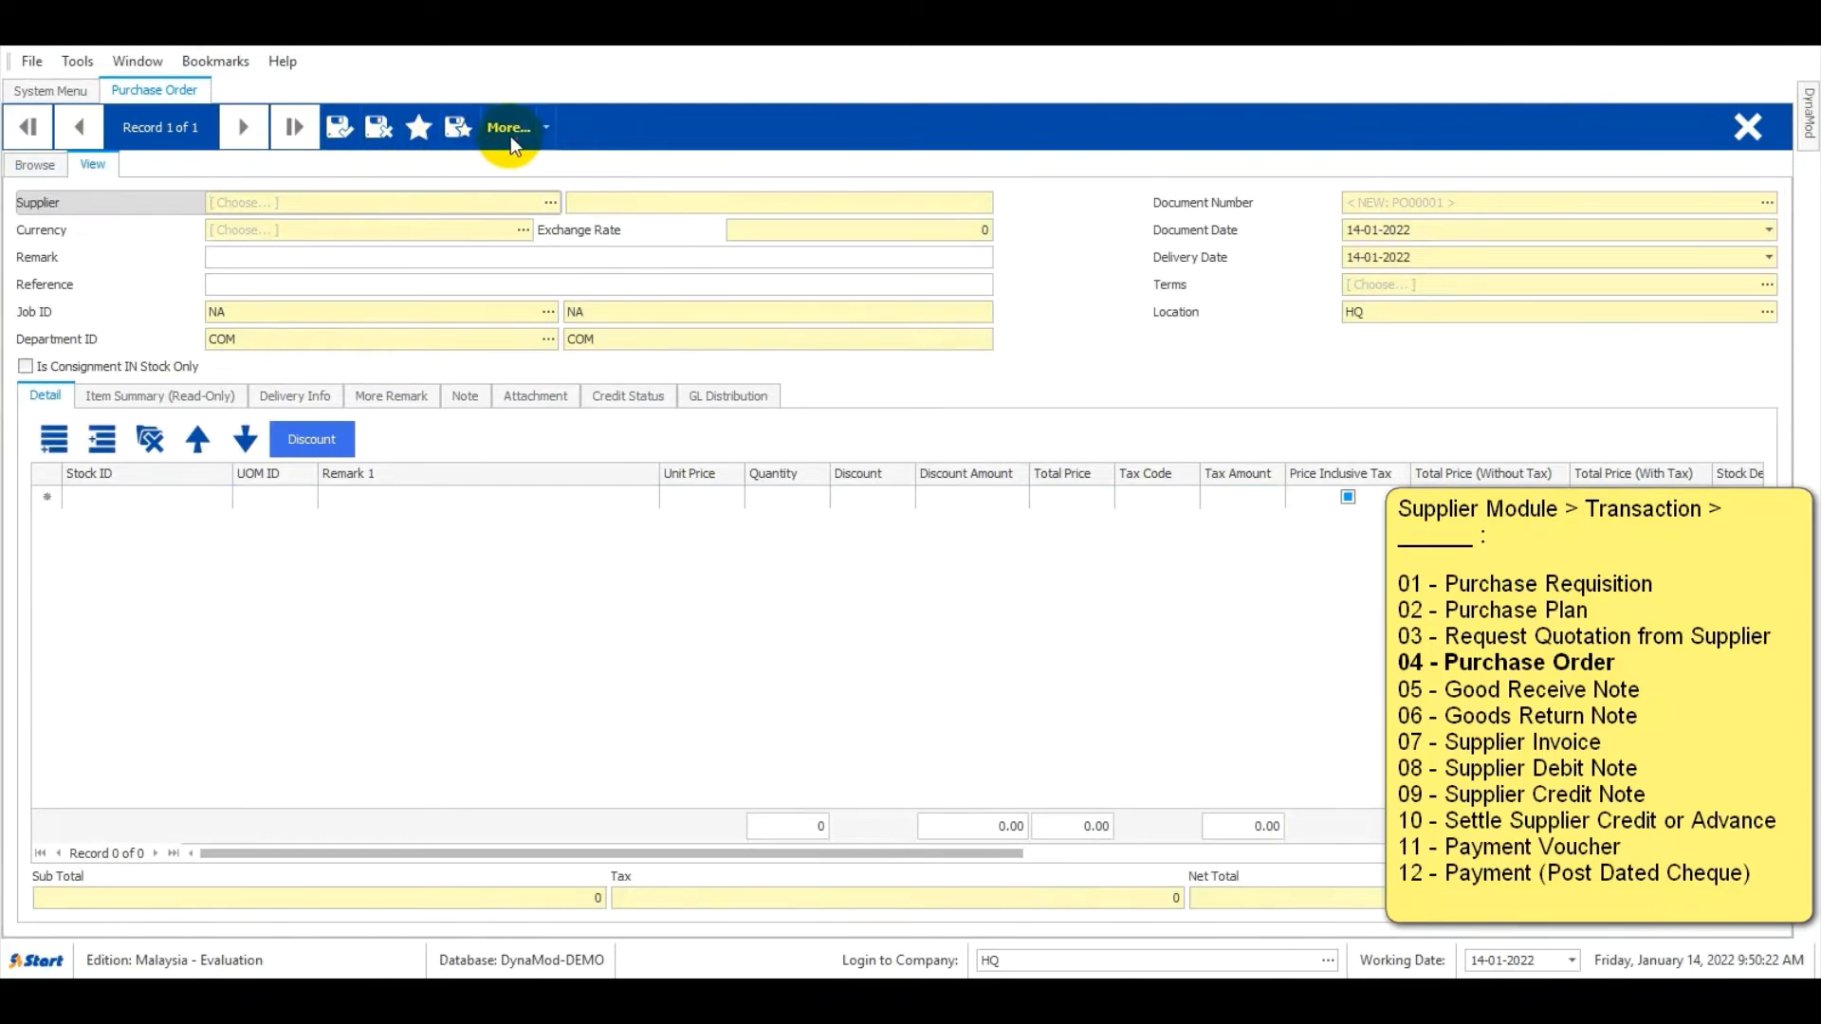
{"action": "left_click", "coordinate": [511, 132]}
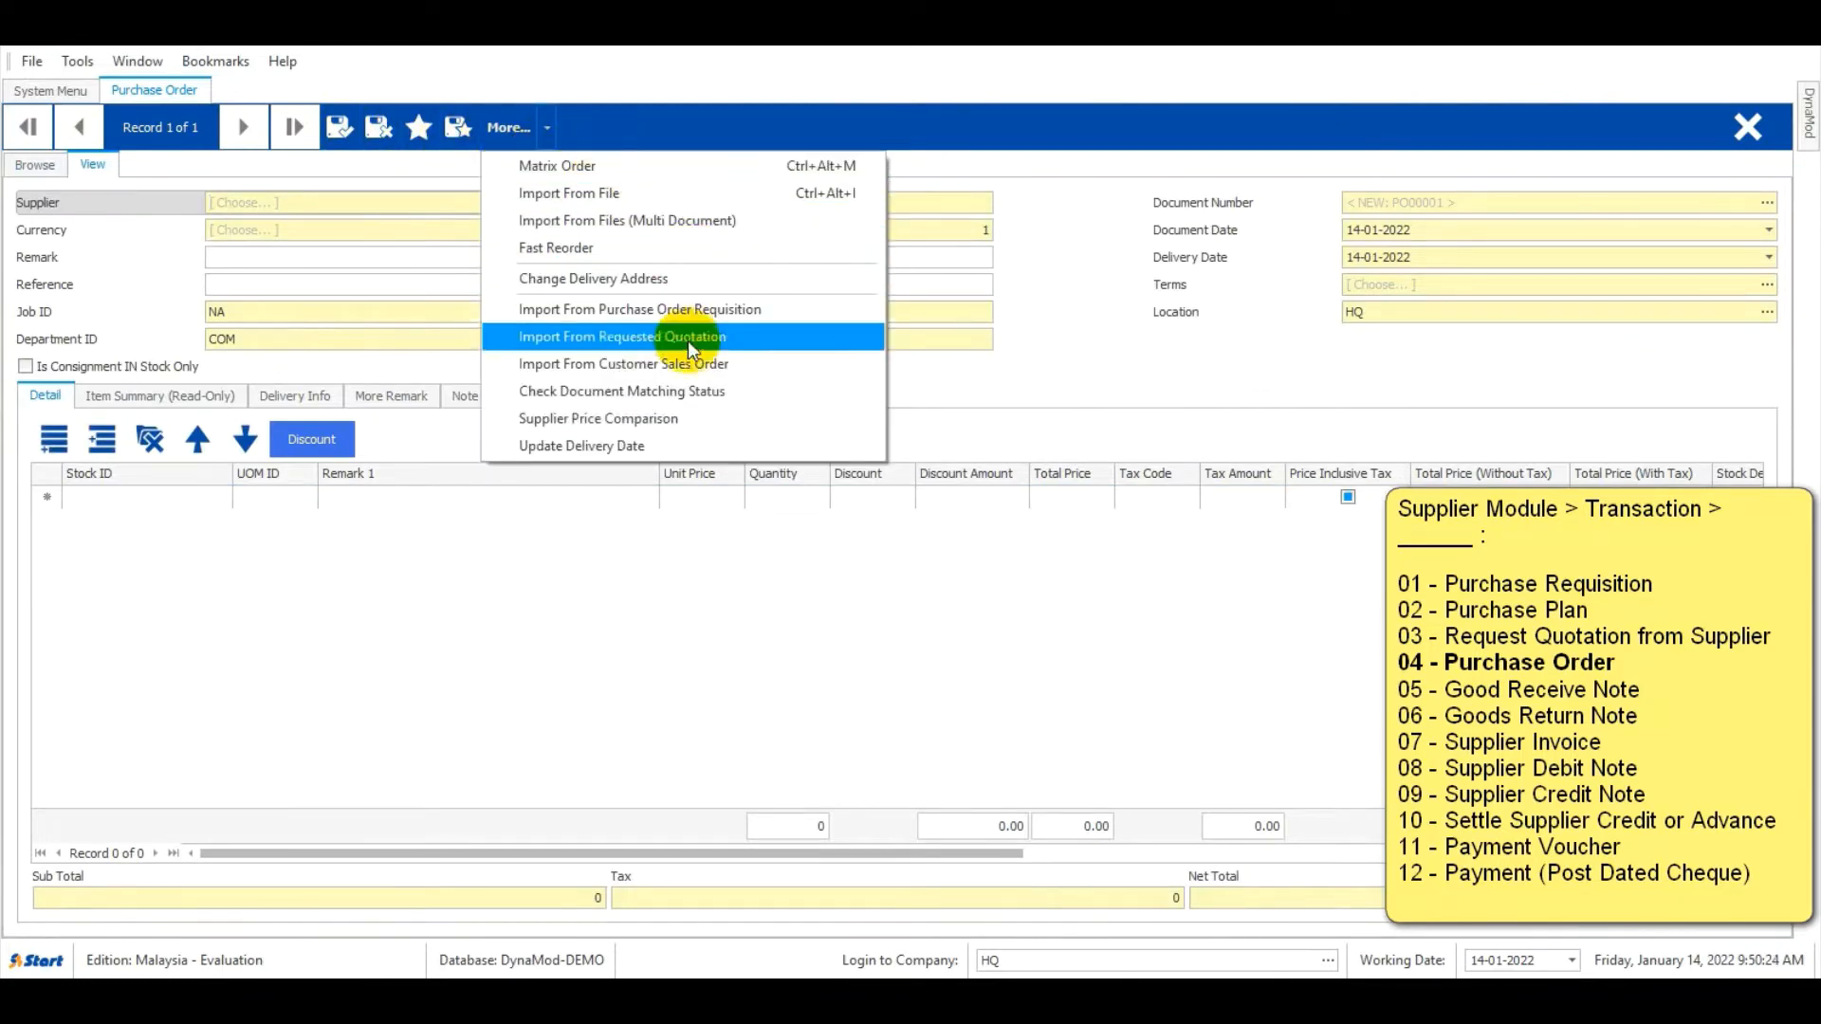
{"action": "left_click", "coordinate": [345, 556]}
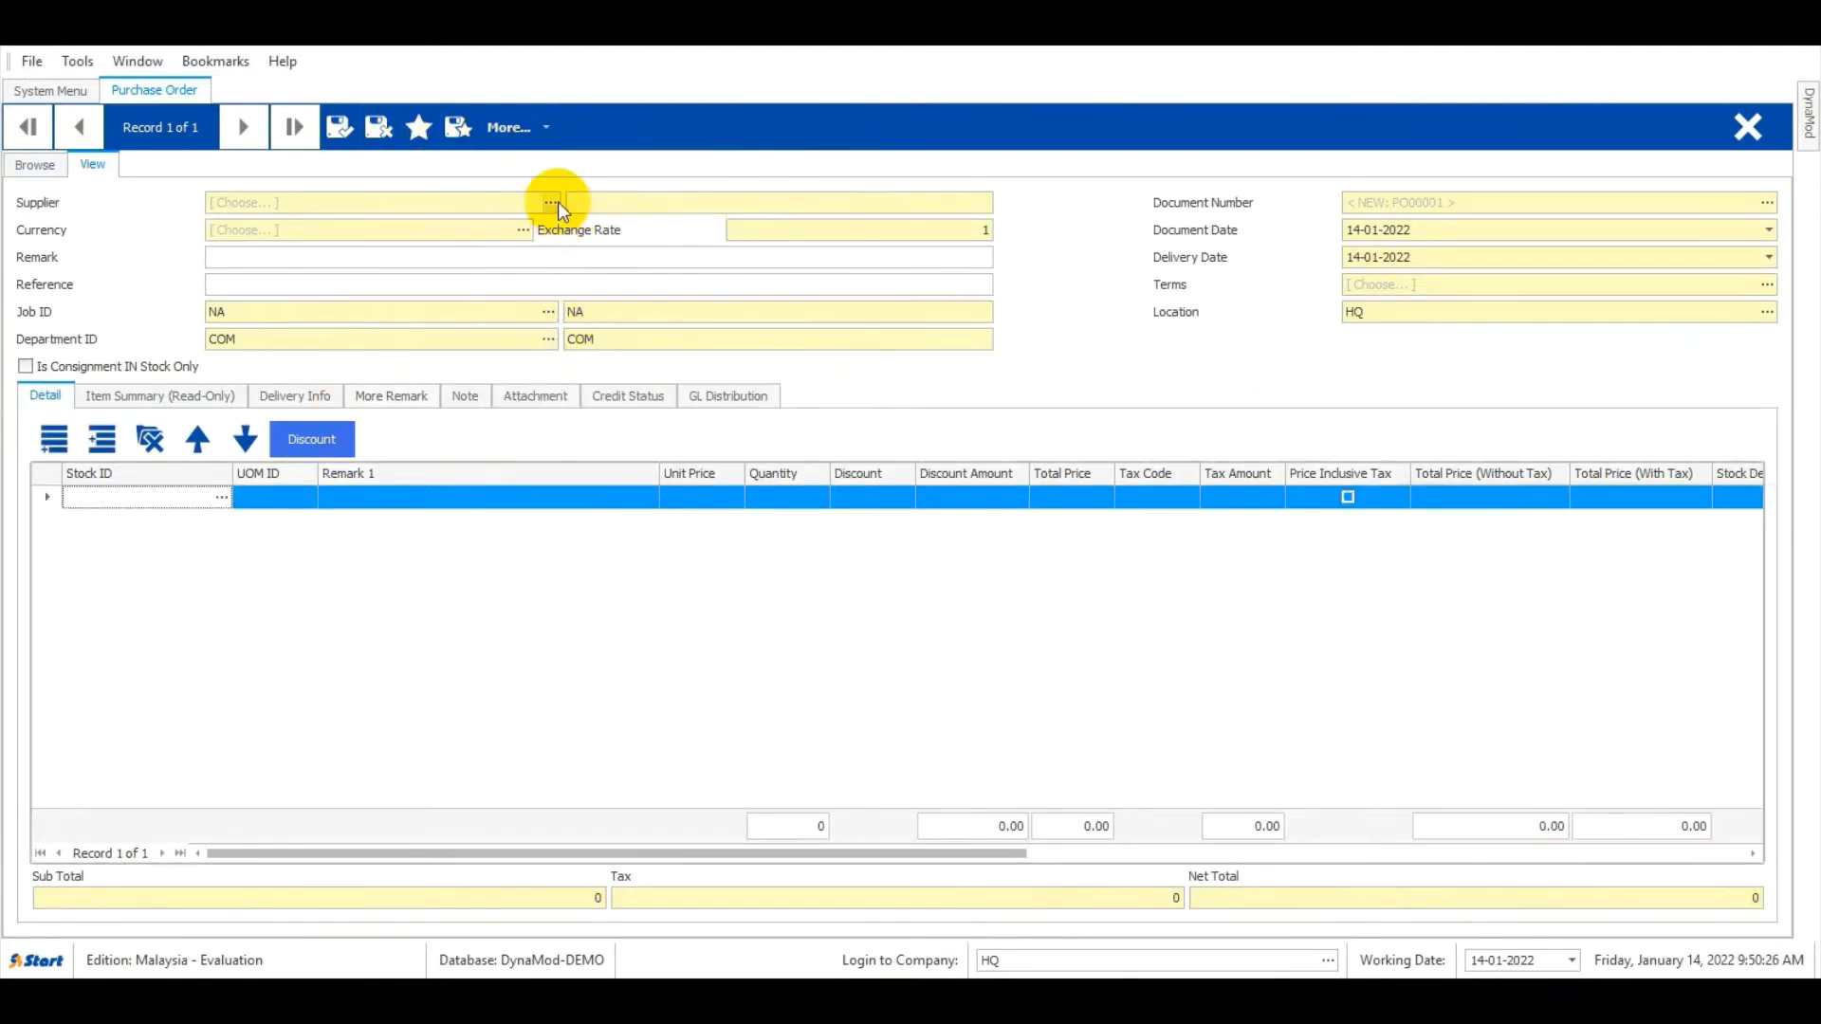
{"action": "left_click", "coordinate": [558, 204]}
{"action": "double_click", "coordinate": [715, 294]}
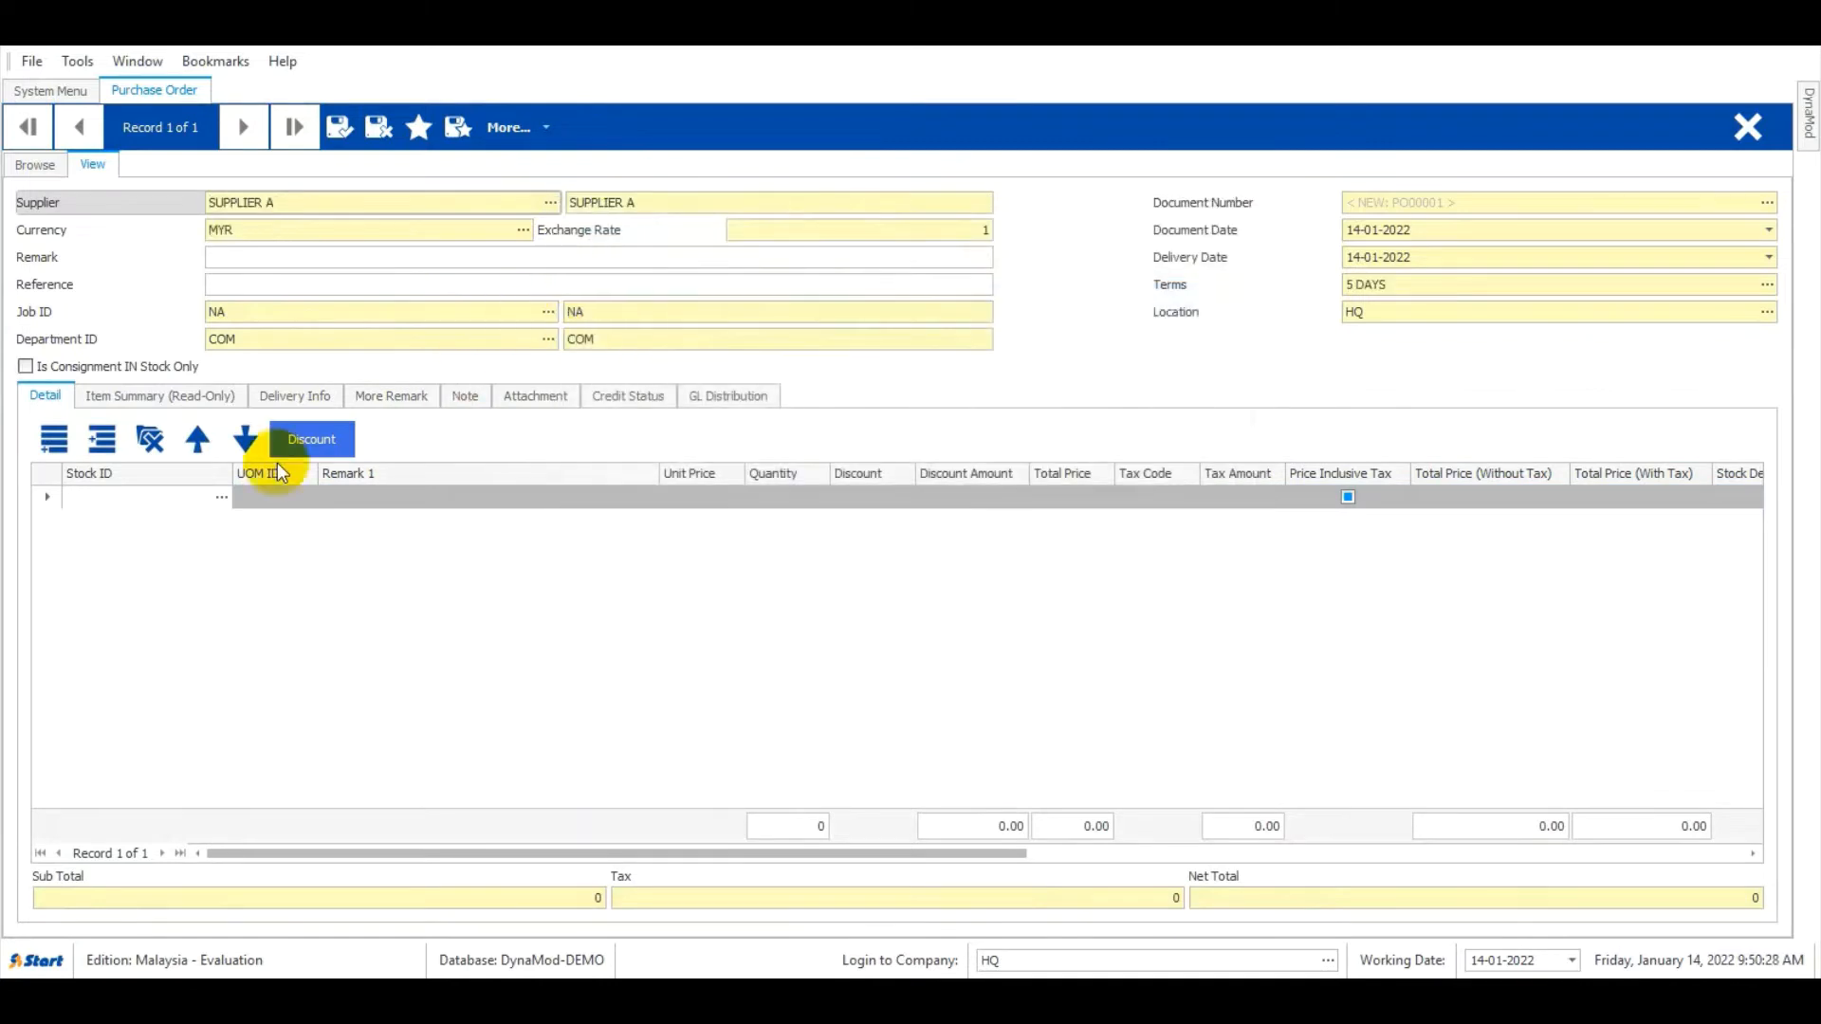
Import the HQ requested quotation dated 14-01-2022 into the purchase order using full document matching, and save and close the order
{"action": "left_click", "coordinate": [539, 125]}
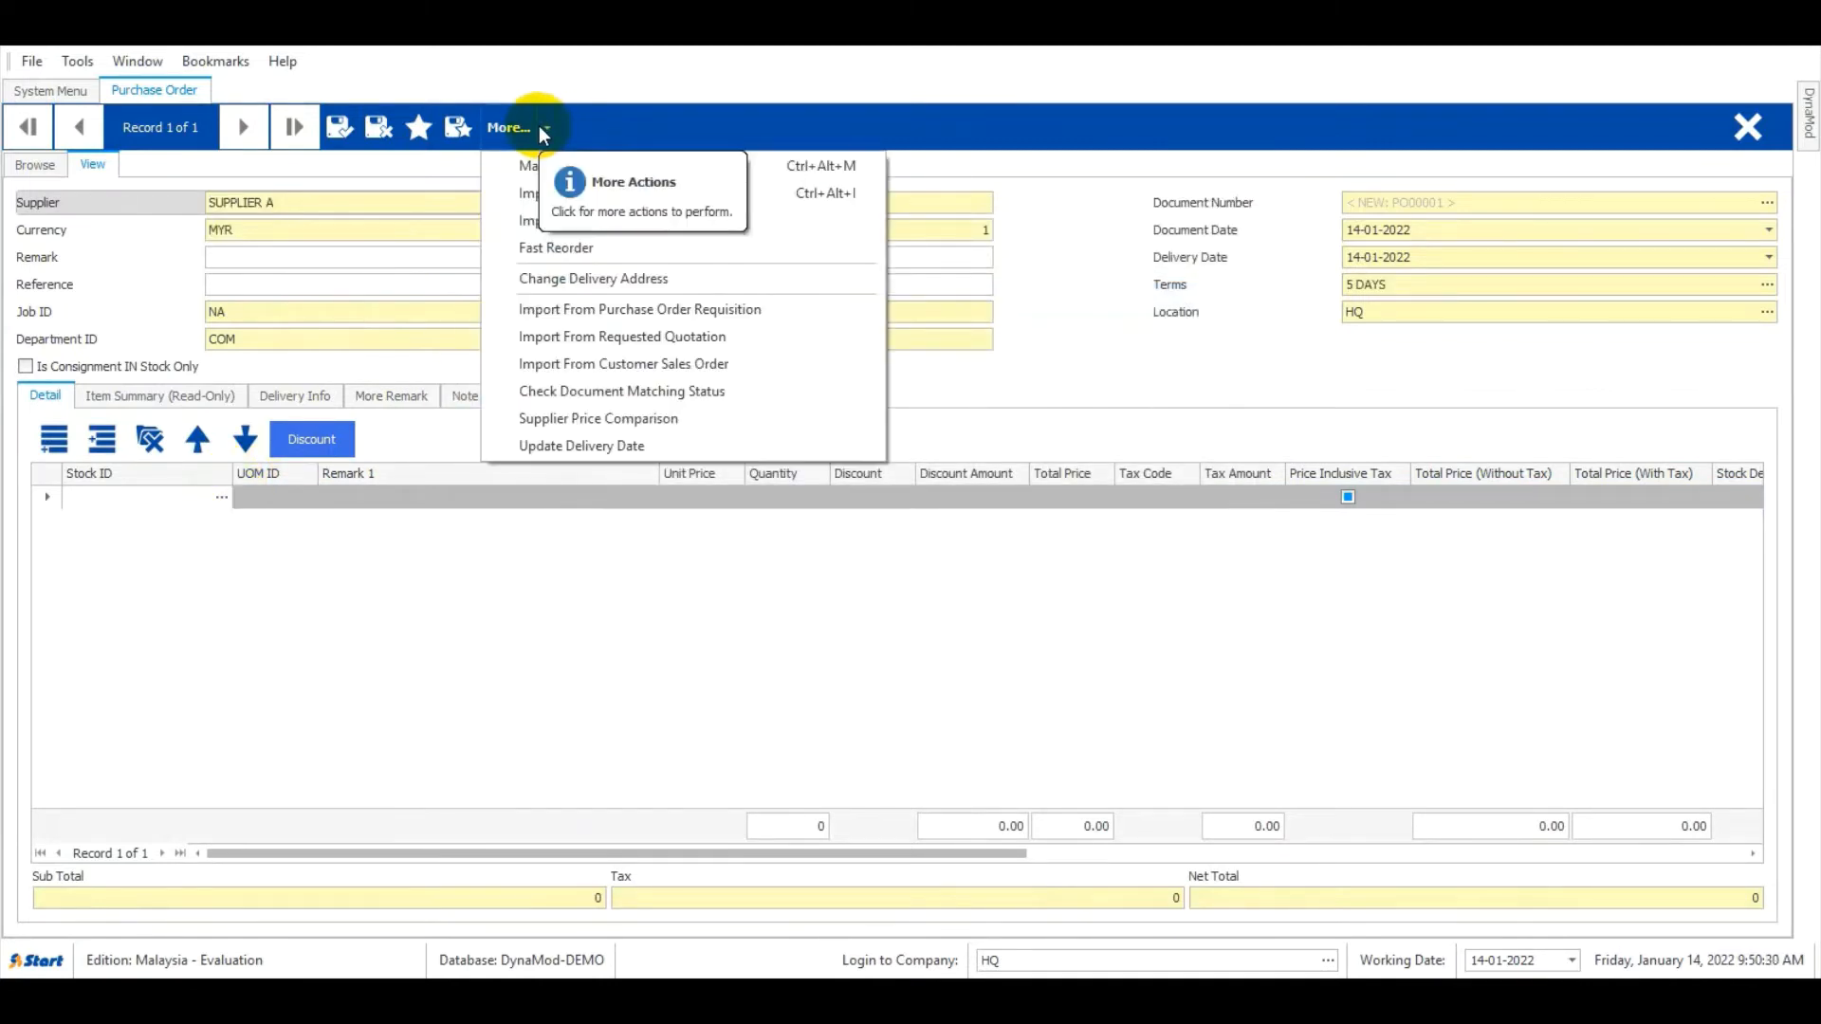
{"action": "left_click", "coordinate": [783, 338]}
{"action": "left_click", "coordinate": [664, 203]}
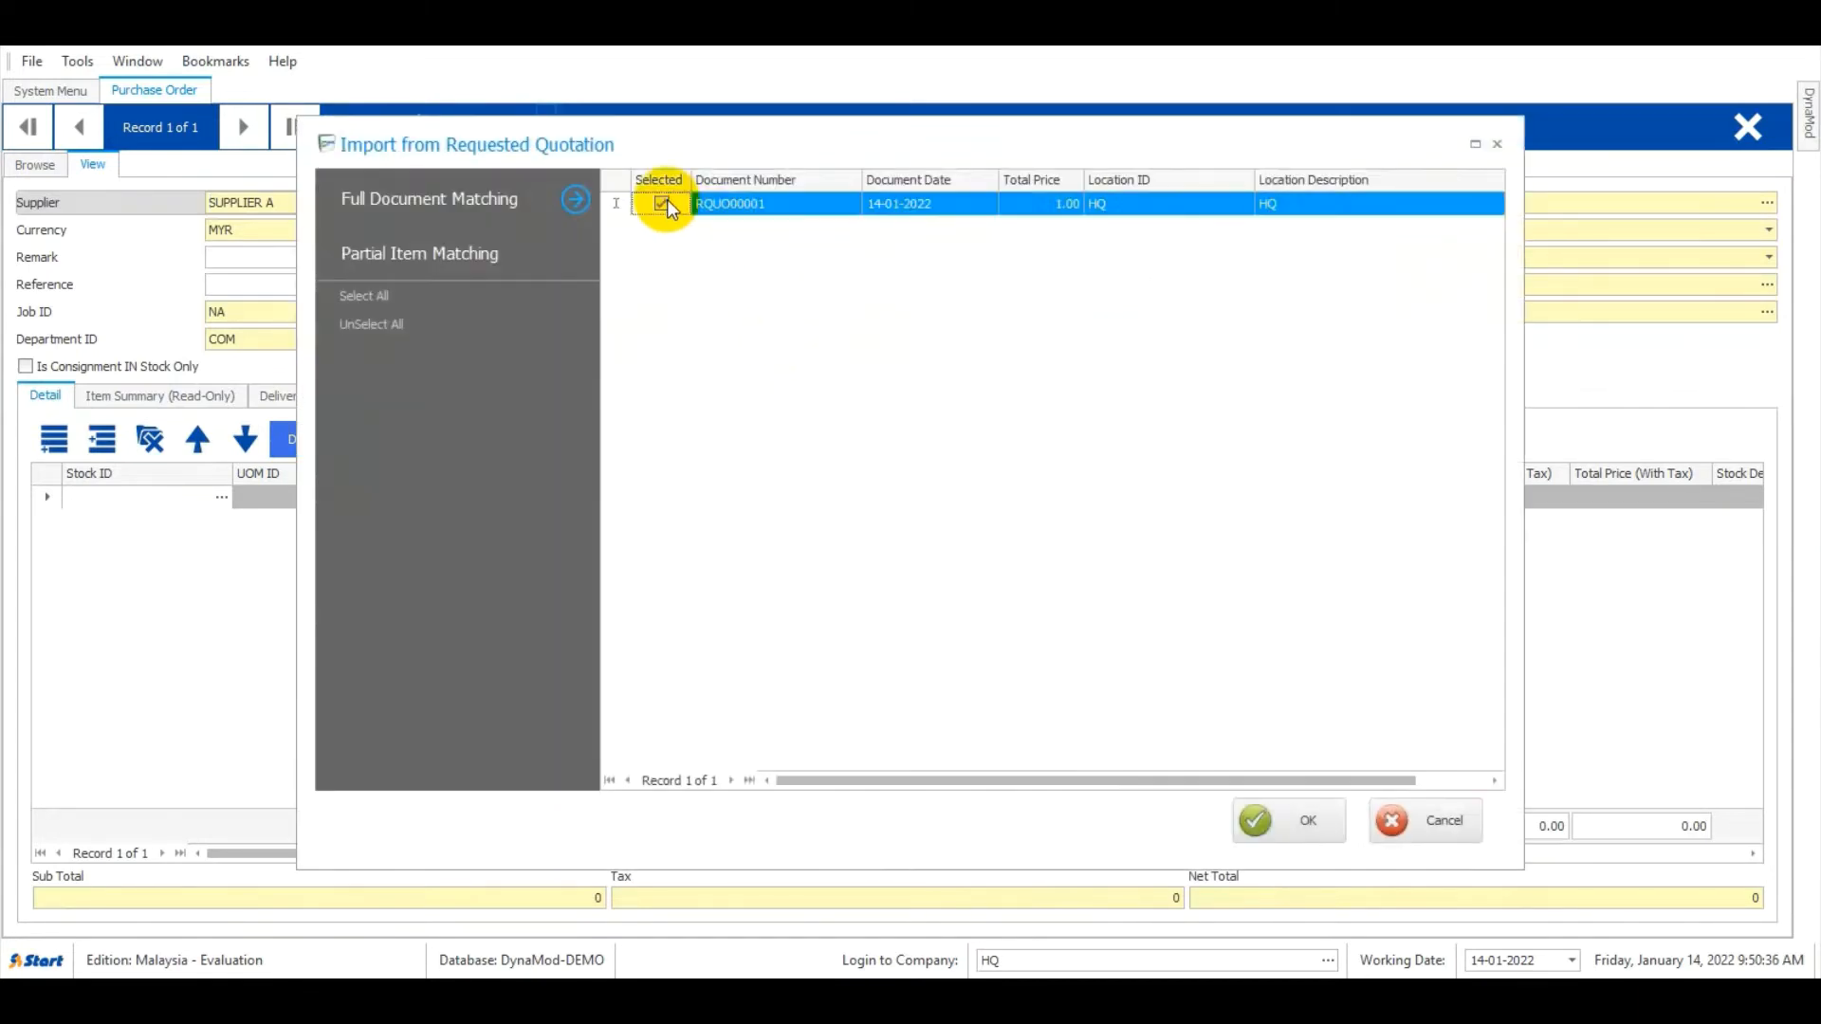
{"action": "left_click", "coordinate": [1275, 818]}
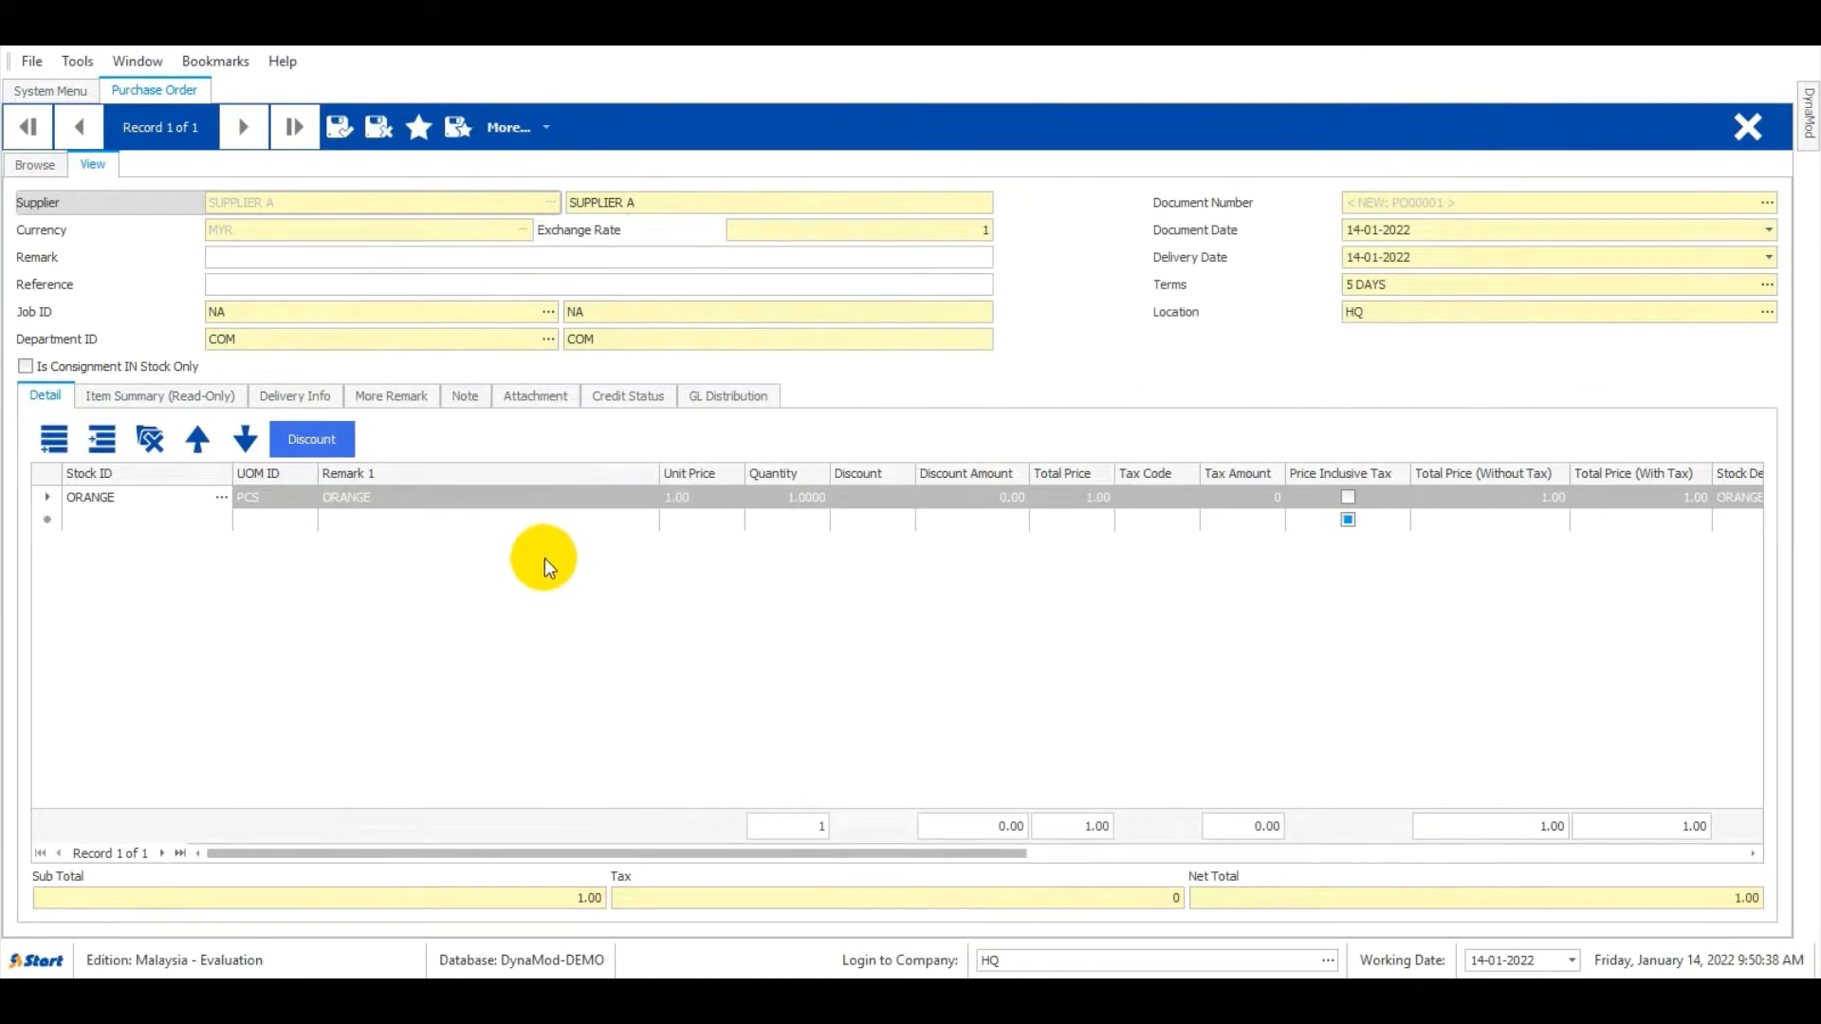
{"action": "left_click", "coordinate": [337, 139]}
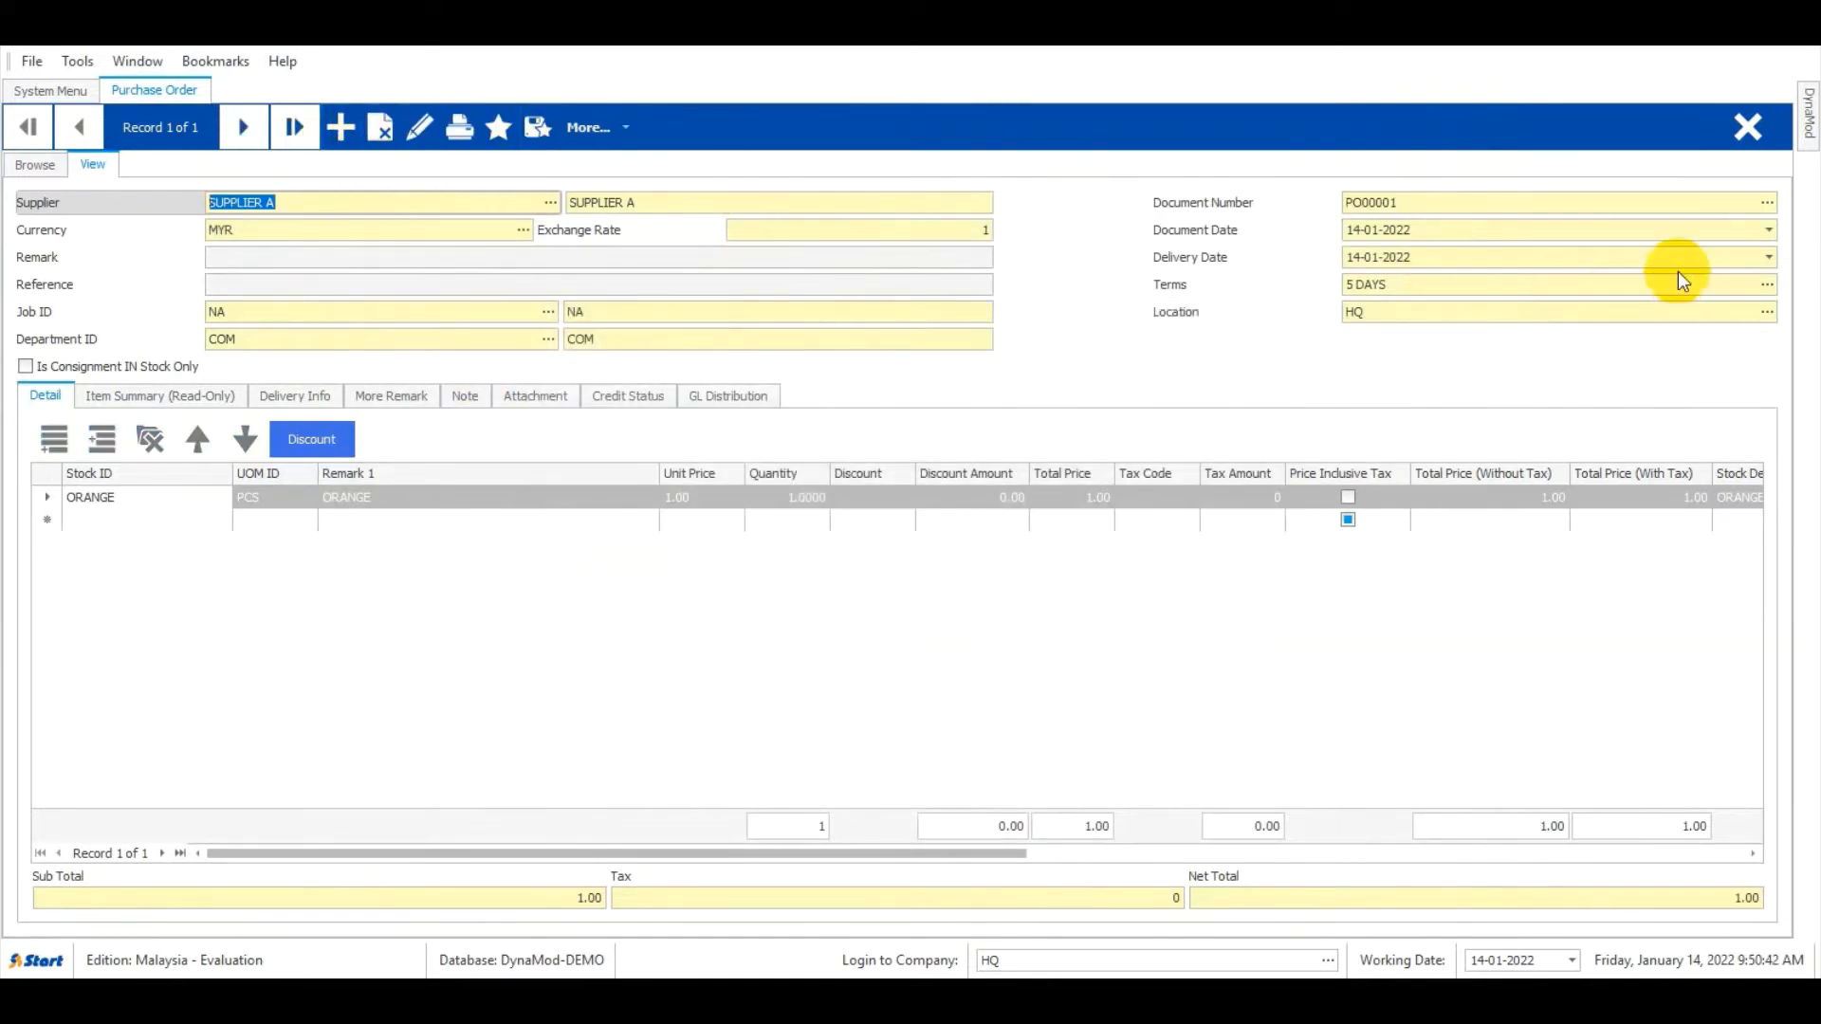
{"action": "left_click", "coordinate": [1751, 129]}
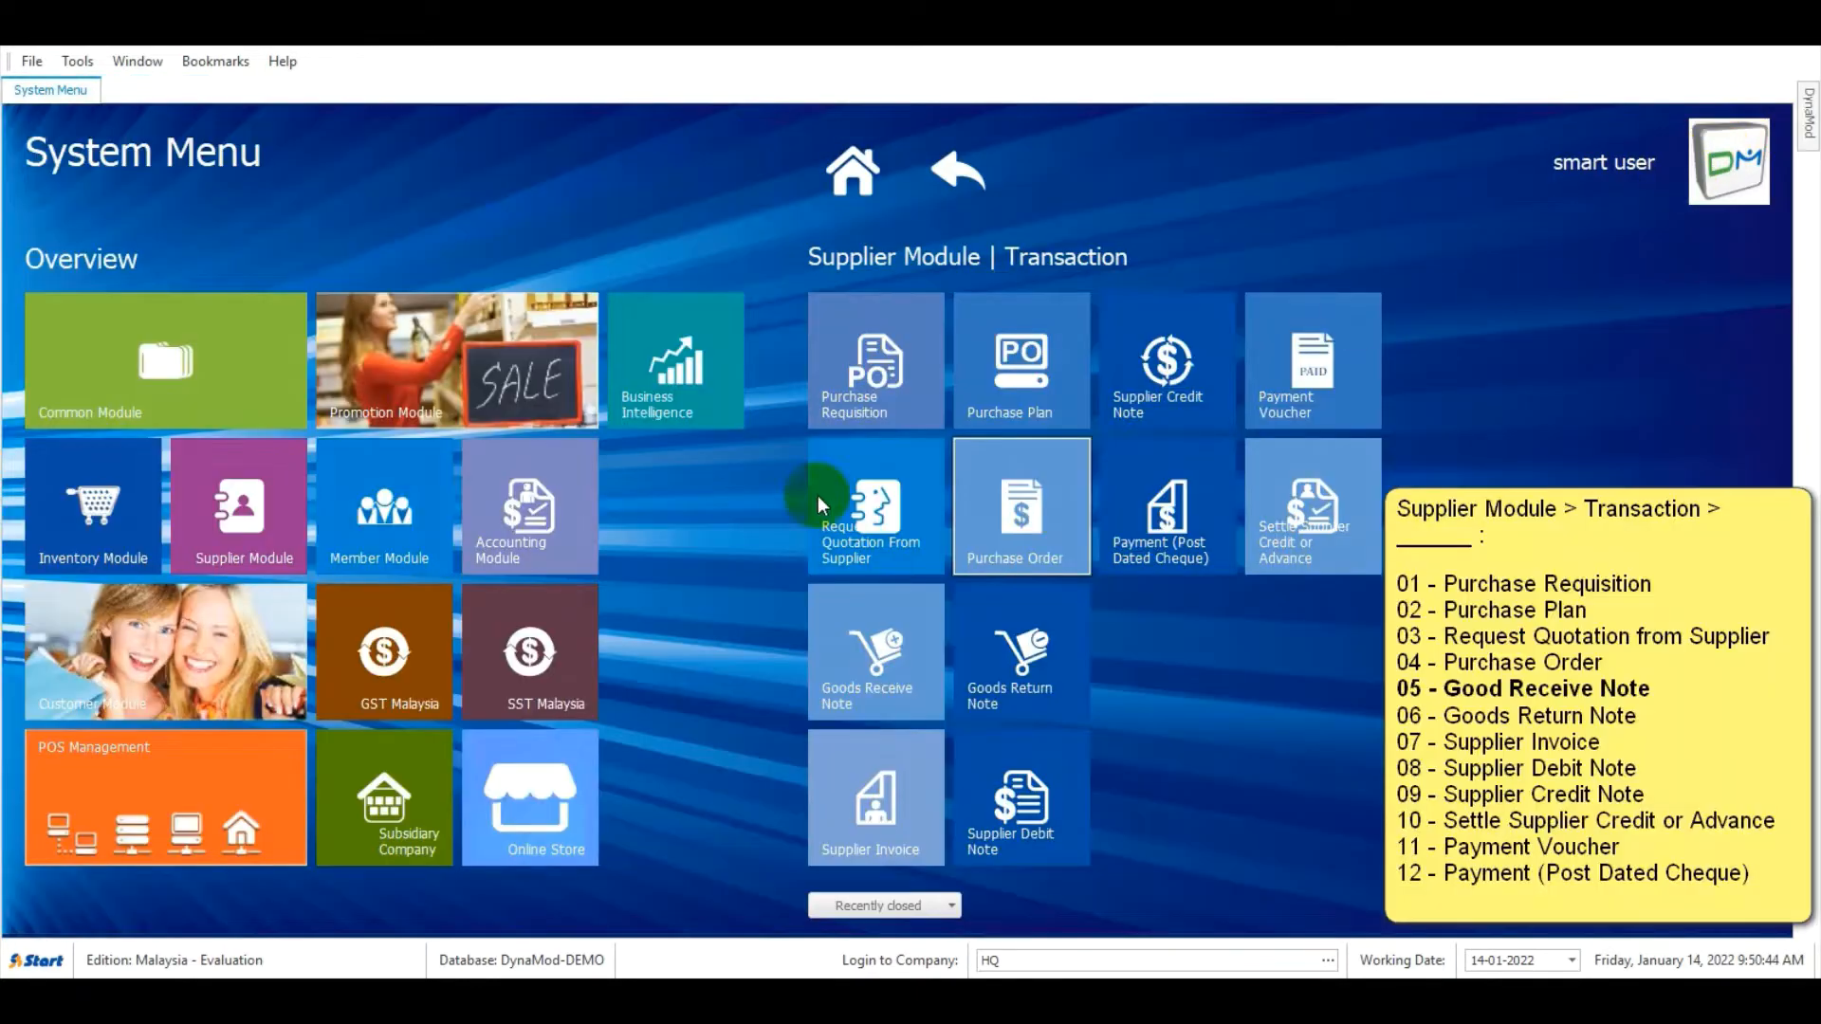
Create a new goods receive note with SUPPLIER A as the supplier and MYR as the currency
{"action": "left_click", "coordinate": [895, 660]}
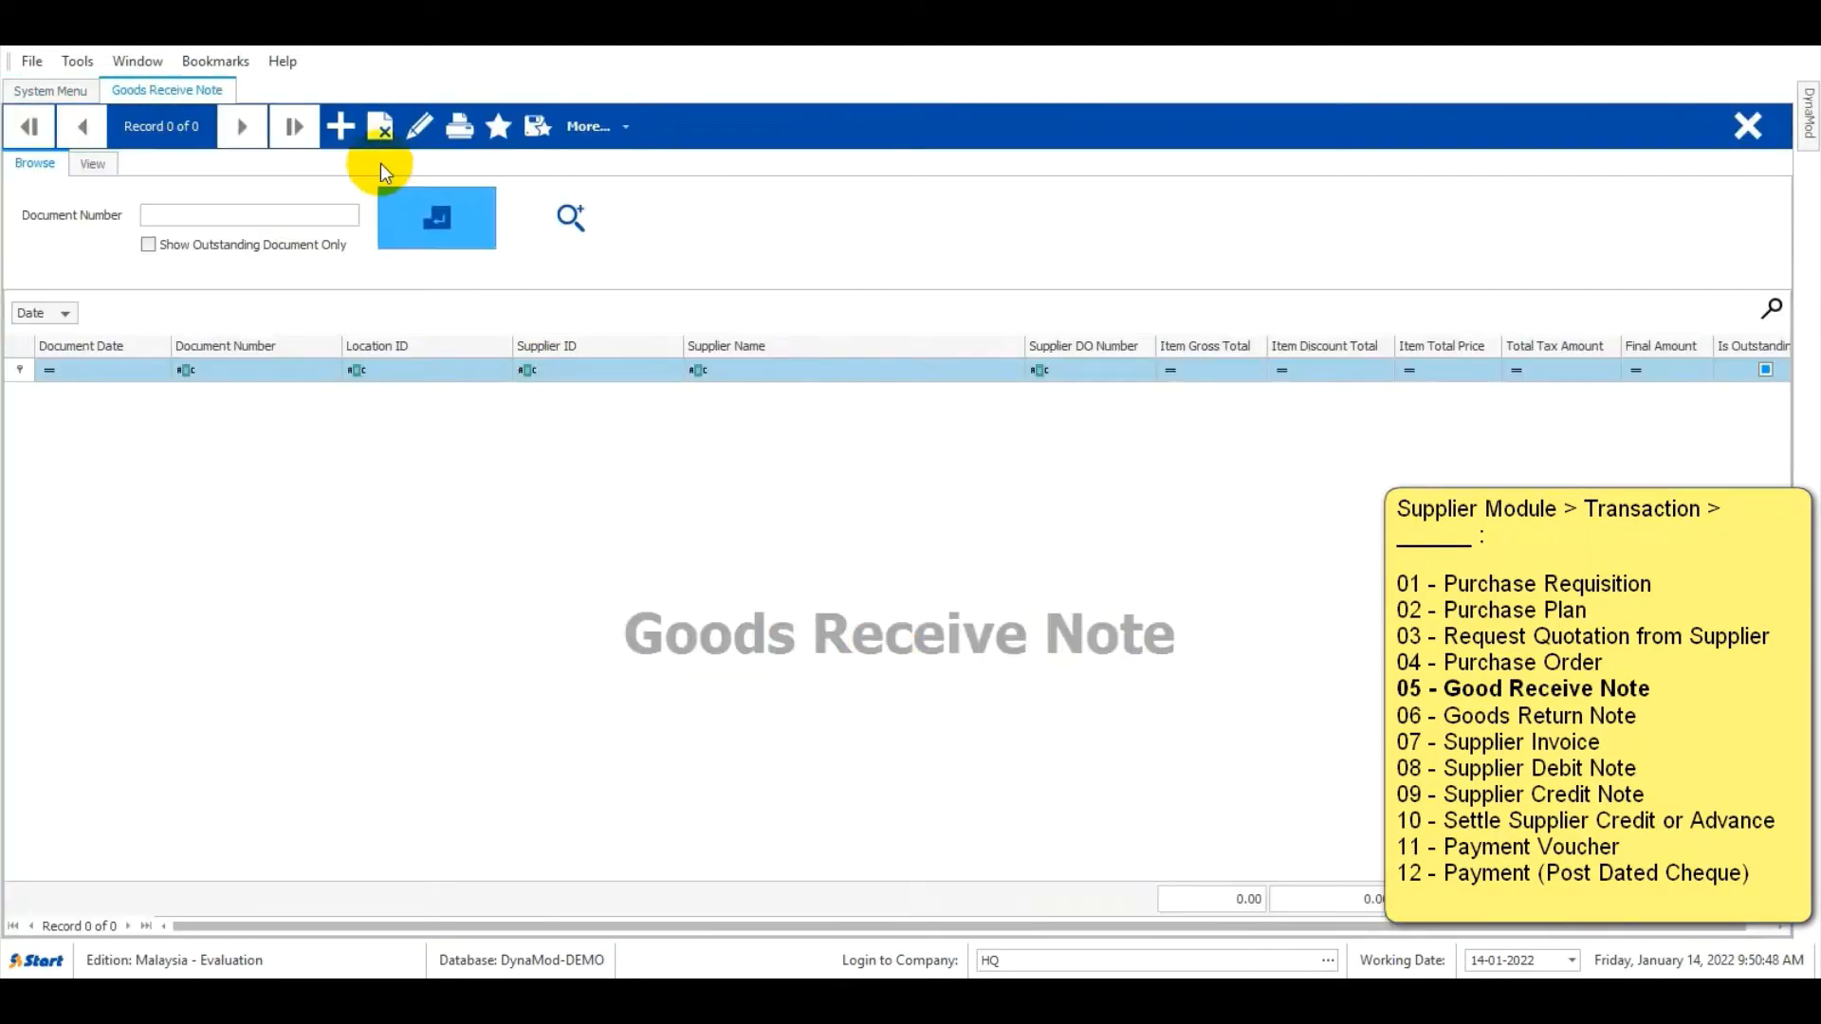
{"action": "left_click", "coordinate": [340, 126]}
{"action": "left_click", "coordinate": [567, 202]}
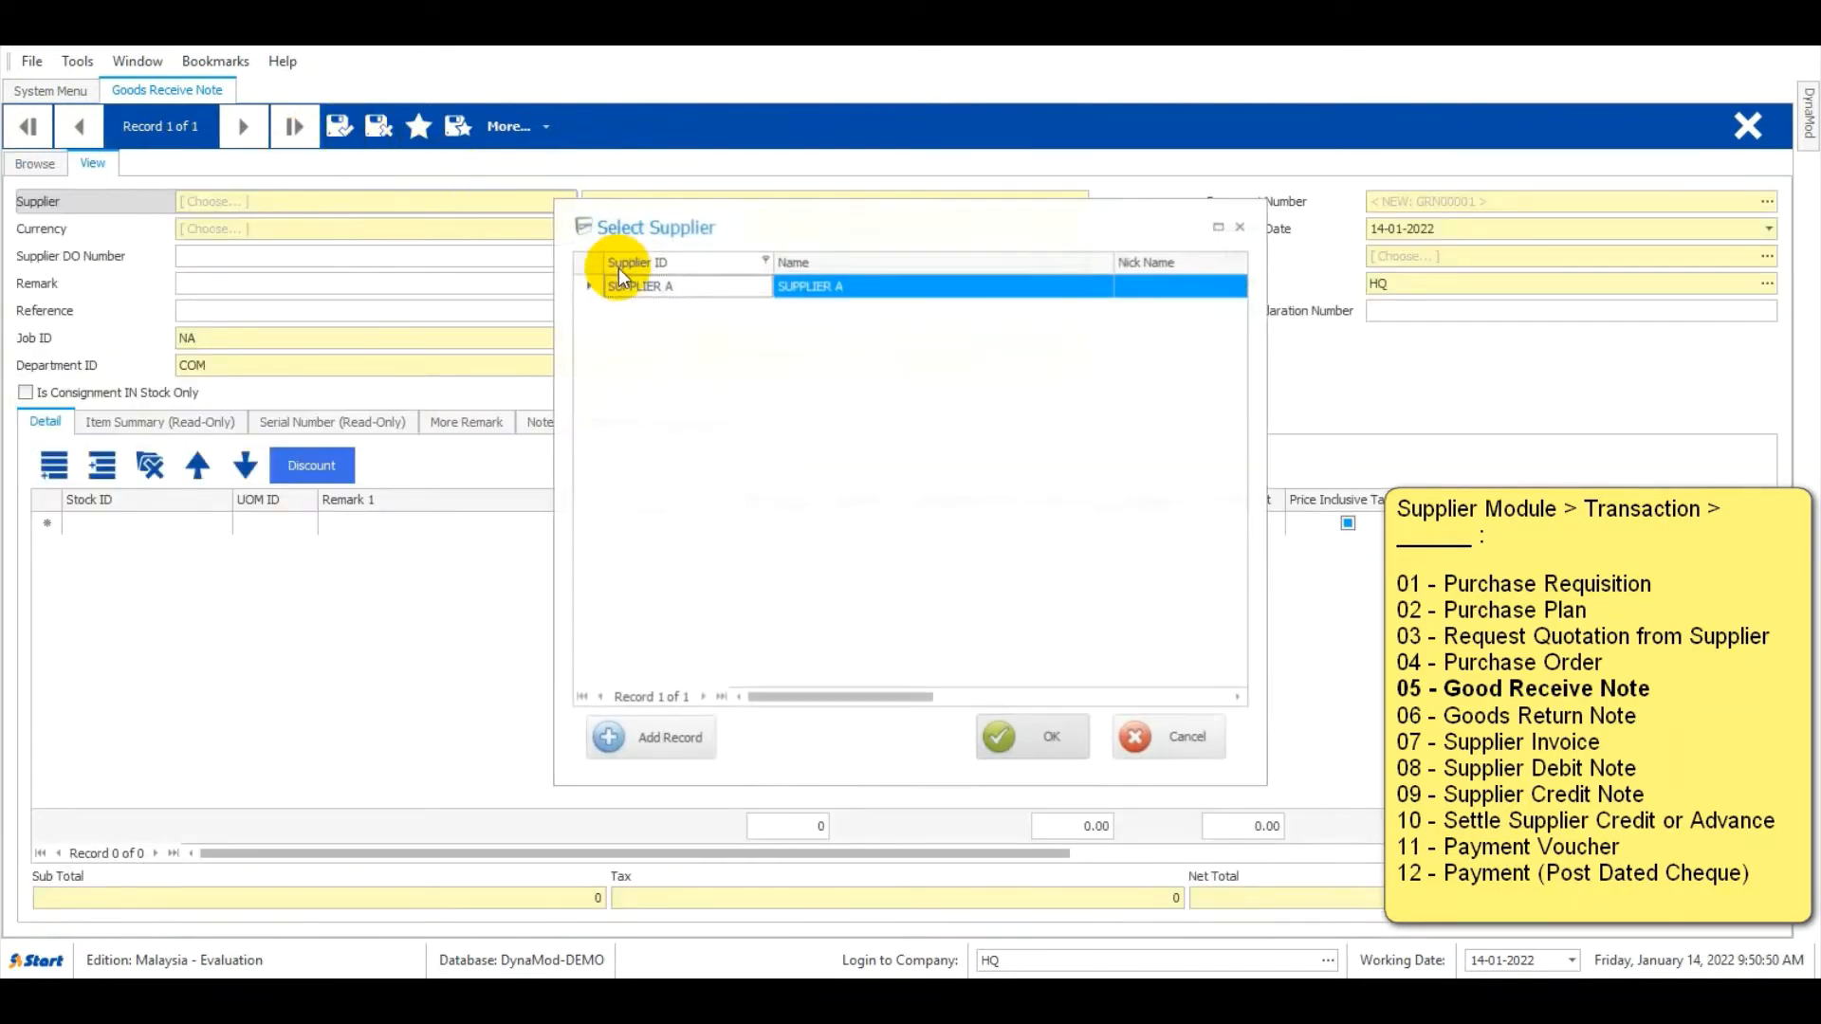
{"action": "double_click", "coordinate": [634, 289]}
{"action": "left_click", "coordinate": [572, 228]}
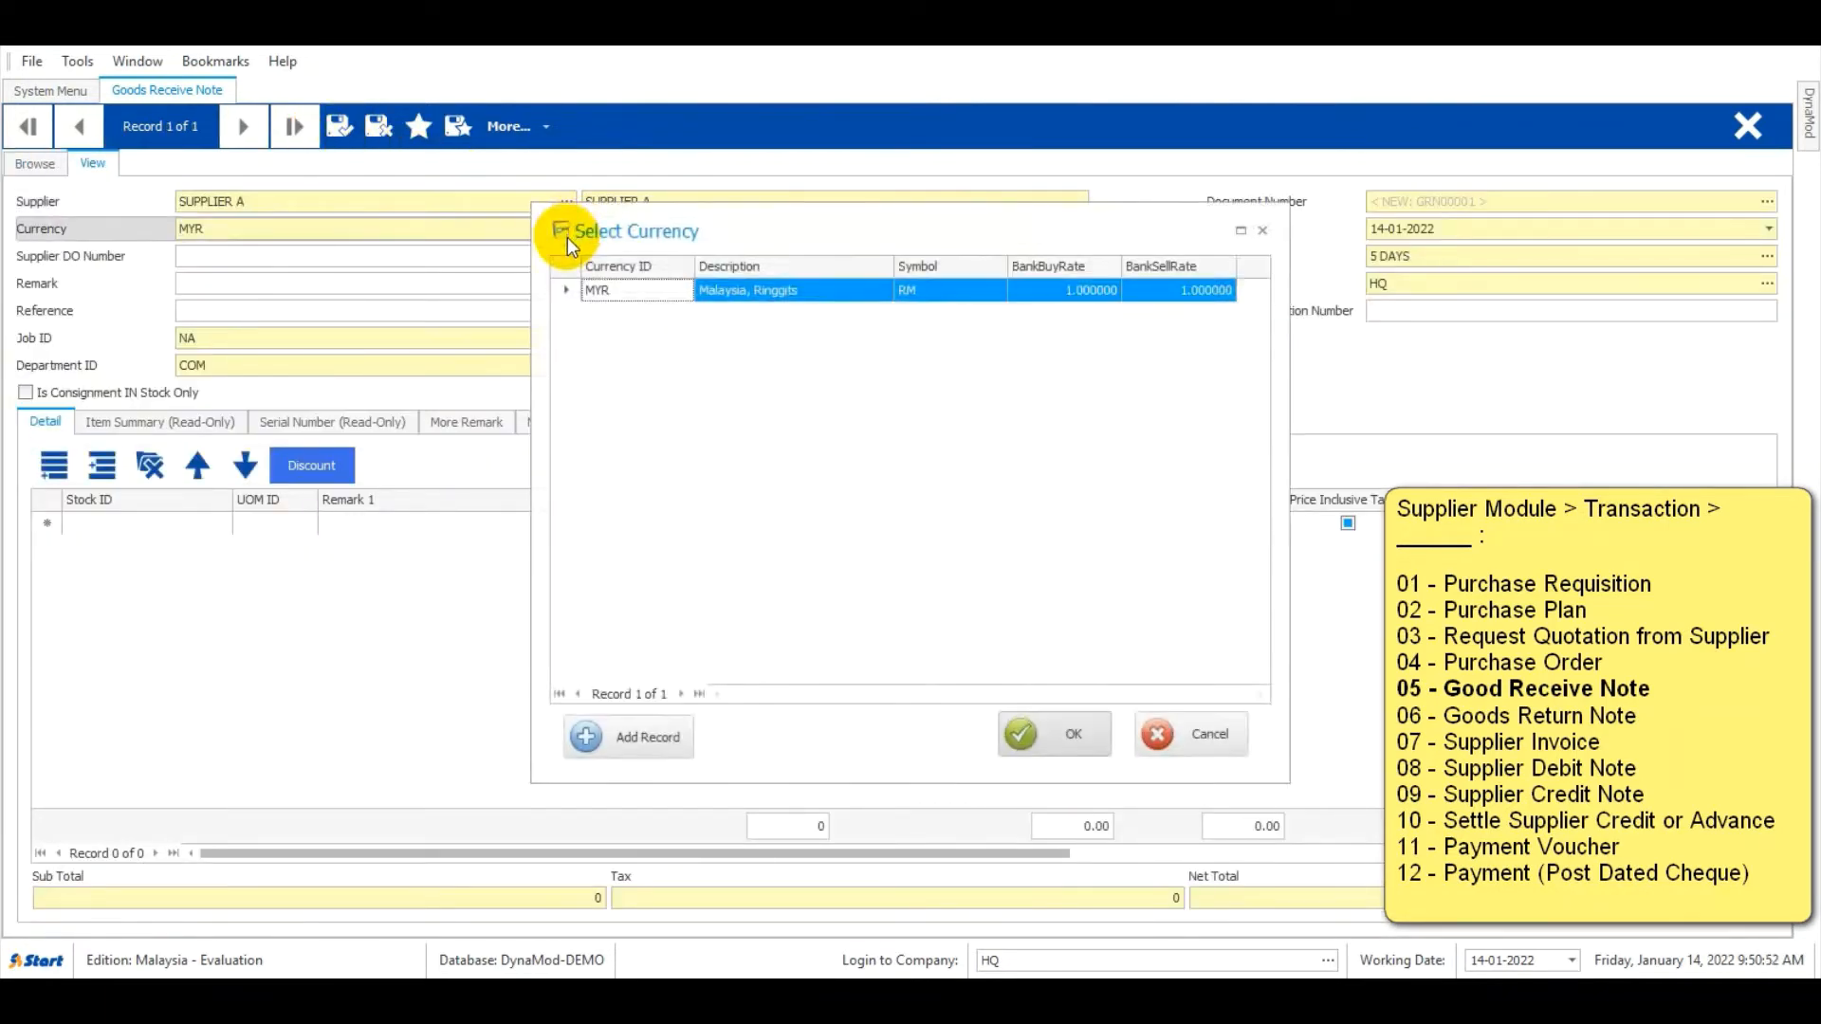
{"action": "double_click", "coordinate": [621, 282]}
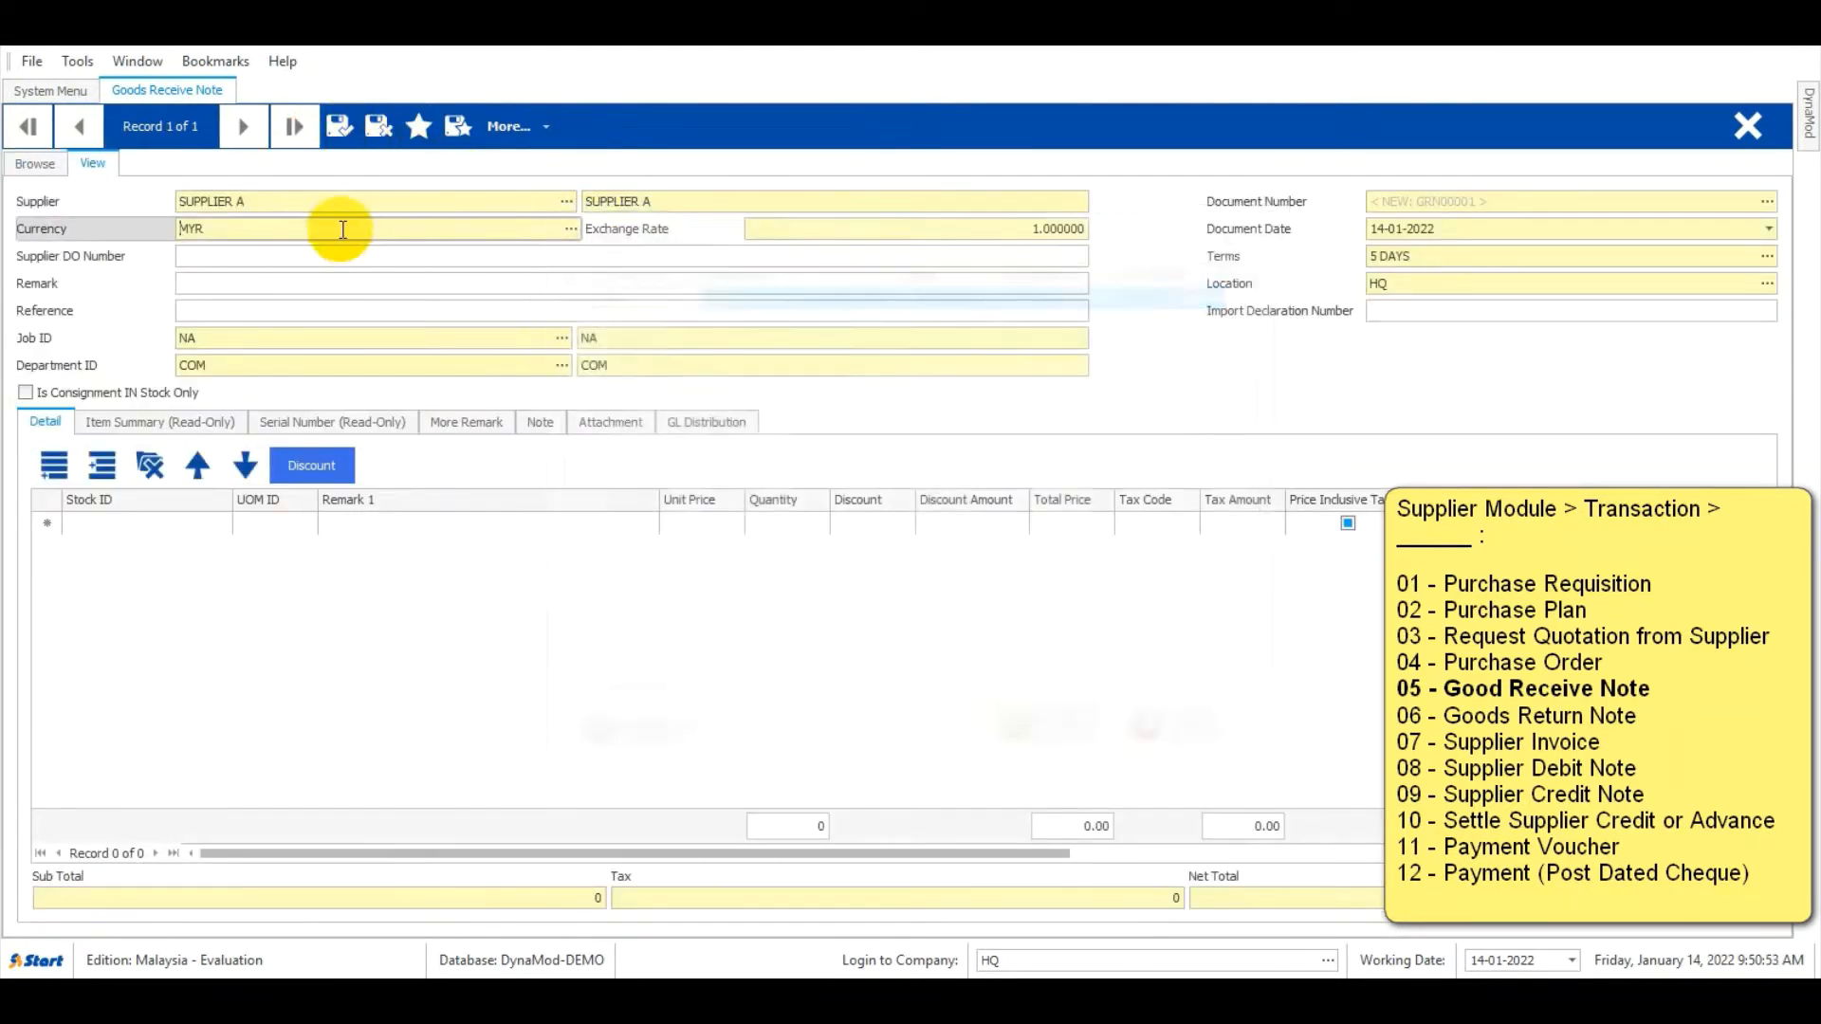
{"action": "left_click", "coordinate": [231, 343]}
{"action": "left_click", "coordinate": [215, 362]}
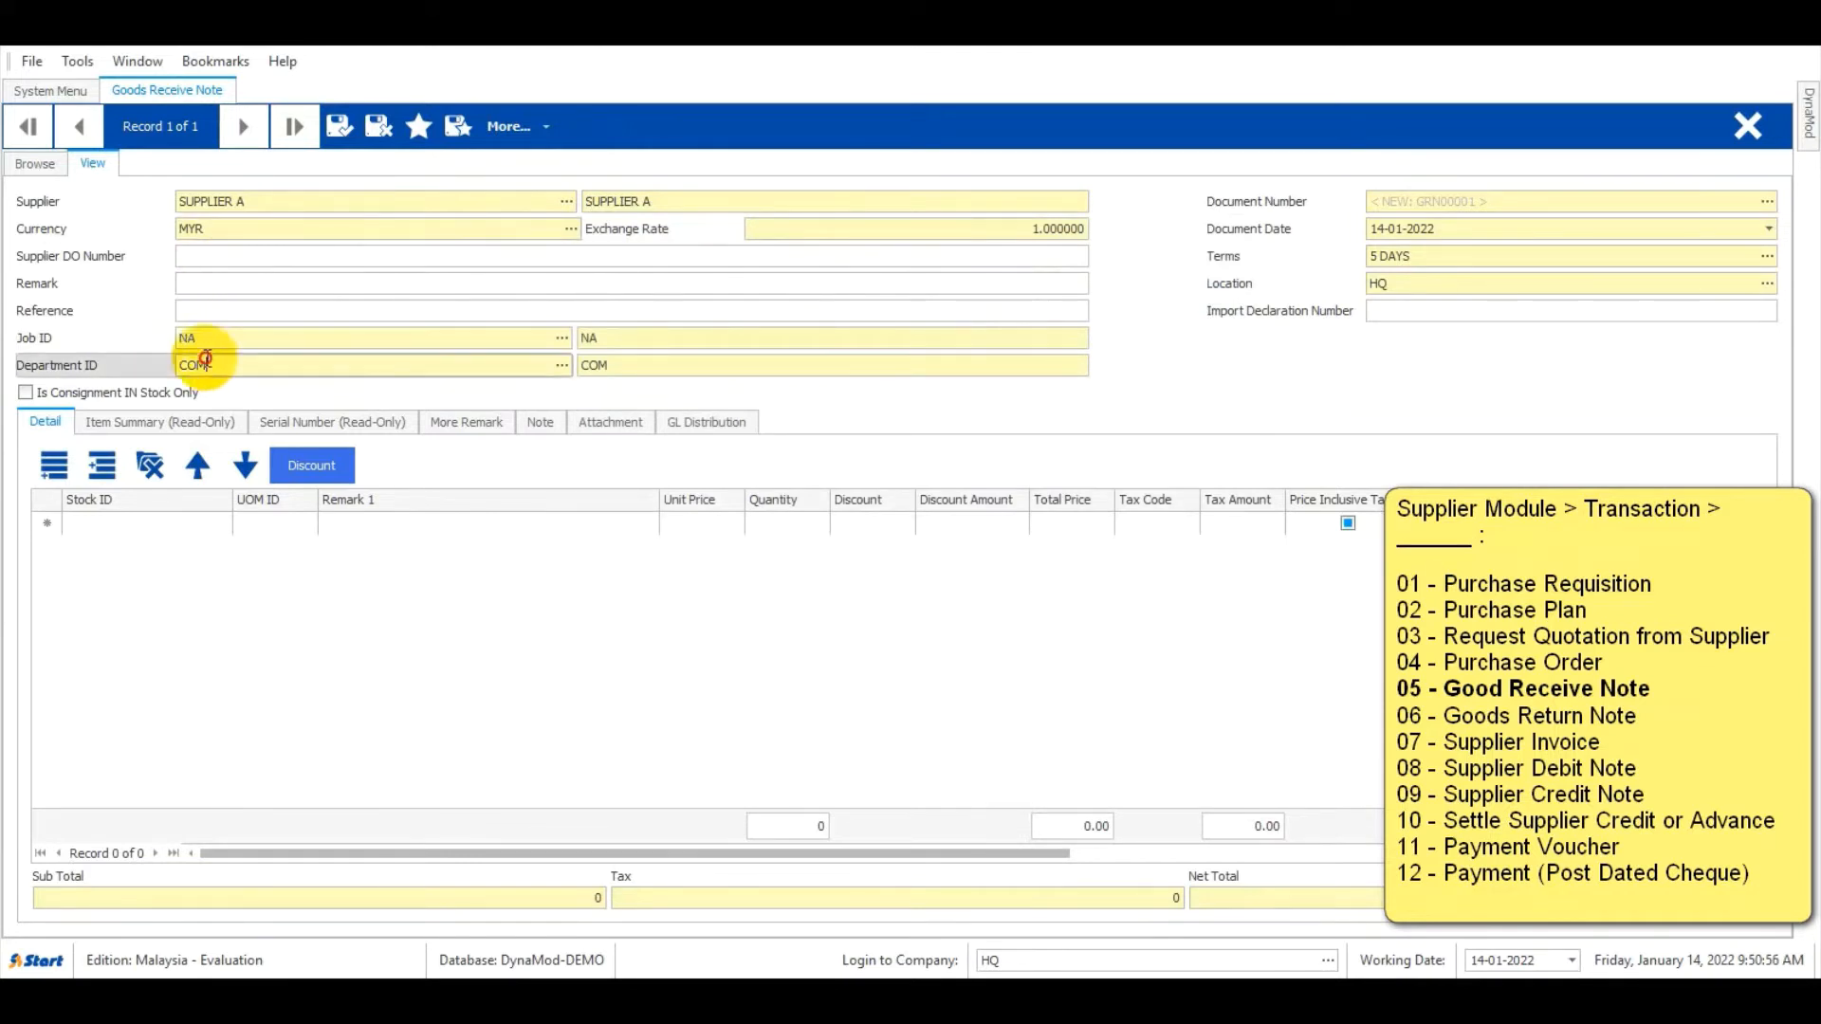
Import the HQ purchase order dated 14-01-2022 into the goods receive note using full document matching
{"action": "left_click", "coordinate": [228, 567]}
{"action": "left_click", "coordinate": [544, 124]}
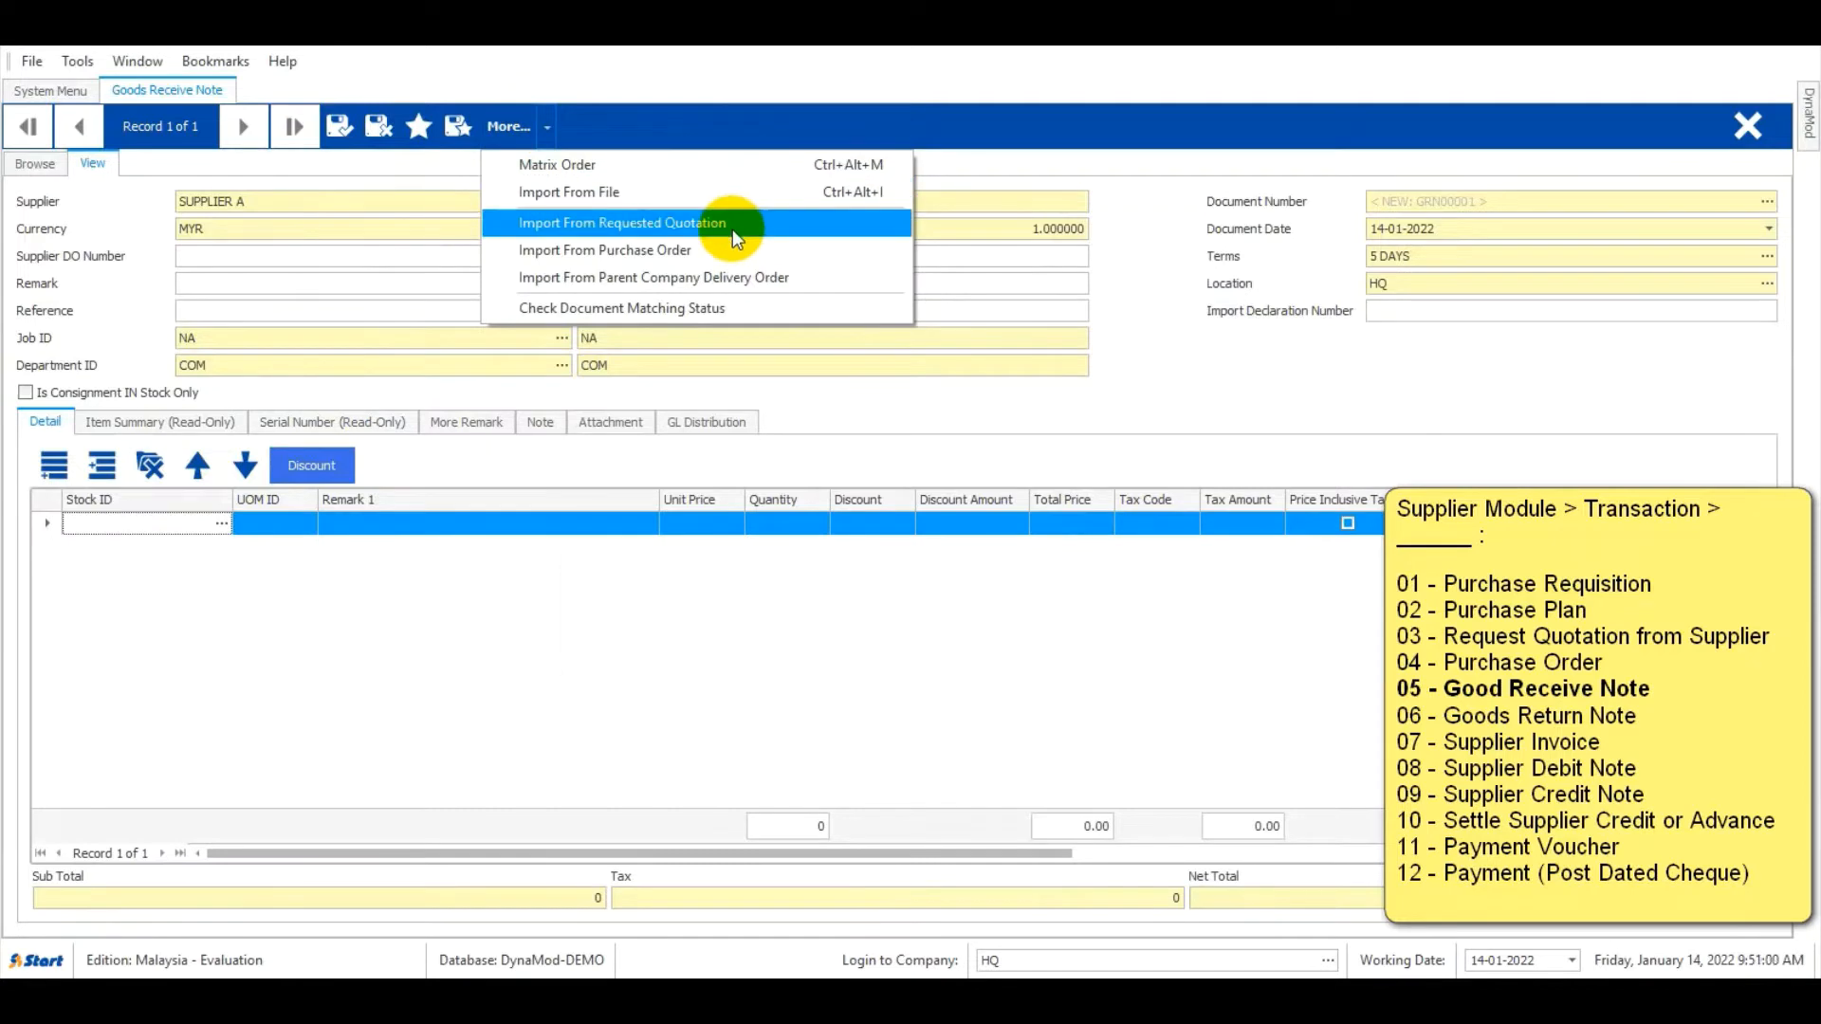
{"action": "left_click", "coordinate": [734, 246]}
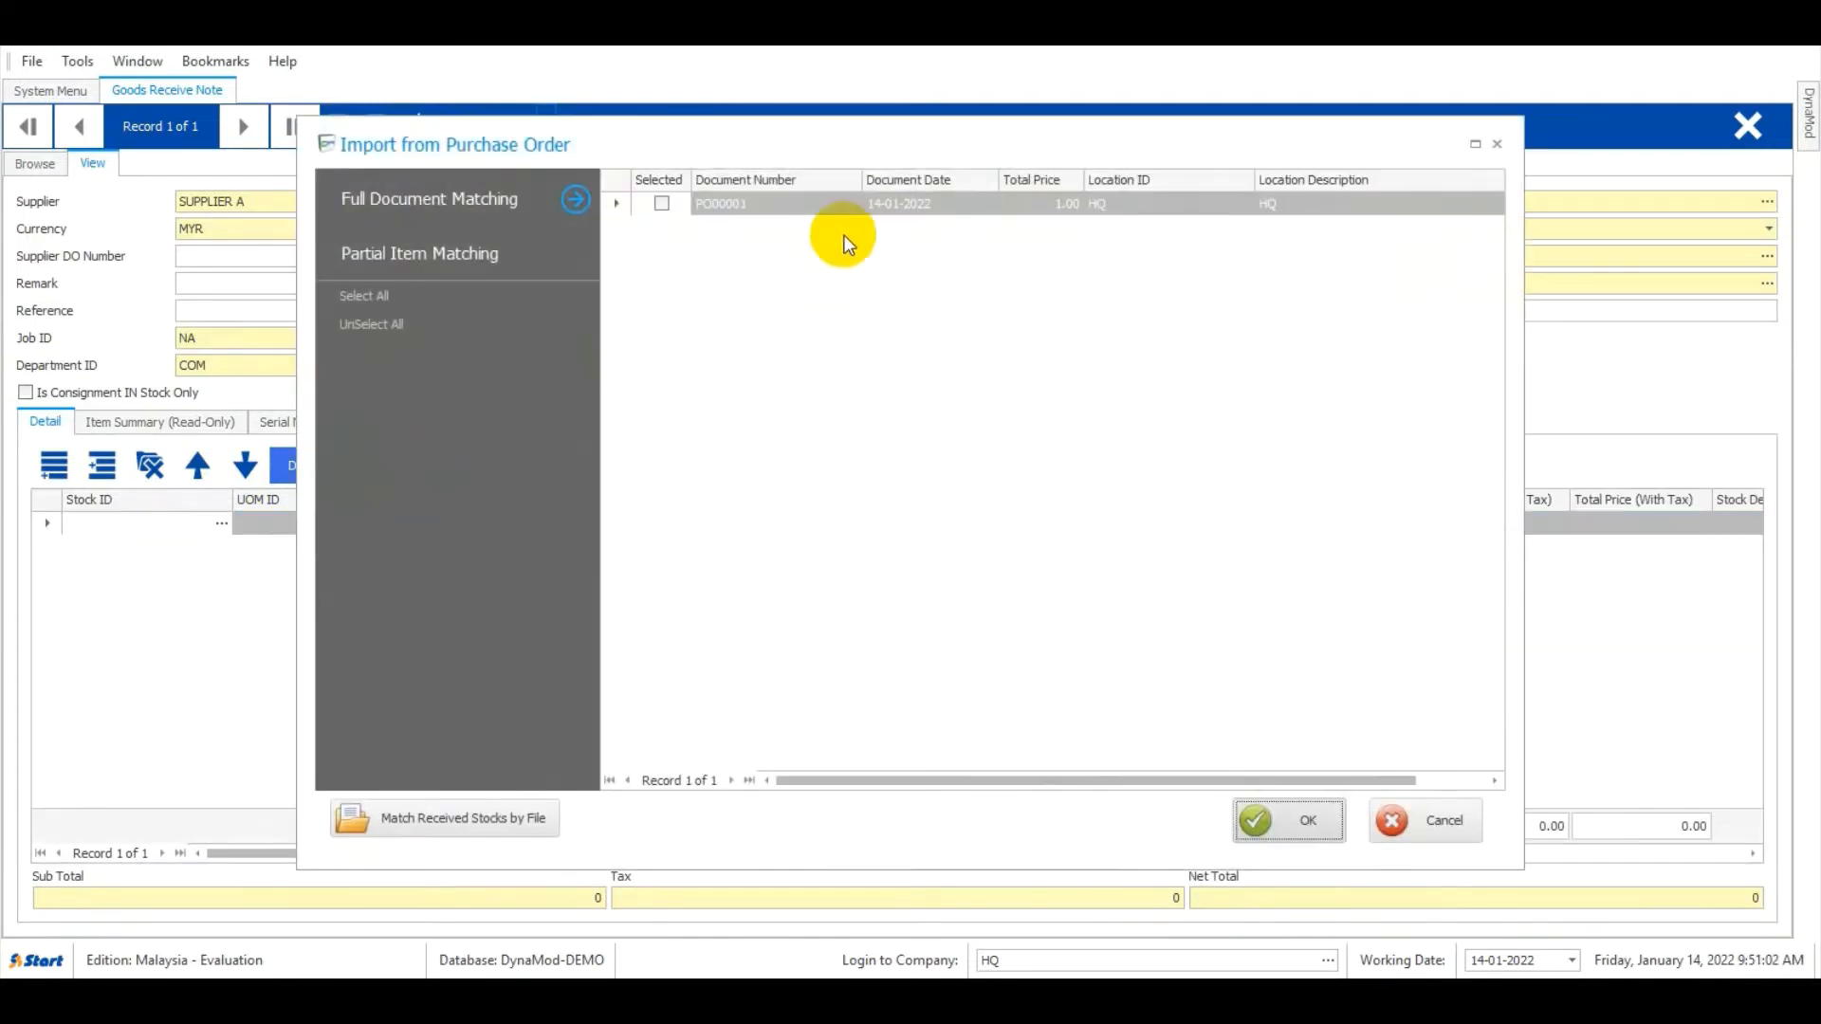
{"action": "left_click", "coordinate": [661, 203]}
{"action": "left_click", "coordinate": [1255, 819]}
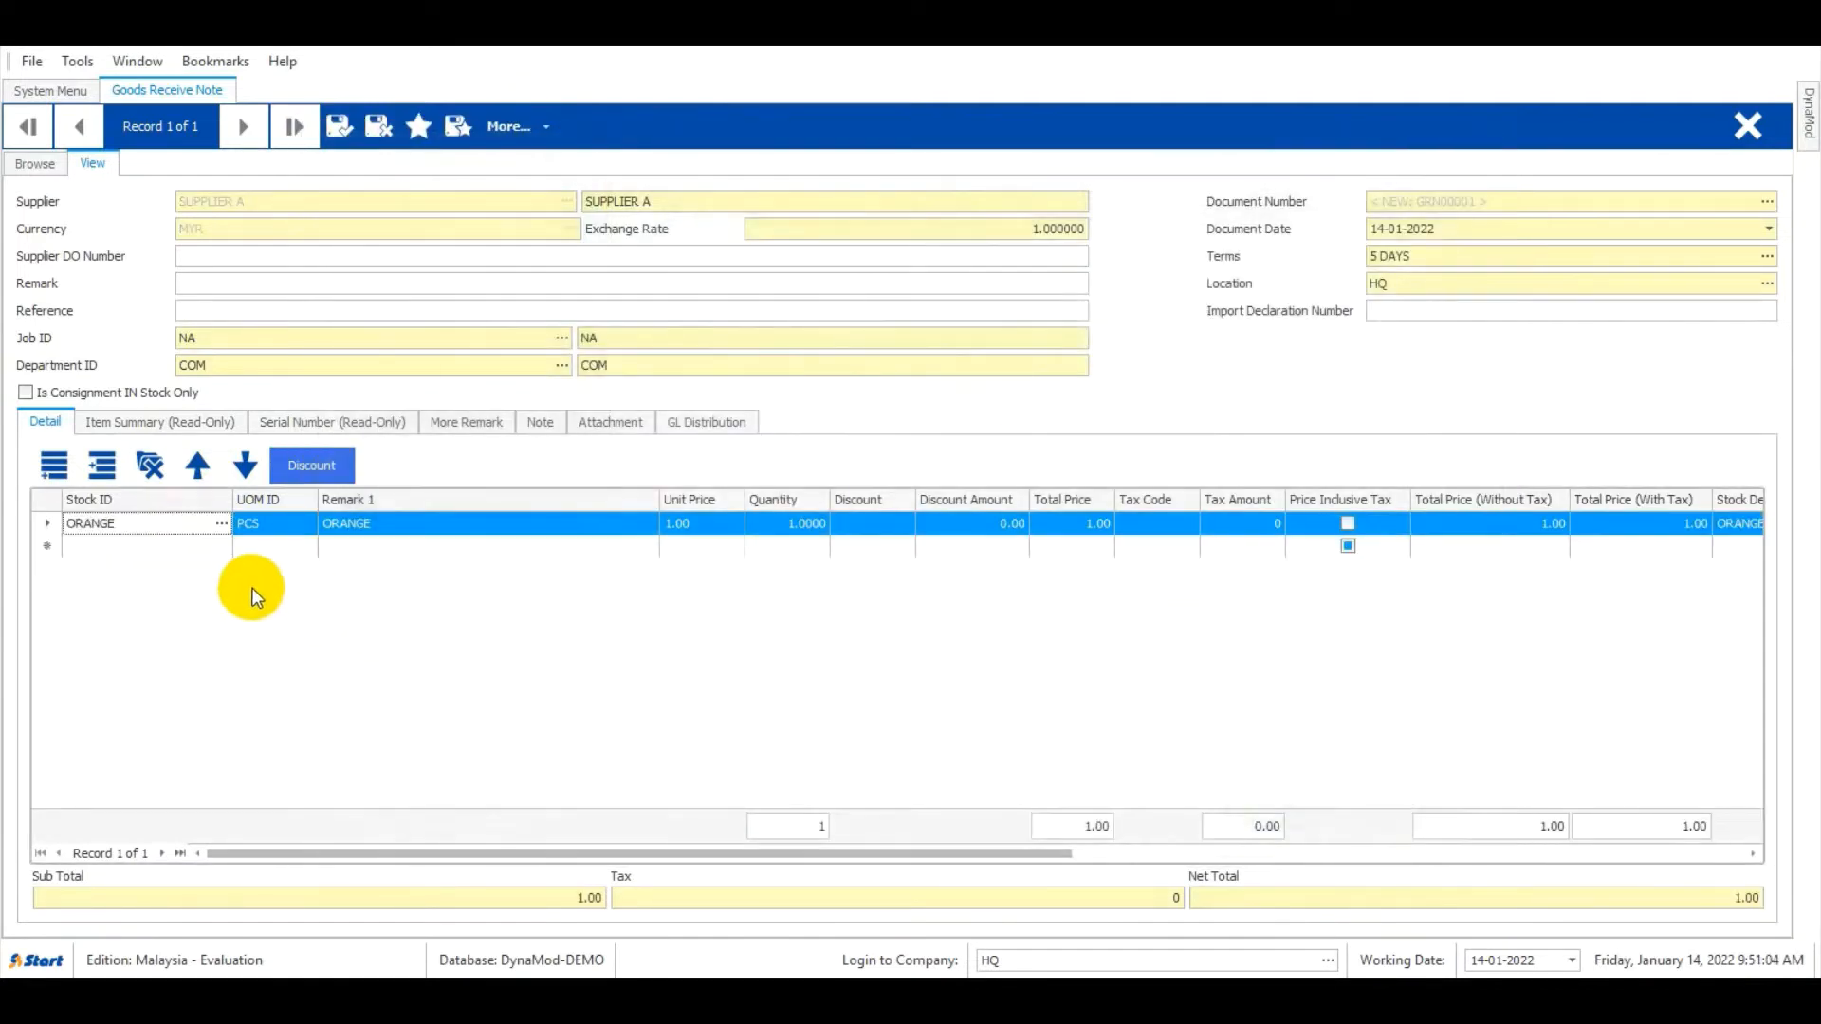
Save the goods receive note without a supplier D/O number and close it
{"action": "left_click", "coordinate": [343, 128]}
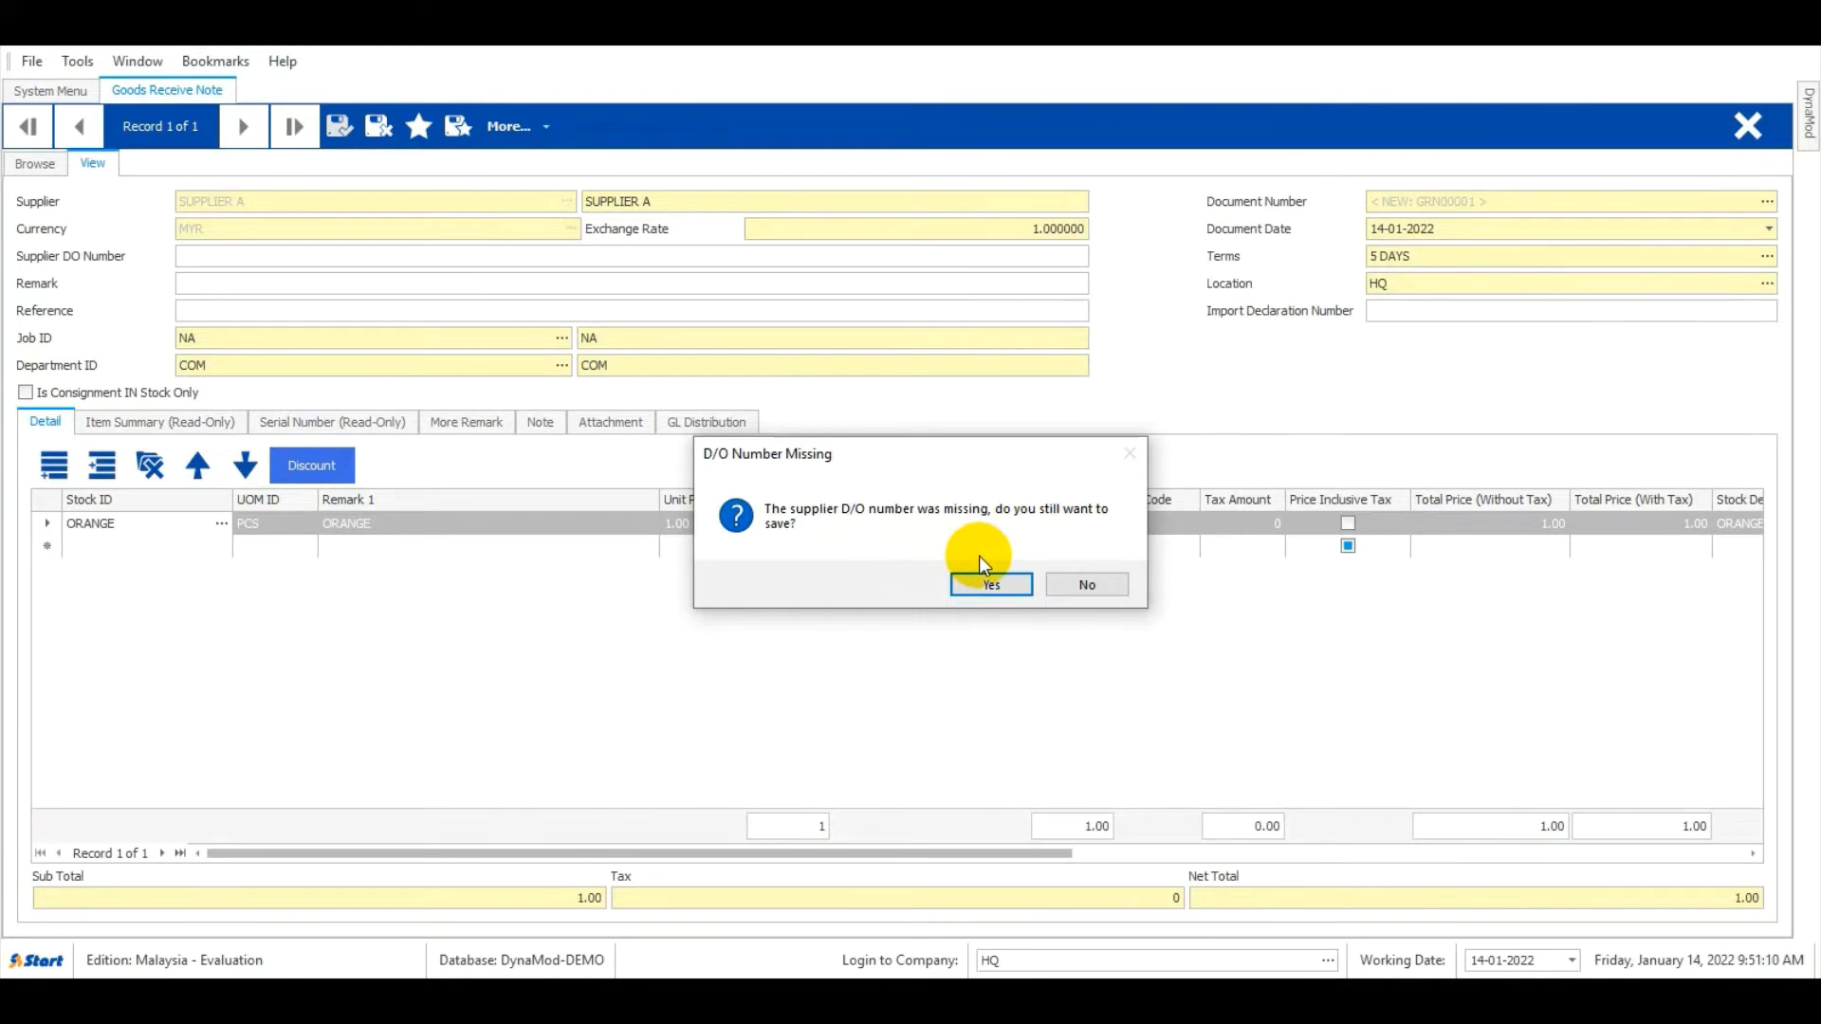
{"action": "left_click", "coordinate": [985, 583]}
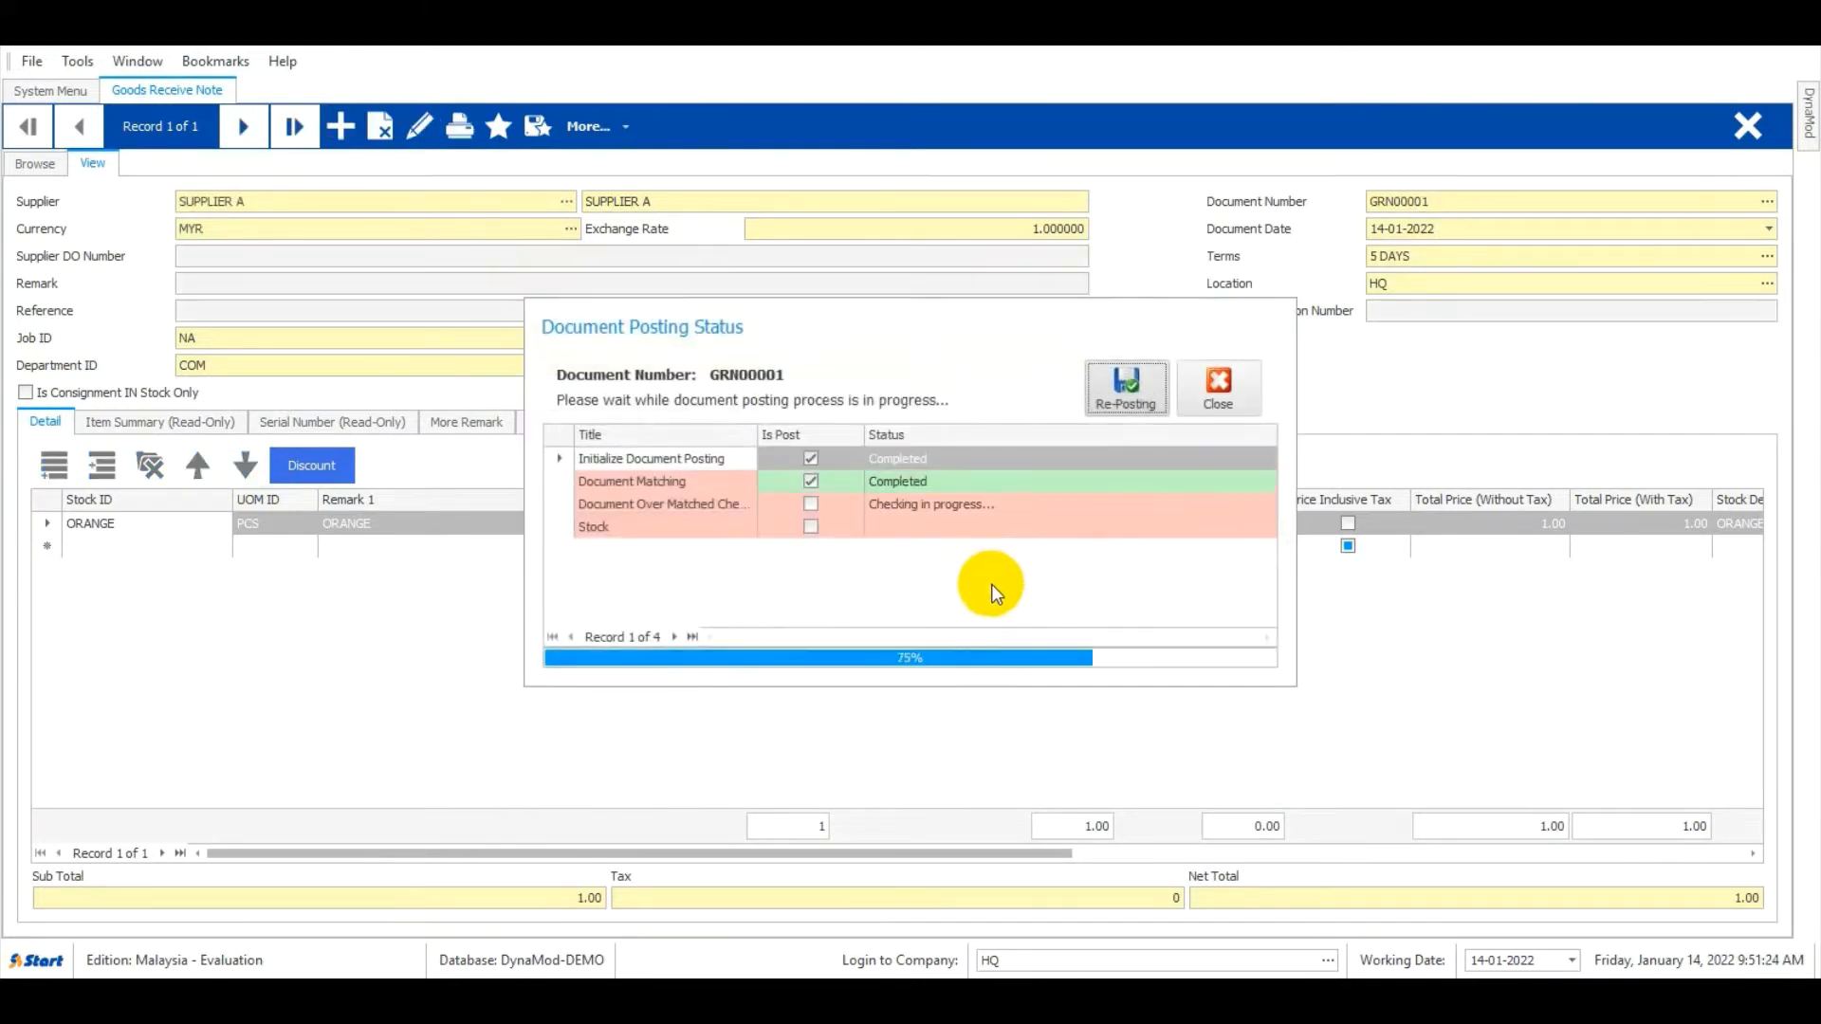
{"action": "left_click", "coordinate": [1742, 137]}
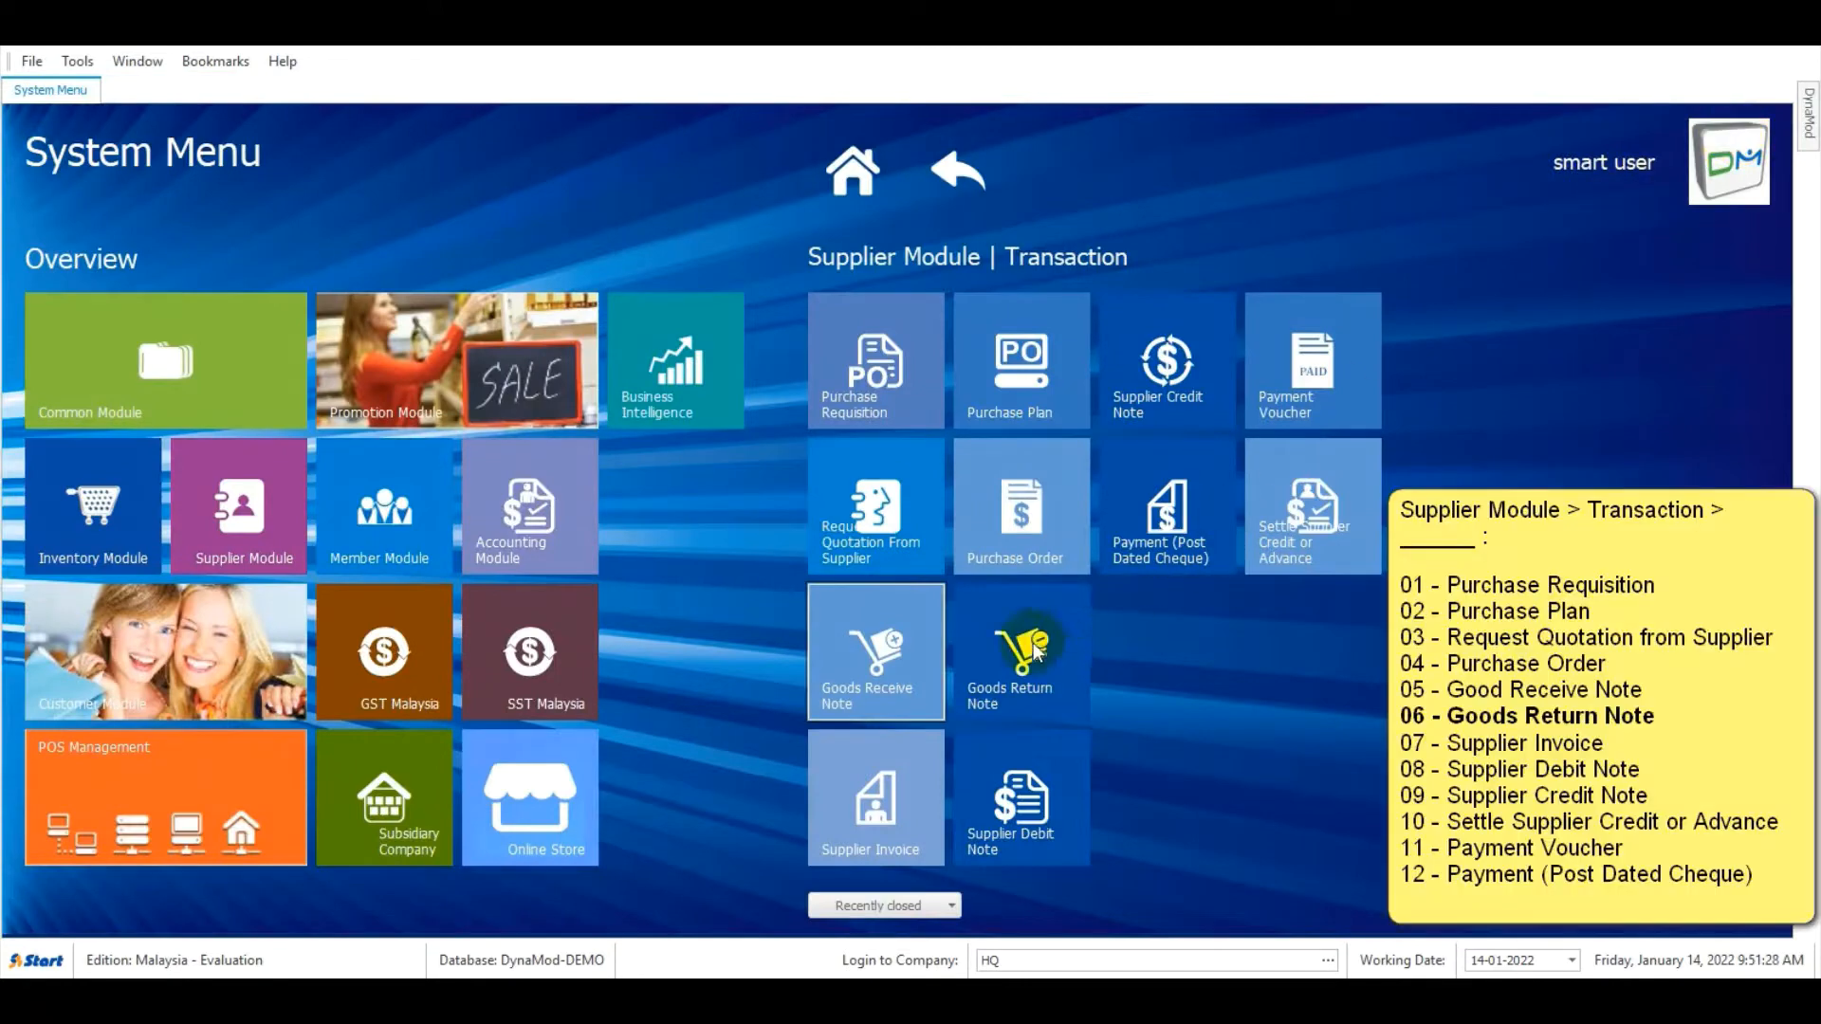
Create a new goods return note and select SUPPLIER A as the supplier
{"action": "left_click", "coordinate": [1055, 635]}
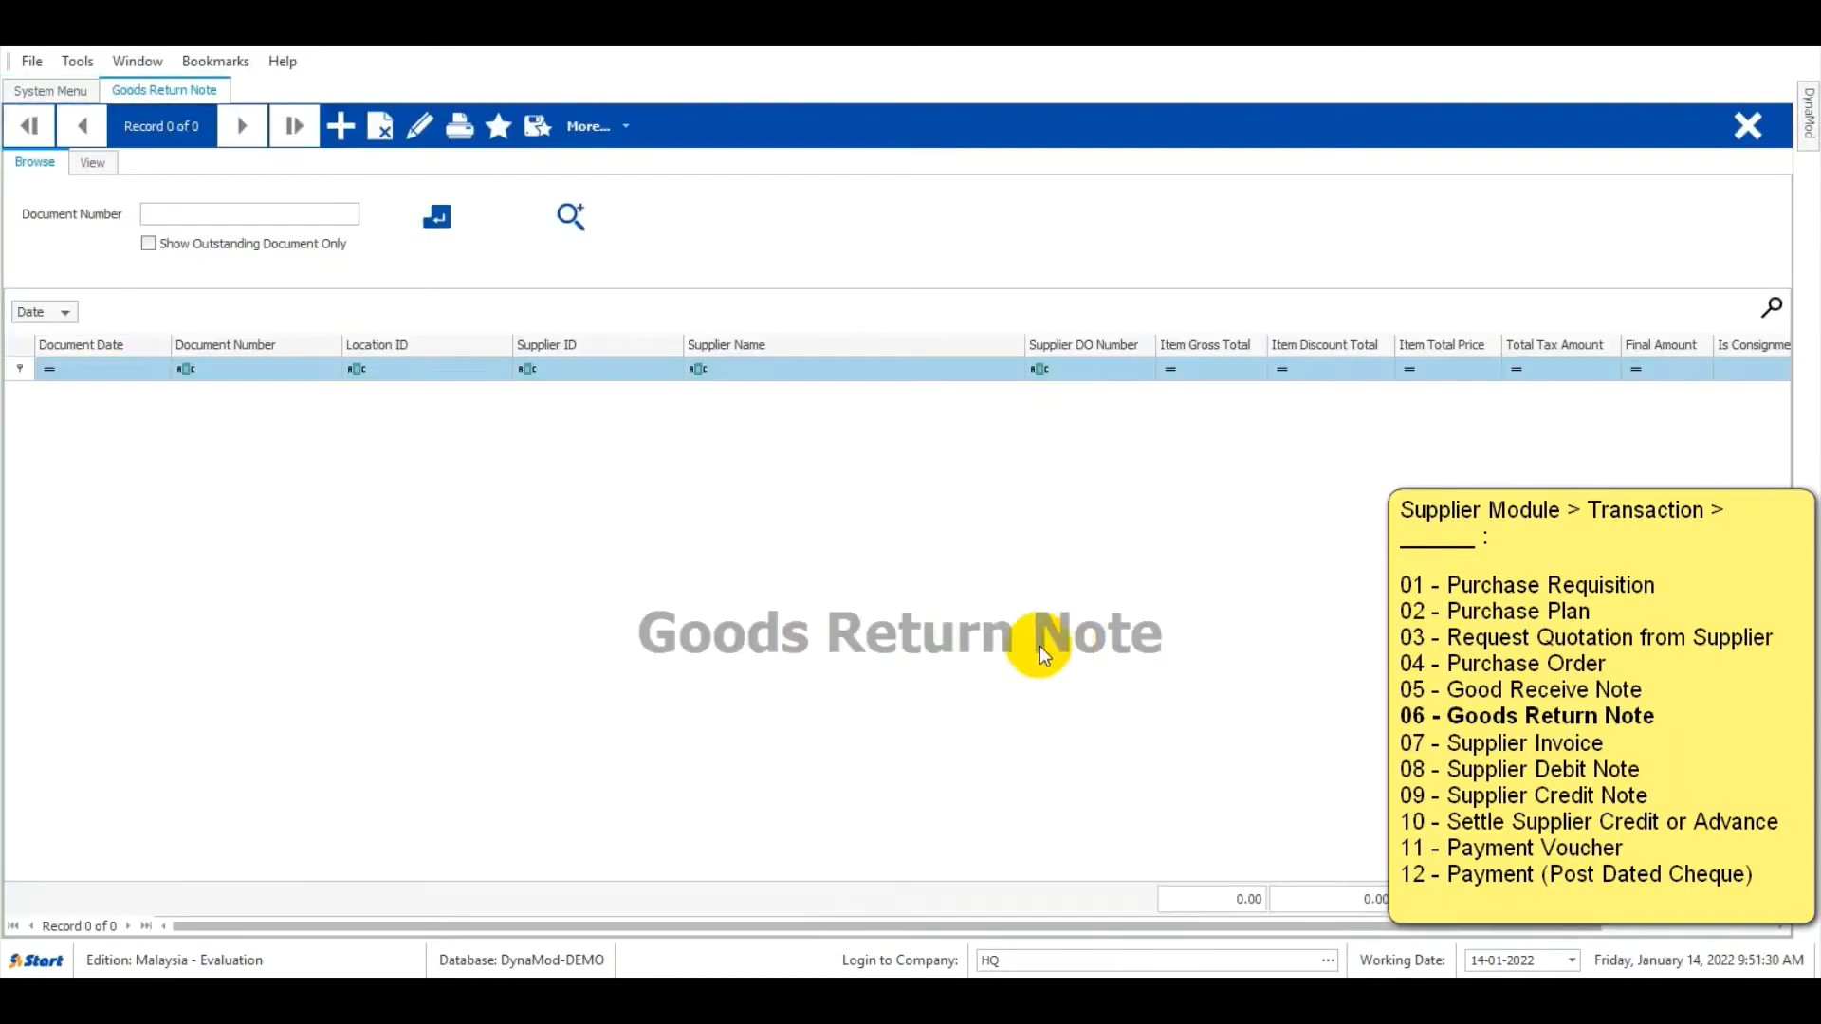
{"action": "left_click", "coordinate": [347, 137]}
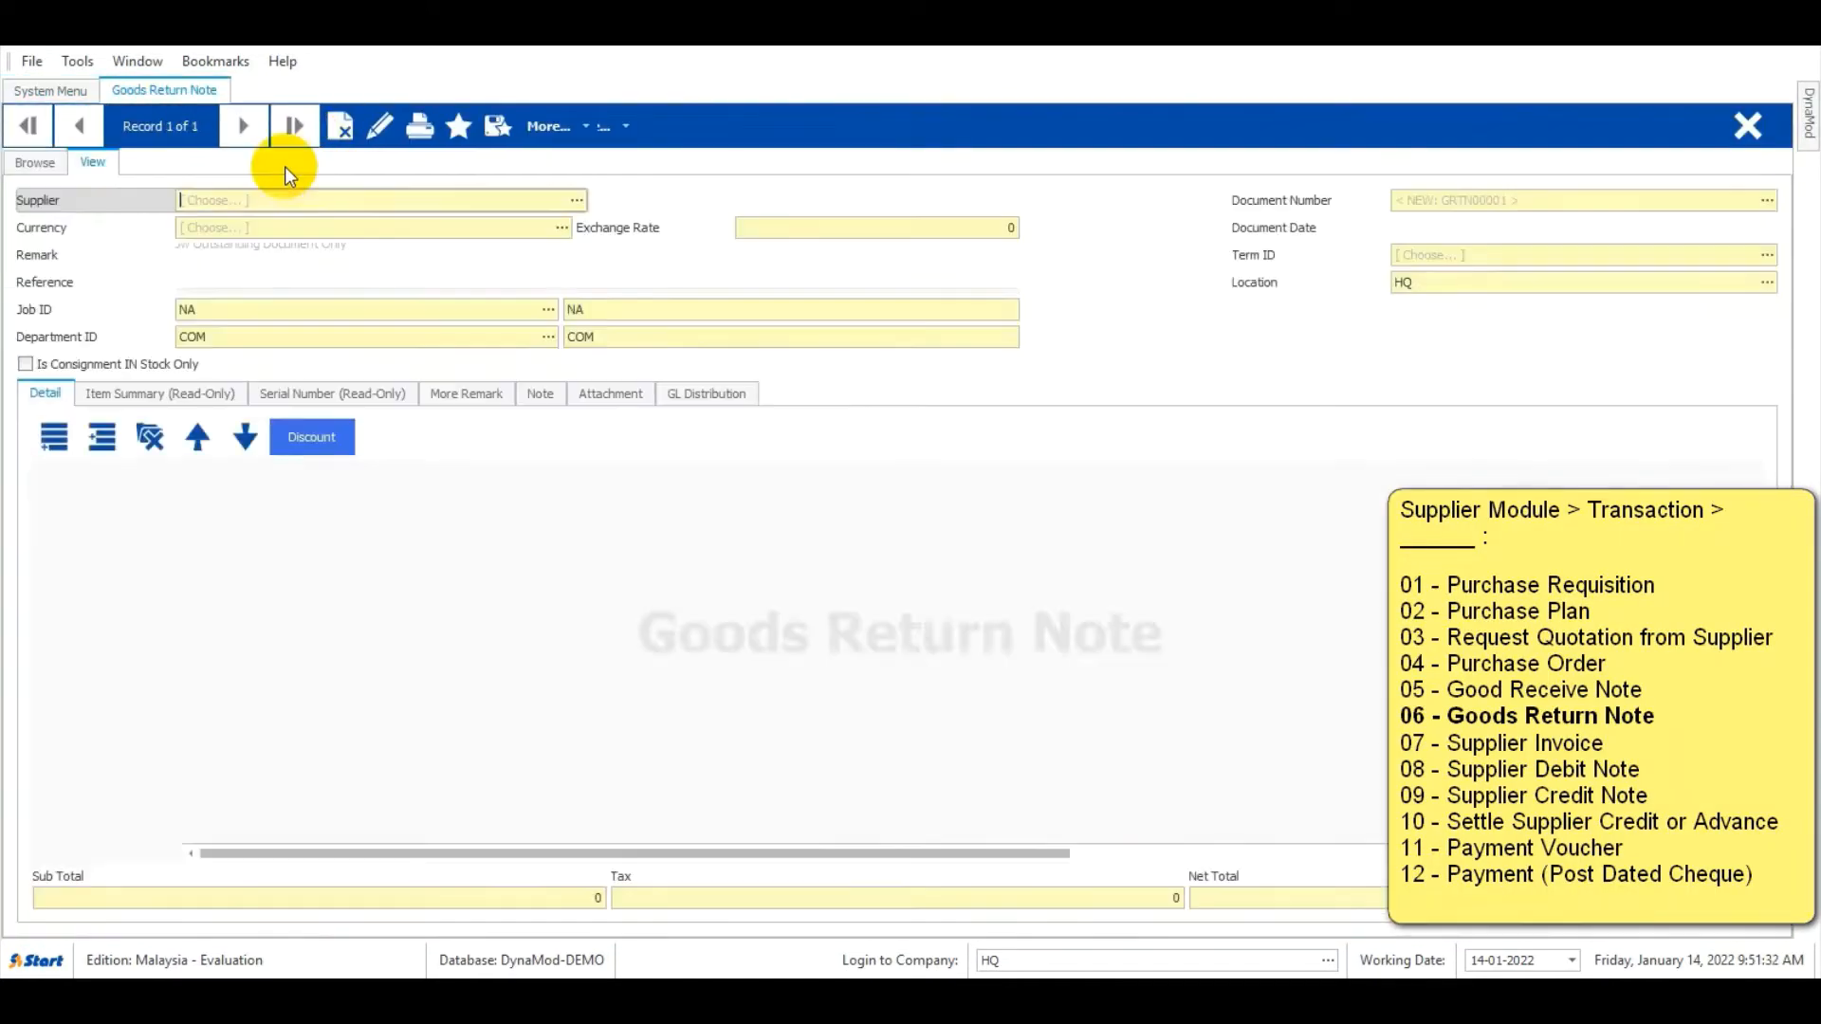
{"action": "left_click", "coordinate": [576, 201]}
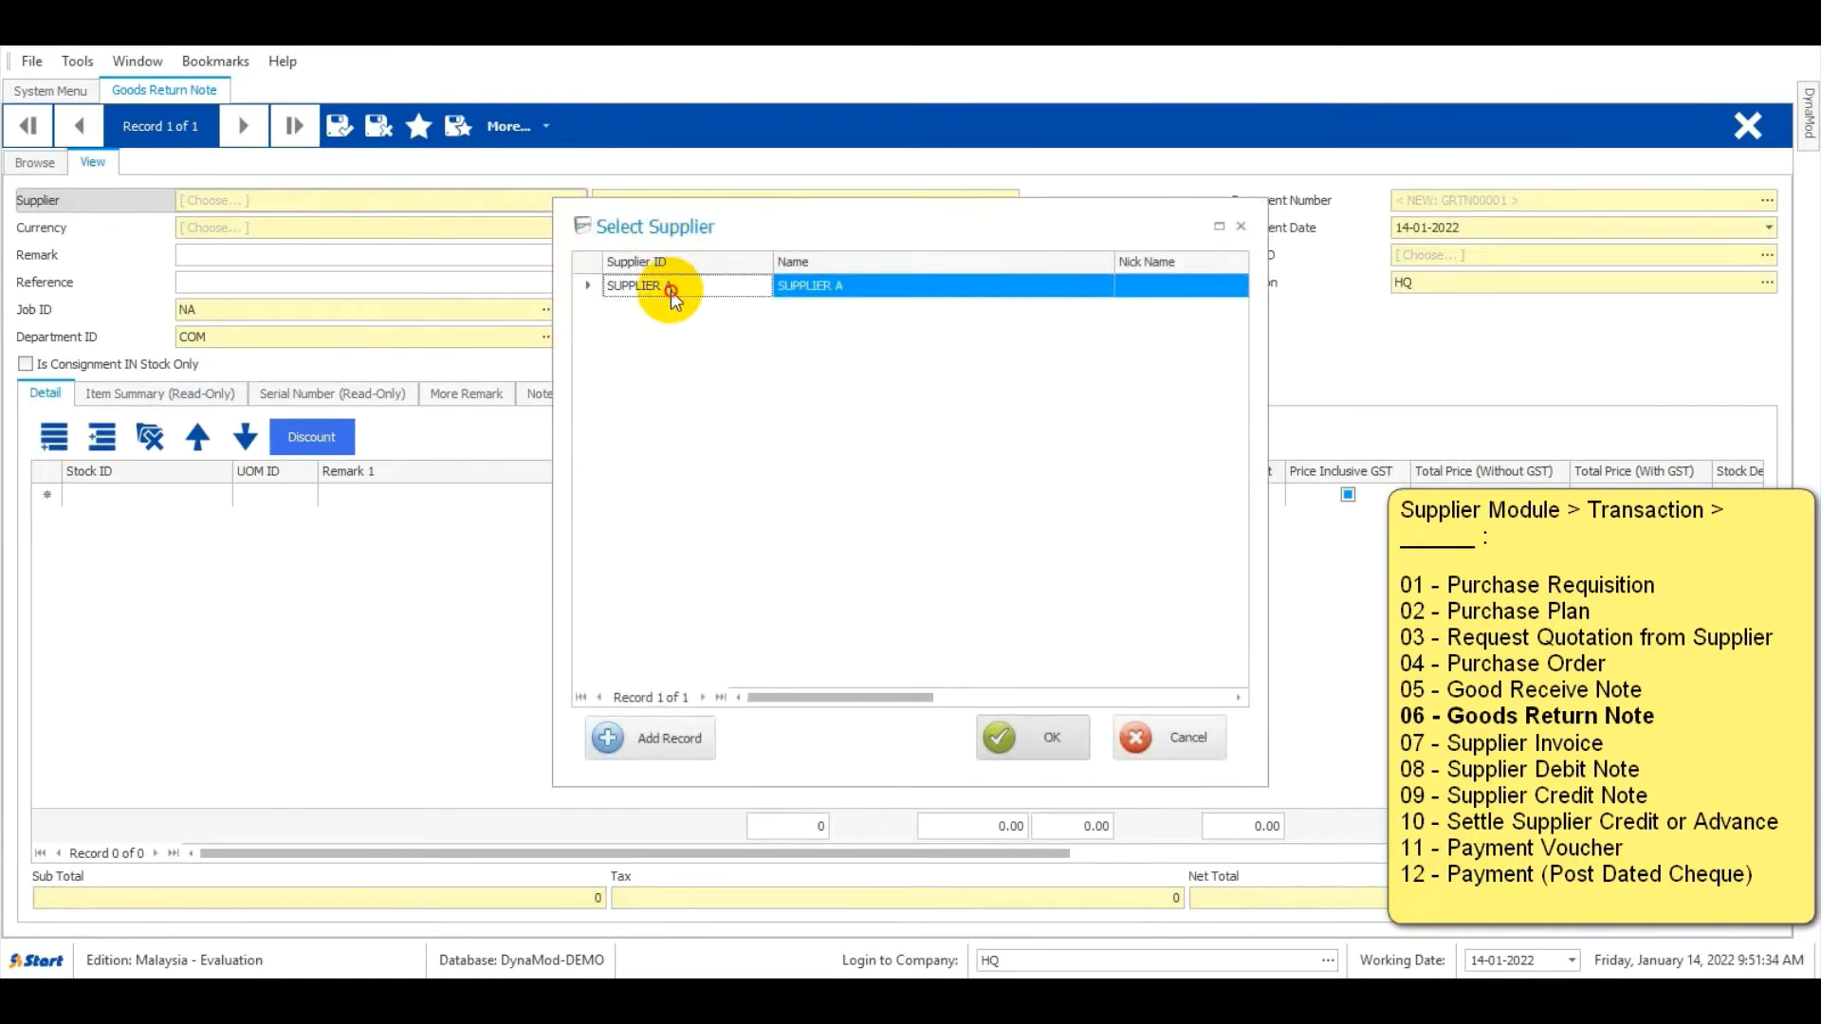
{"action": "double_click", "coordinate": [672, 289]}
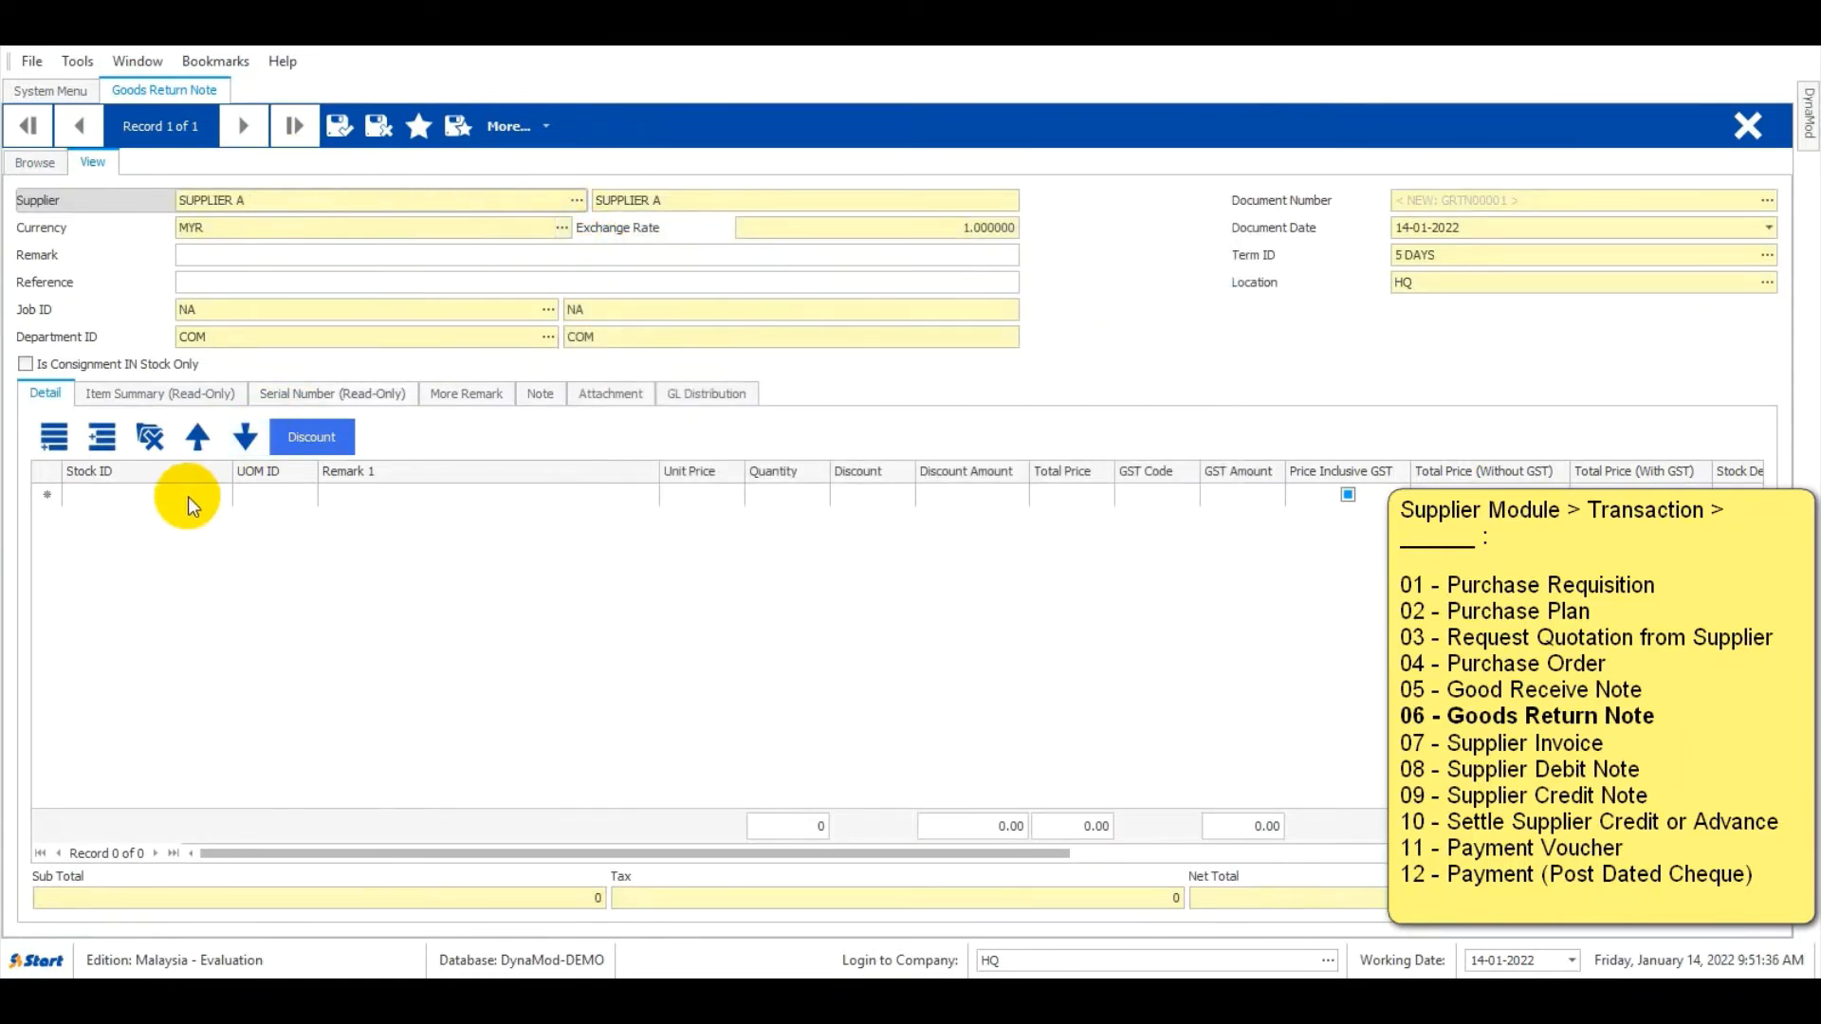
Import the HQ goods receive note dated 14-01-2022 using full document matching, and save and close the goods return note
{"action": "left_click", "coordinate": [118, 491]}
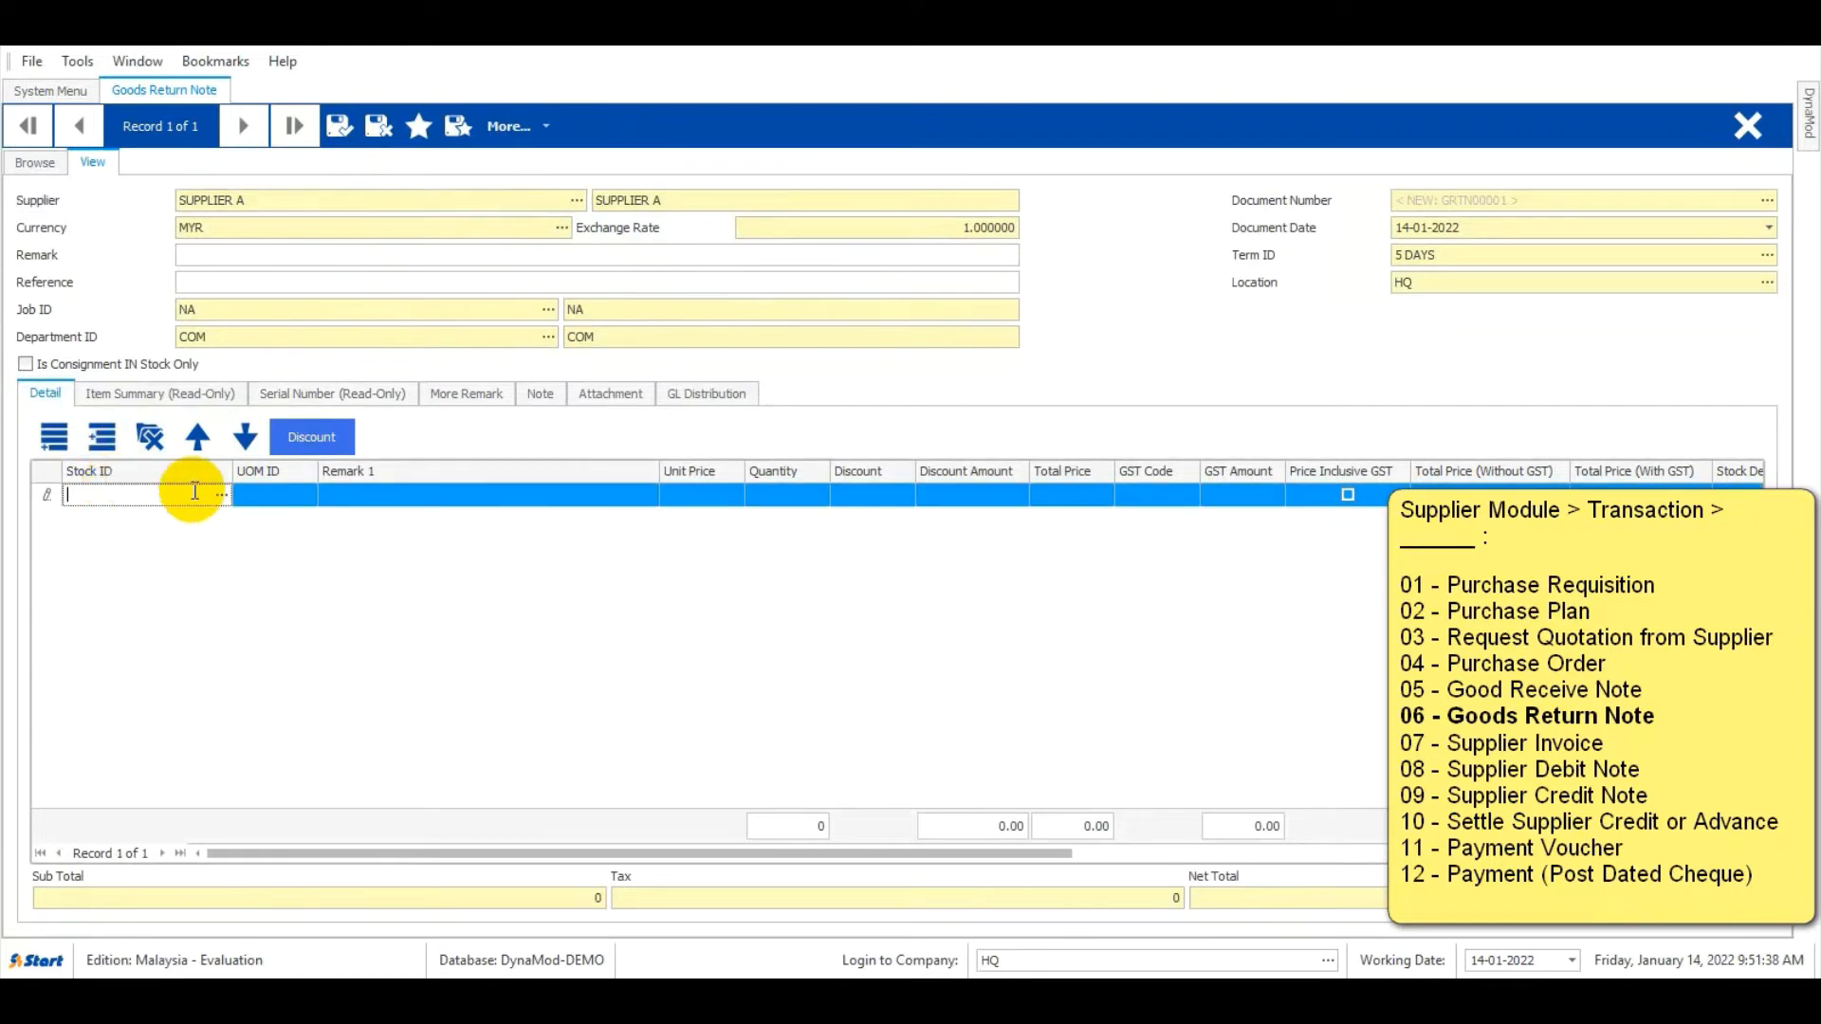
{"action": "left_click", "coordinate": [517, 126]}
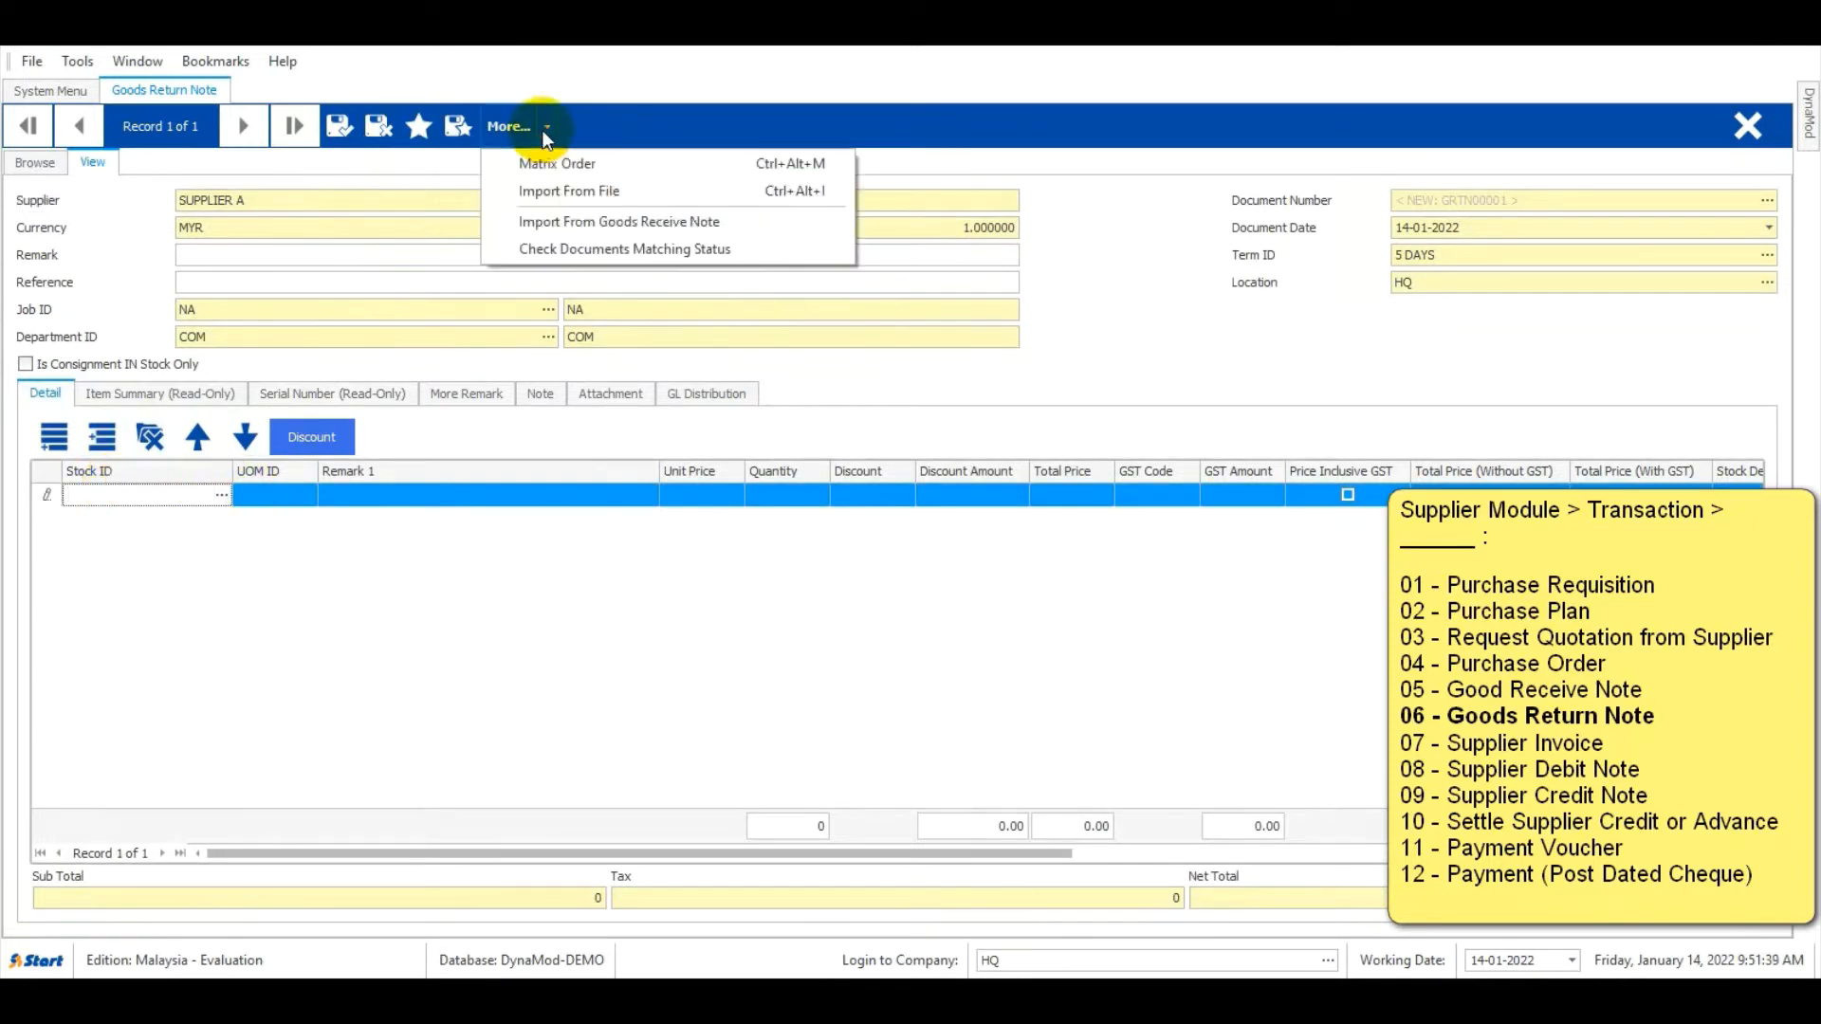
{"action": "left_click", "coordinate": [645, 222]}
{"action": "left_click", "coordinate": [645, 188]}
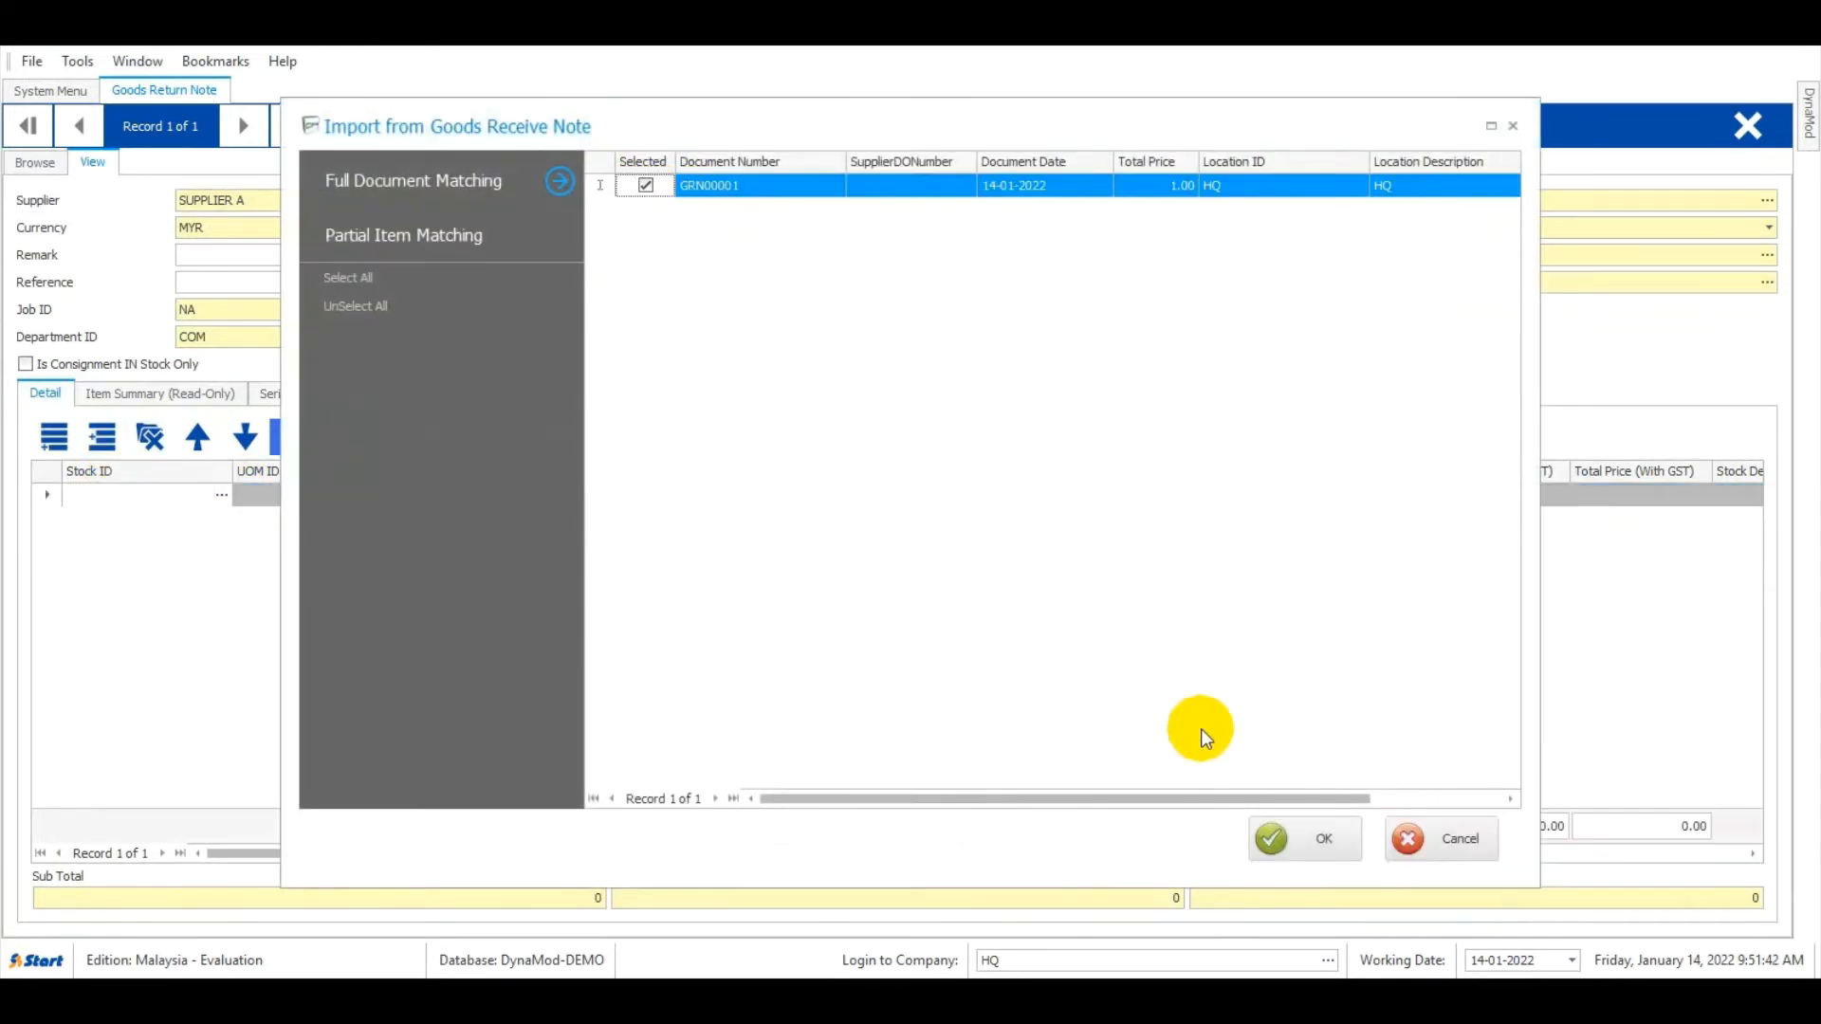
{"action": "left_click", "coordinate": [1275, 836]}
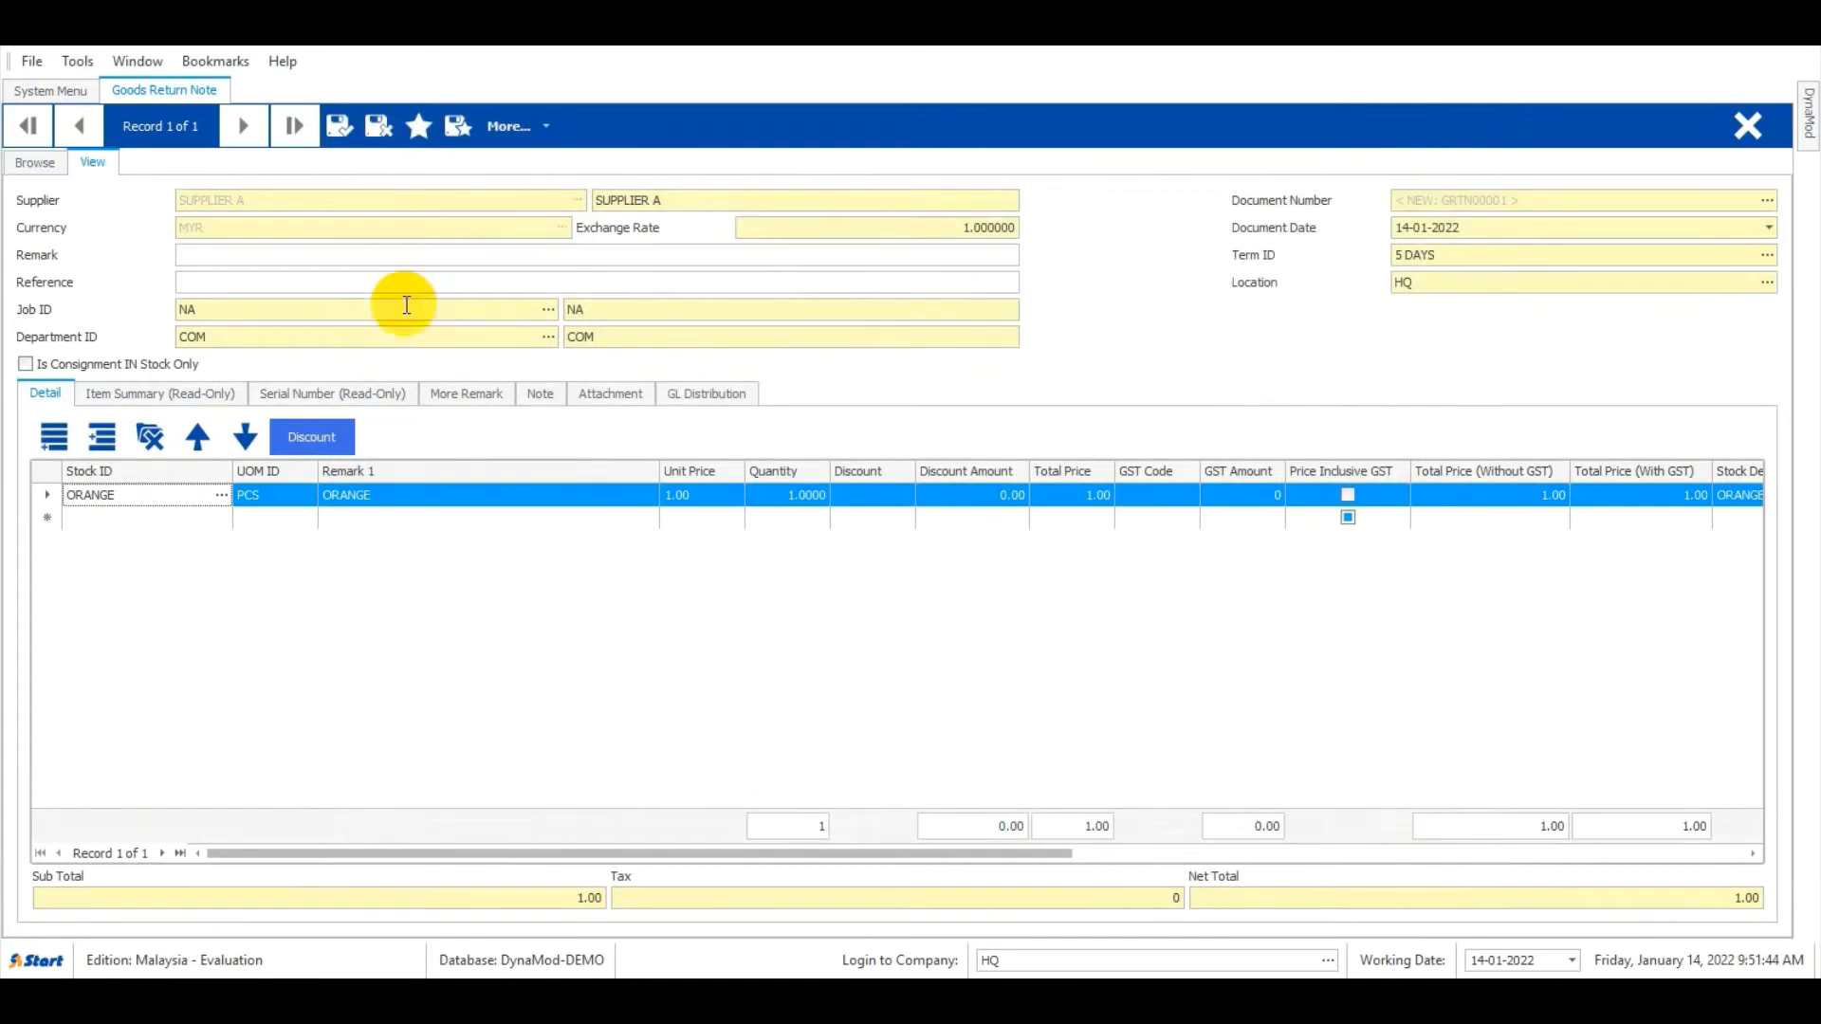
{"action": "left_click", "coordinate": [340, 127]}
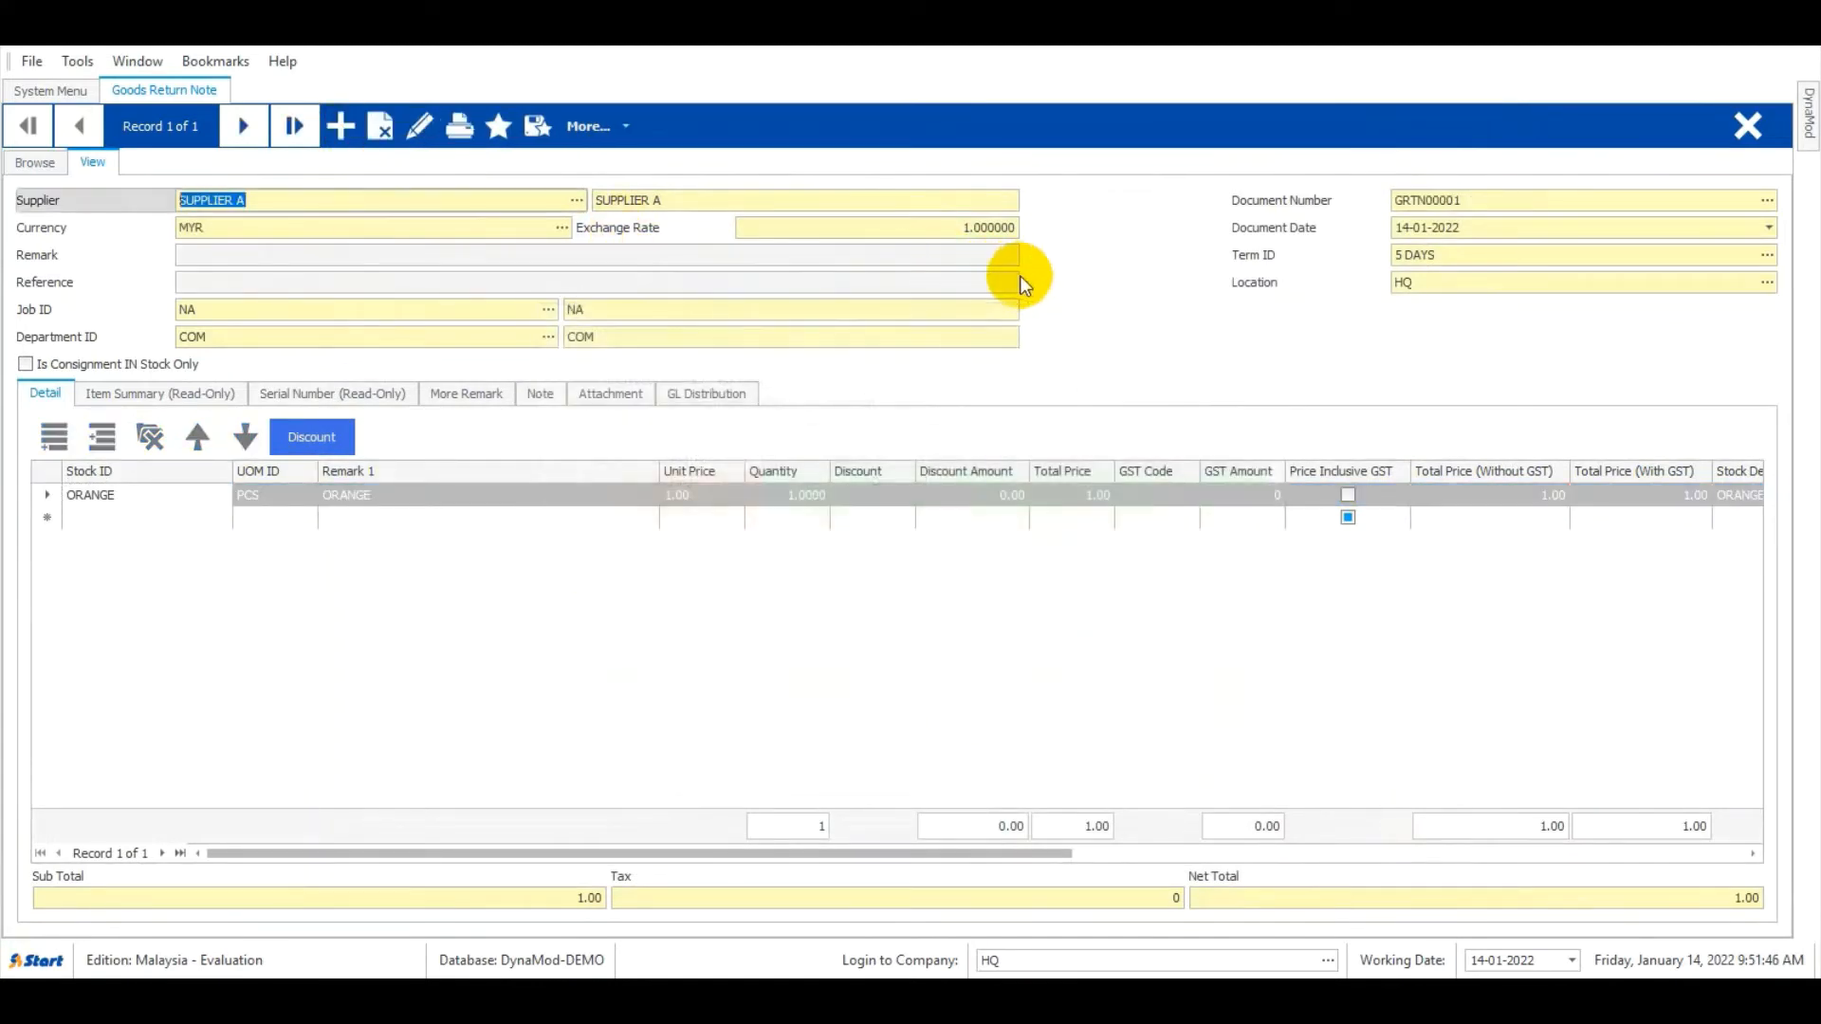
{"action": "left_click", "coordinate": [1743, 129]}
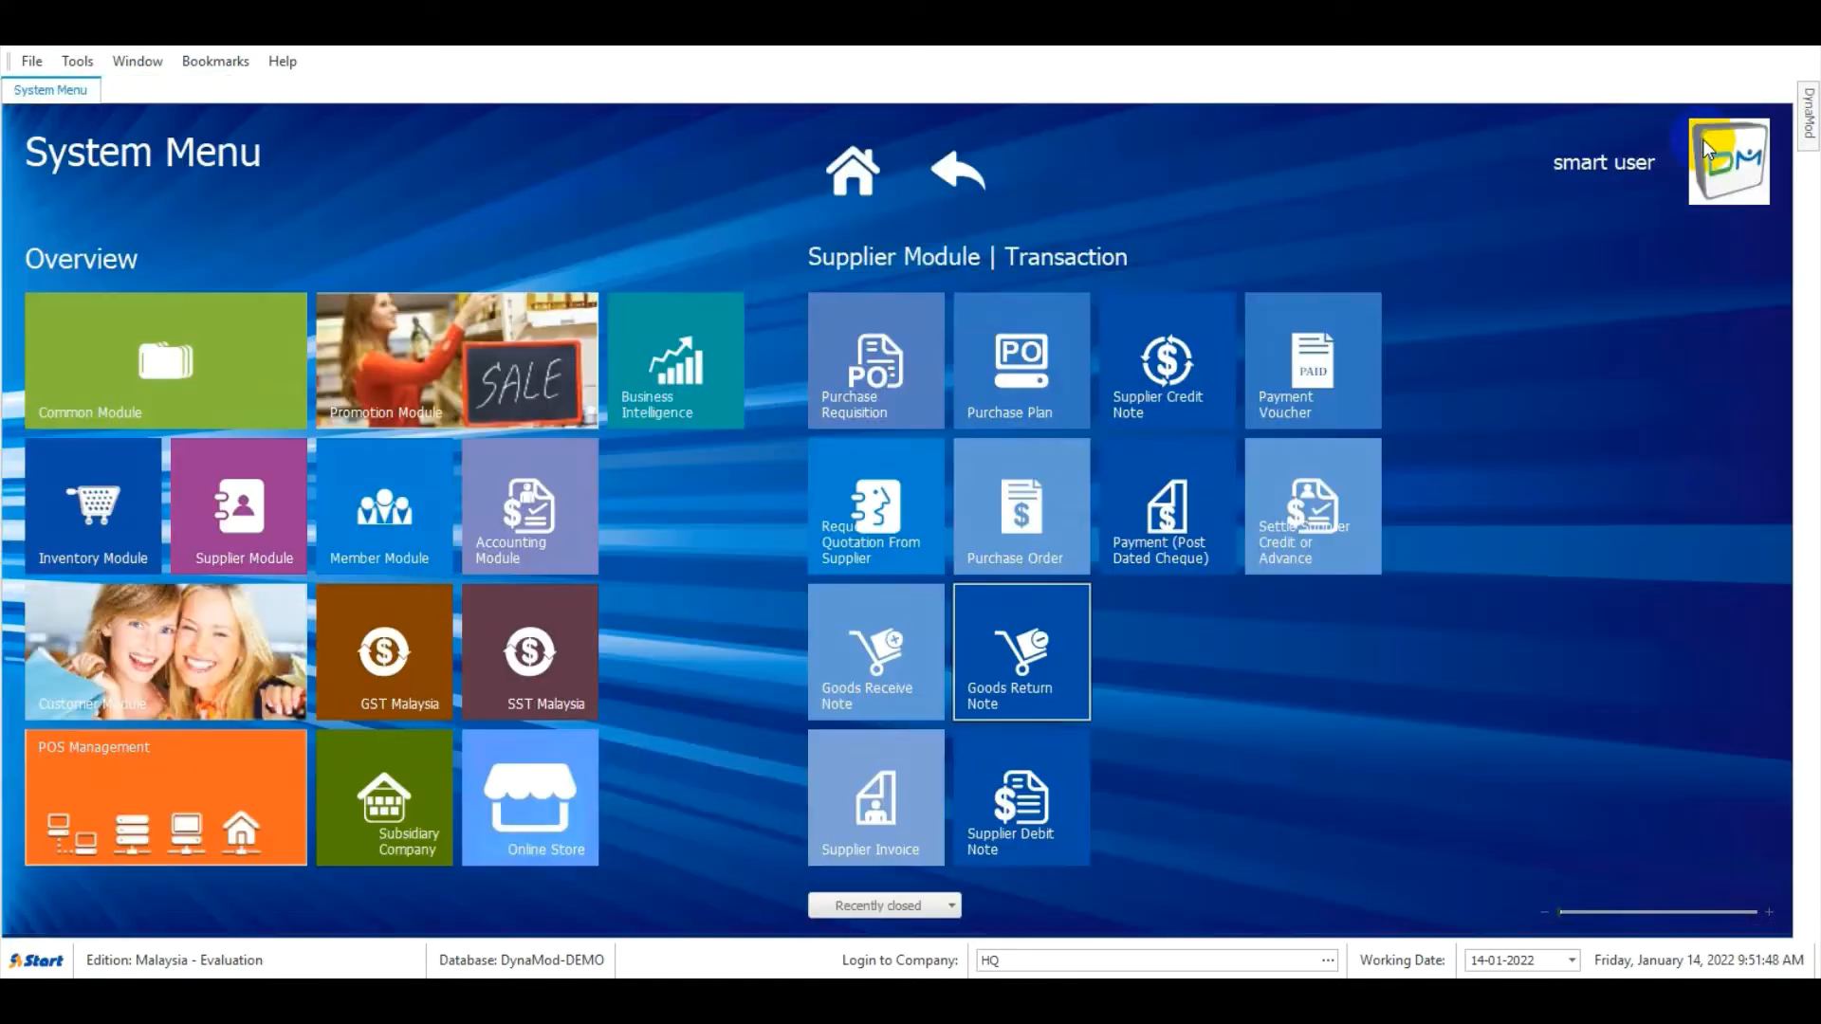
Create a new supplier invoice and select SUPPLIER A as the supplier
{"action": "left_click", "coordinate": [907, 782]}
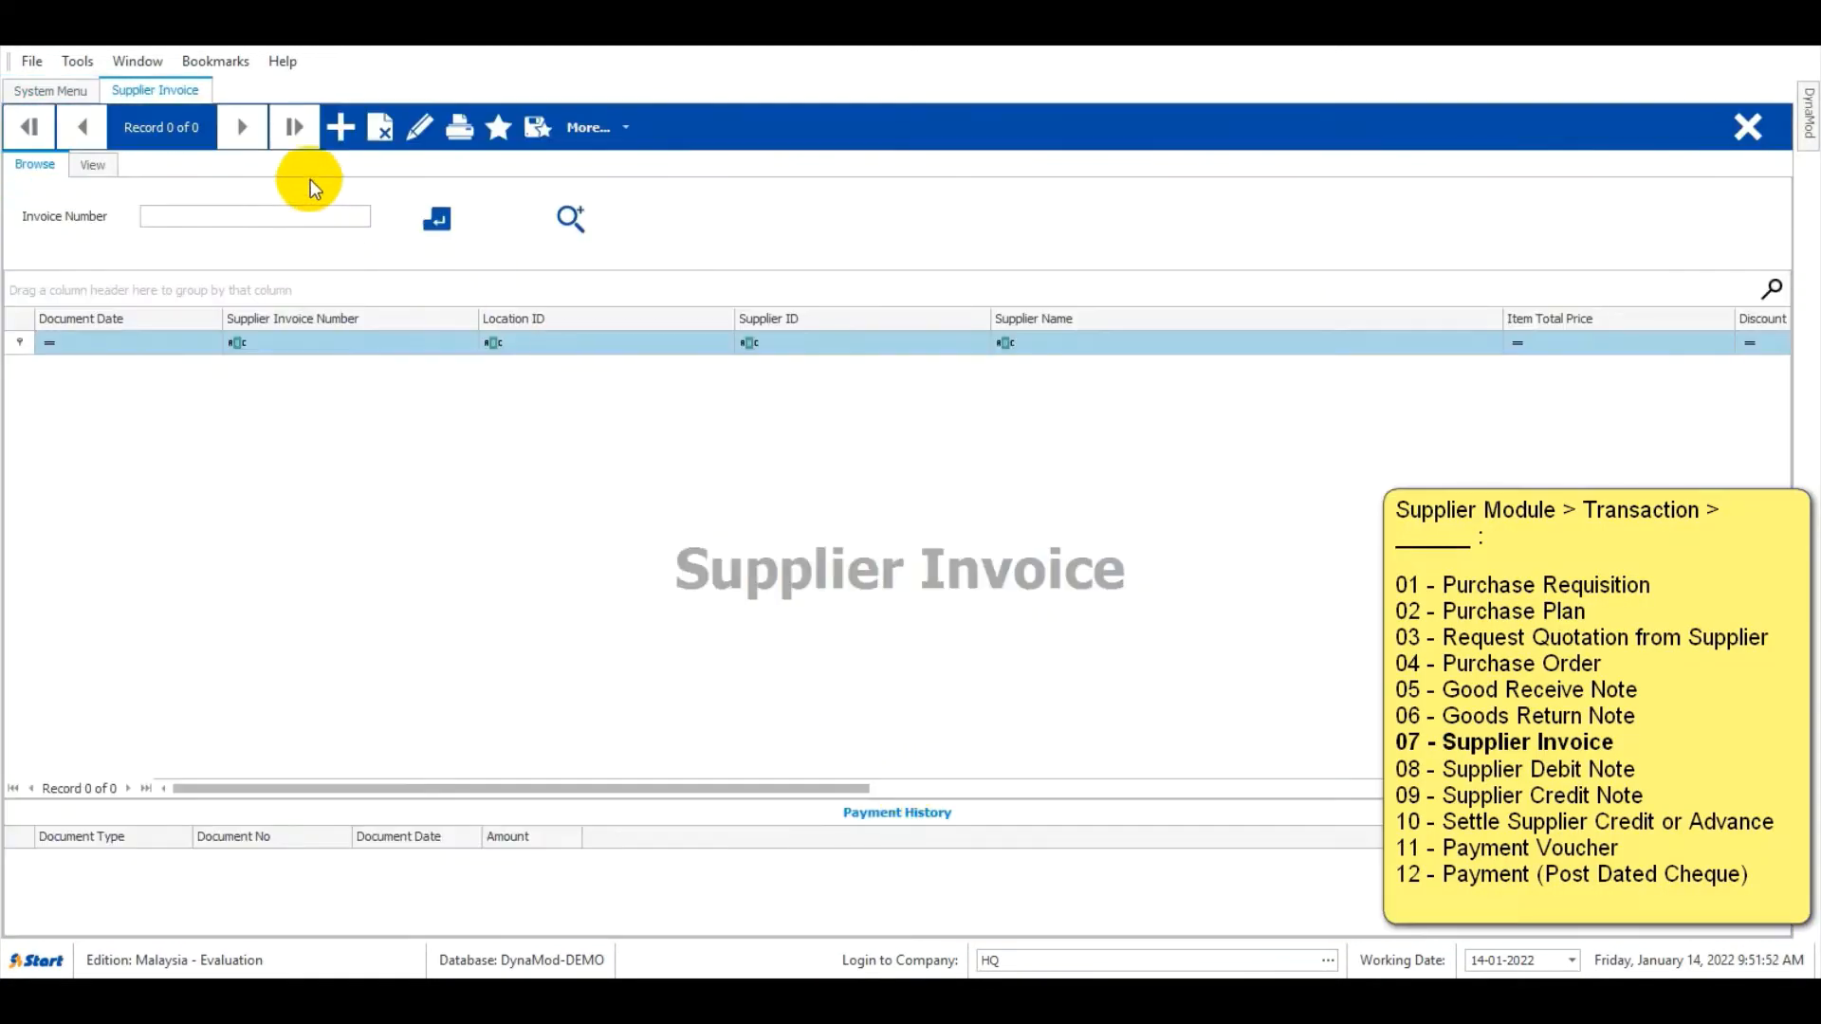
{"action": "left_click", "coordinate": [335, 138]}
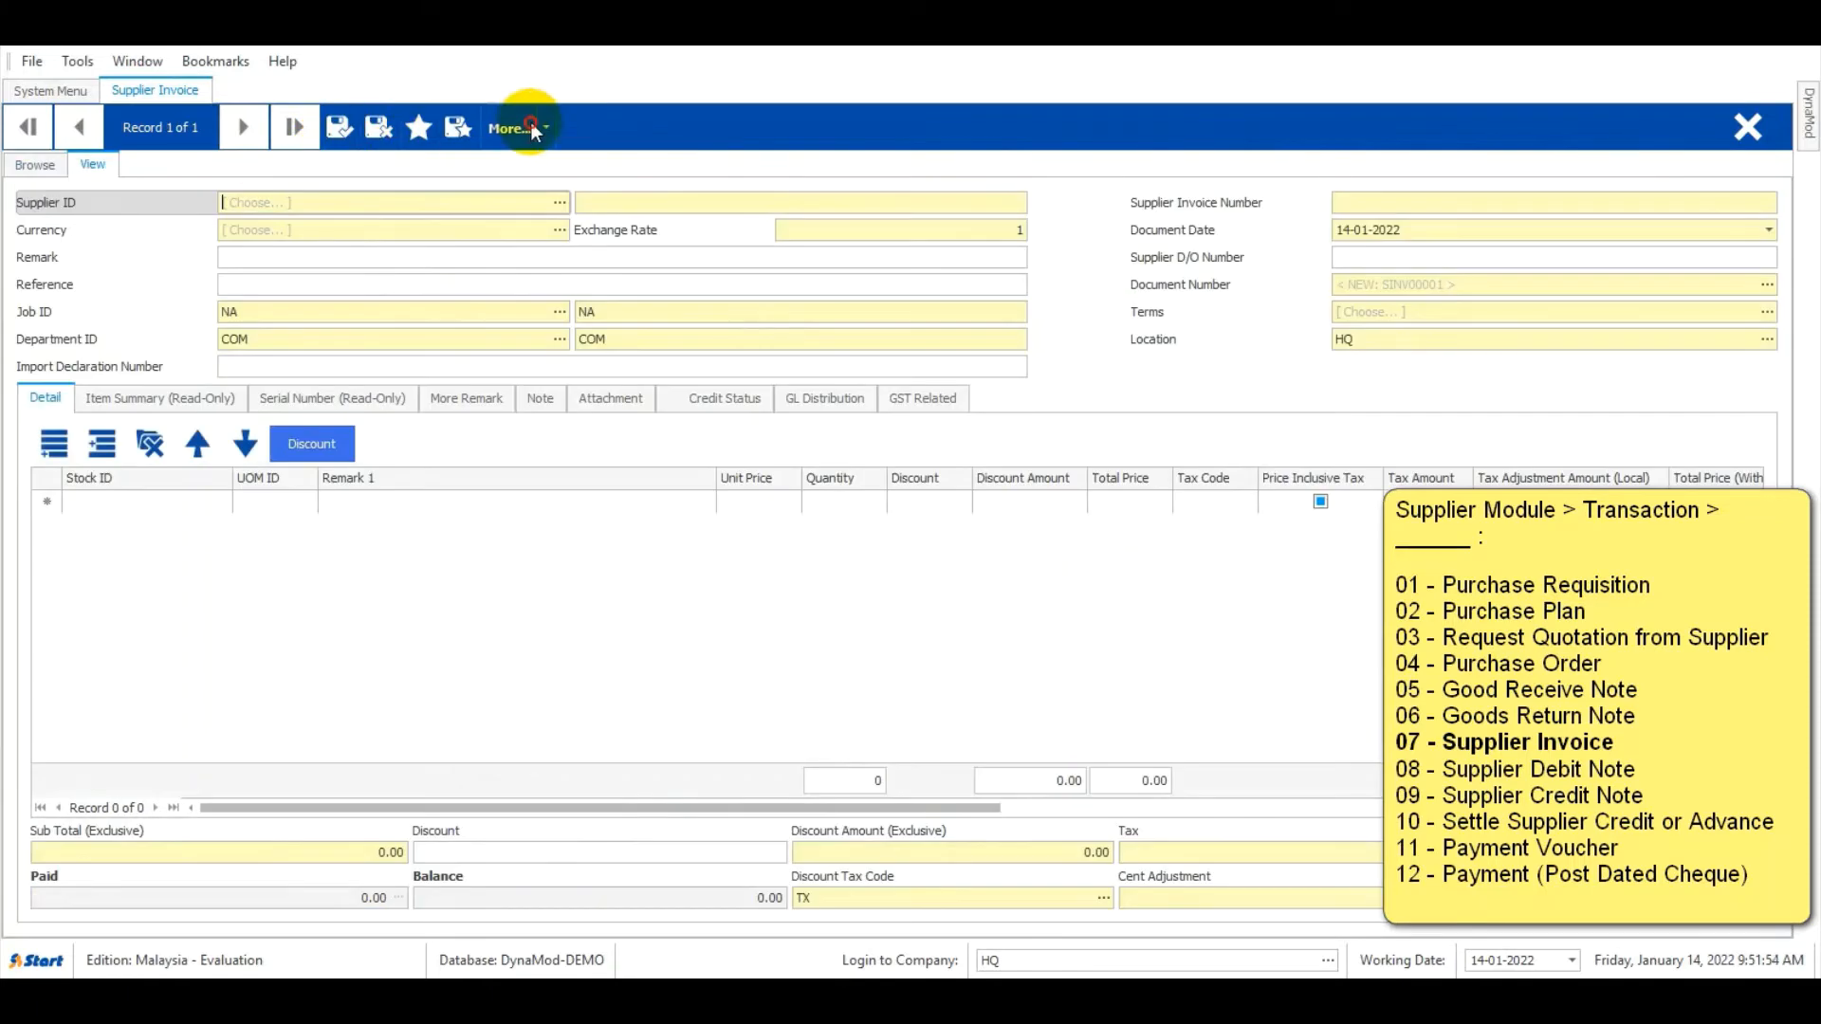
{"action": "left_click", "coordinate": [529, 125]}
{"action": "left_click", "coordinate": [553, 618]}
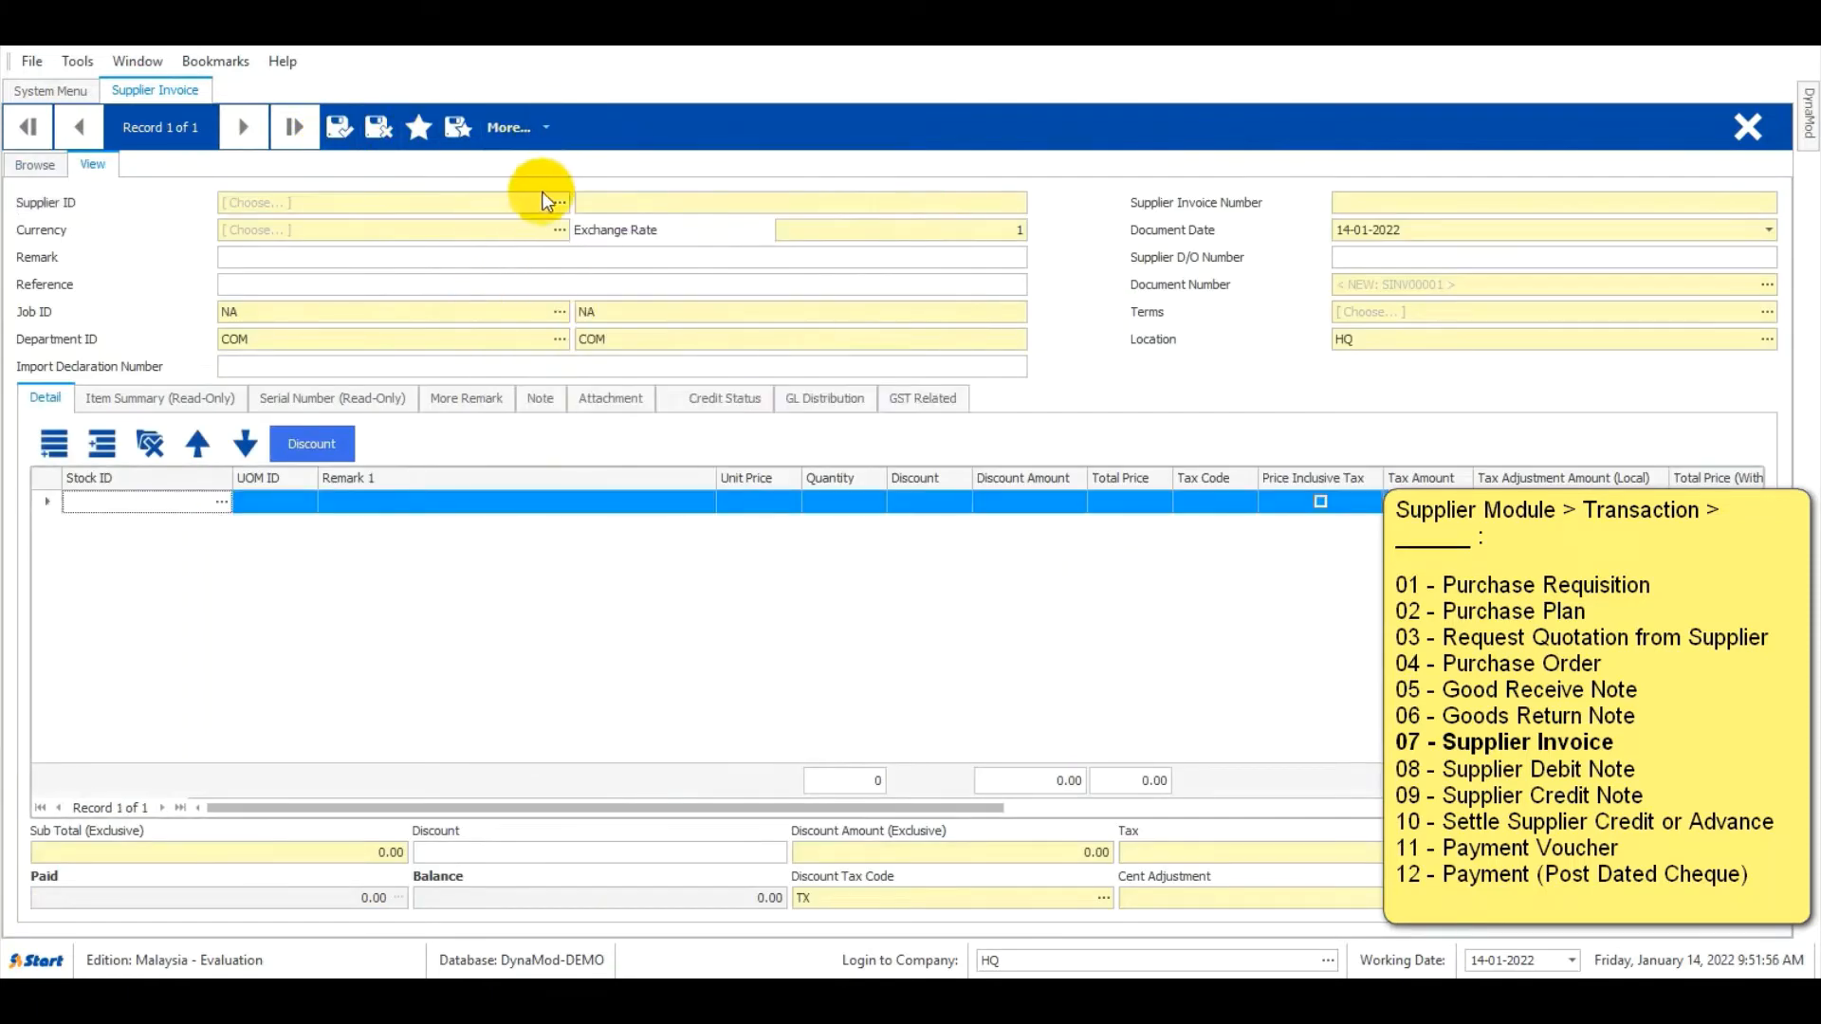
{"action": "left_click", "coordinate": [560, 202]}
{"action": "double_click", "coordinate": [702, 289]}
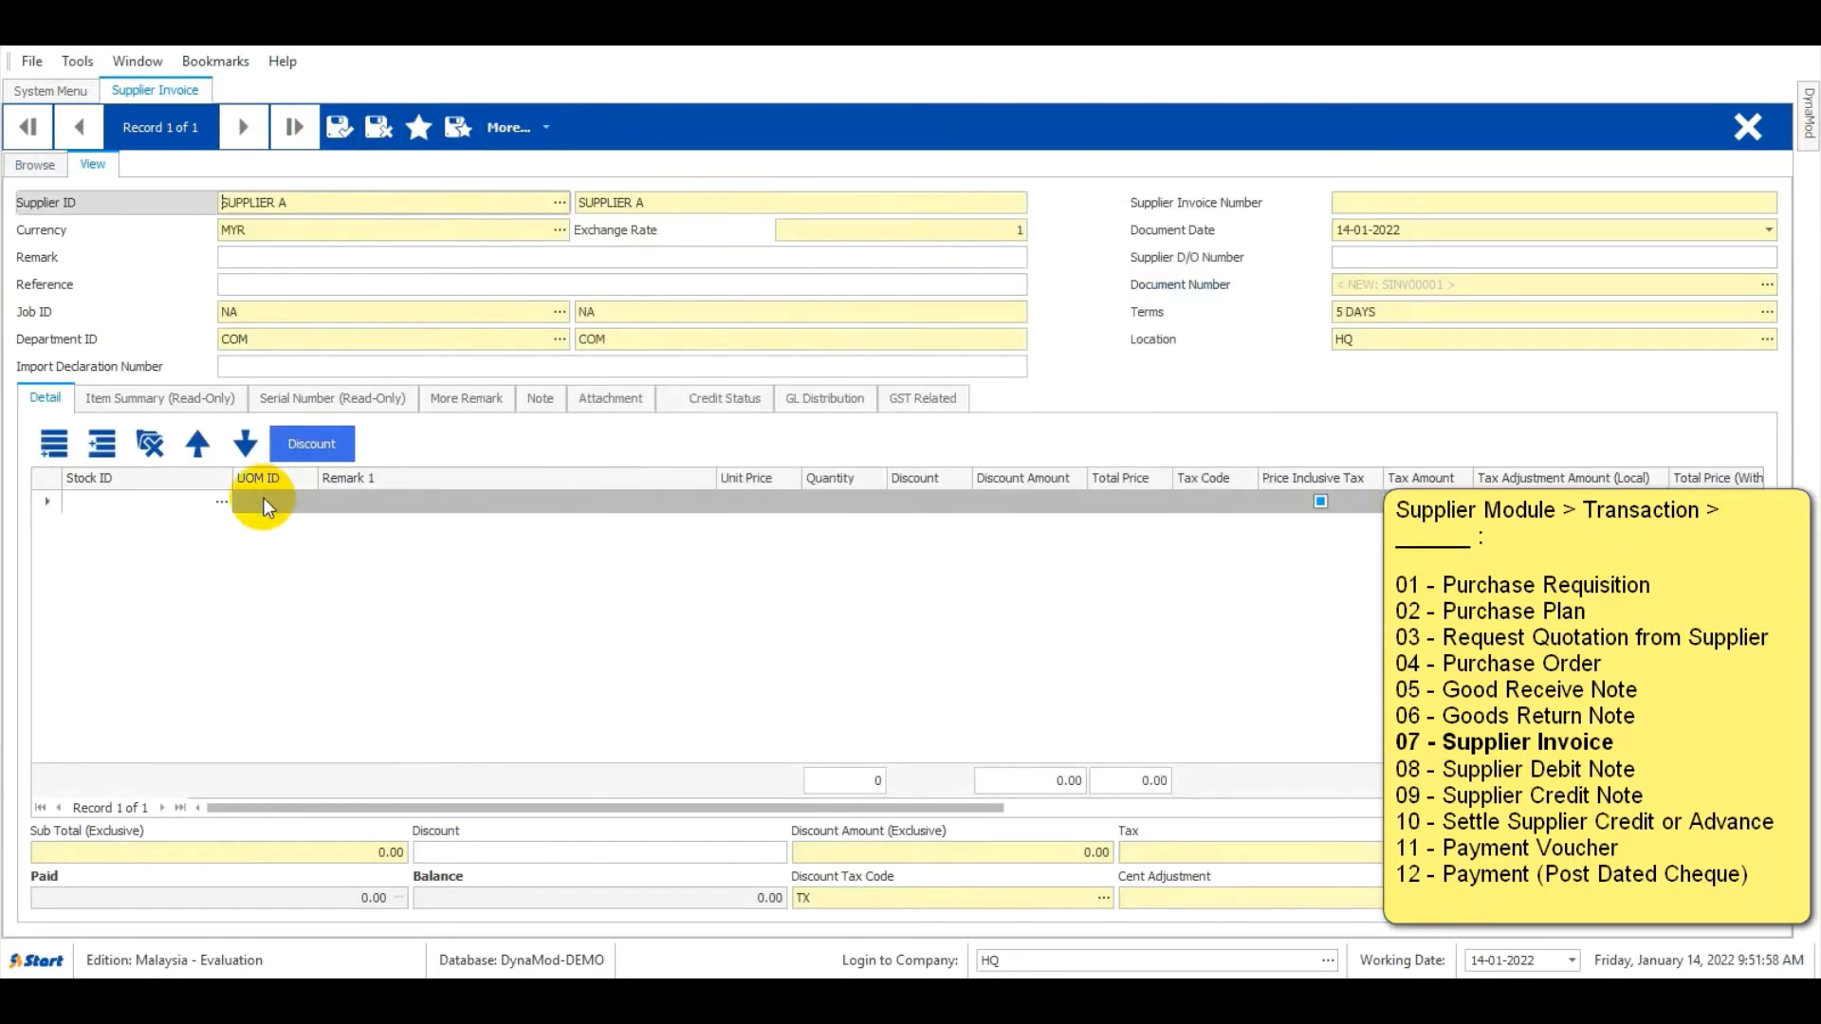
Add the stock item HAMPER01 to the supplier invoice and try to save it without a supplier invoice number
{"action": "left_click", "coordinate": [220, 501]}
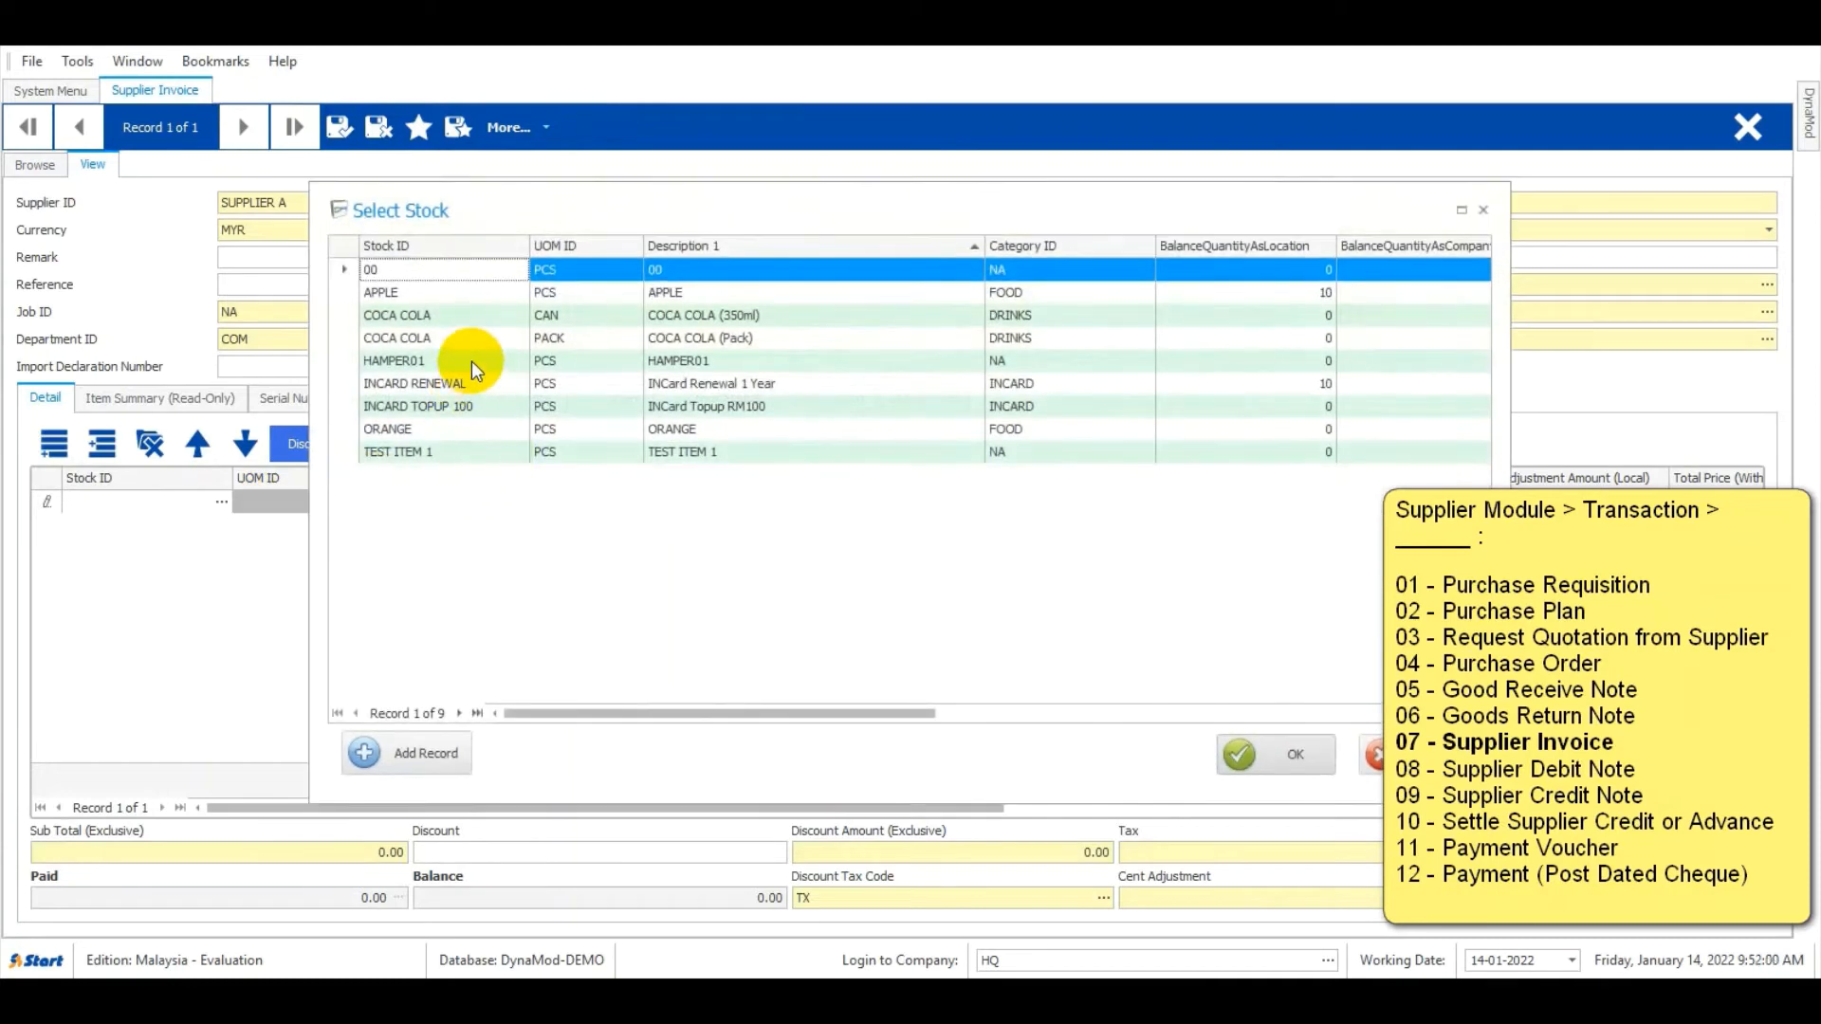
{"action": "double_click", "coordinate": [470, 362]}
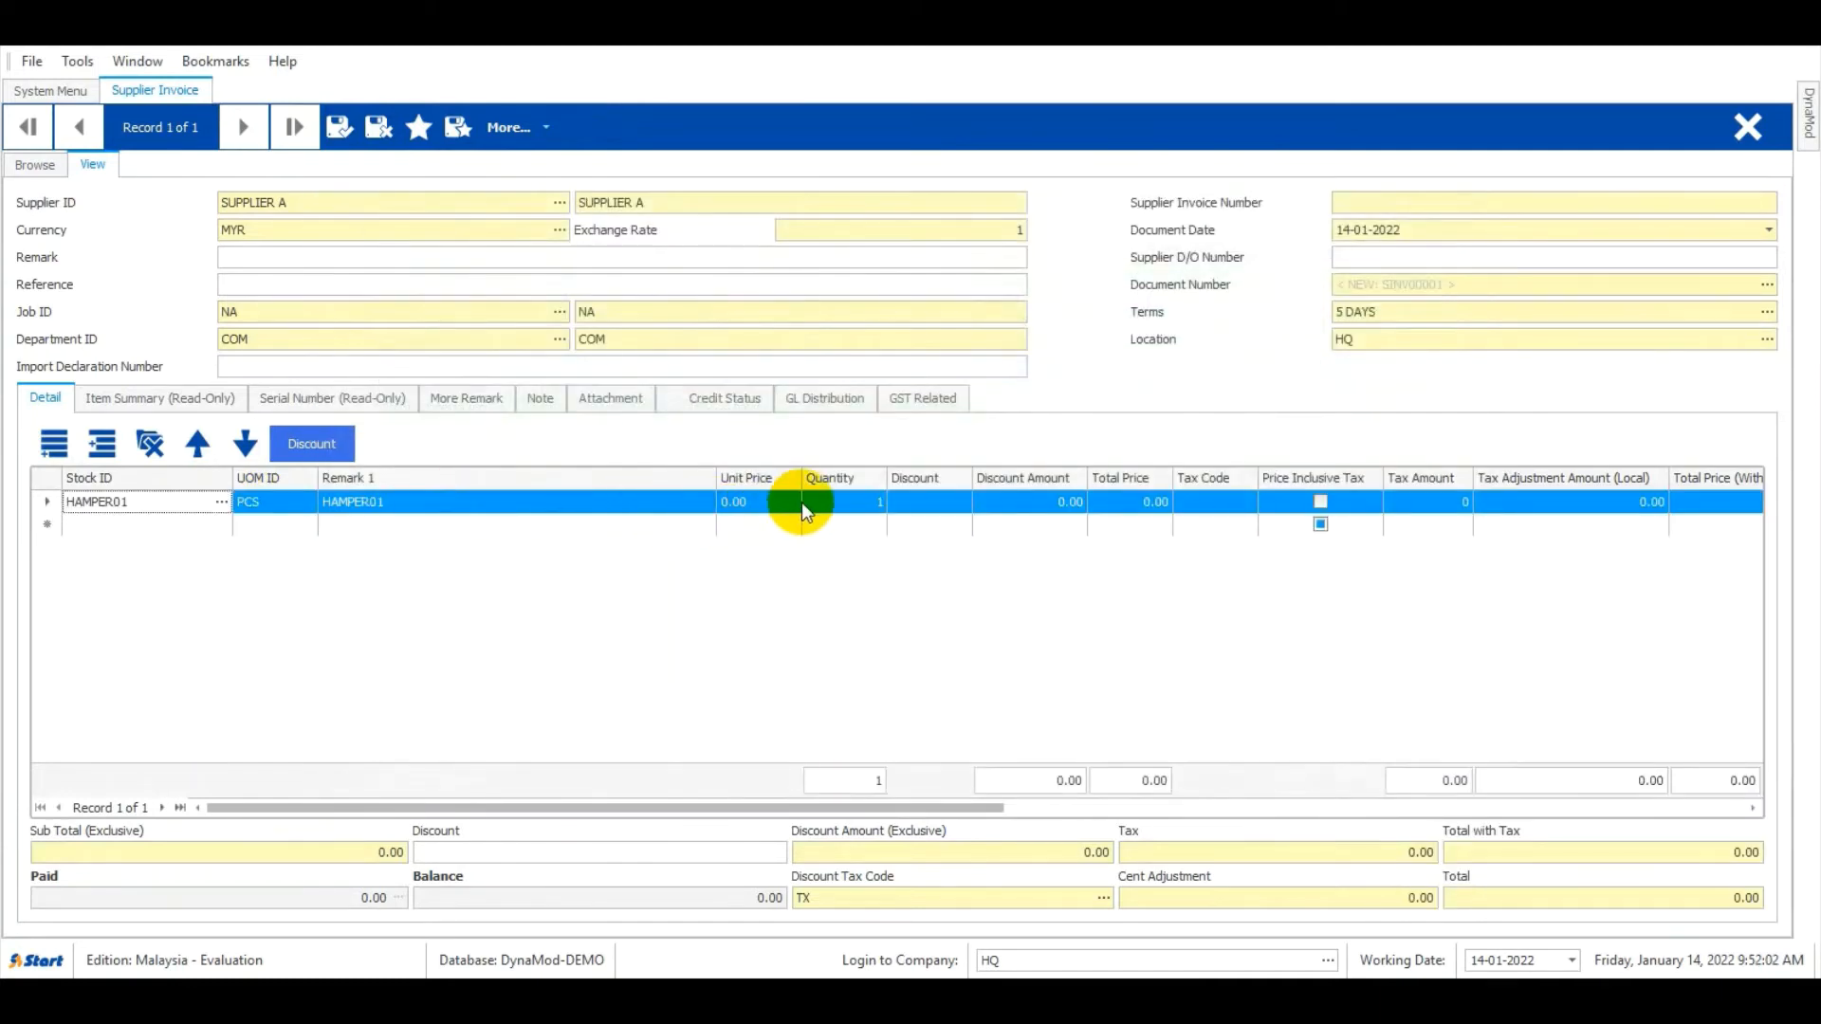
{"action": "left_click", "coordinate": [340, 127]}
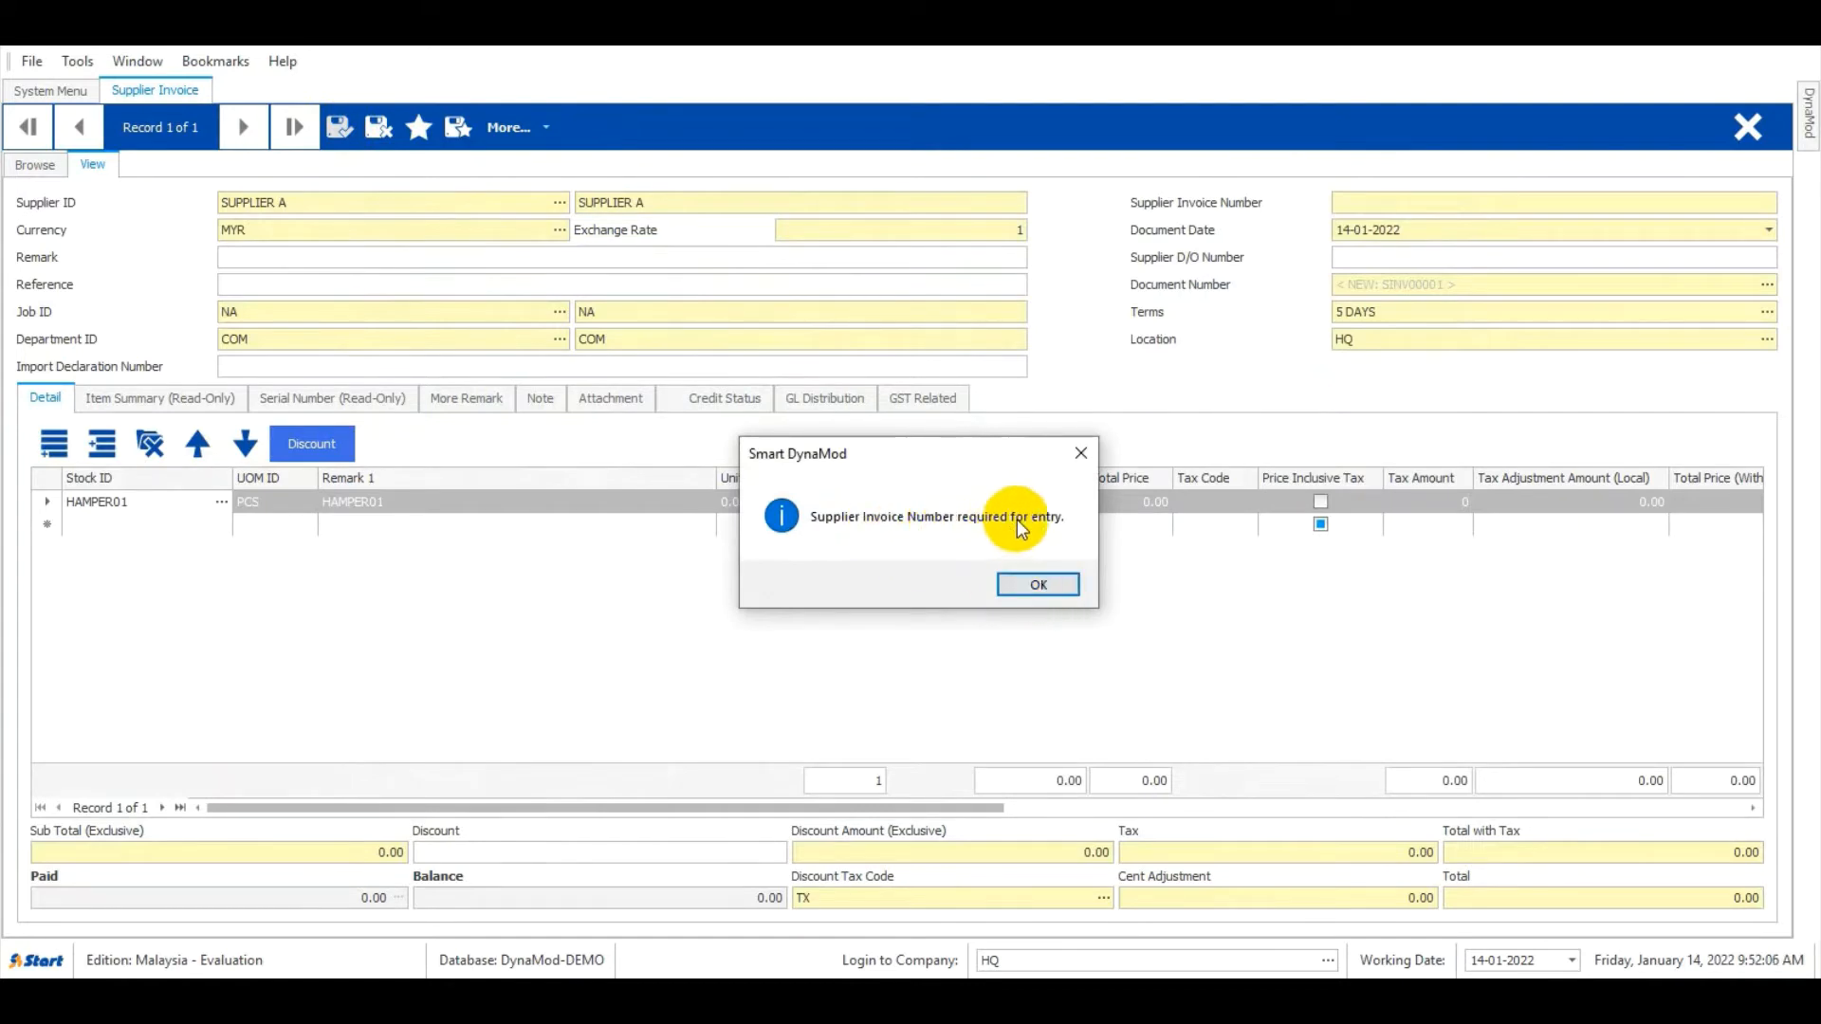
{"action": "left_click", "coordinate": [1038, 584]}
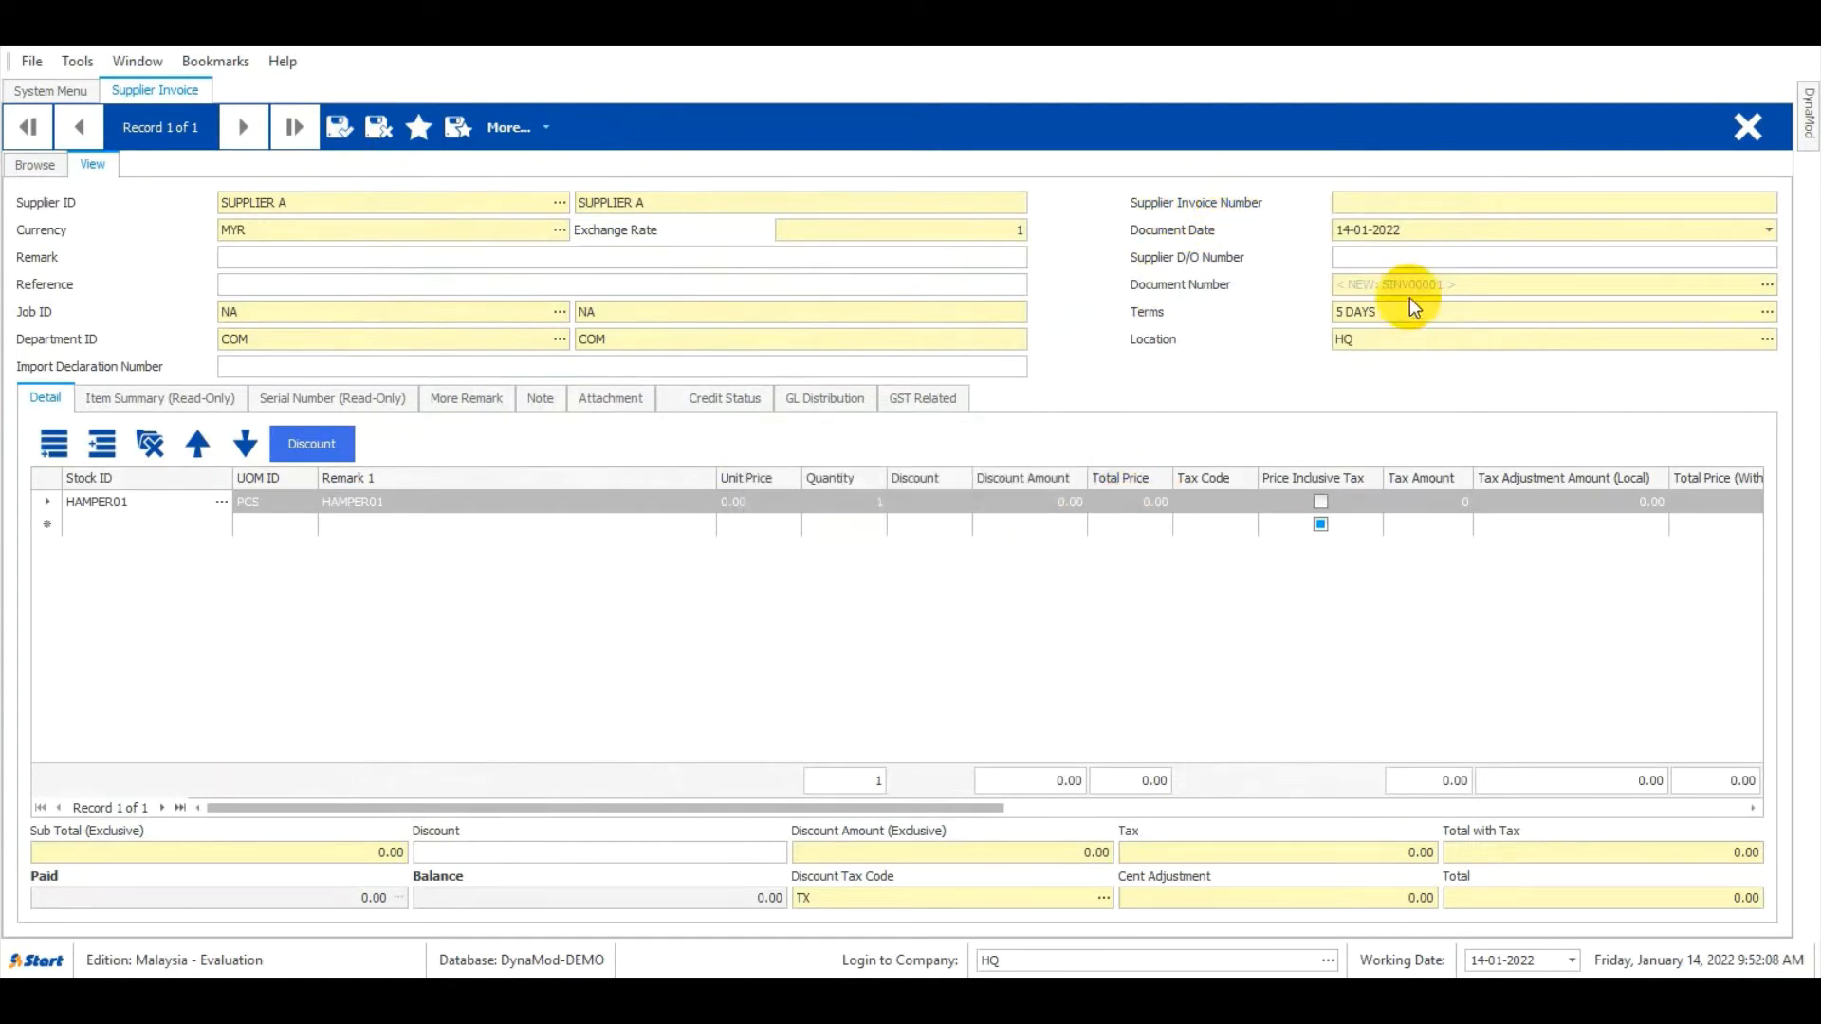
Set the supplier invoice number to SINV00001, and save and close the supplier invoice
{"action": "left_click", "coordinate": [1412, 202]}
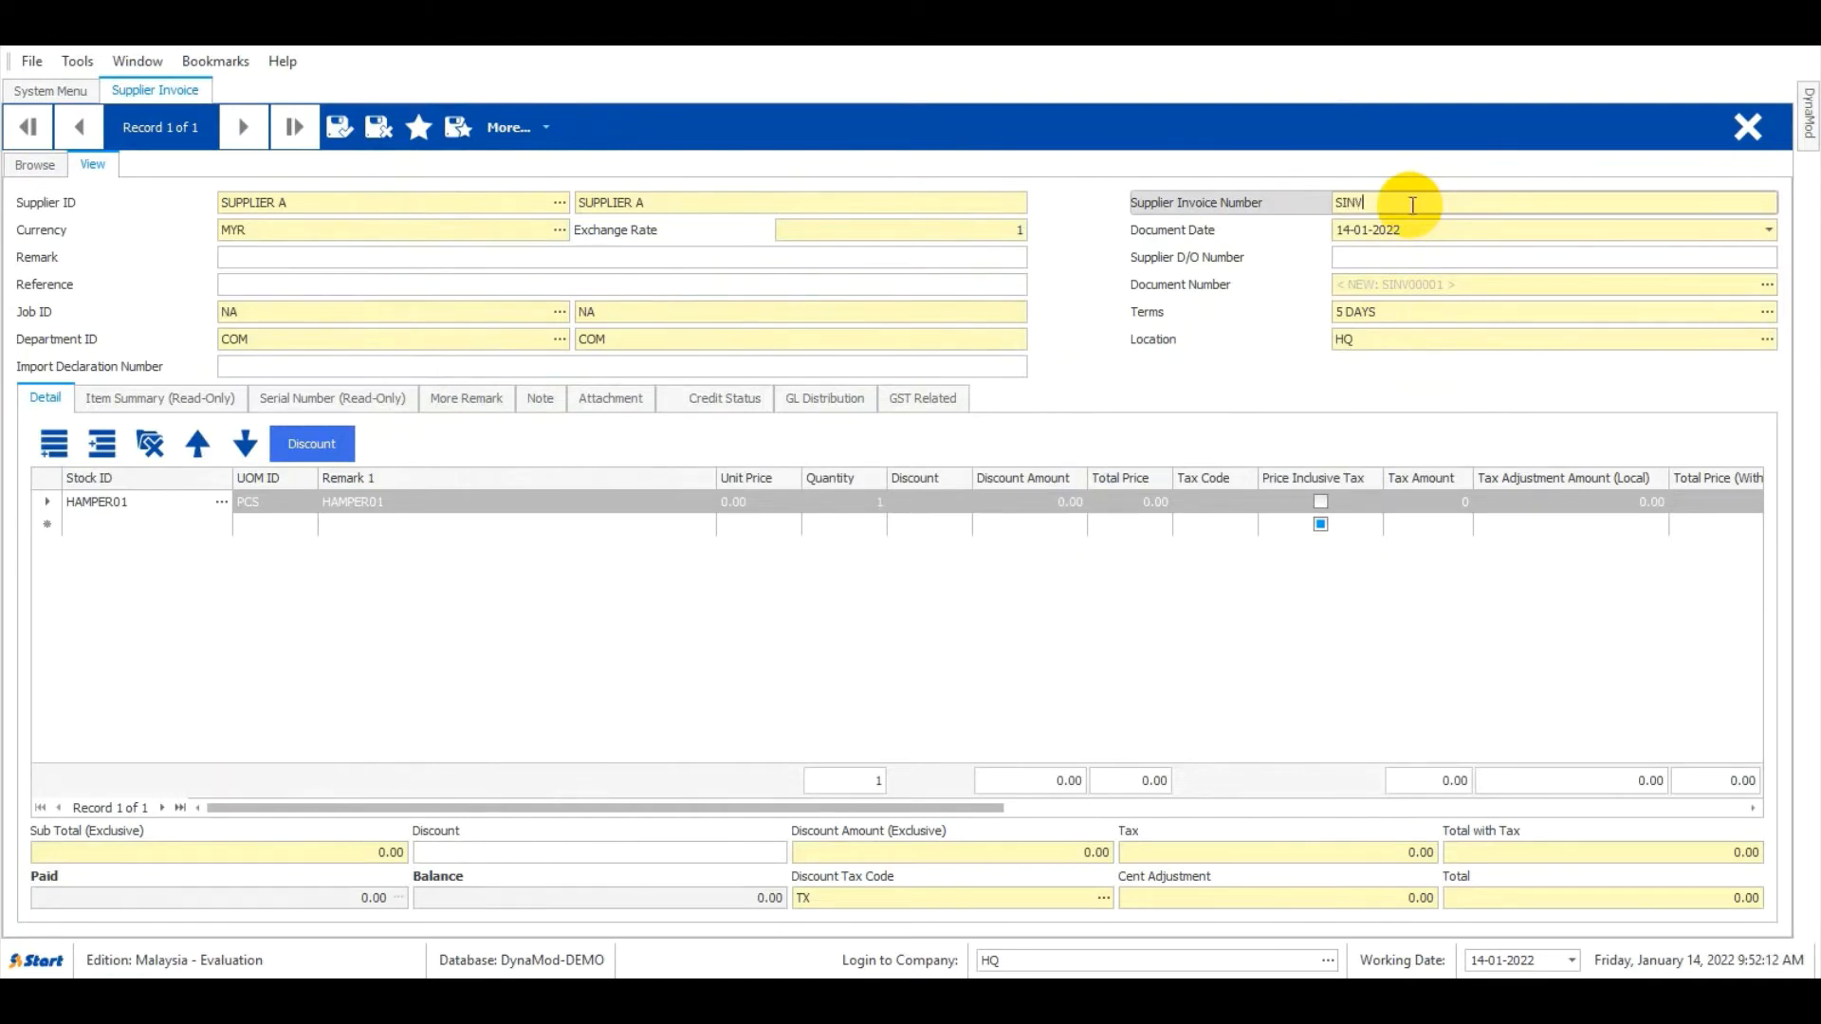
{"action": "type", "text": "SINV00001"}
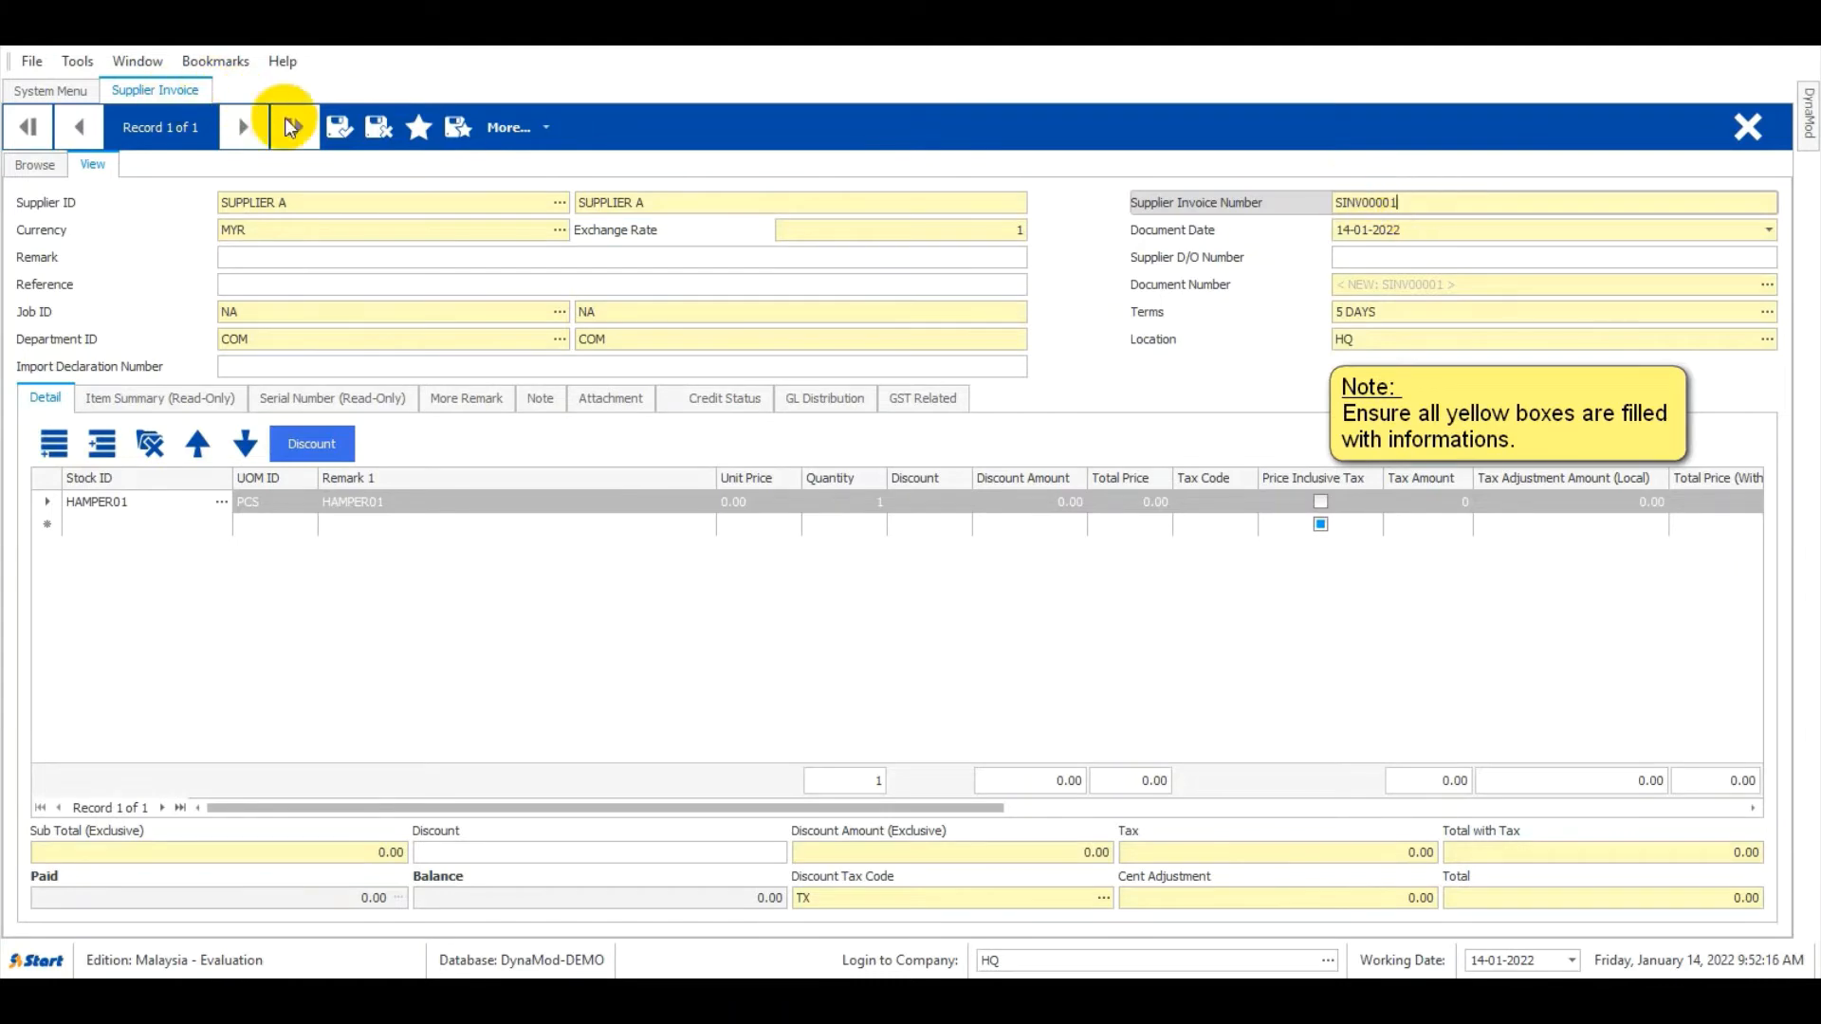
{"action": "left_click", "coordinate": [322, 133]}
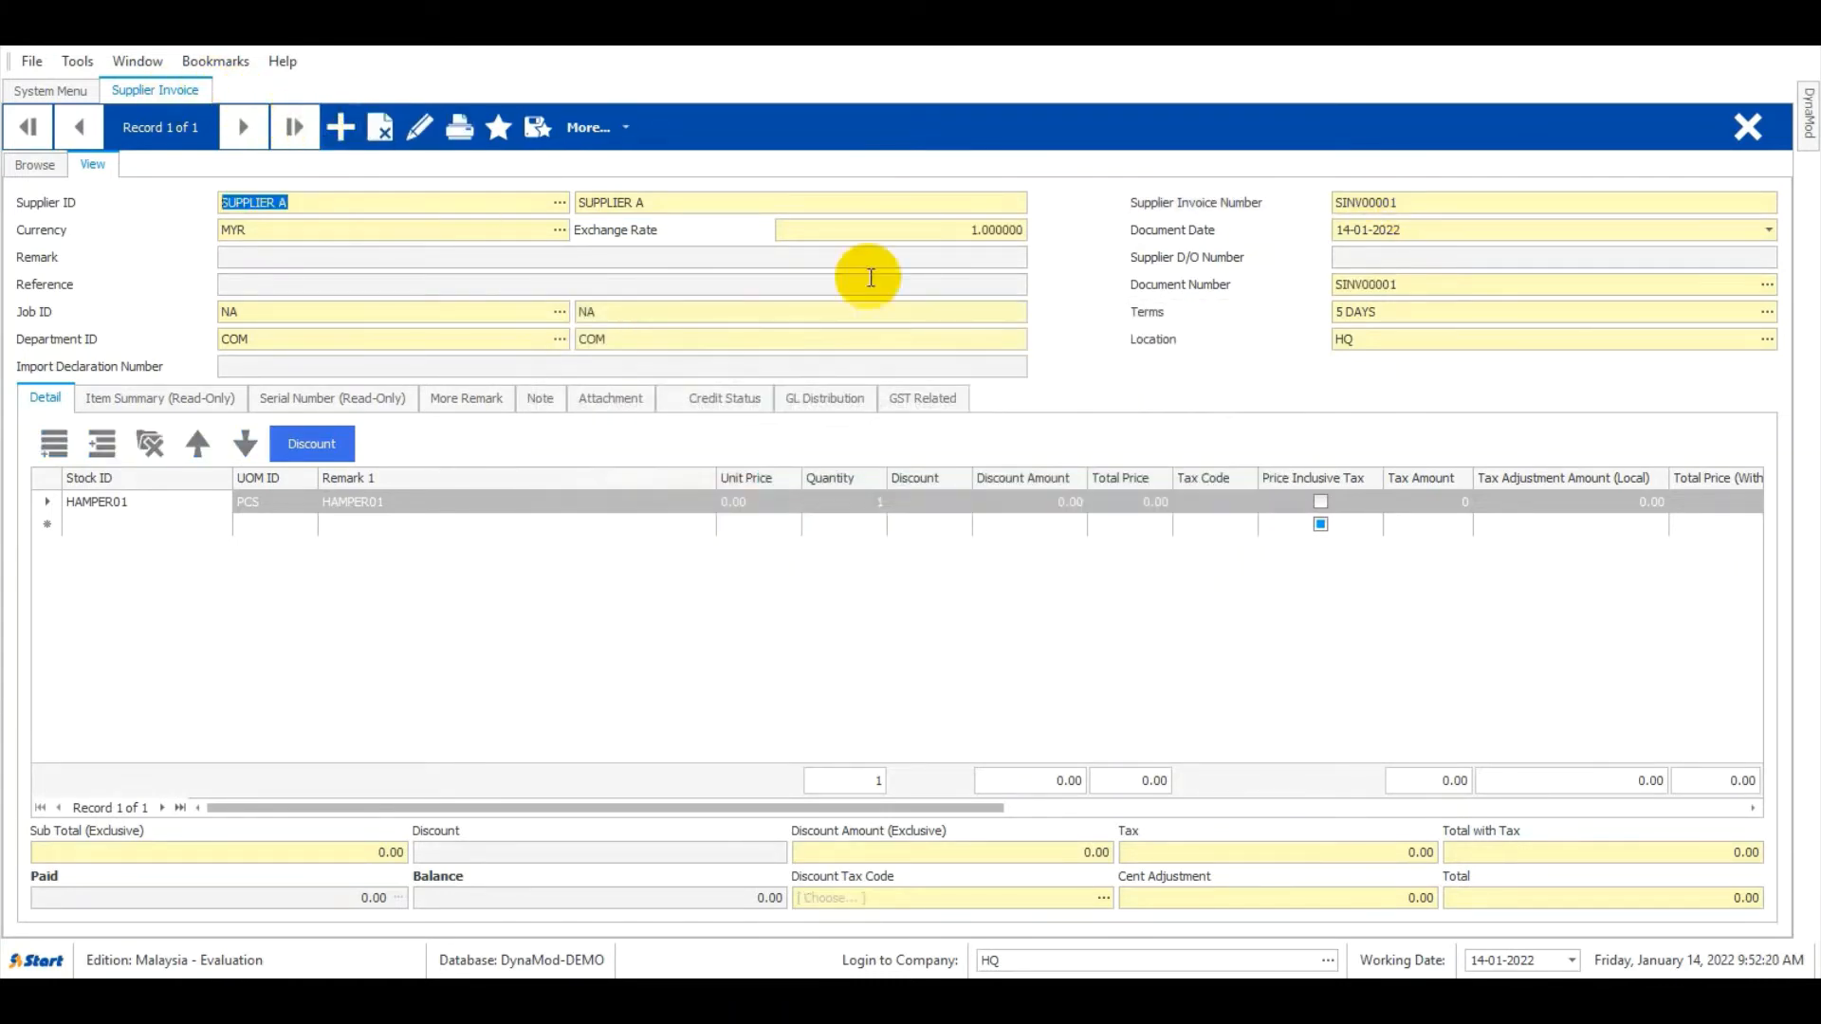
{"action": "left_click", "coordinate": [1747, 127]}
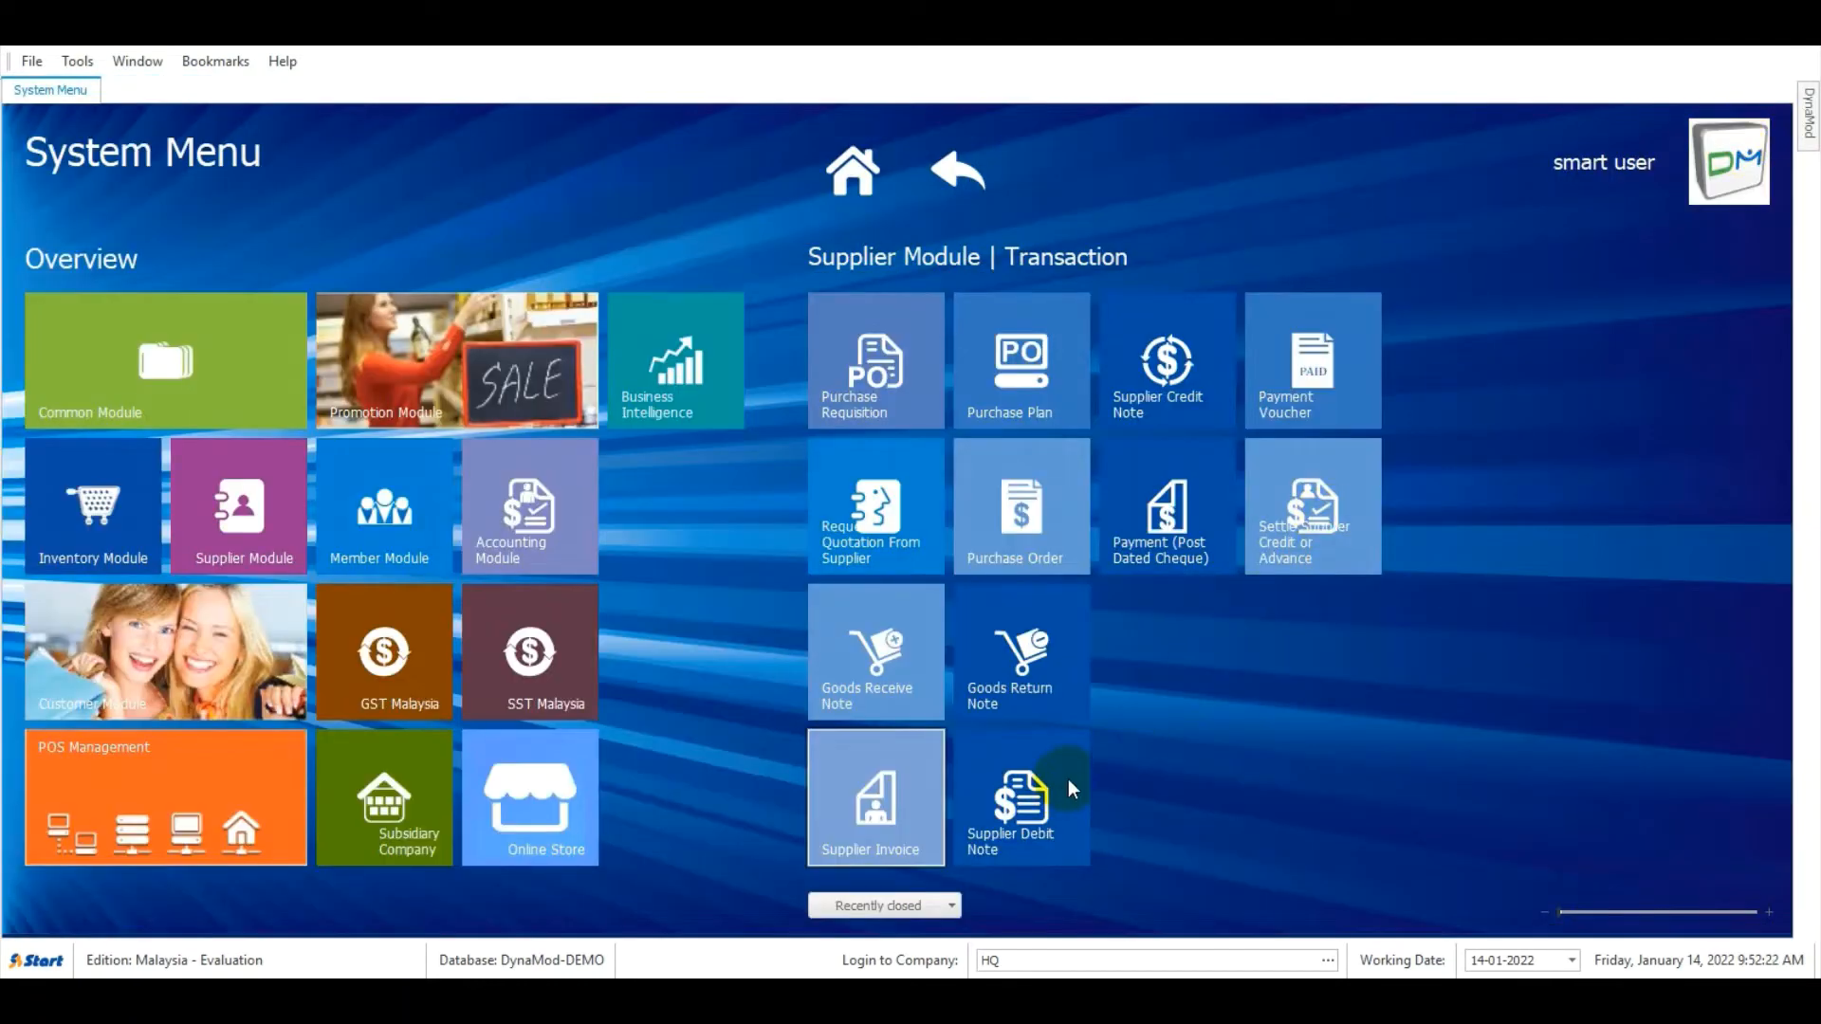
Create a new supplier debit note and select SUPPLIER A as the supplier
{"action": "left_click", "coordinate": [1051, 801]}
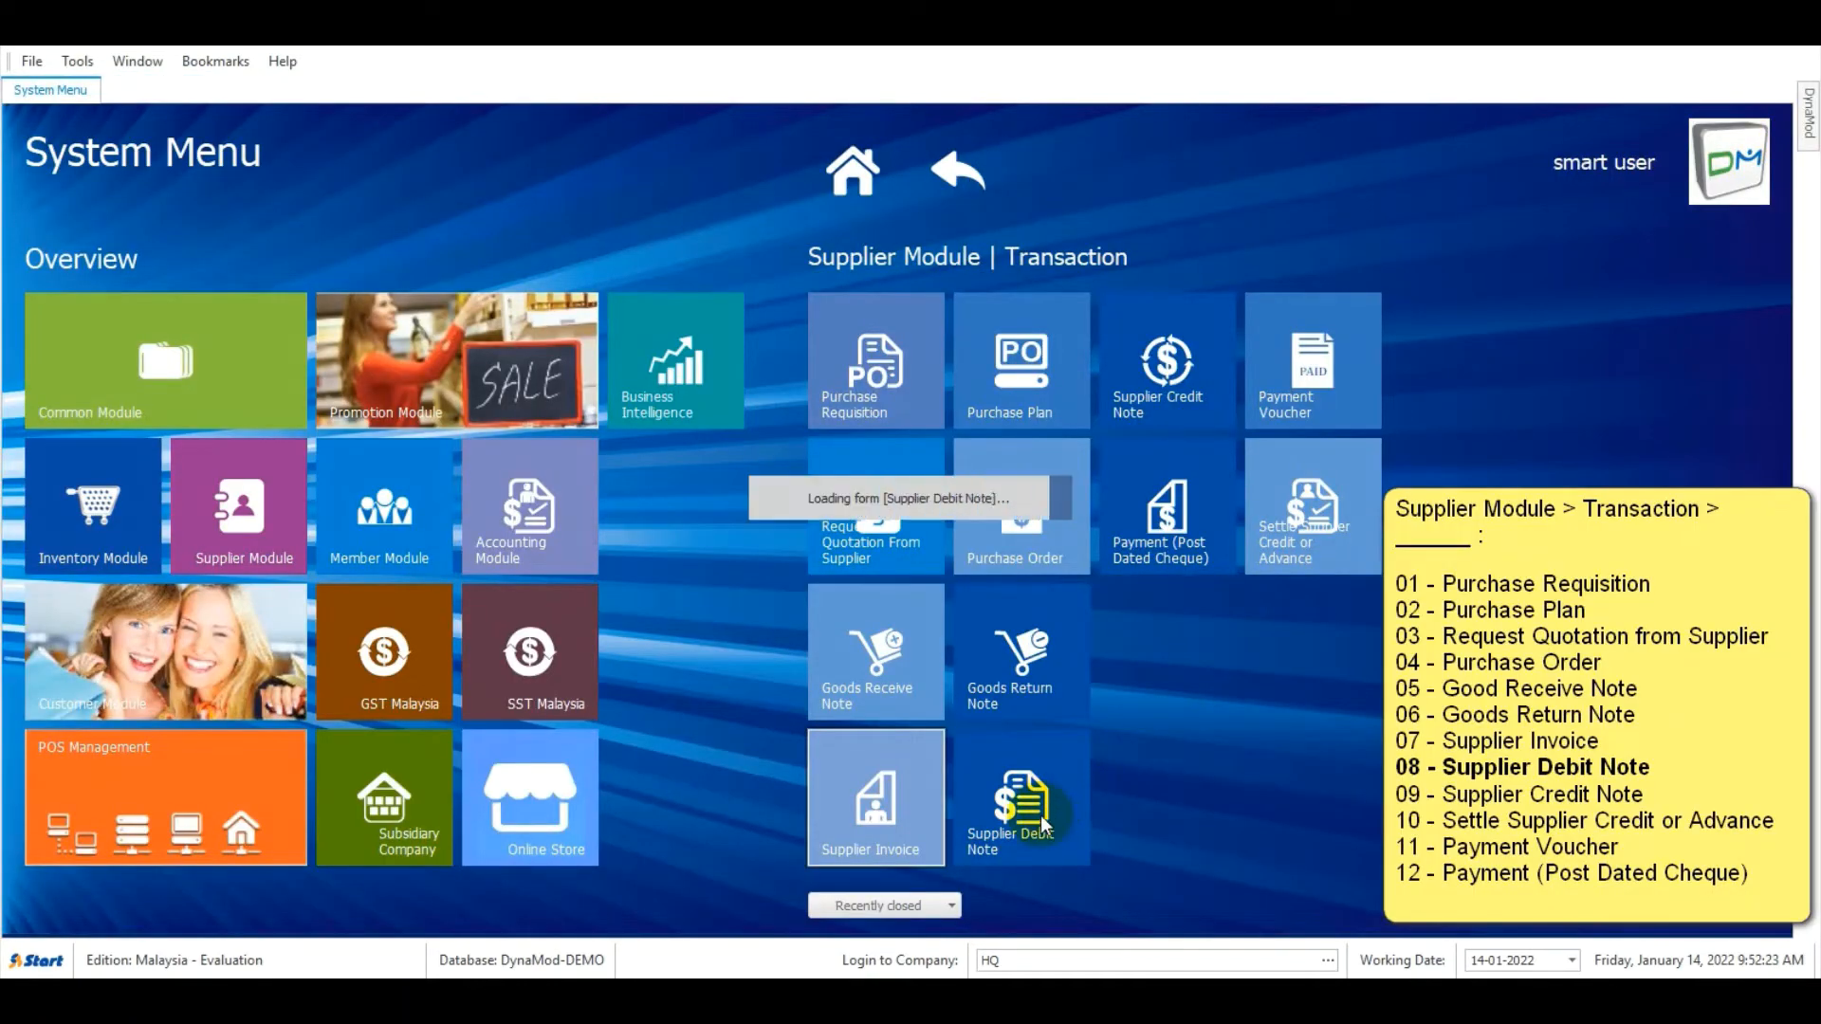
{"action": "left_click", "coordinate": [337, 133]}
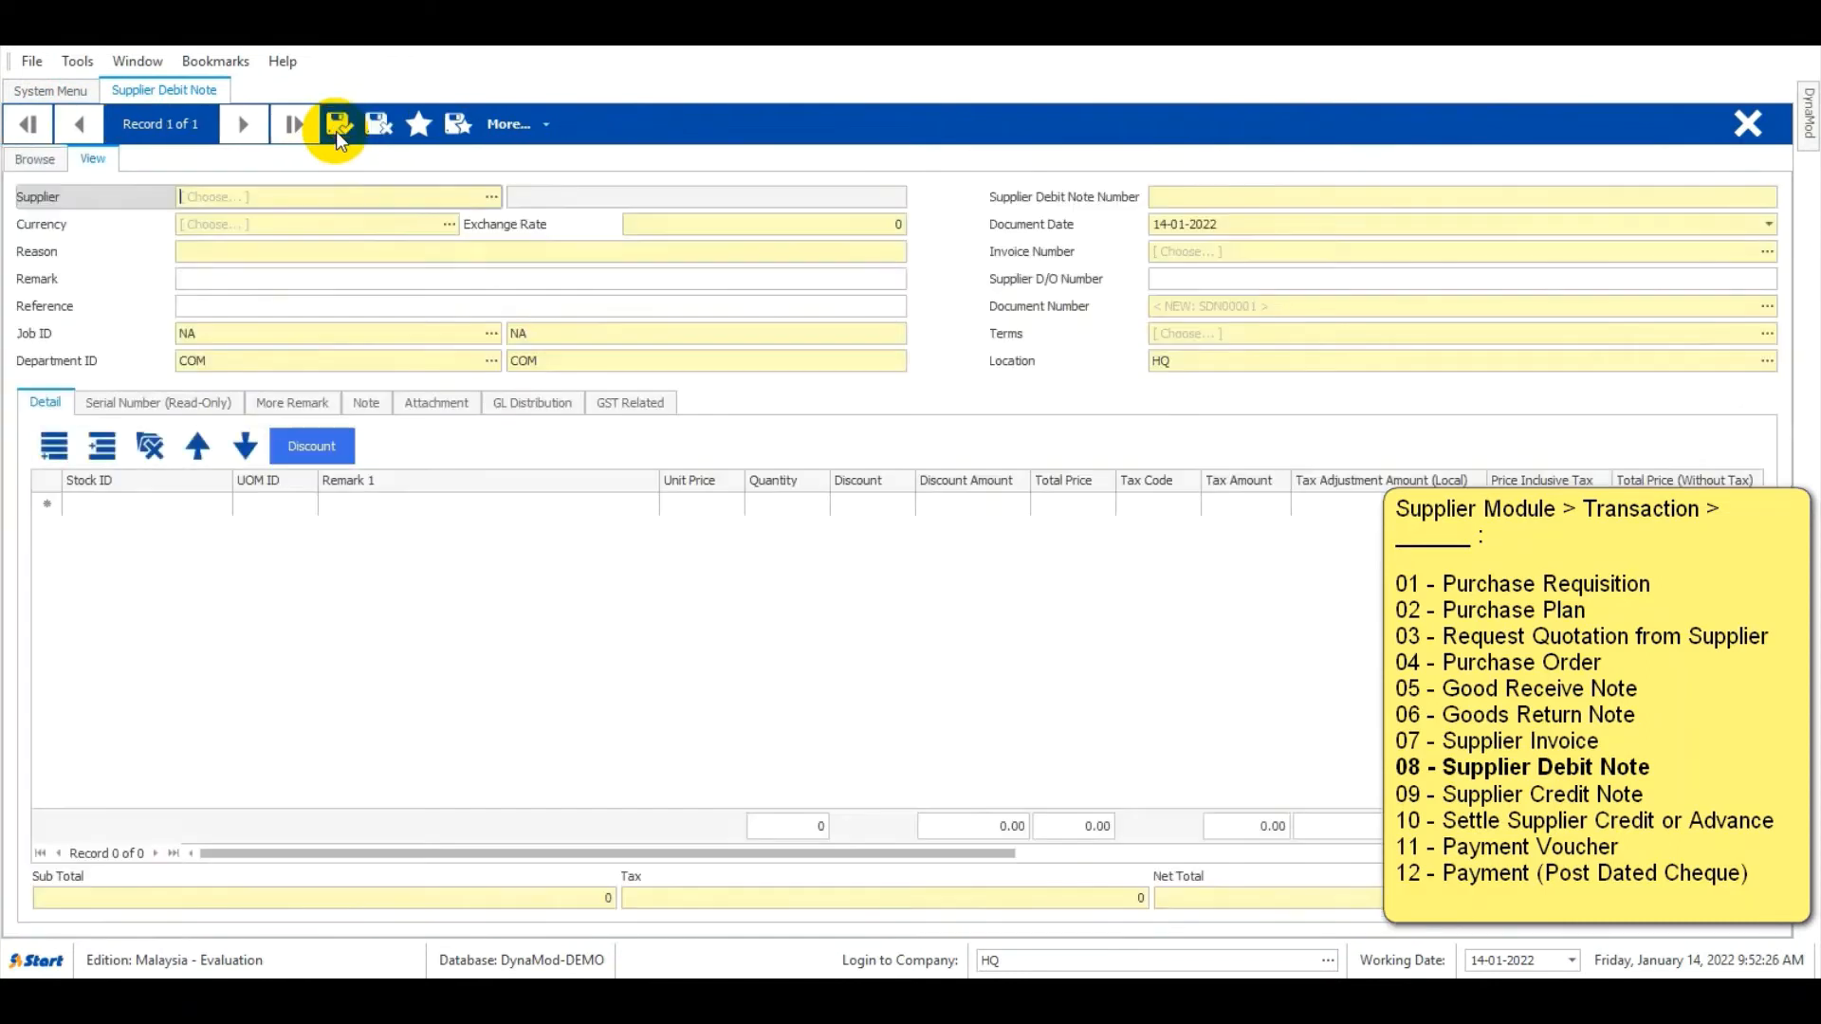
{"action": "left_click", "coordinate": [519, 126]}
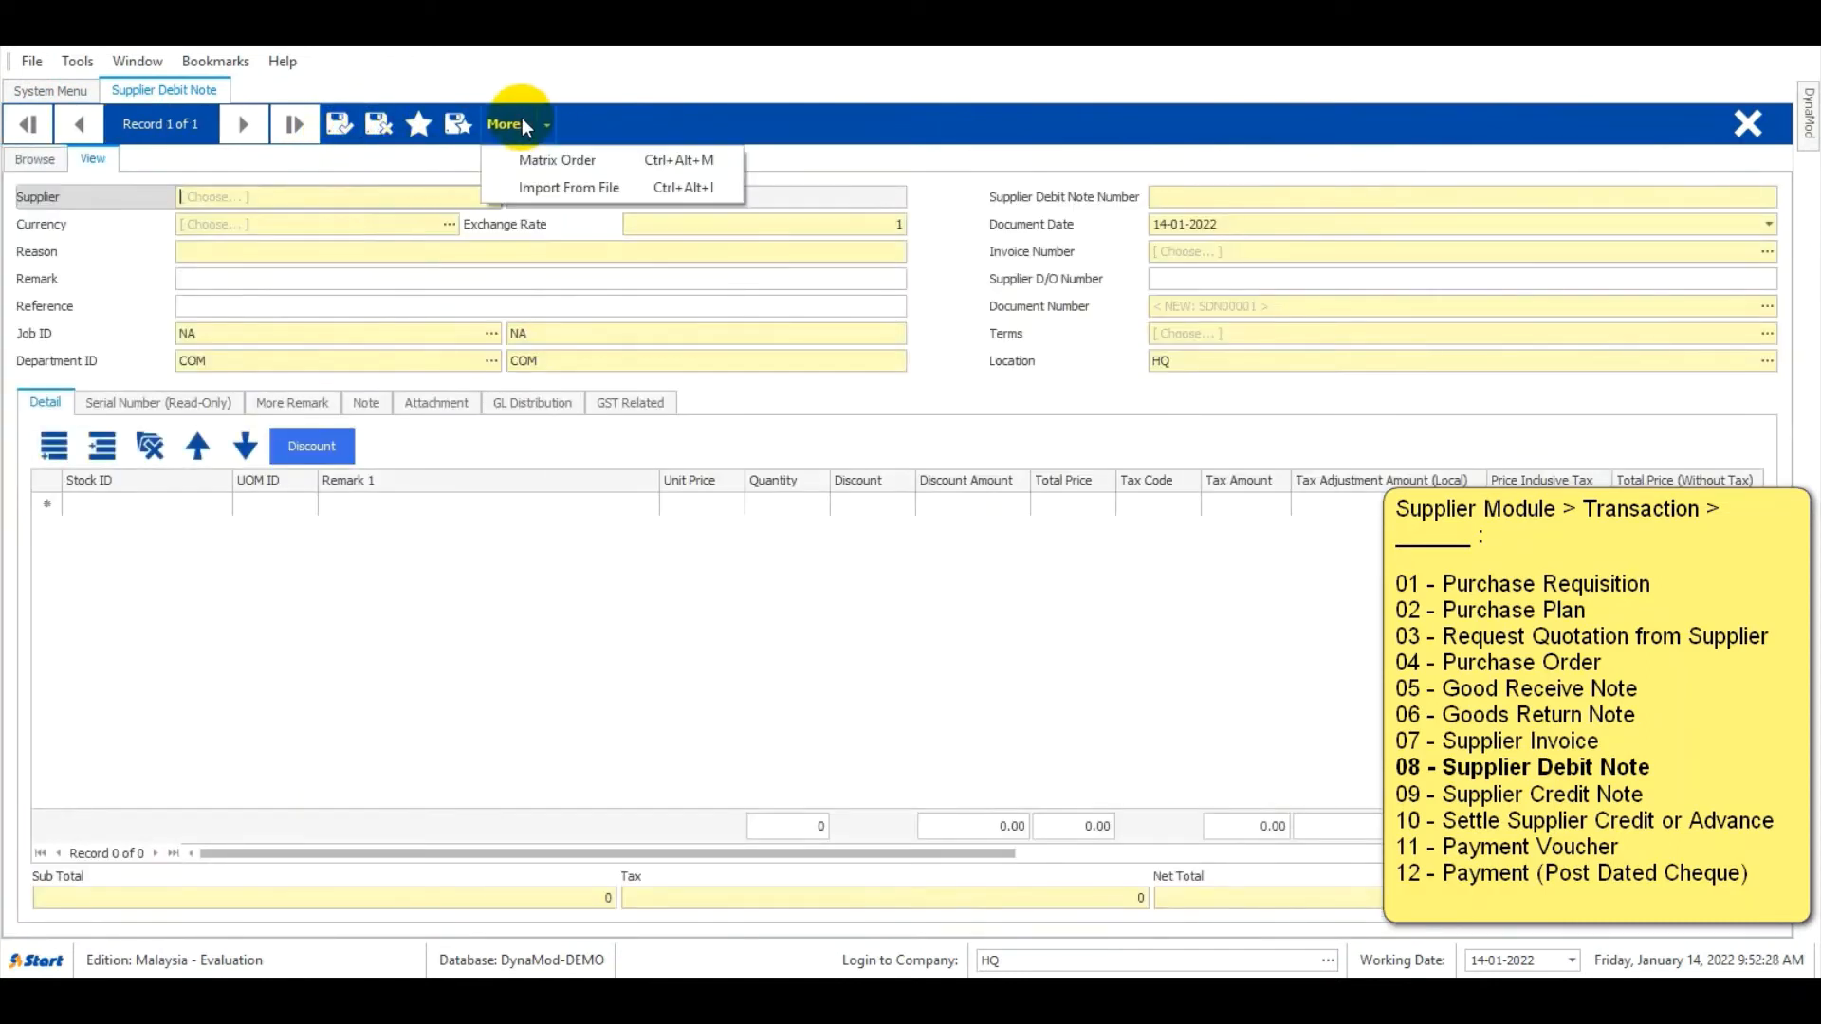
{"action": "left_click", "coordinate": [317, 199]}
{"action": "left_click", "coordinate": [489, 197]}
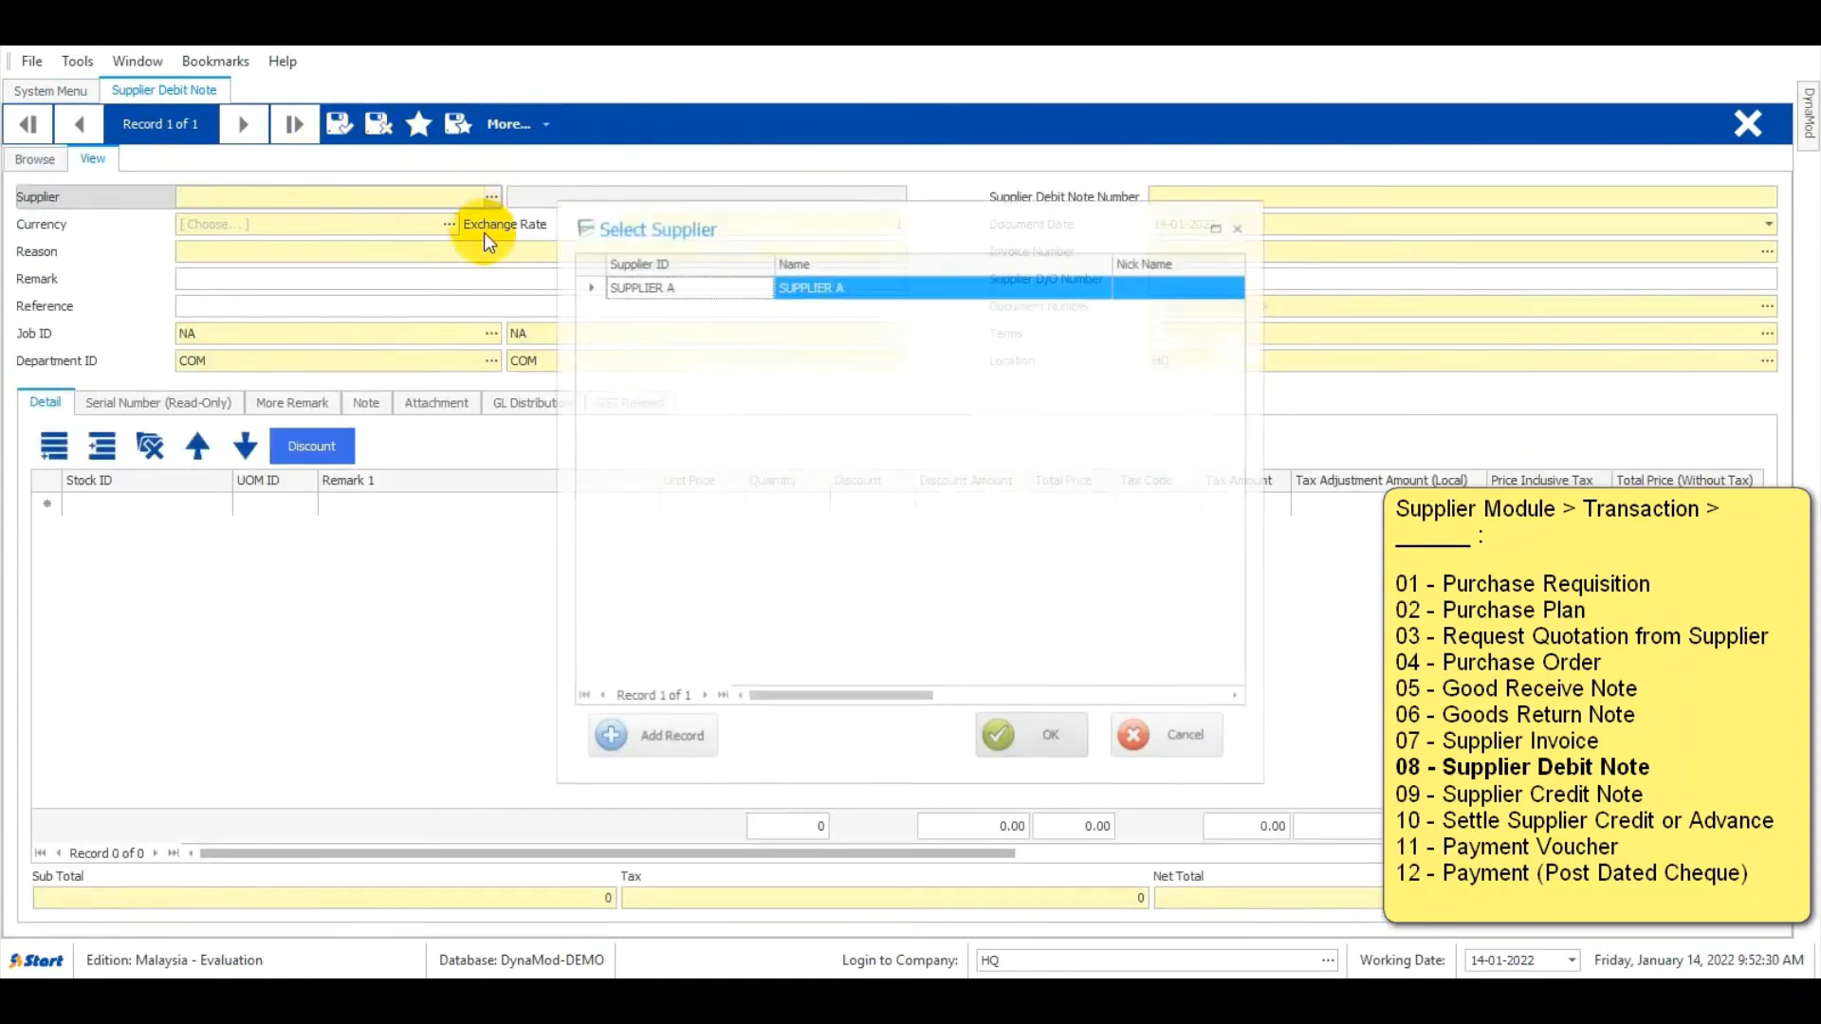
{"action": "double_click", "coordinate": [695, 286]}
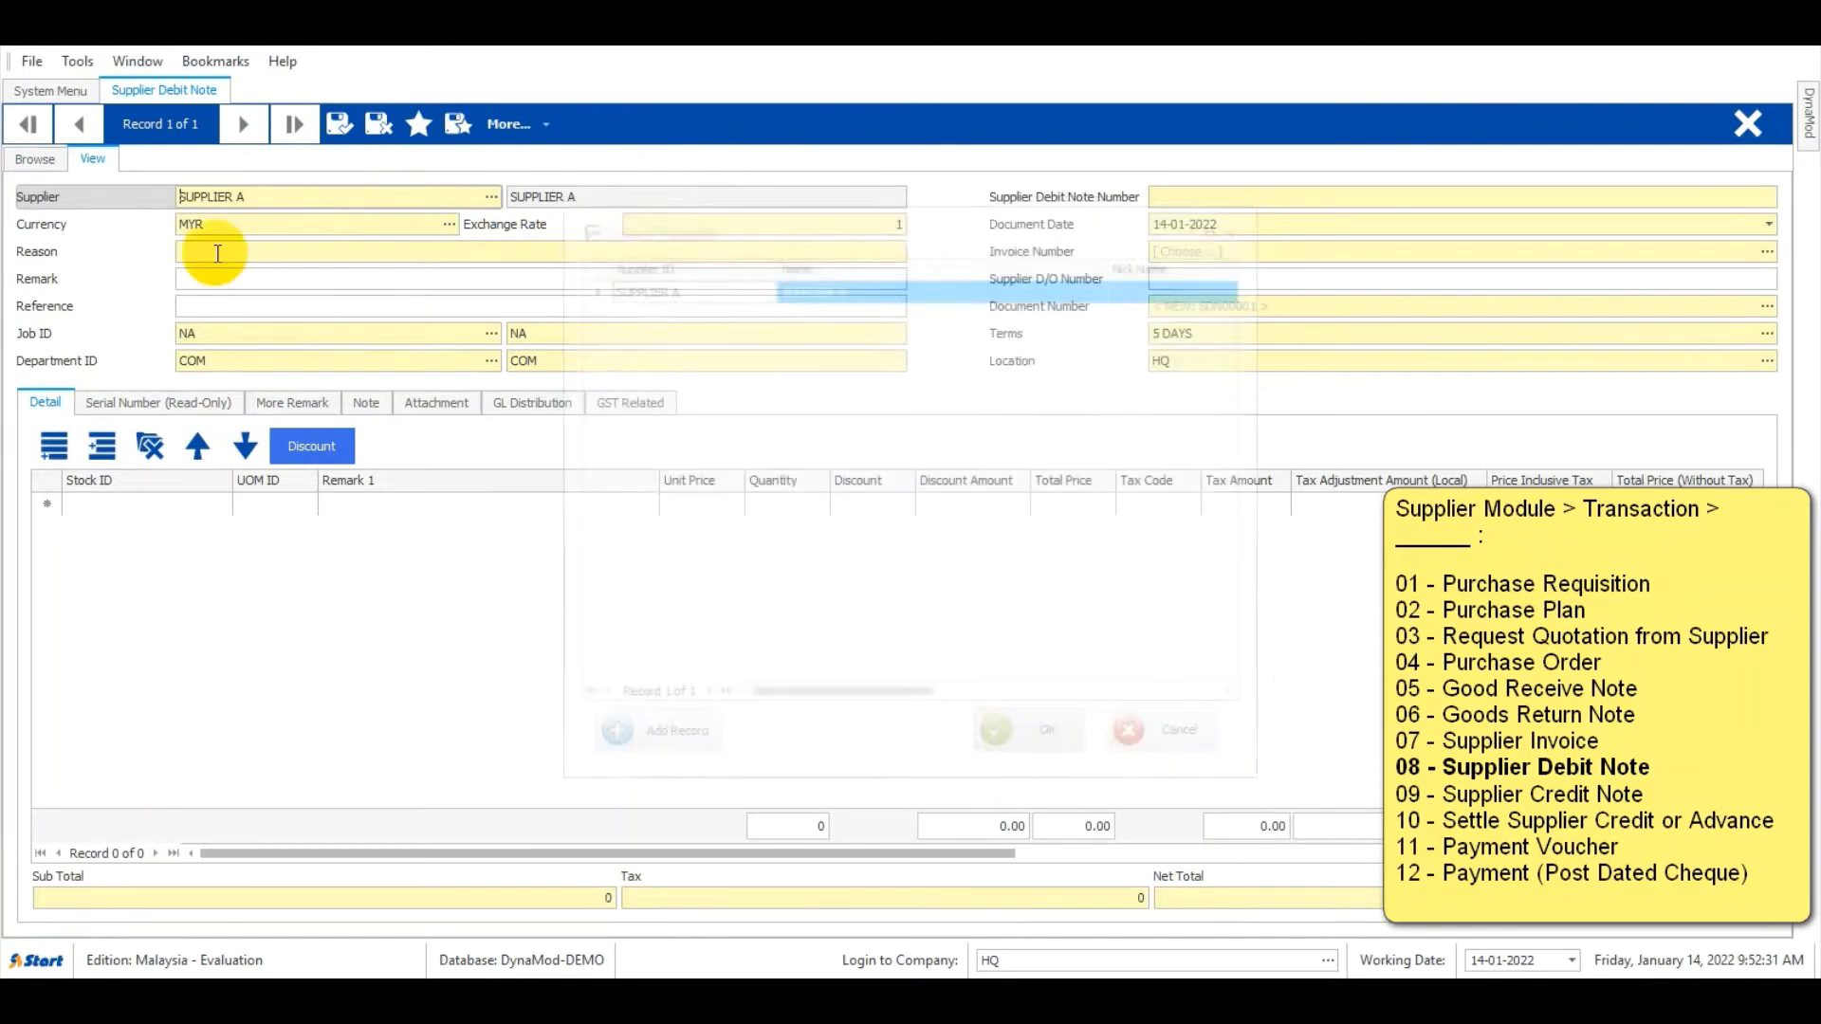
Add the COCA COLA (350ml) stock item in CAN units and try to save the debit note without a debit note number
{"action": "left_click", "coordinate": [178, 502]}
{"action": "left_click", "coordinate": [220, 503]}
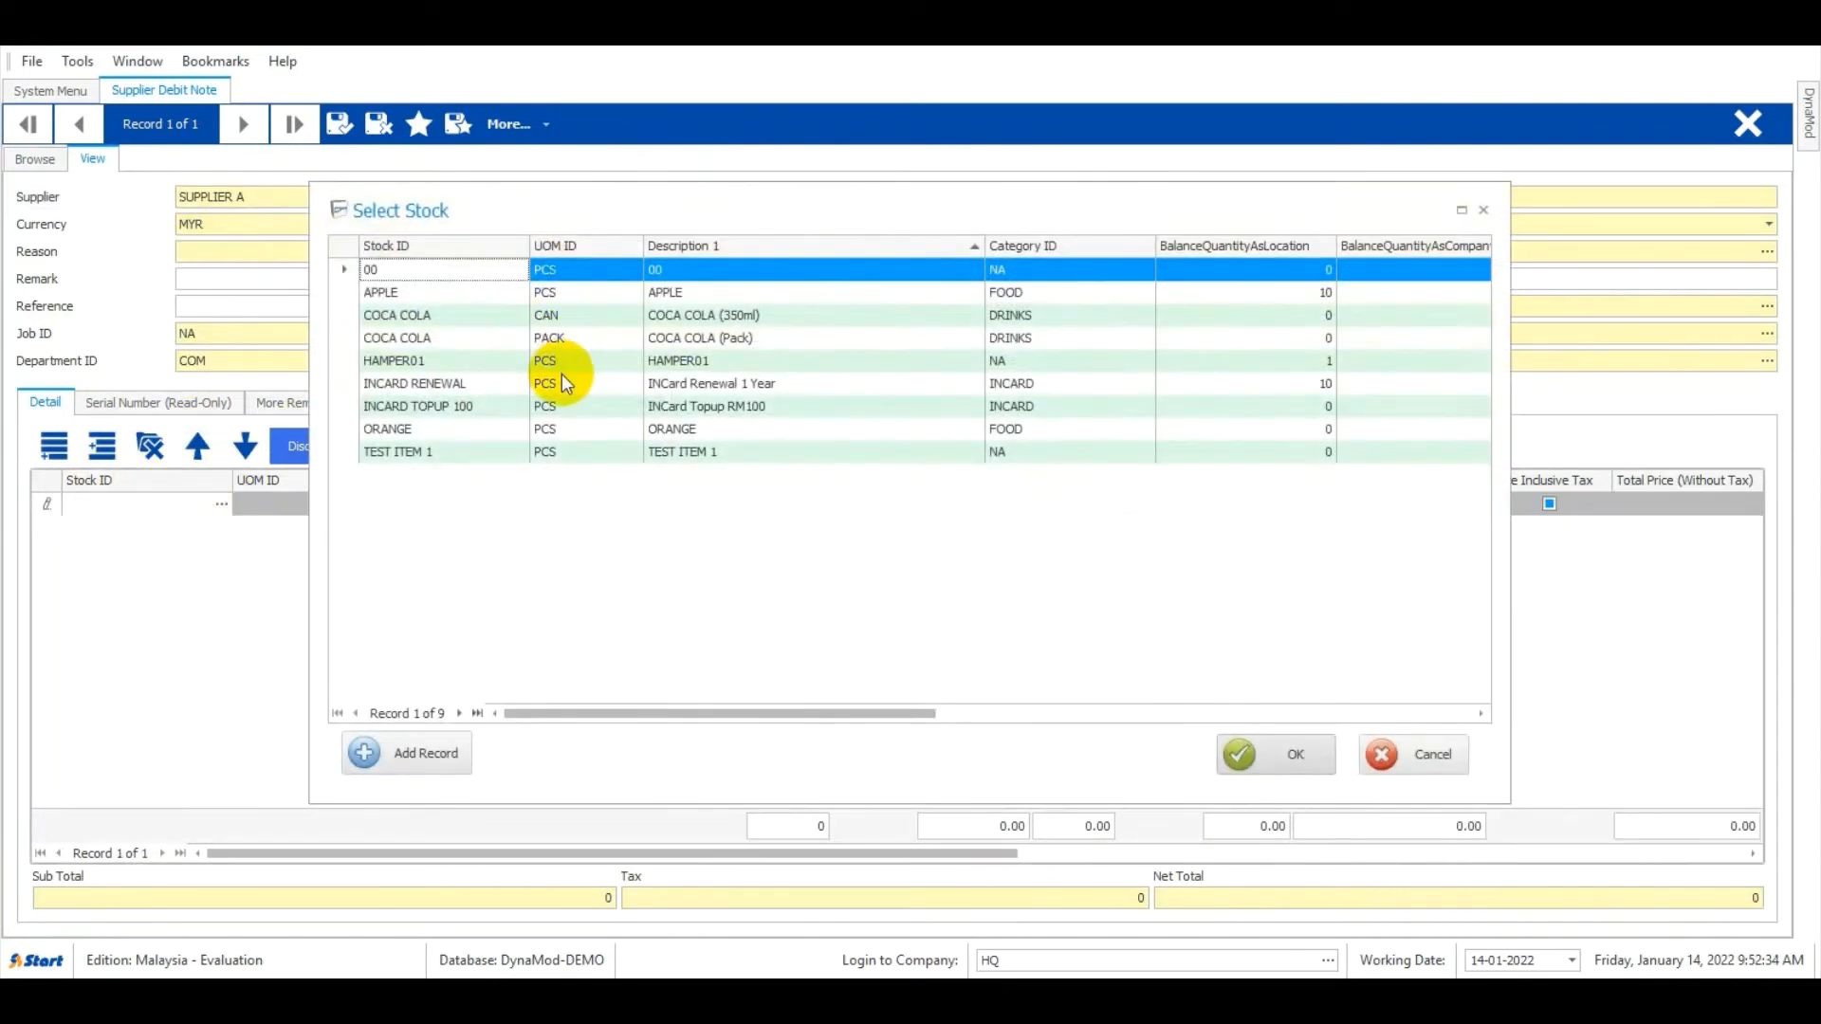
{"action": "double_click", "coordinate": [573, 317]}
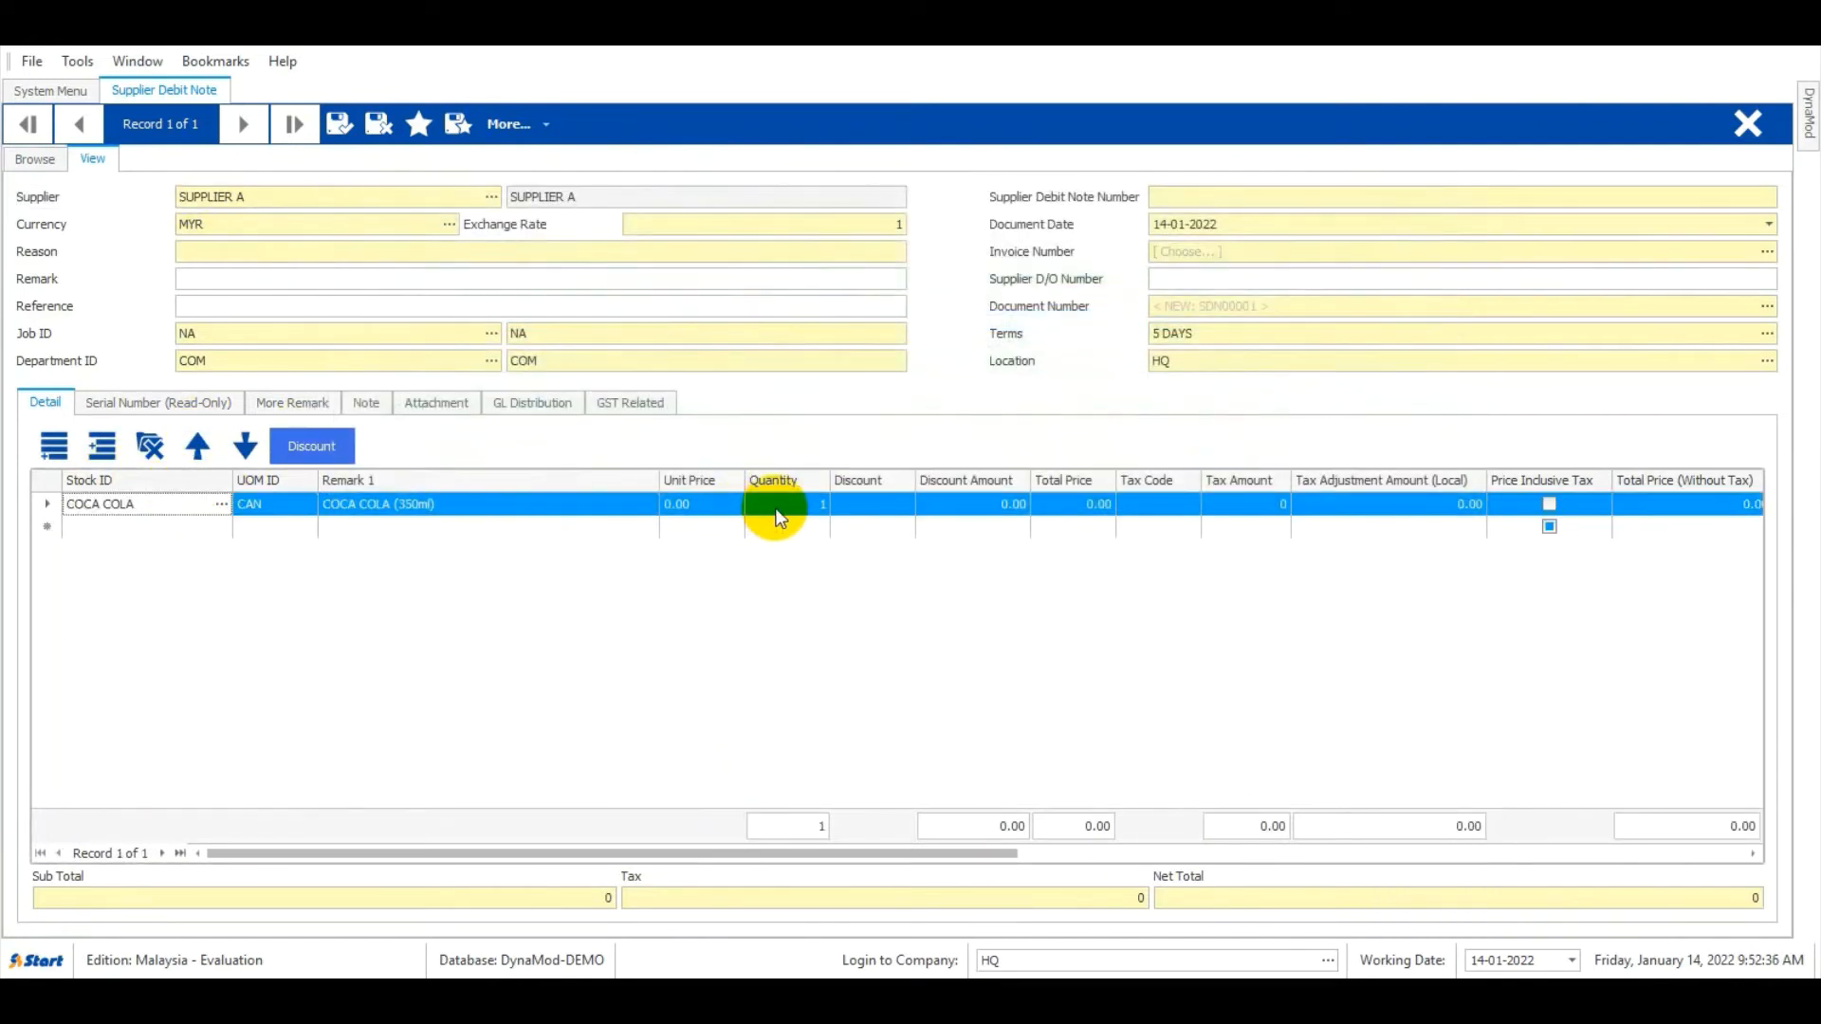
{"action": "left_click", "coordinate": [779, 508]}
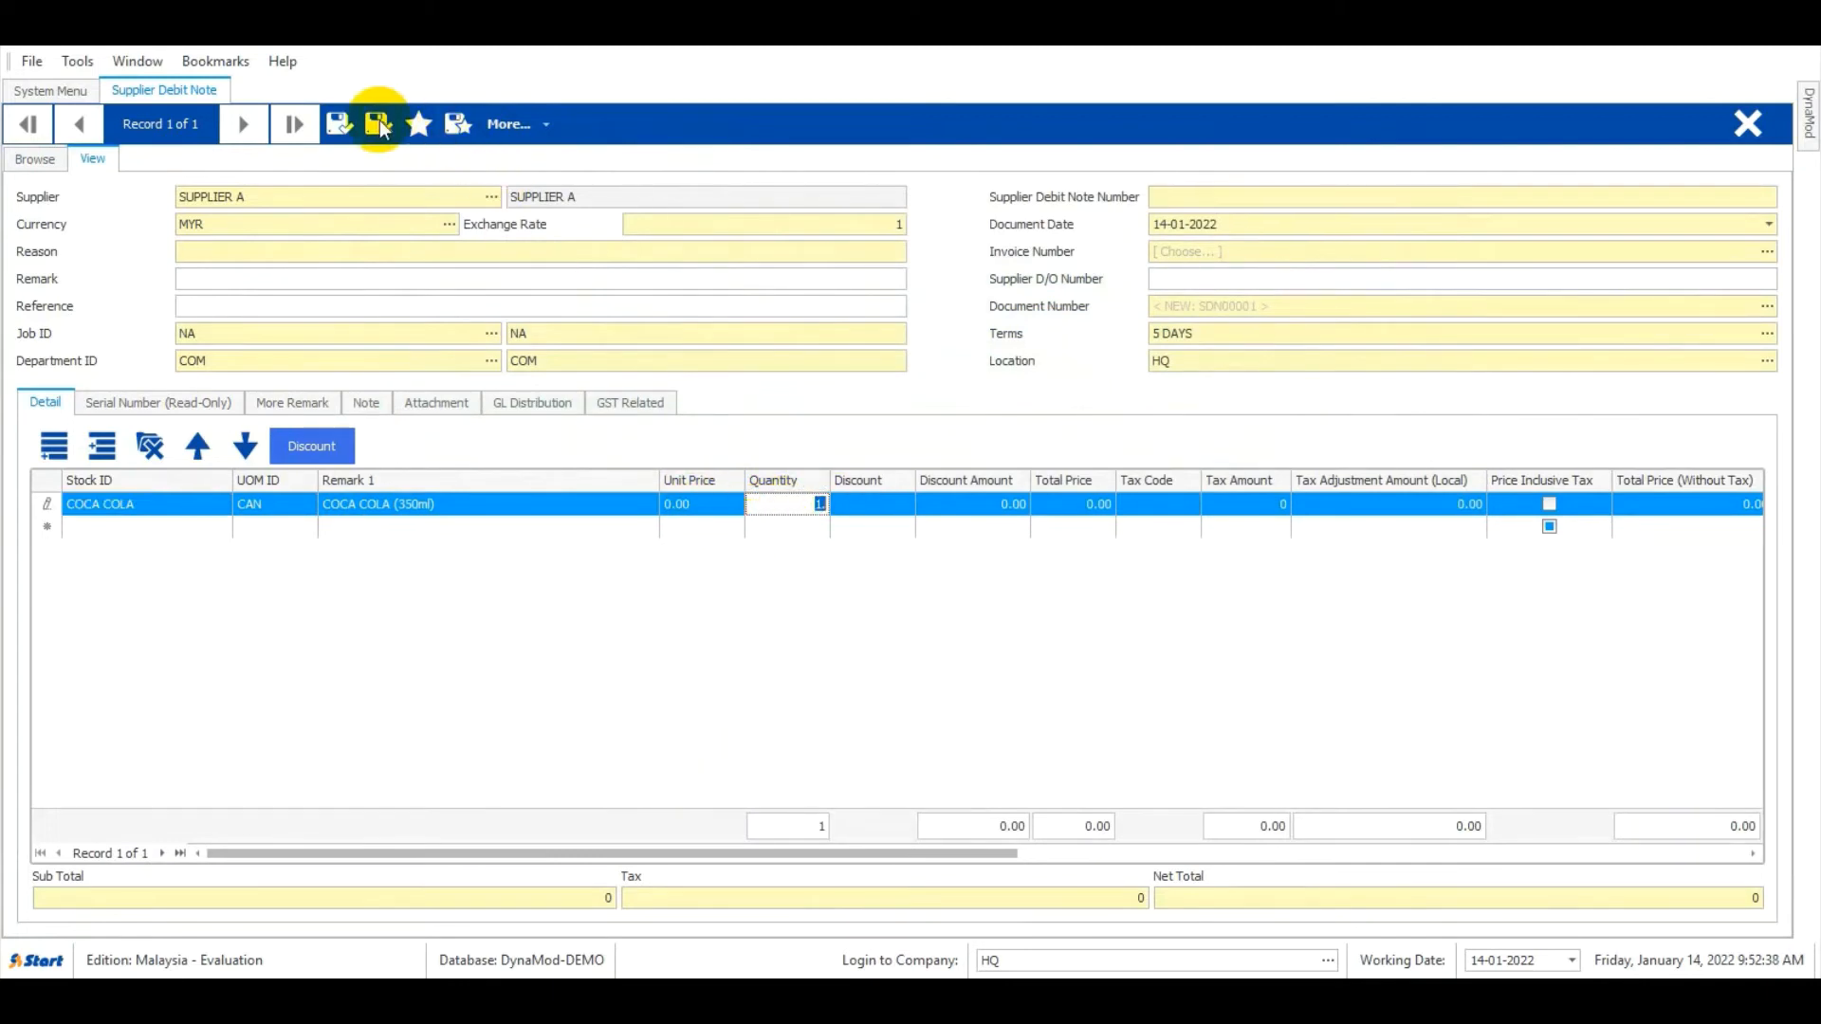
{"action": "left_click", "coordinate": [345, 127]}
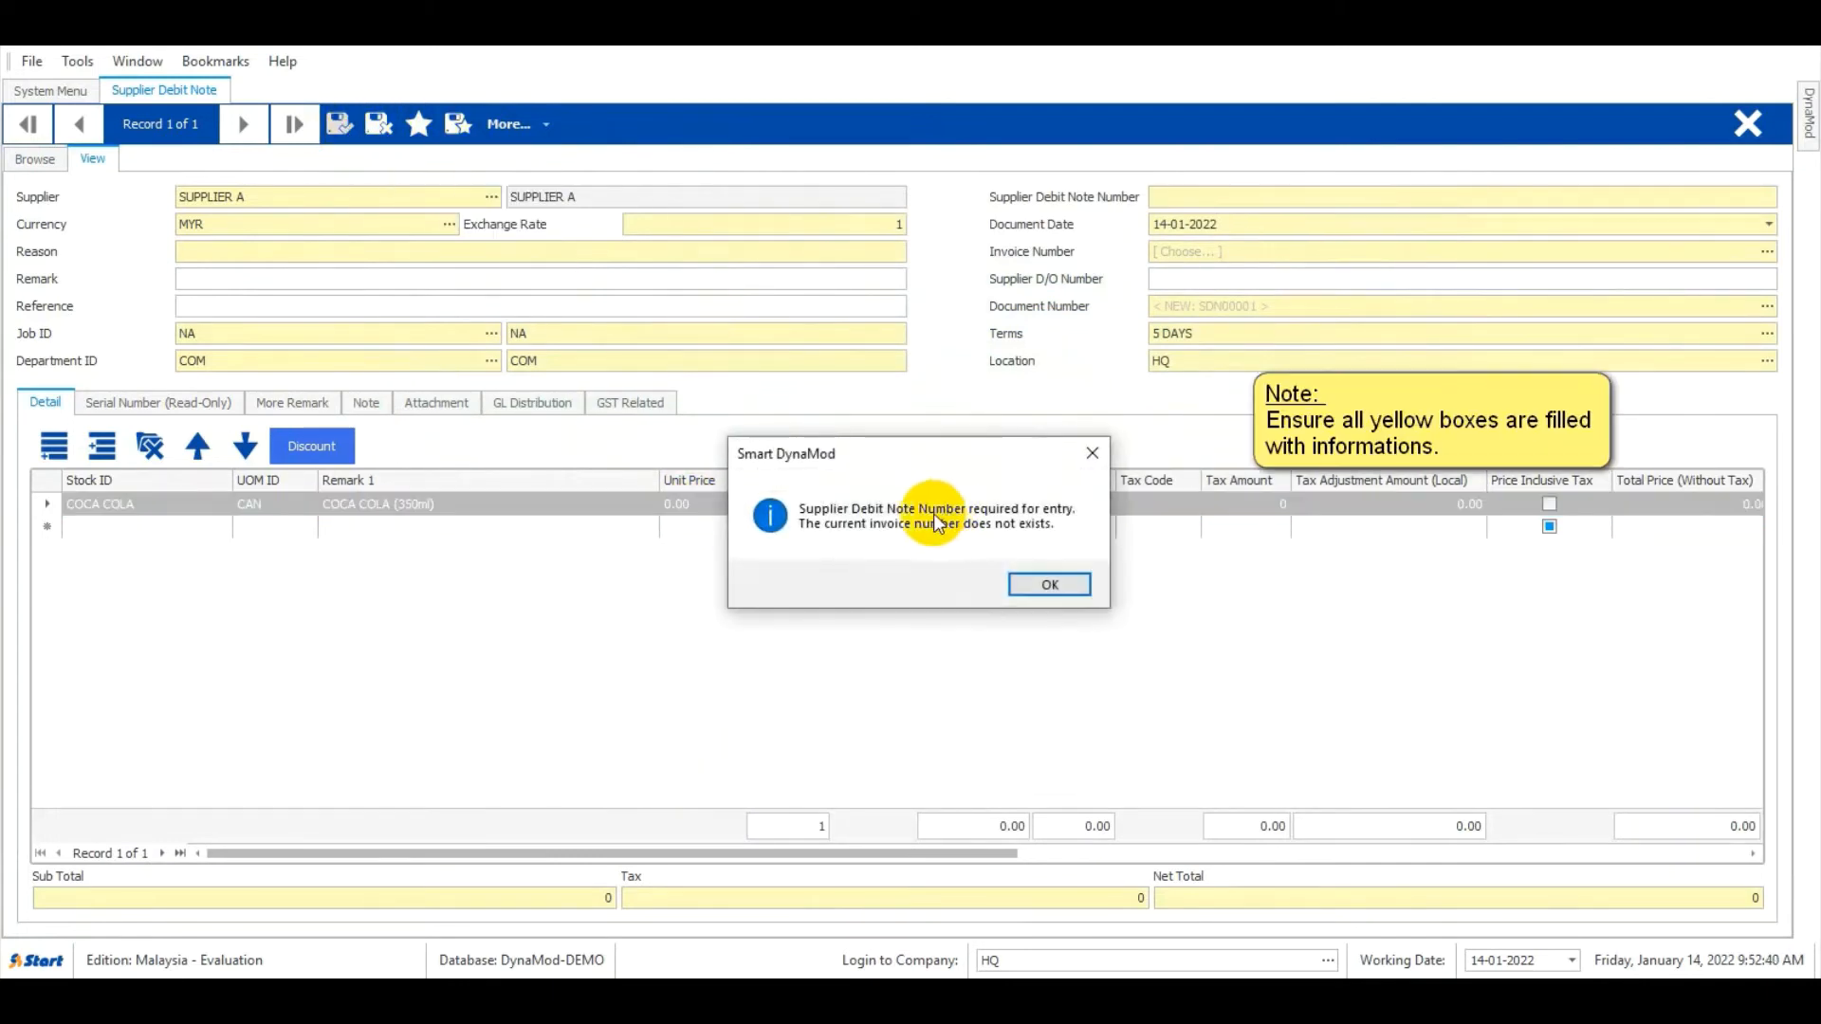
{"action": "left_click", "coordinate": [1046, 585]}
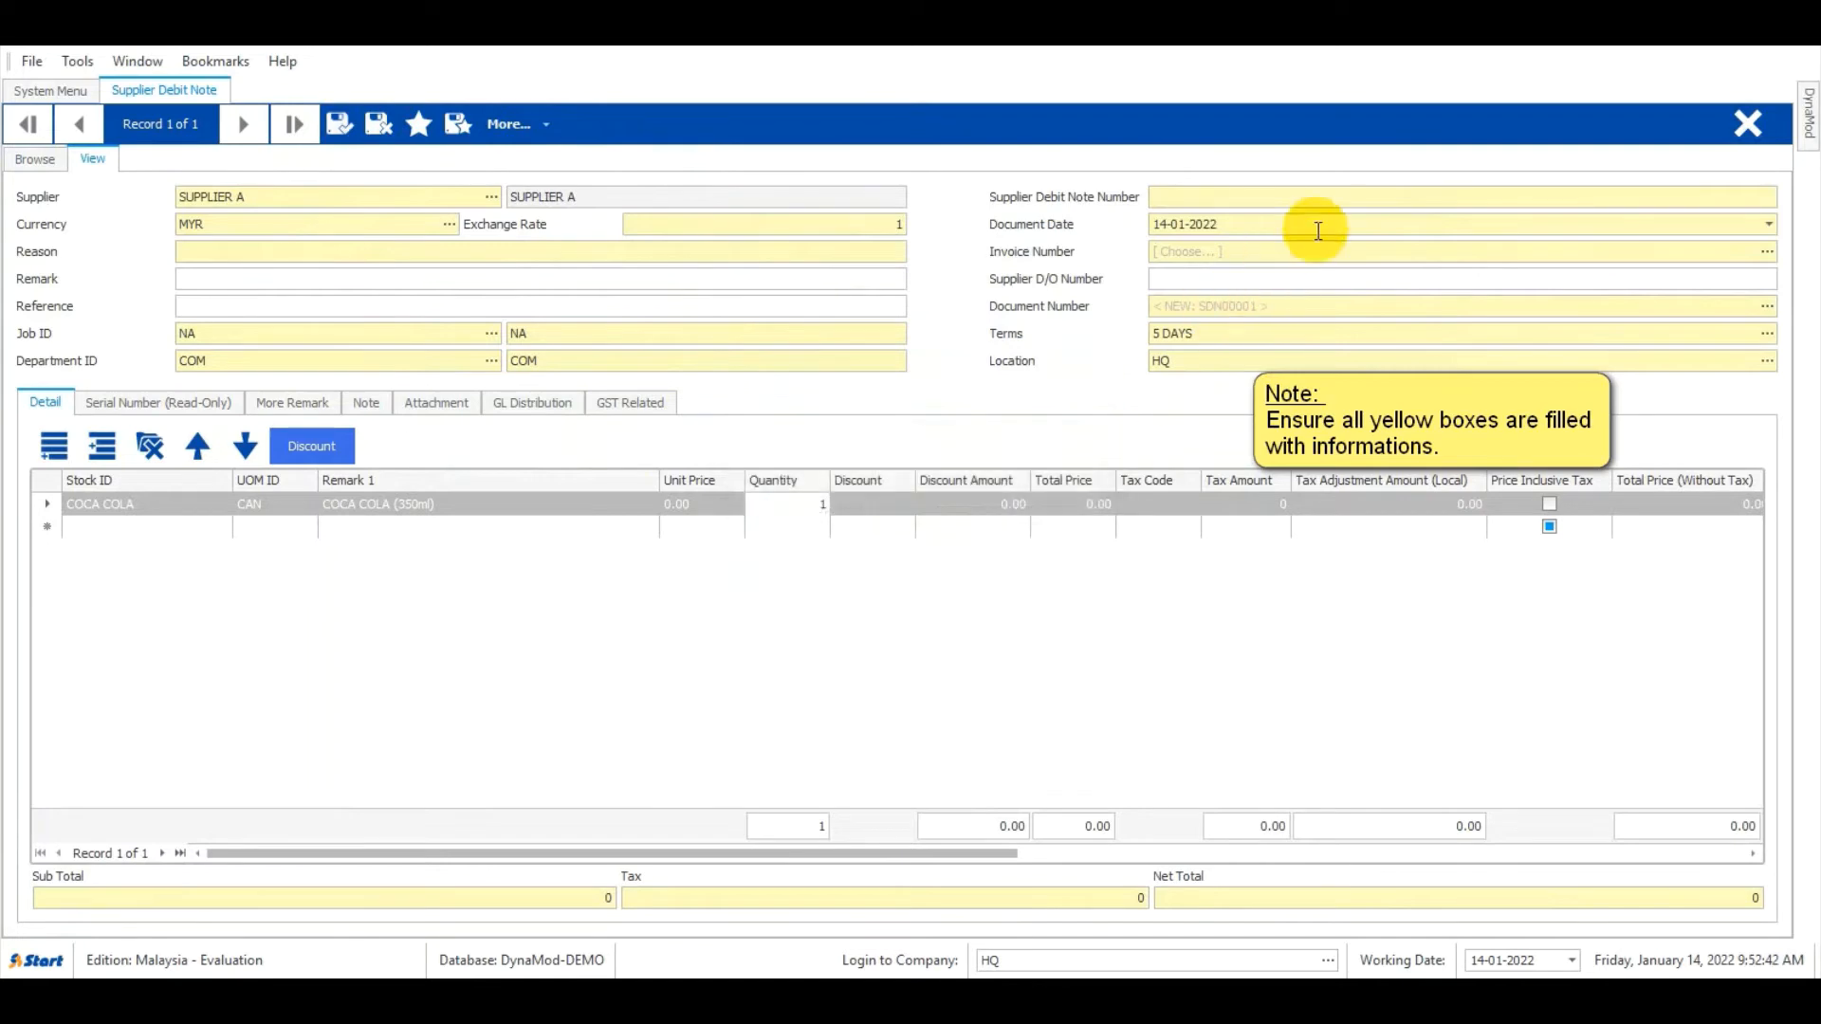
Set the supplier debit note number to SDBN0001 and try to save the debit note without an invoice number
{"action": "left_click", "coordinate": [1304, 204]}
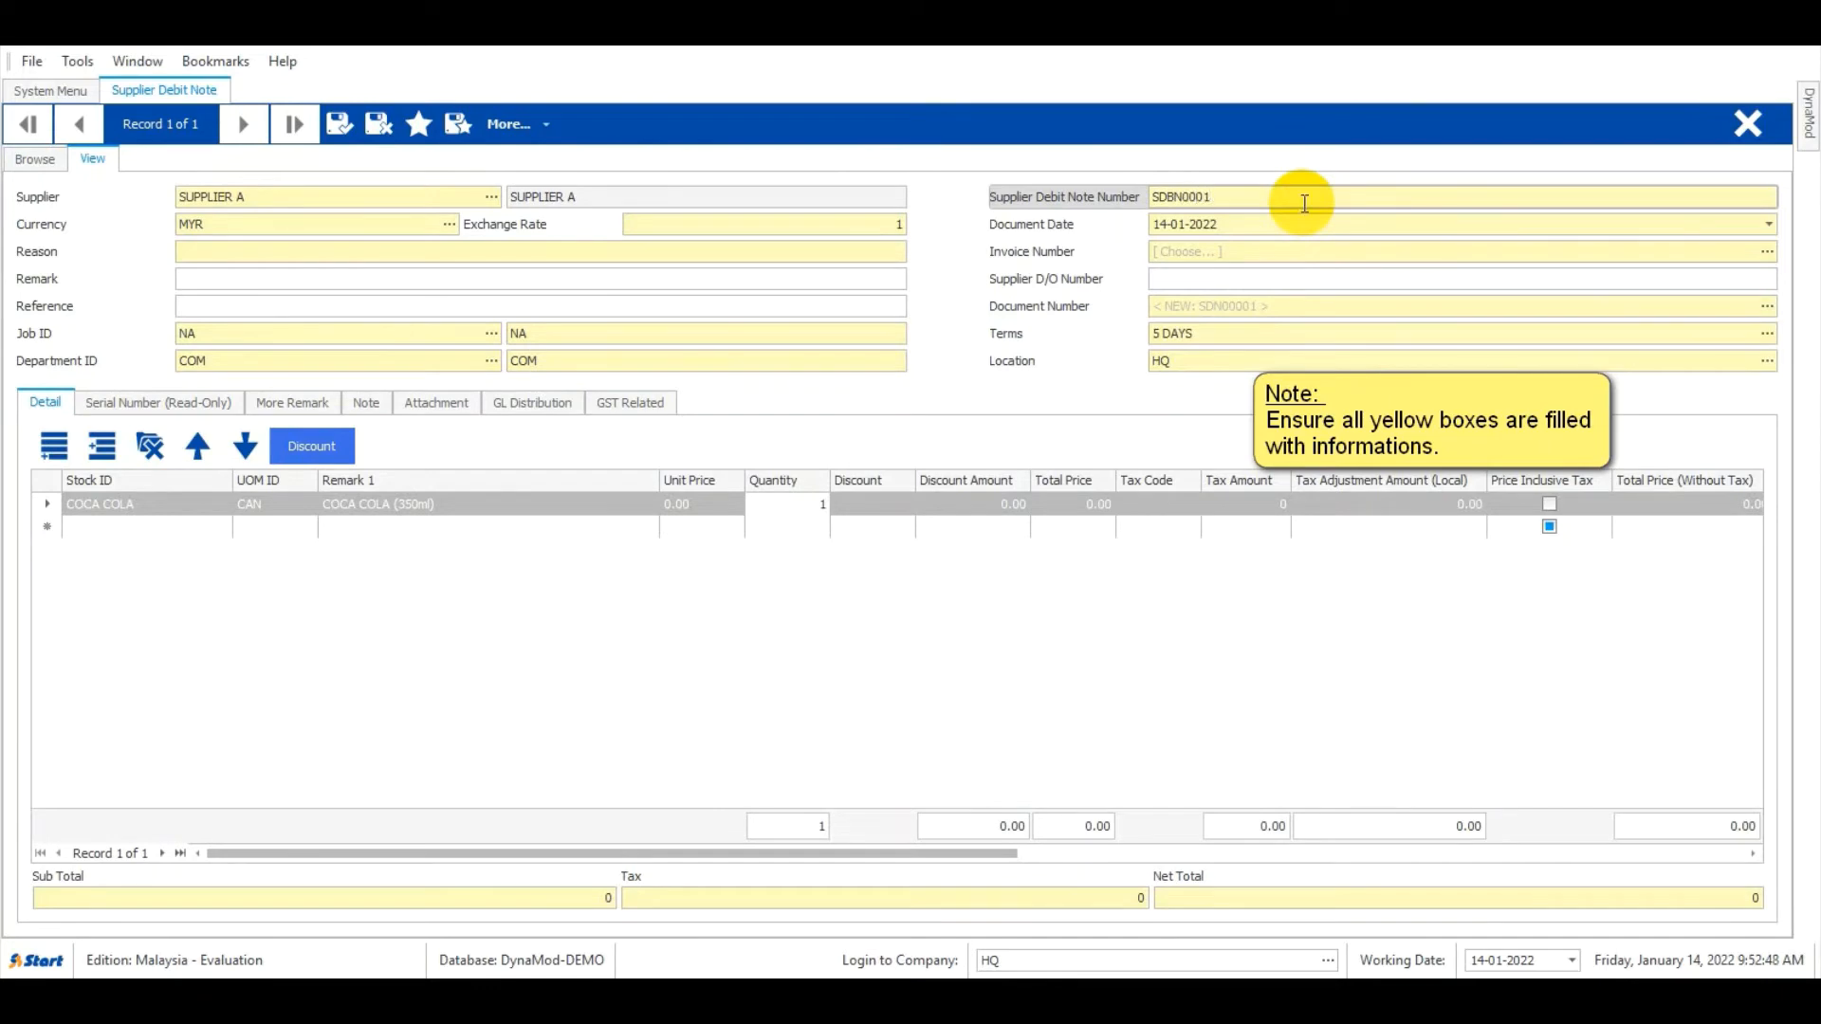
{"action": "left_click", "coordinate": [339, 124]}
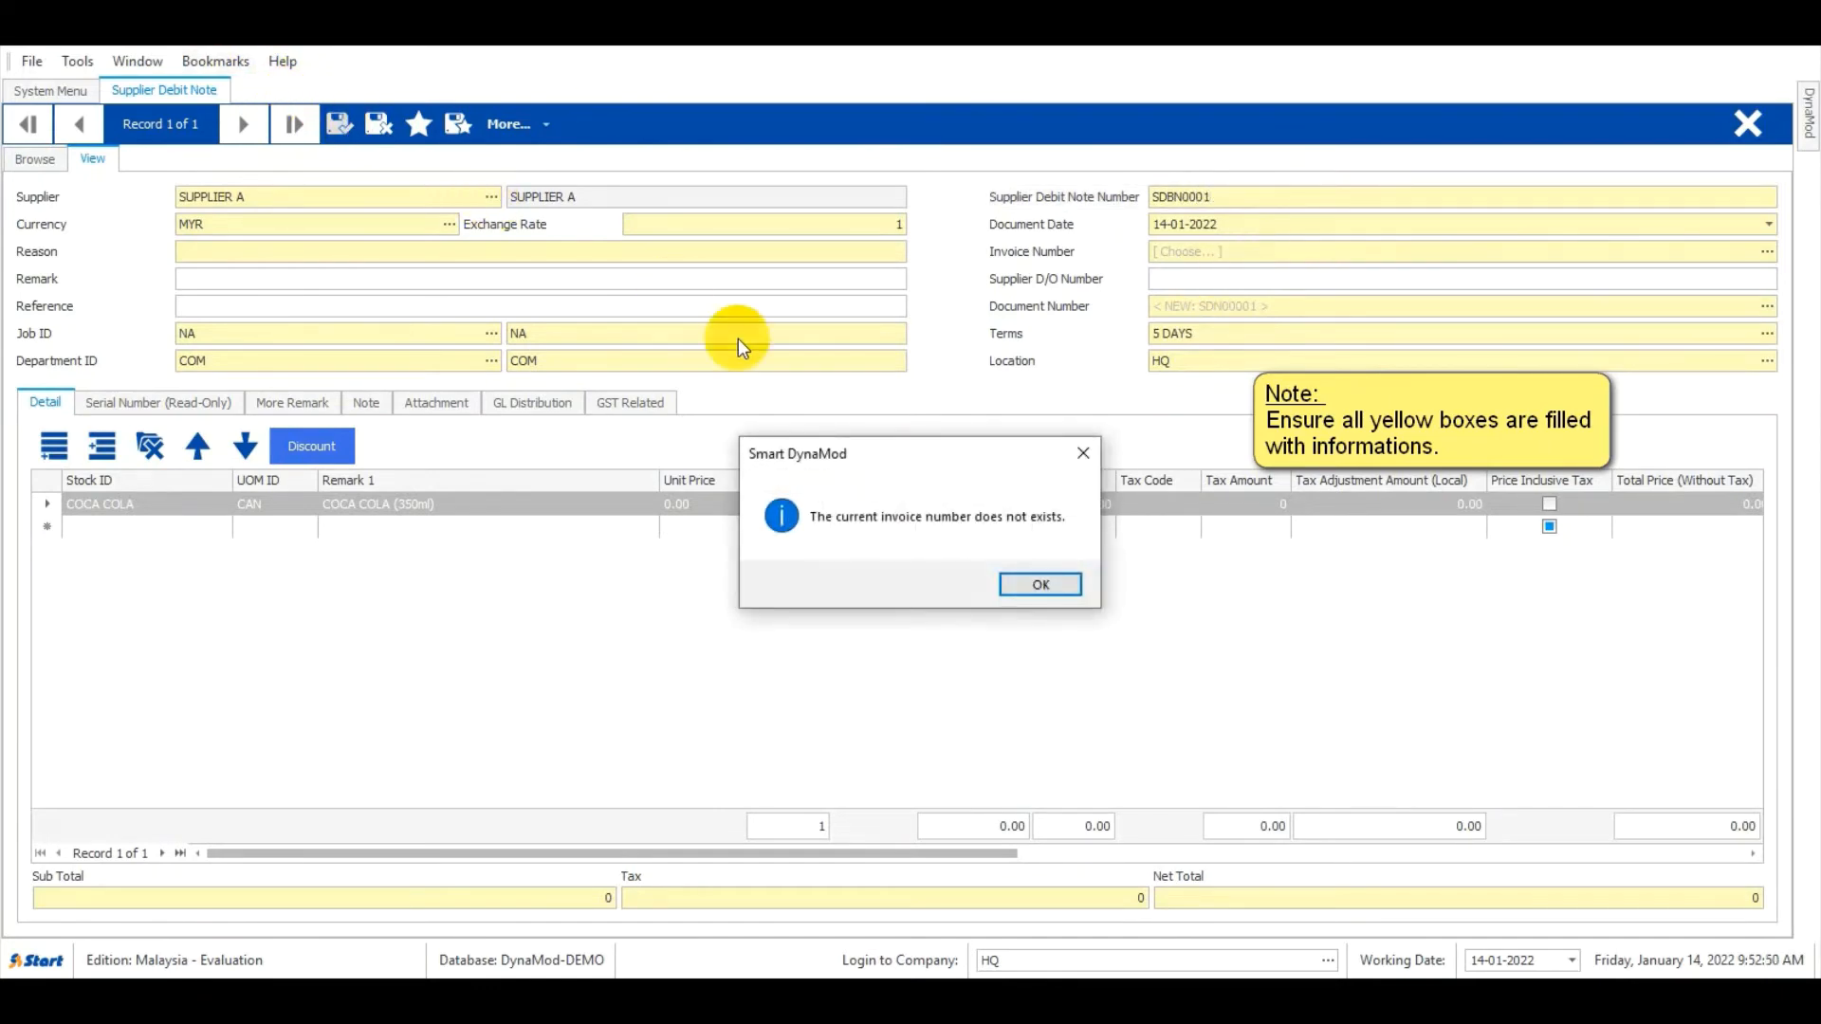
{"action": "left_click", "coordinate": [1043, 576]}
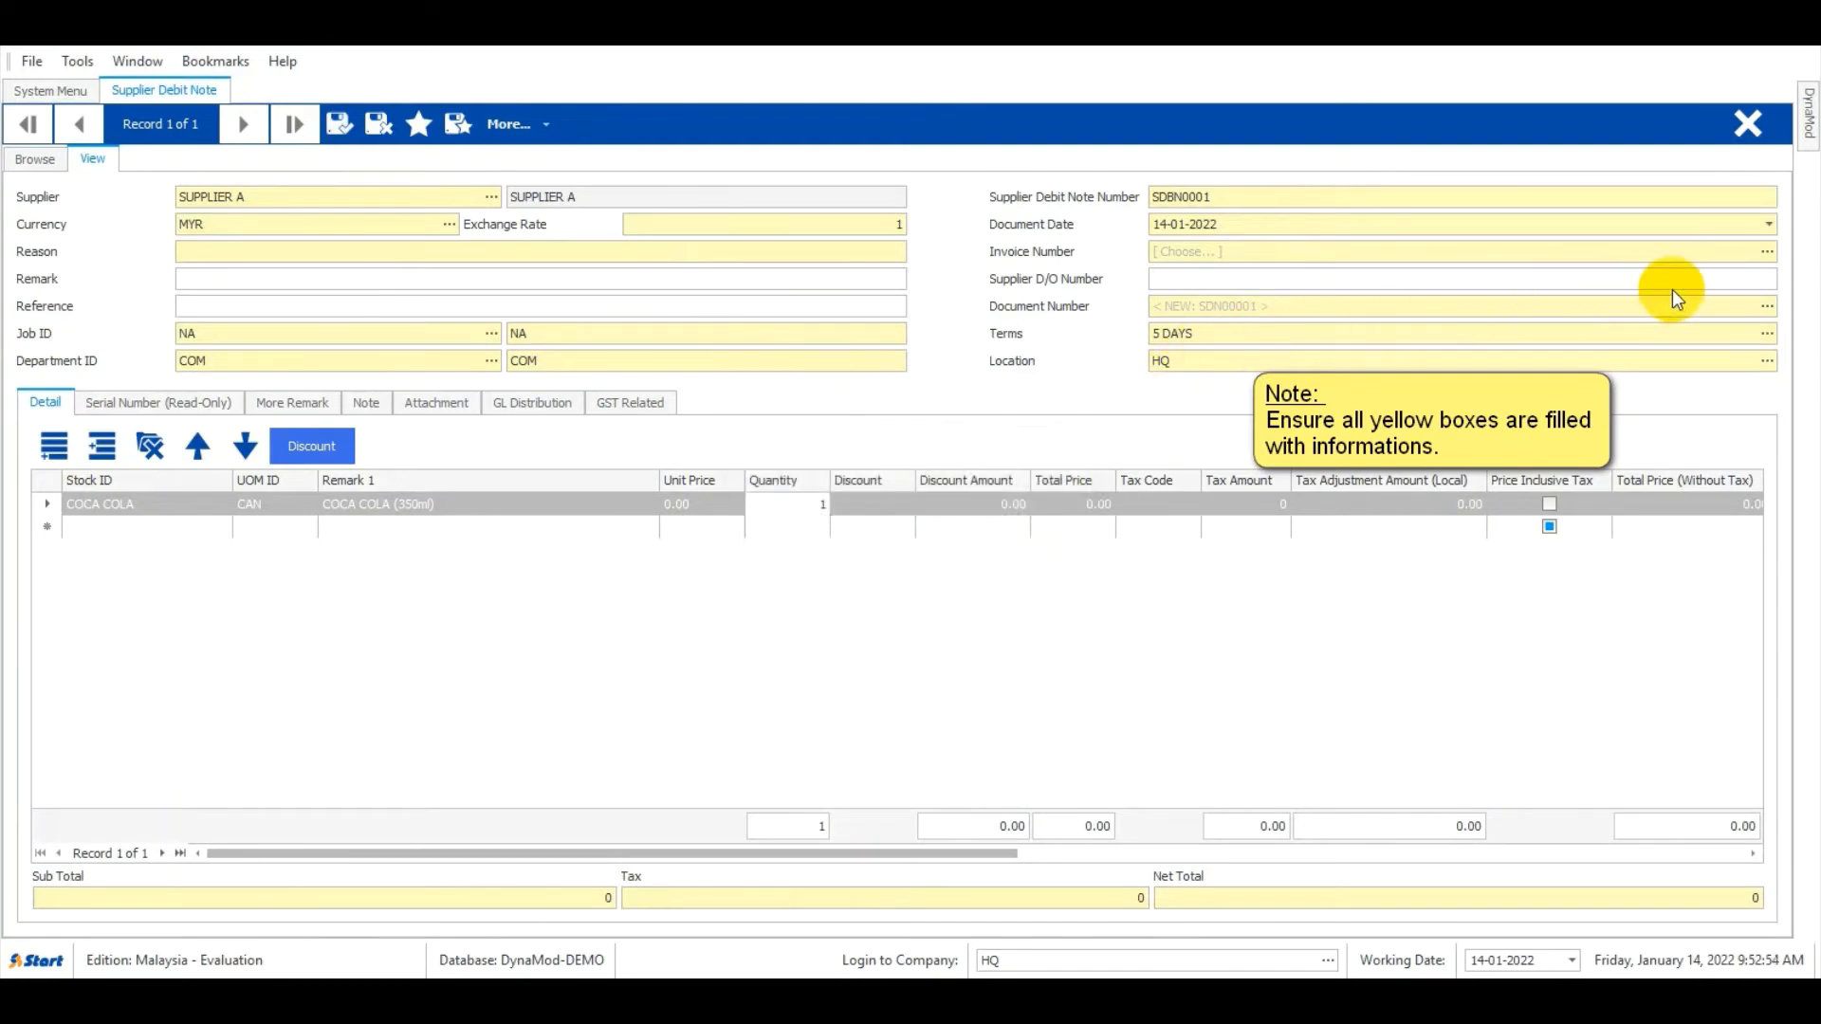
Choose the SDN prefix for the debit note's document number and try to save the debit note again
{"action": "left_click", "coordinate": [1704, 307]}
{"action": "left_click", "coordinate": [1769, 306]}
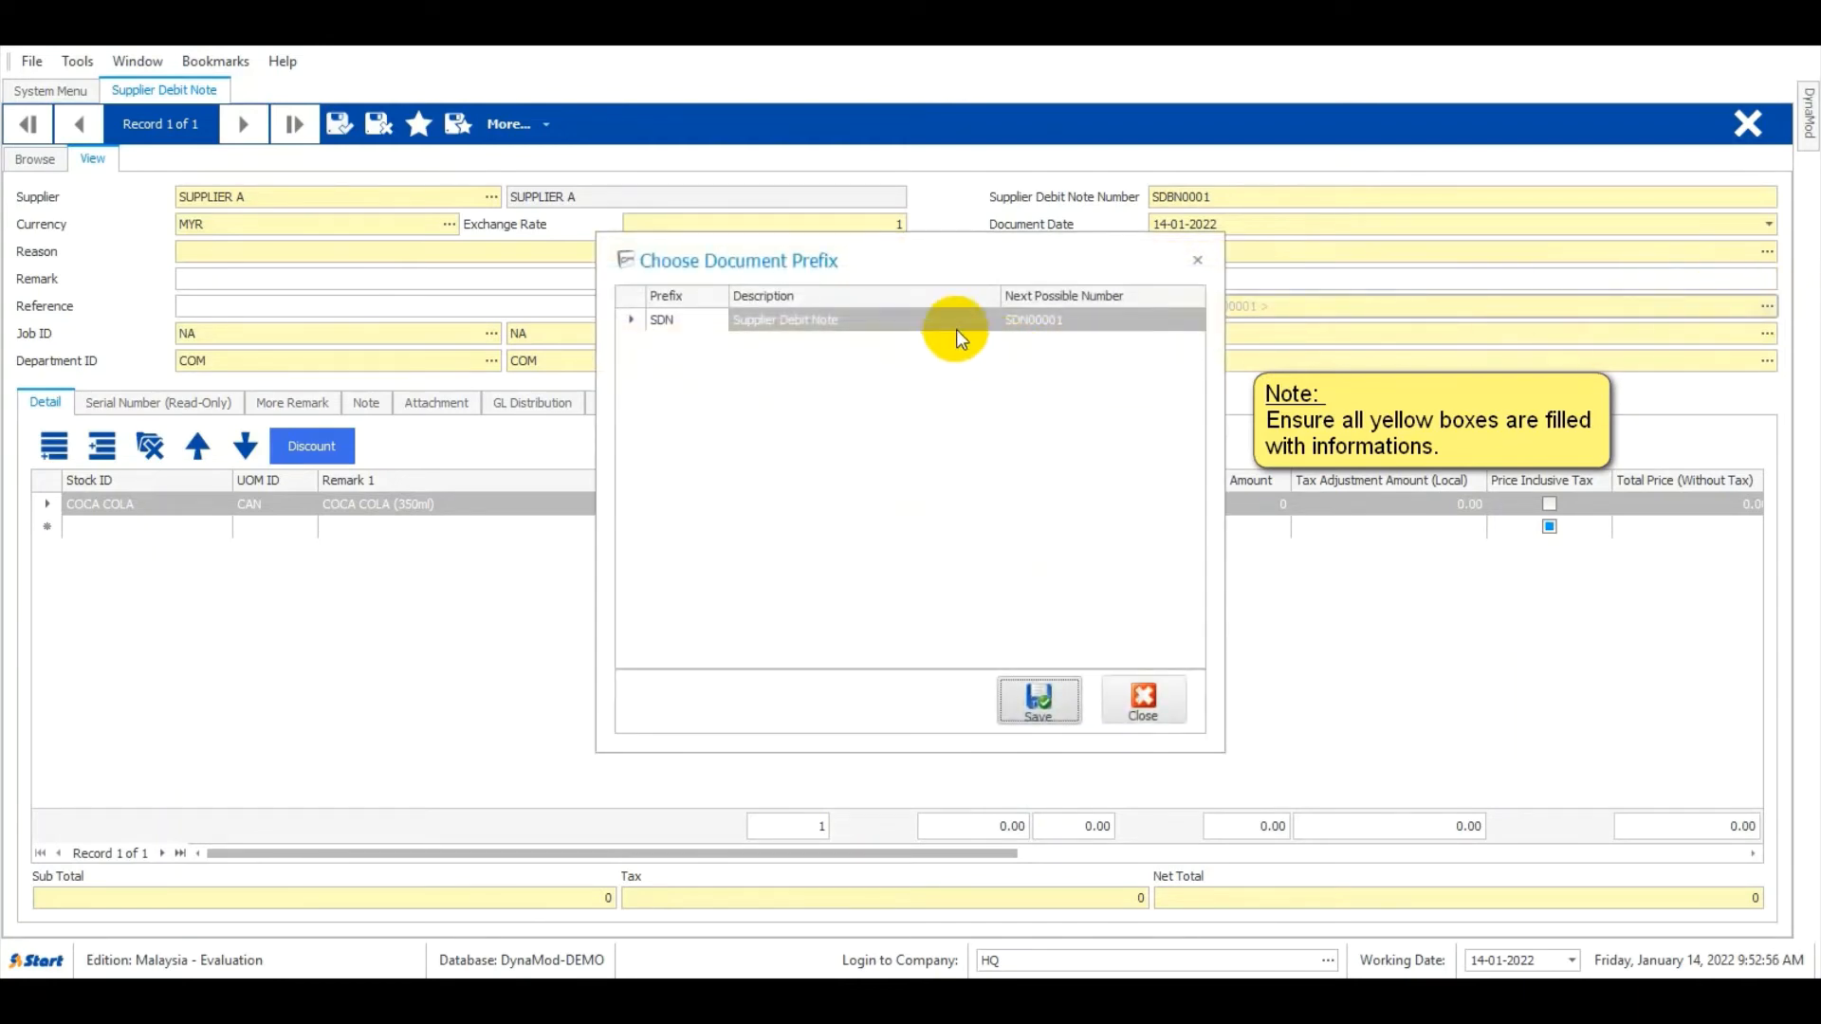
{"action": "left_click", "coordinate": [899, 325]}
{"action": "double_click", "coordinate": [899, 324]}
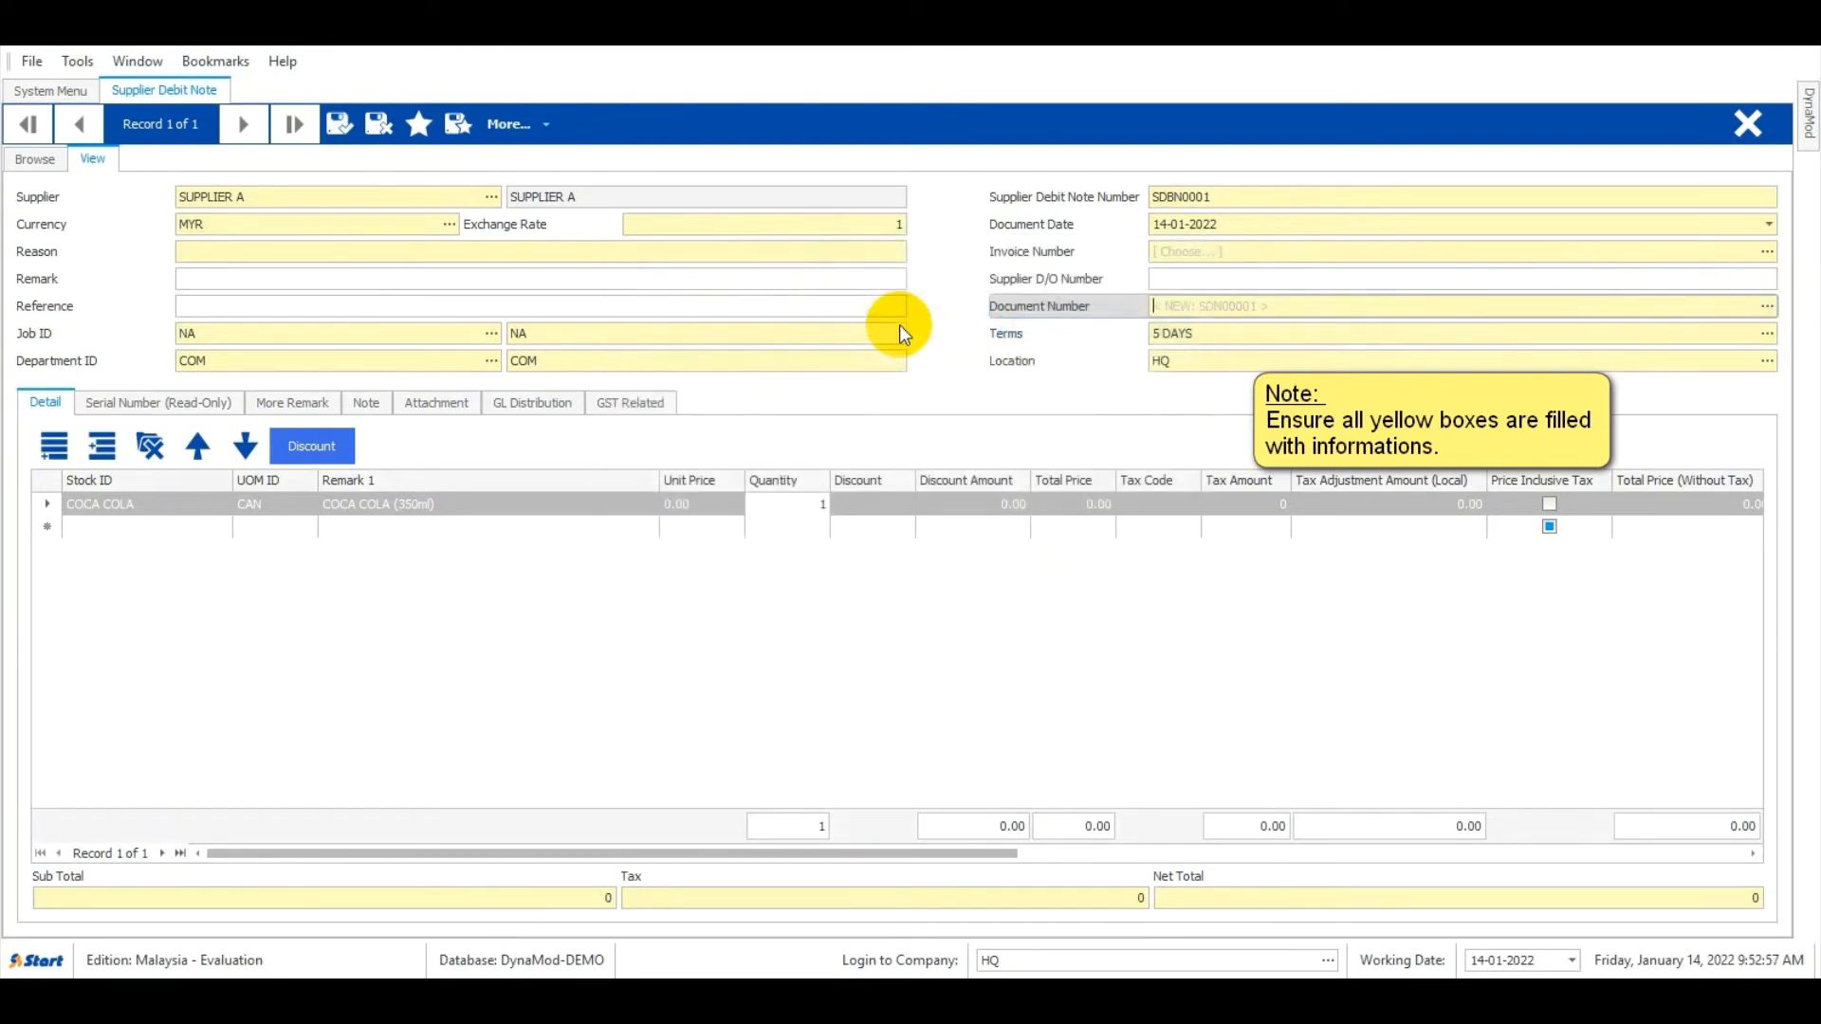
{"action": "left_click", "coordinate": [352, 127]}
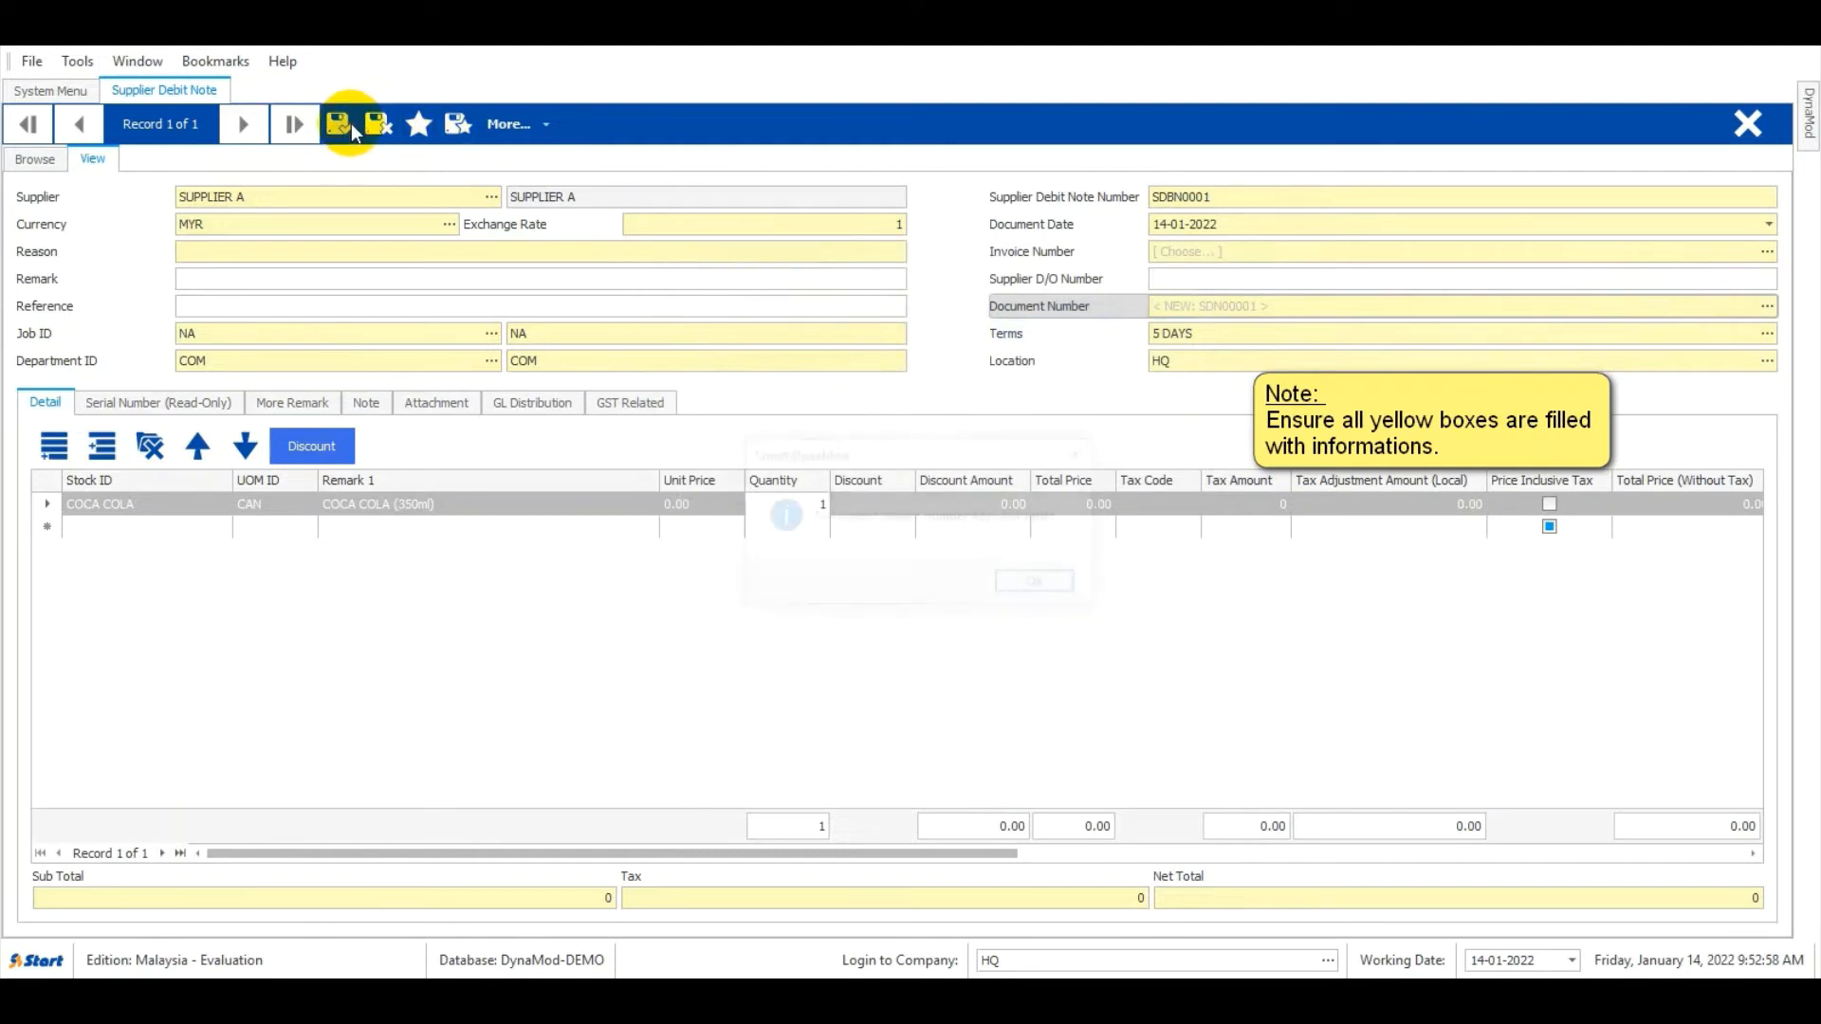
{"action": "left_click", "coordinate": [1043, 582]}
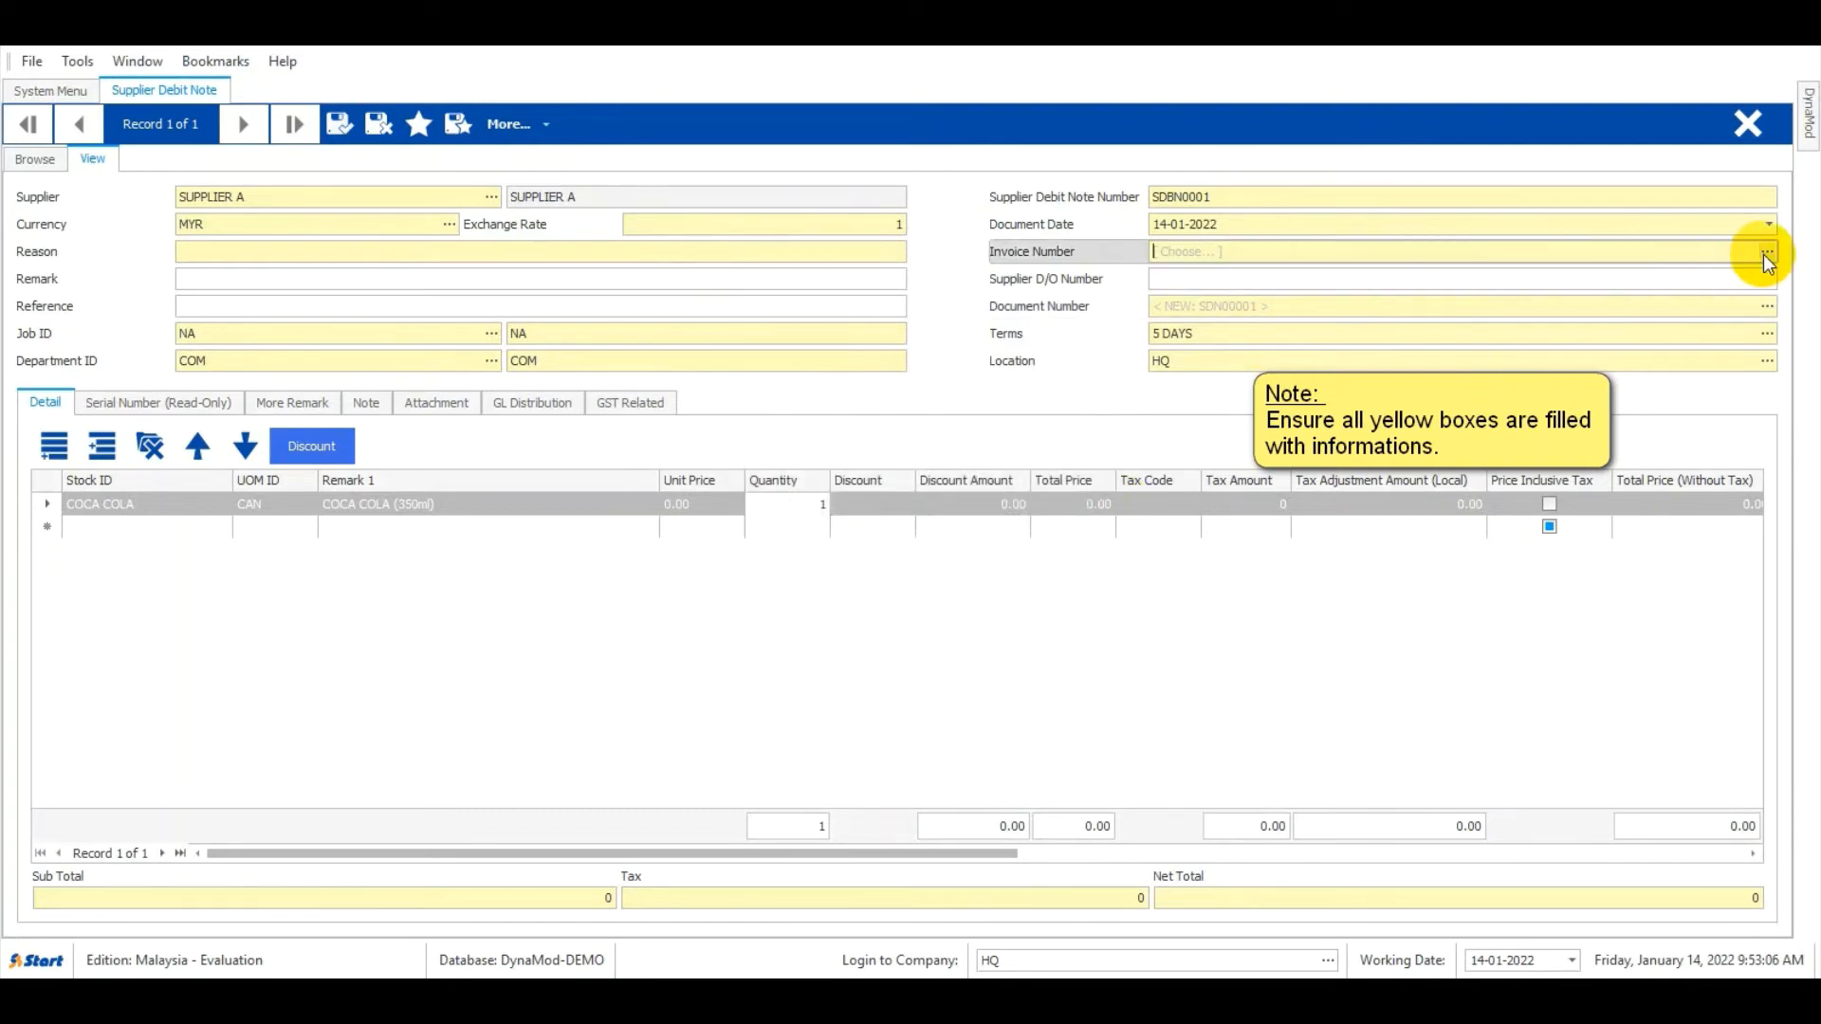
Select SINV00001 as the debit note's invoice number, then save and close the supplier debit note
{"action": "left_click", "coordinate": [1385, 270]}
{"action": "double_click", "coordinate": [840, 289]}
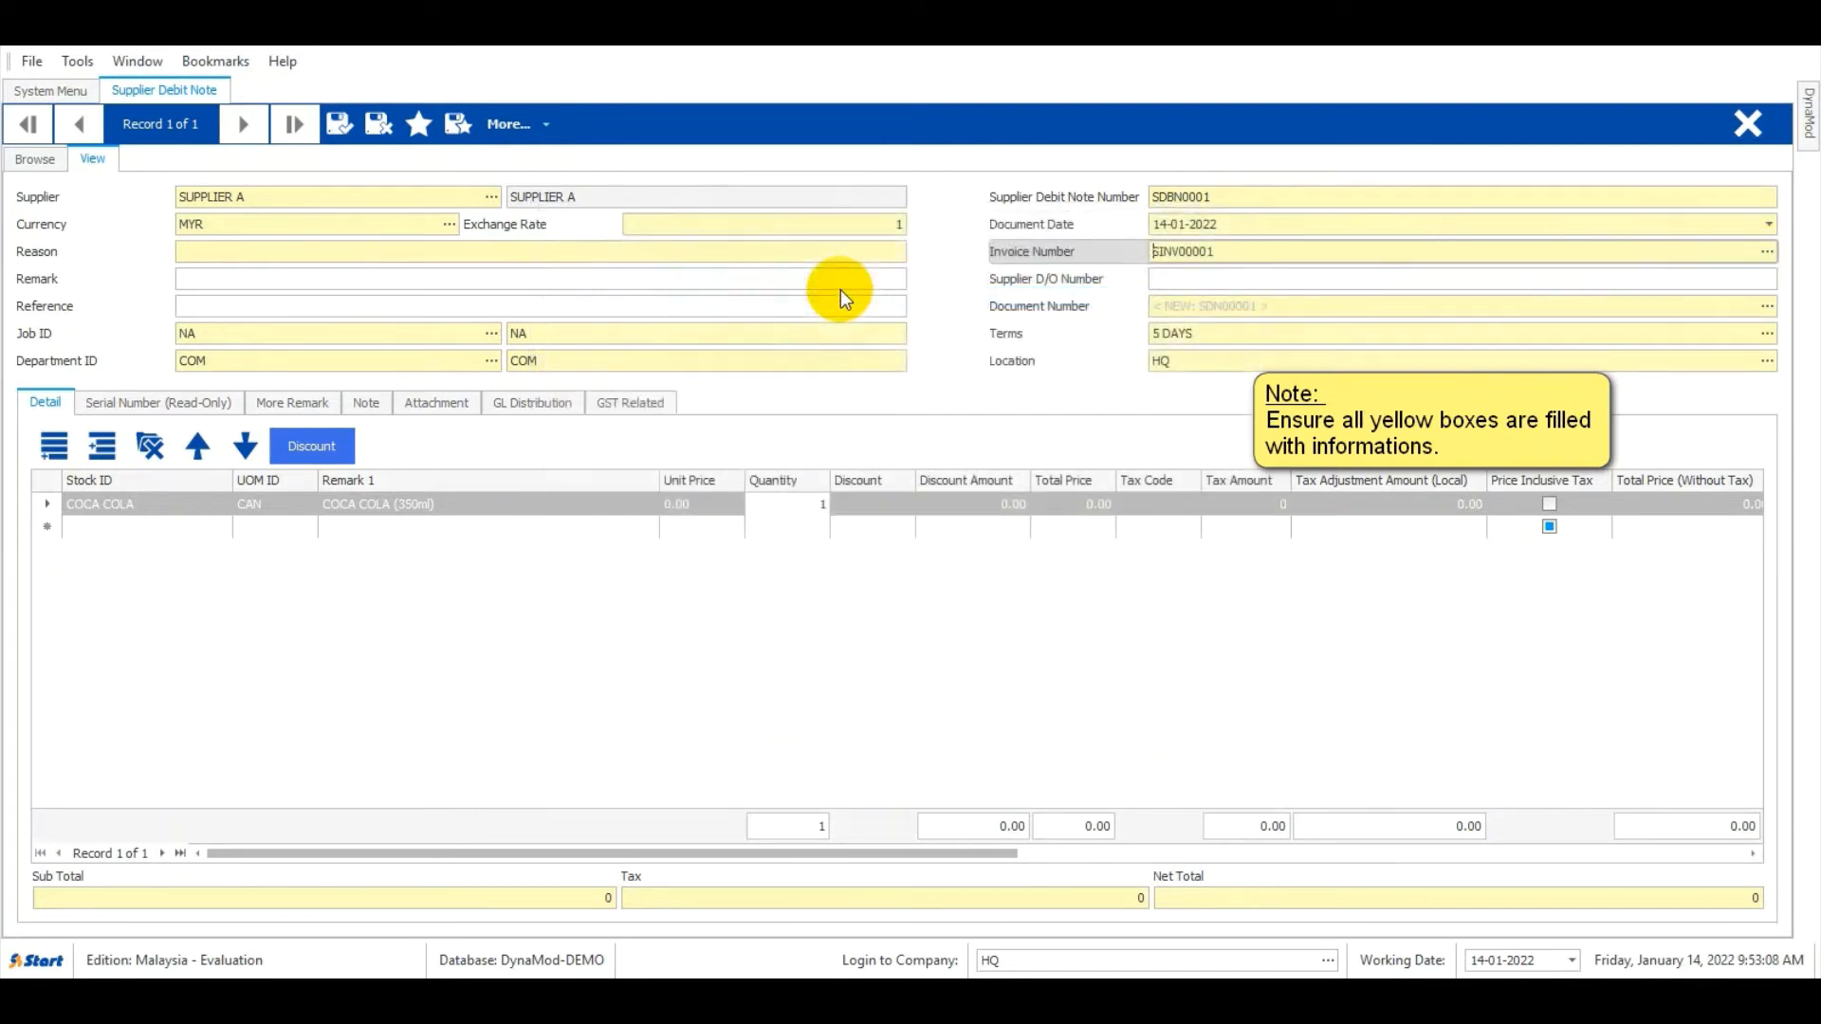
{"action": "left_click", "coordinate": [339, 123]}
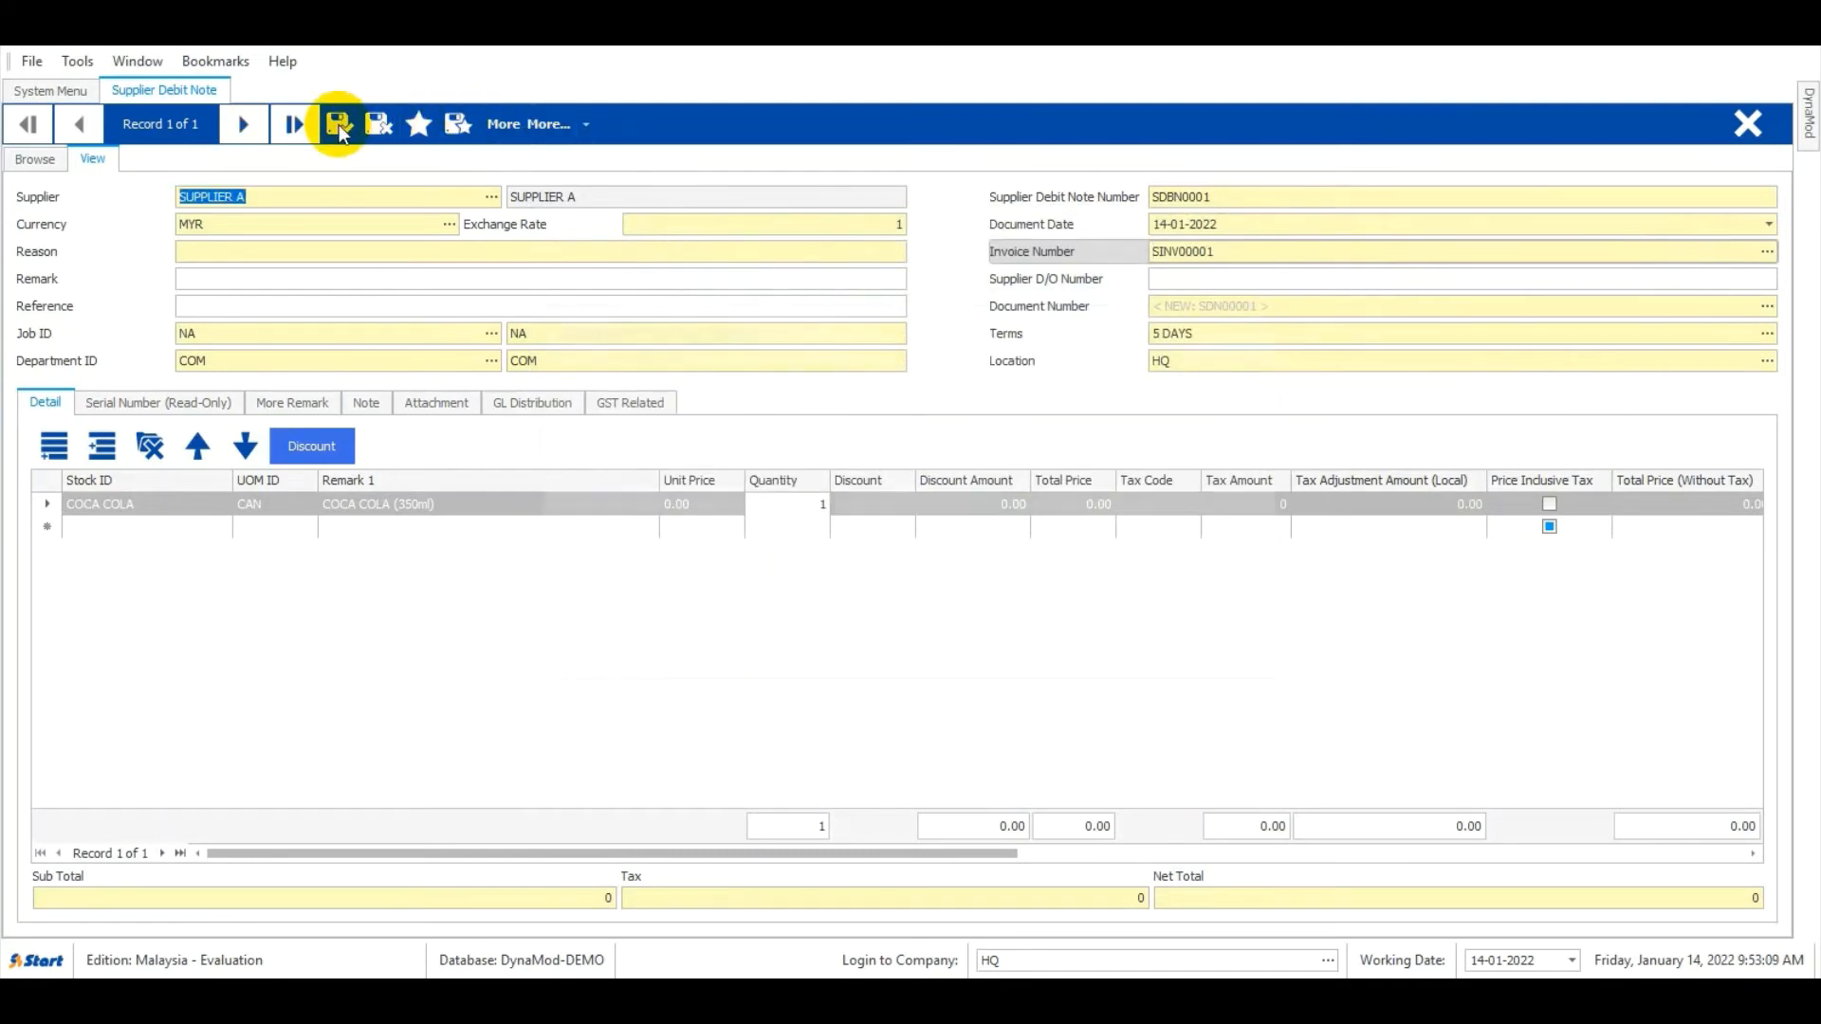
{"action": "left_click", "coordinate": [1749, 123]}
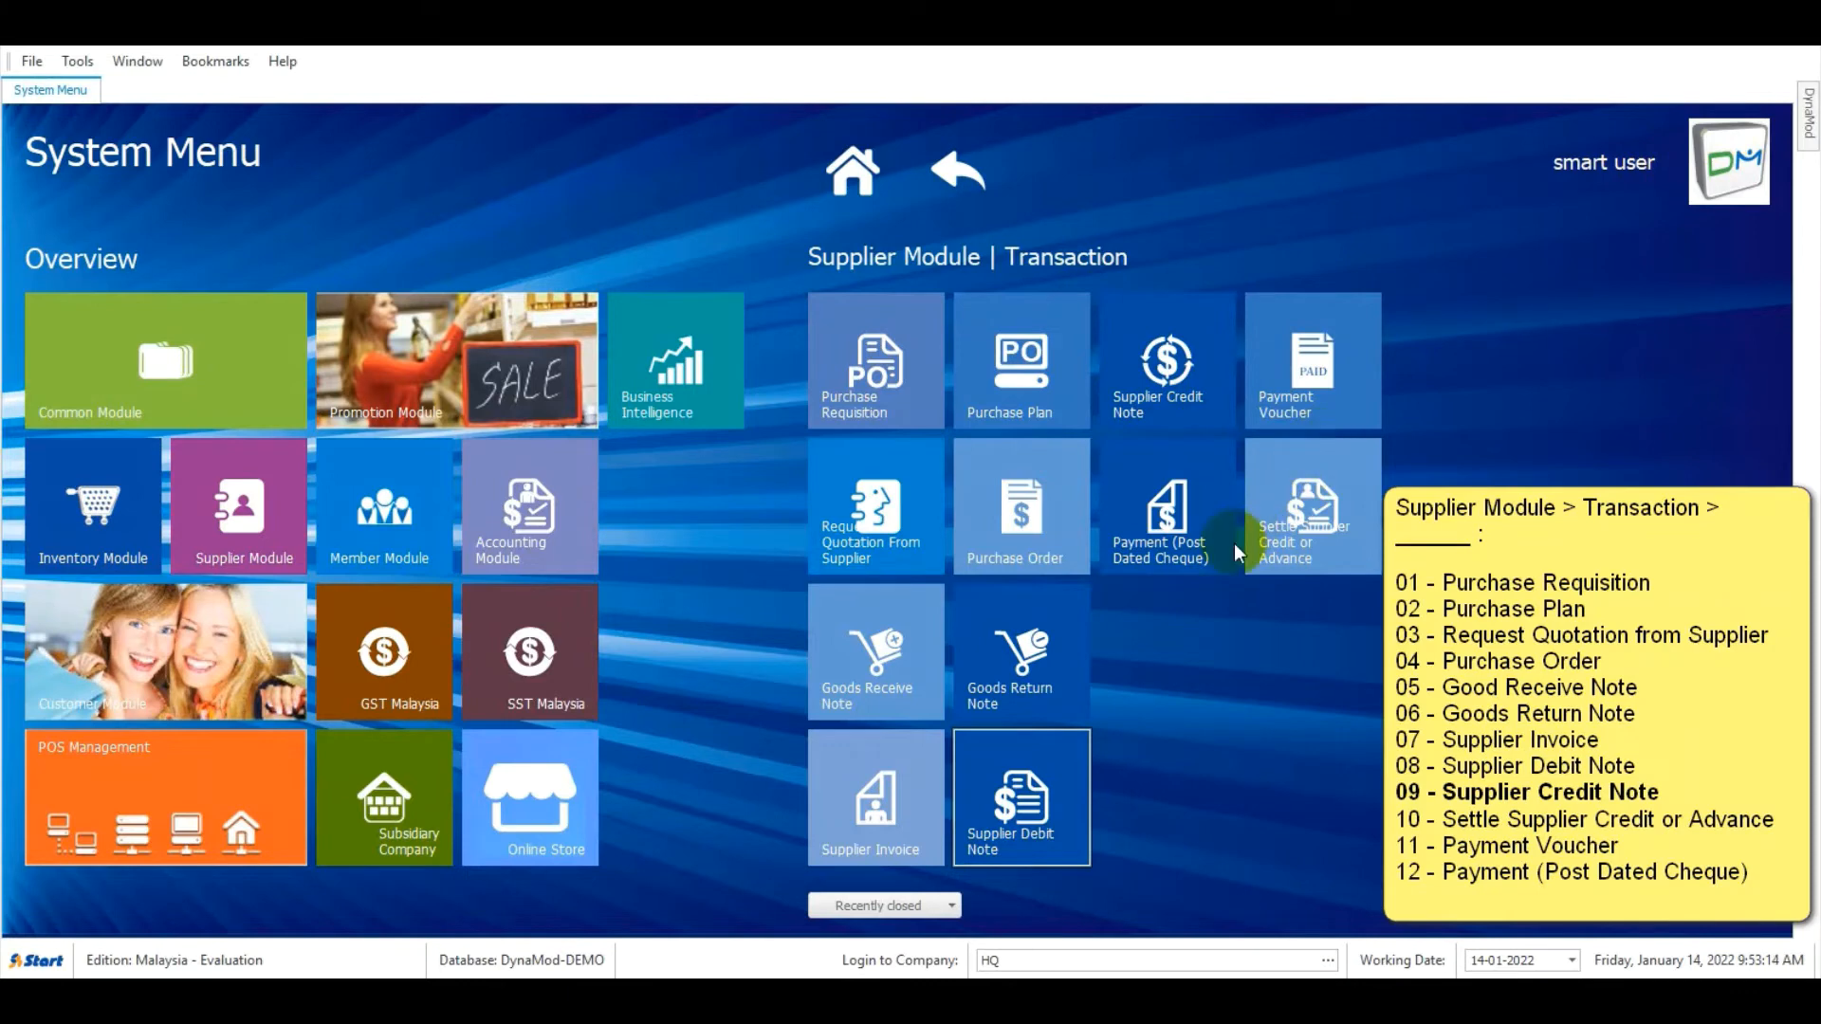
Create a new supplier credit note for SUPPLIER A and begin its first stock line
{"action": "left_click", "coordinate": [1182, 372]}
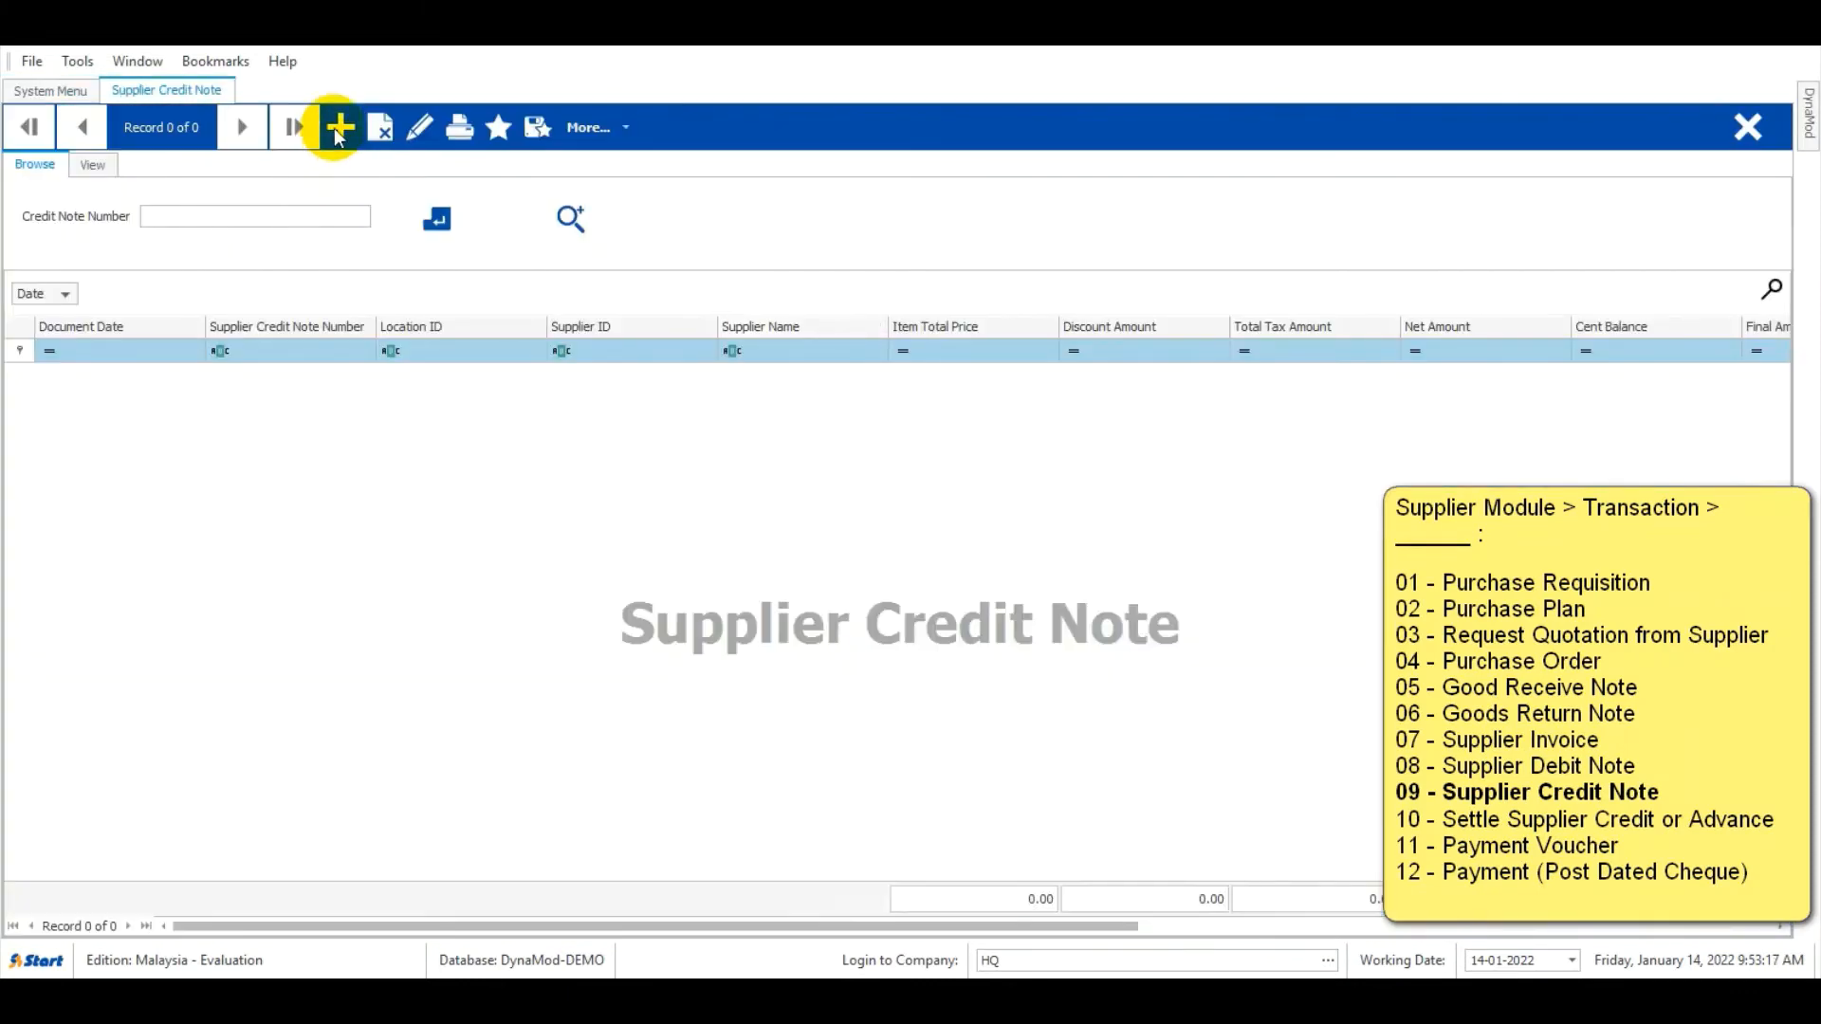
{"action": "left_click", "coordinate": [338, 129]}
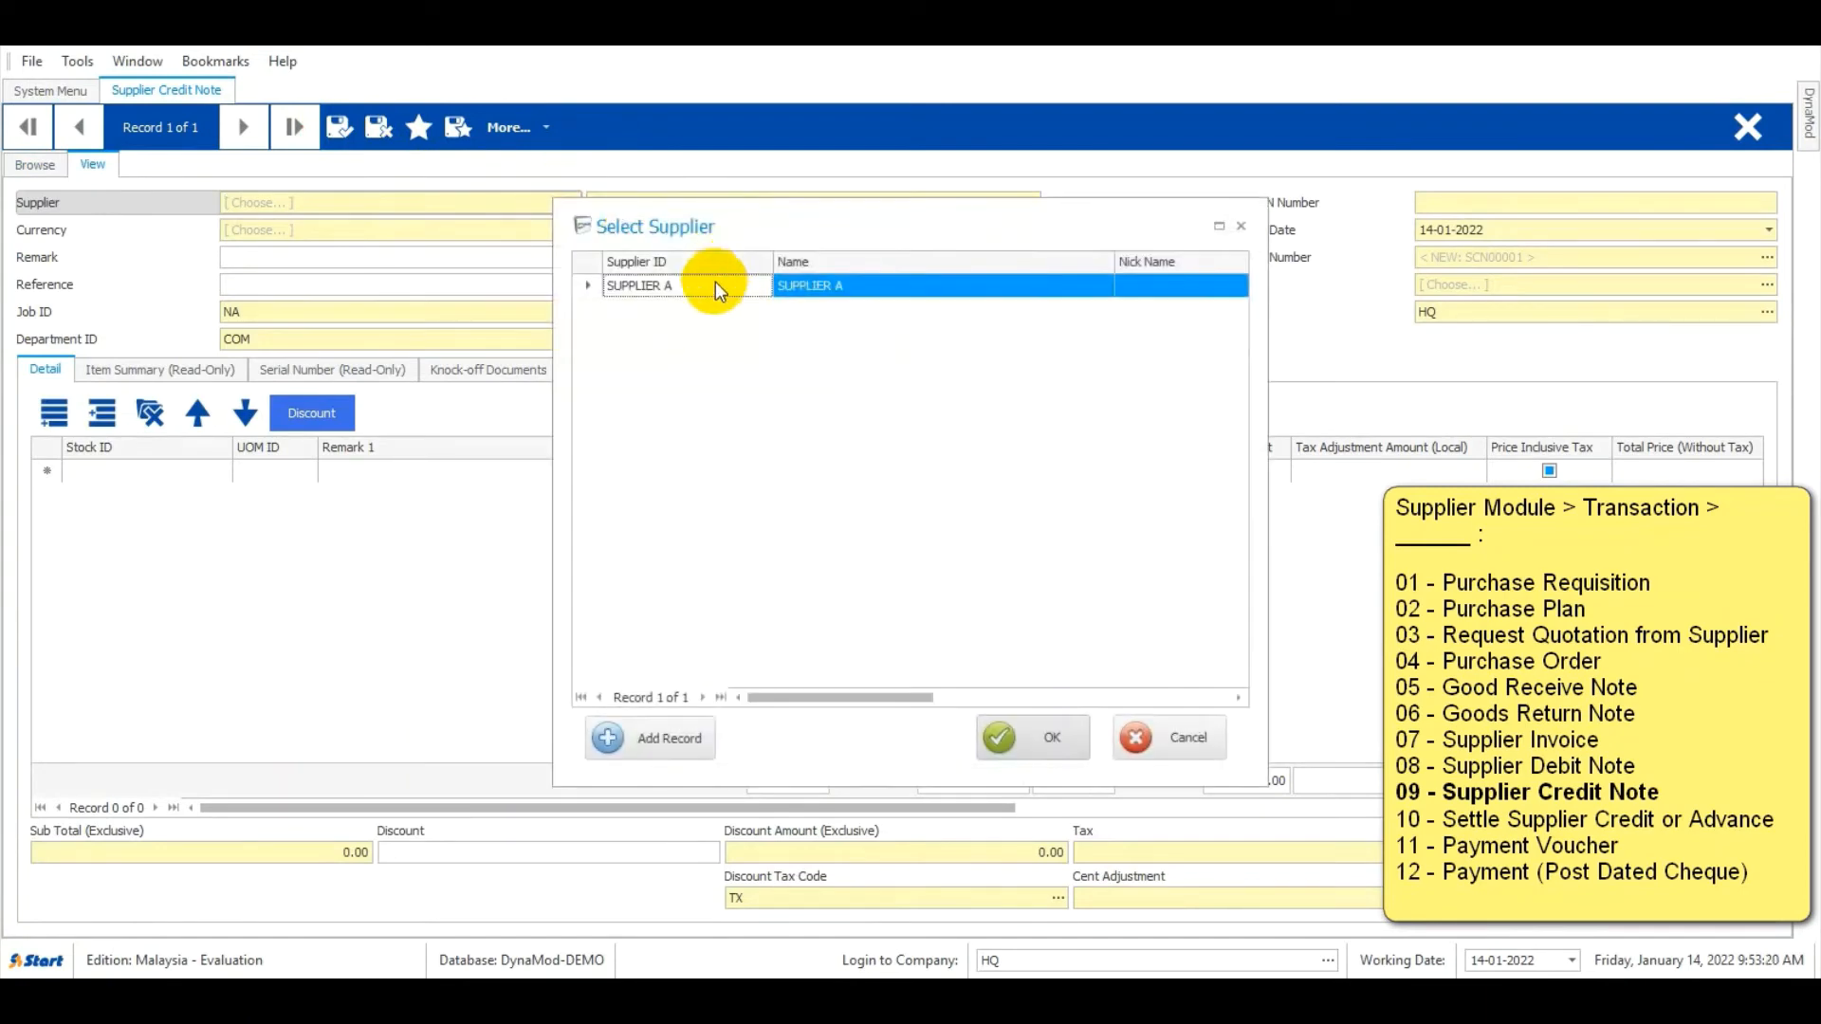
{"action": "double_click", "coordinate": [714, 294]}
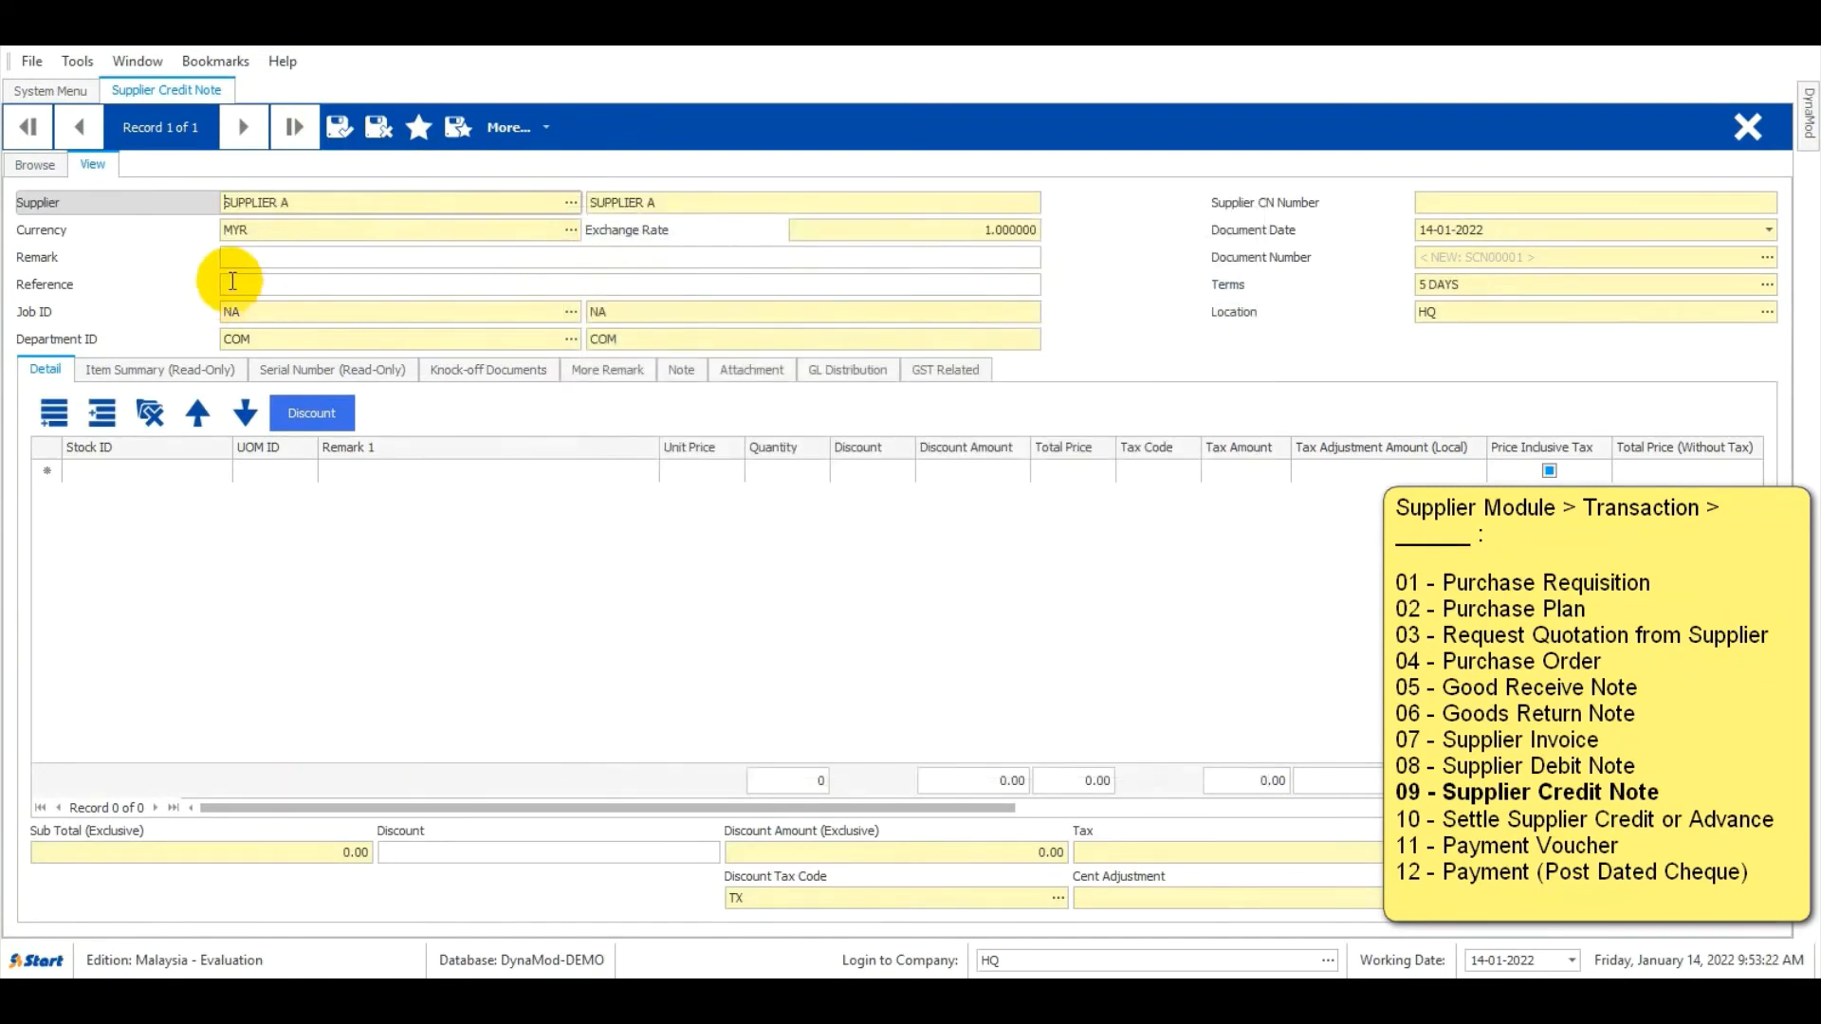
{"action": "left_click", "coordinate": [199, 462]}
{"action": "left_click", "coordinate": [540, 127]}
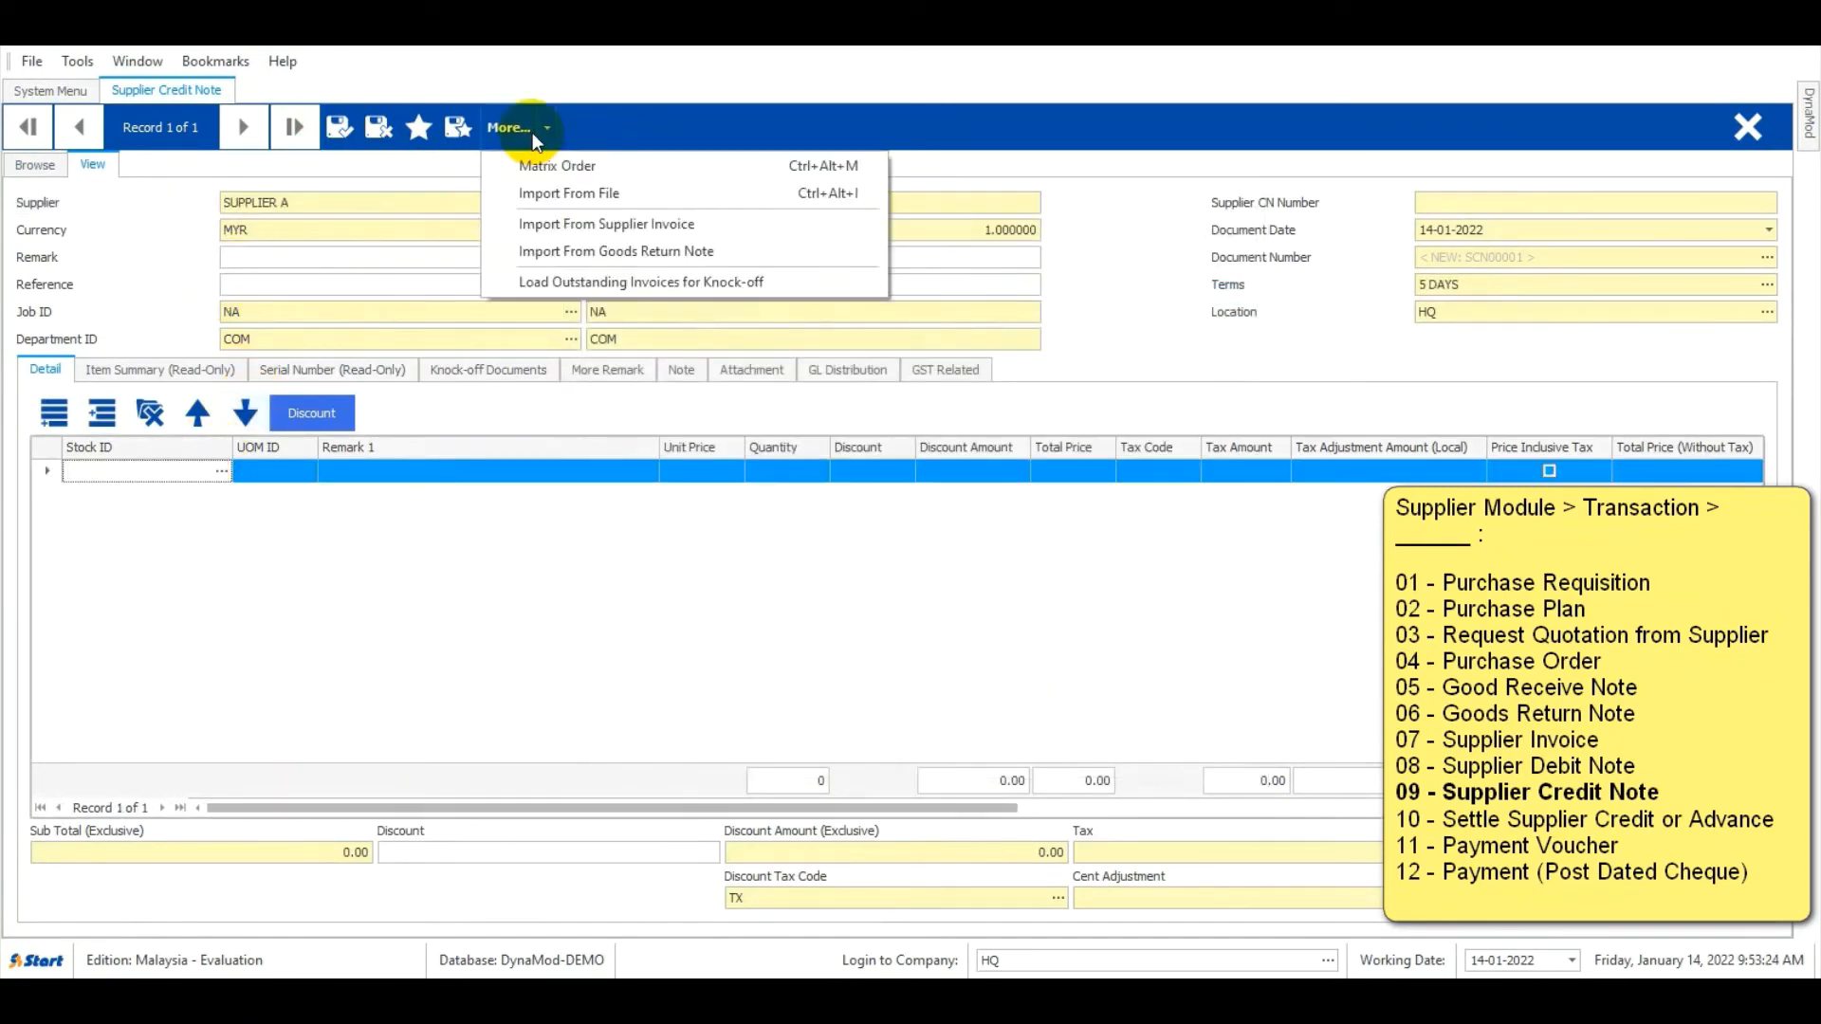
{"action": "left_click", "coordinate": [689, 236]}
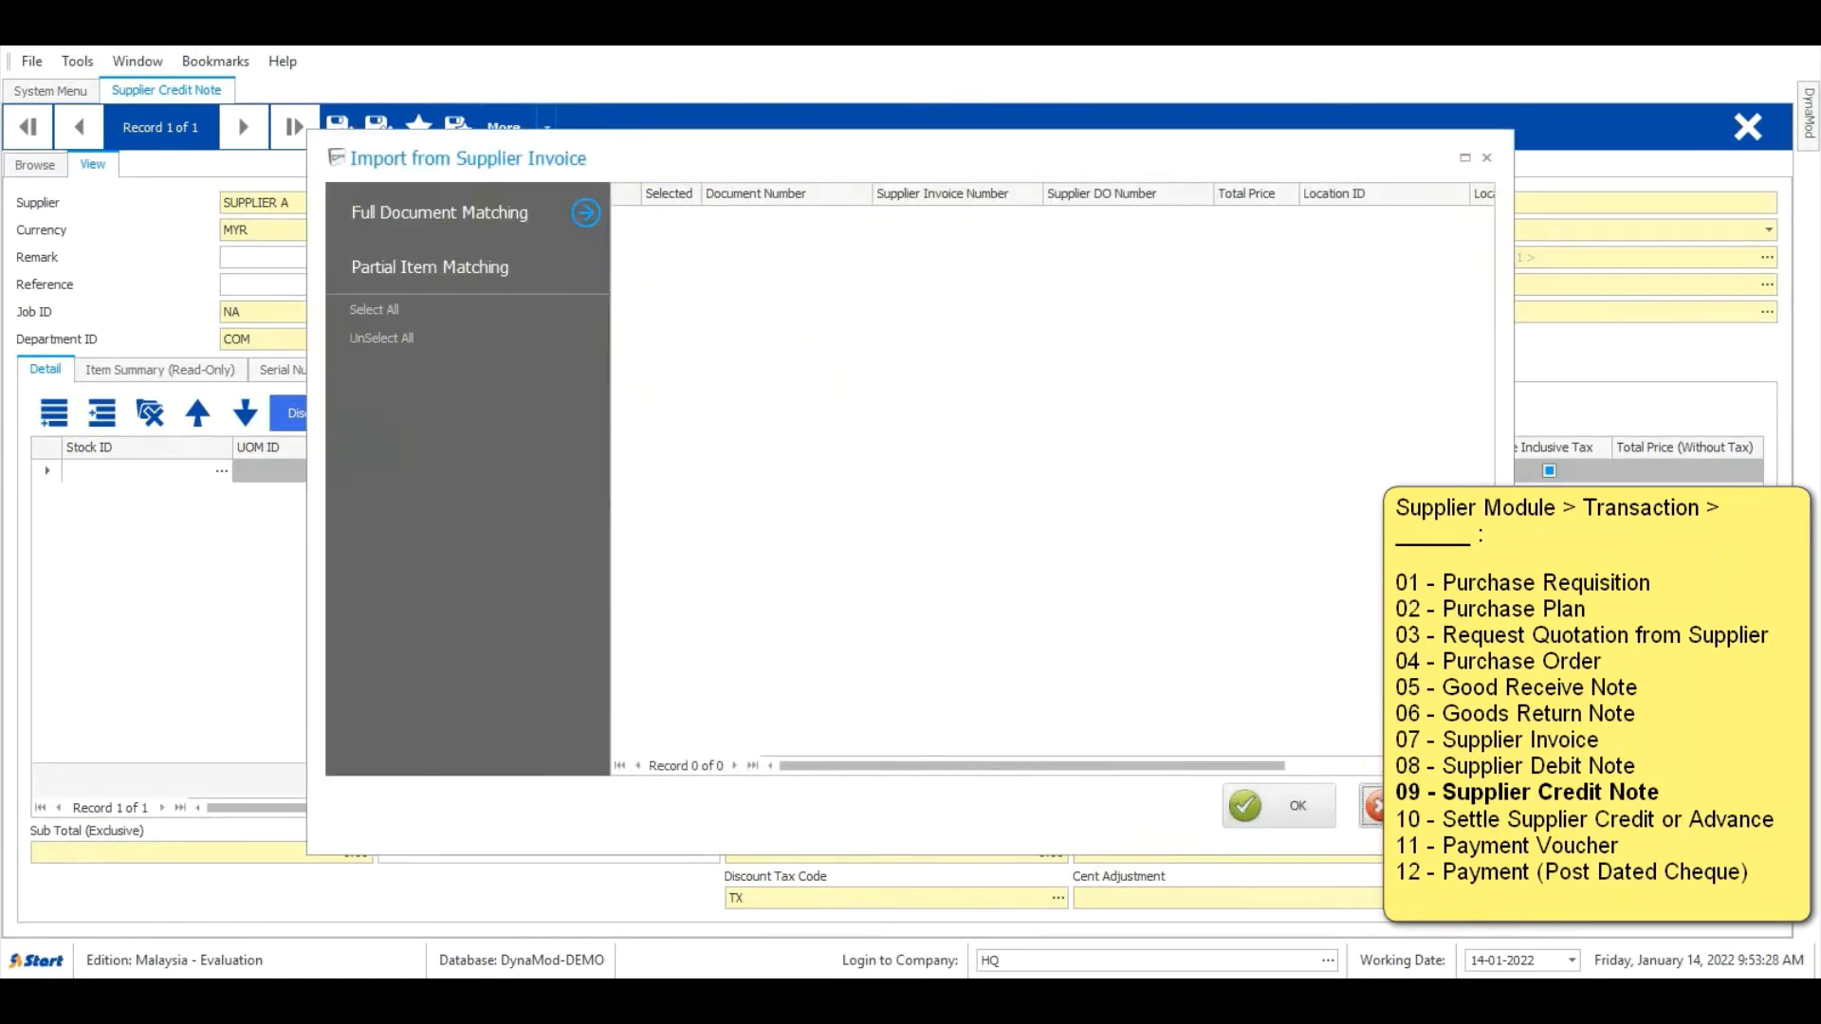
{"action": "left_click", "coordinate": [1372, 806]}
Import goods return note GRTN00001 into the credit note and try to save it without a supplier CN number
{"action": "left_click", "coordinate": [521, 127]}
{"action": "left_click", "coordinate": [611, 251]}
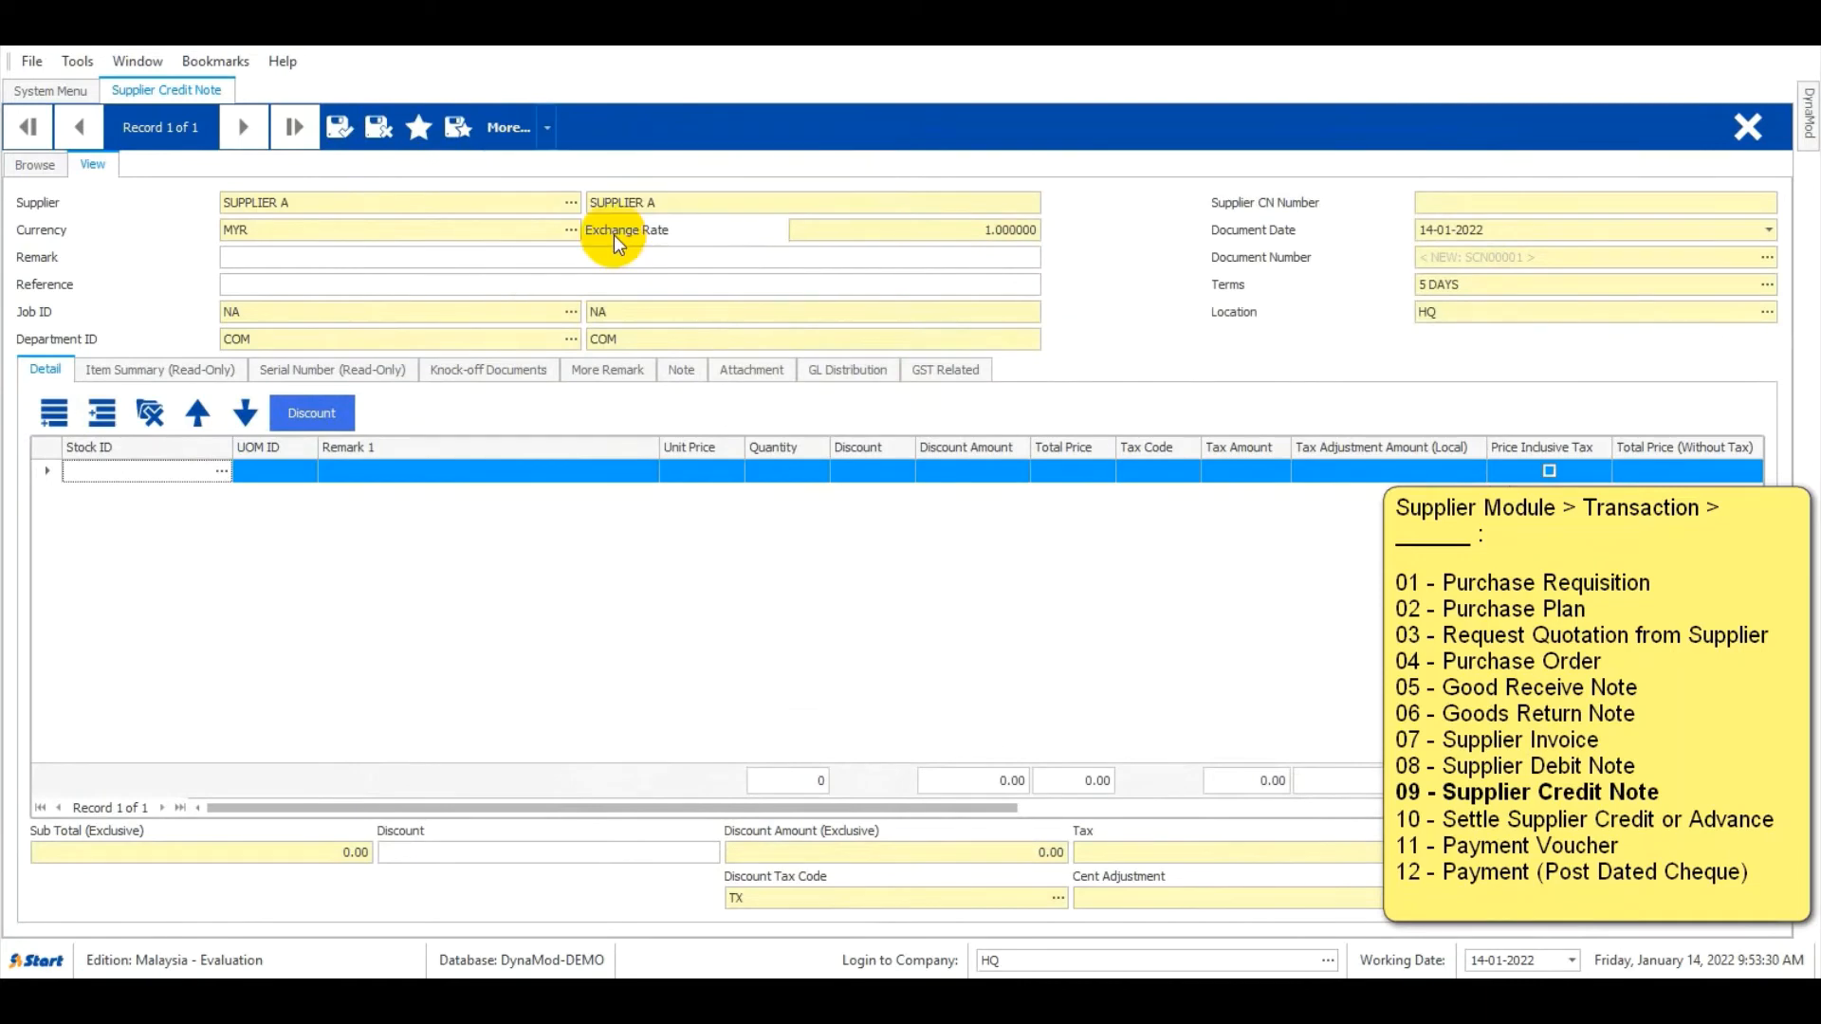
{"action": "left_click", "coordinate": [644, 186]}
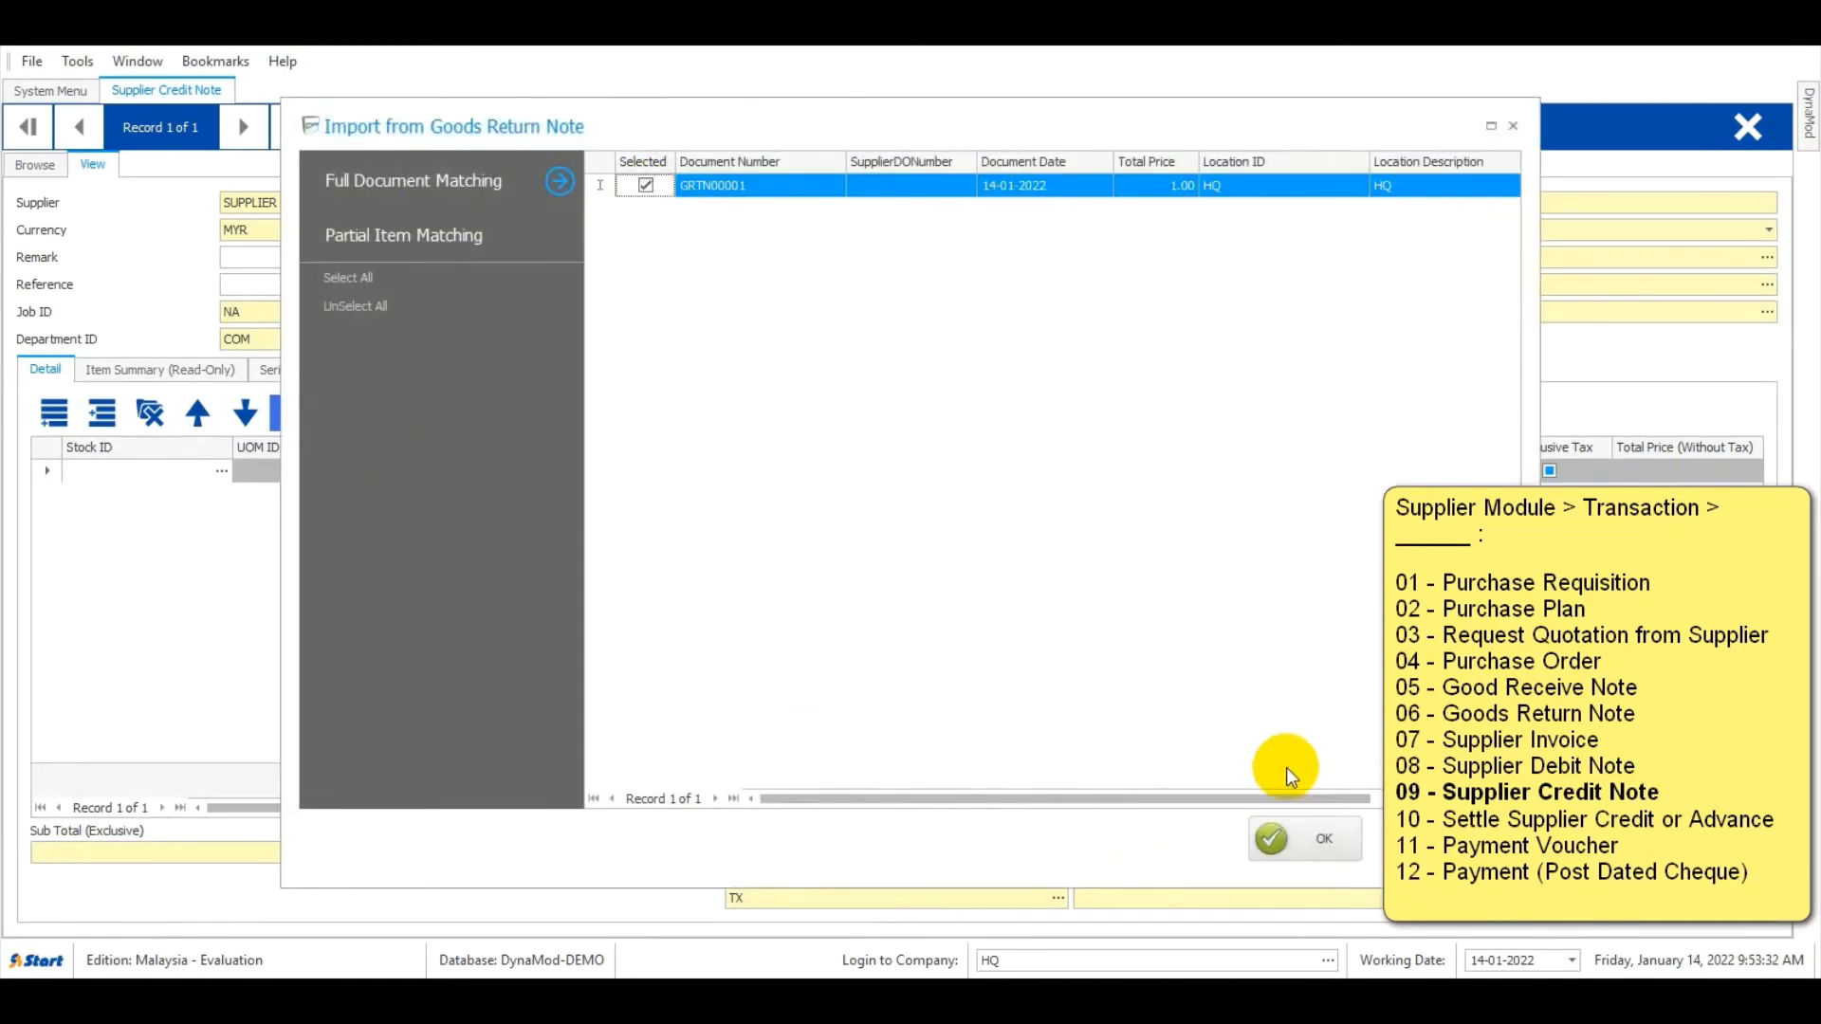
{"action": "left_click", "coordinate": [1307, 838]}
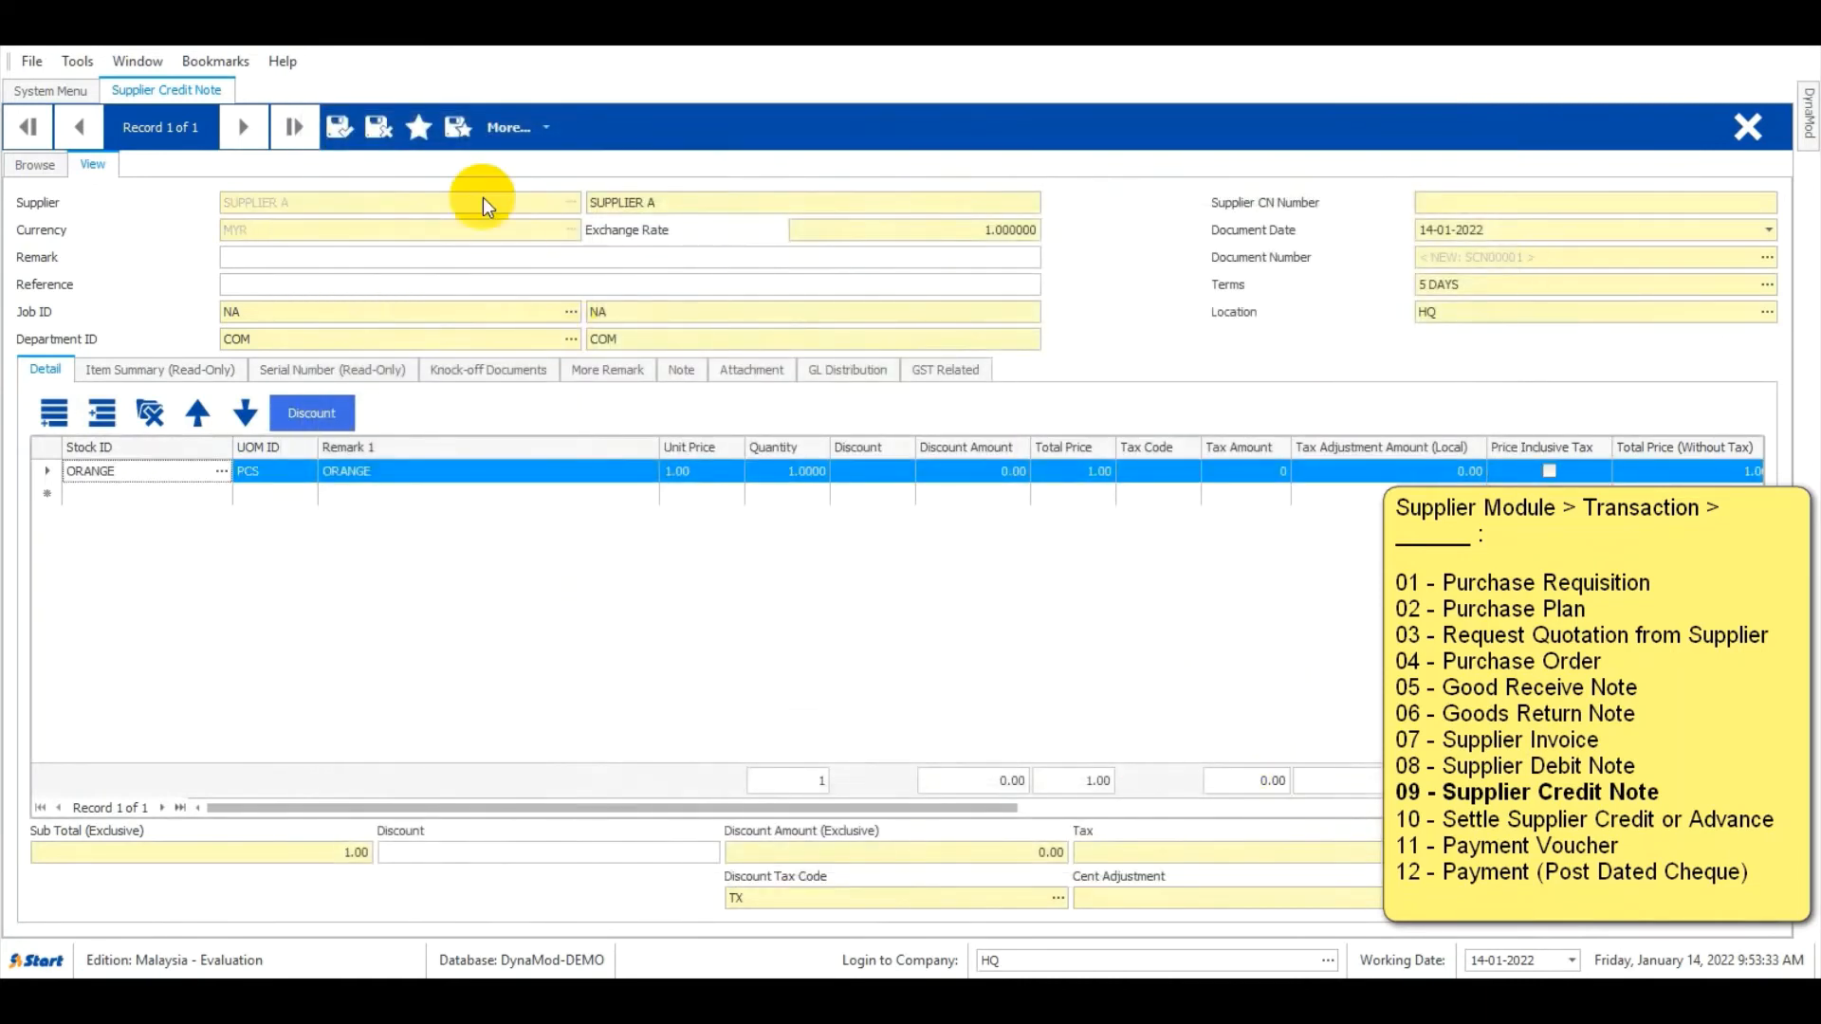
{"action": "left_click", "coordinate": [340, 126]}
{"action": "left_click", "coordinate": [1011, 600]}
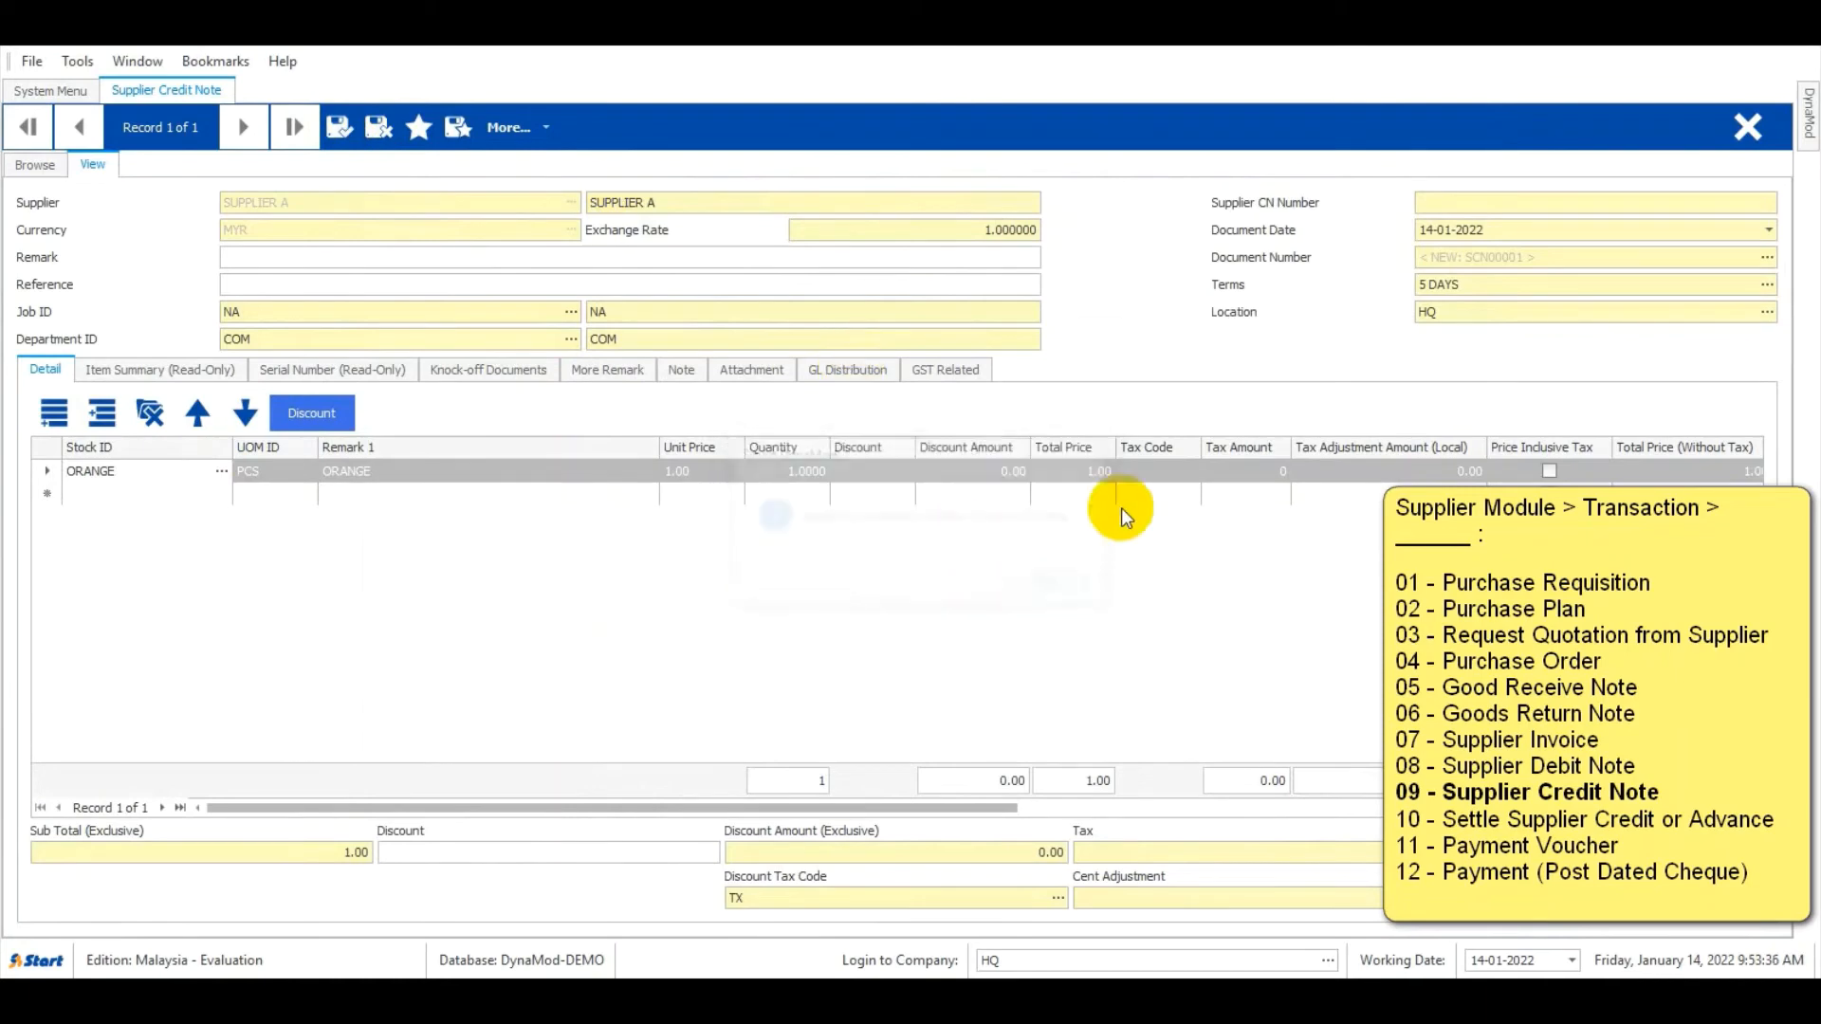
Set the supplier CN number to SCNN00001, save the credit note with its unapplied balance as an advance, and close it
{"action": "left_click", "coordinate": [1443, 203]}
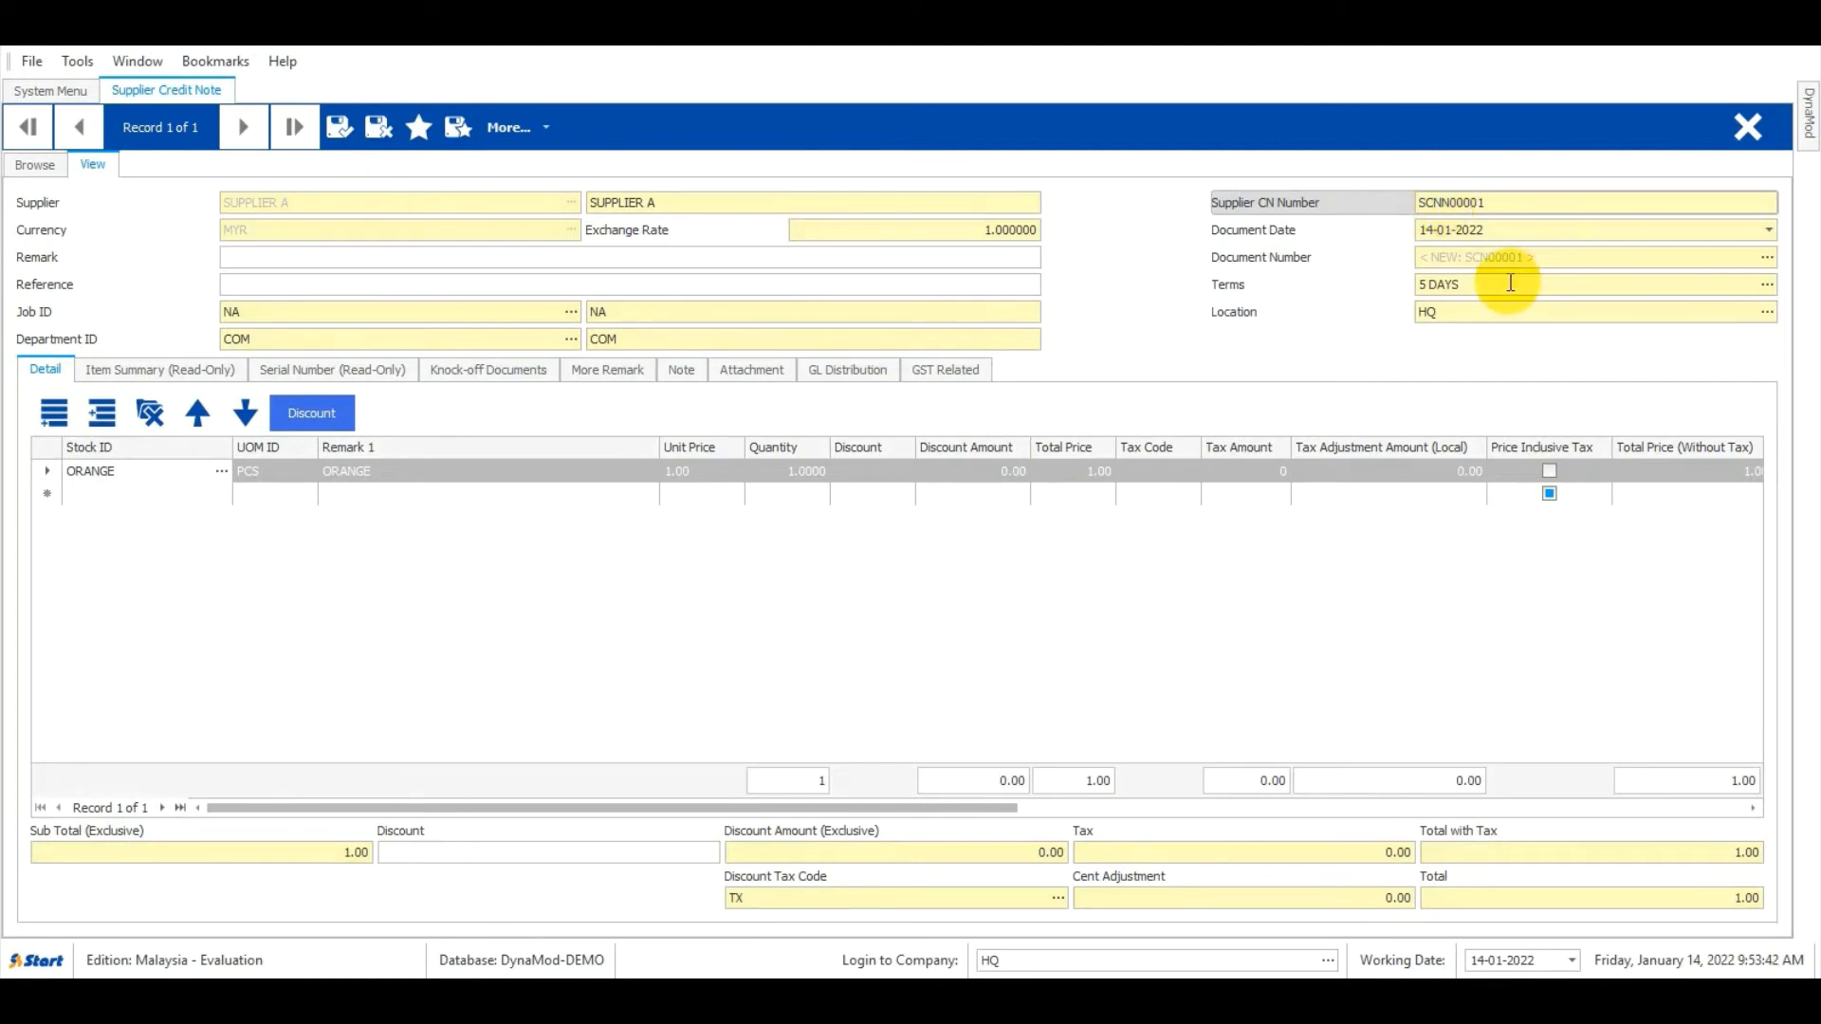
{"action": "left_click", "coordinate": [1490, 258]}
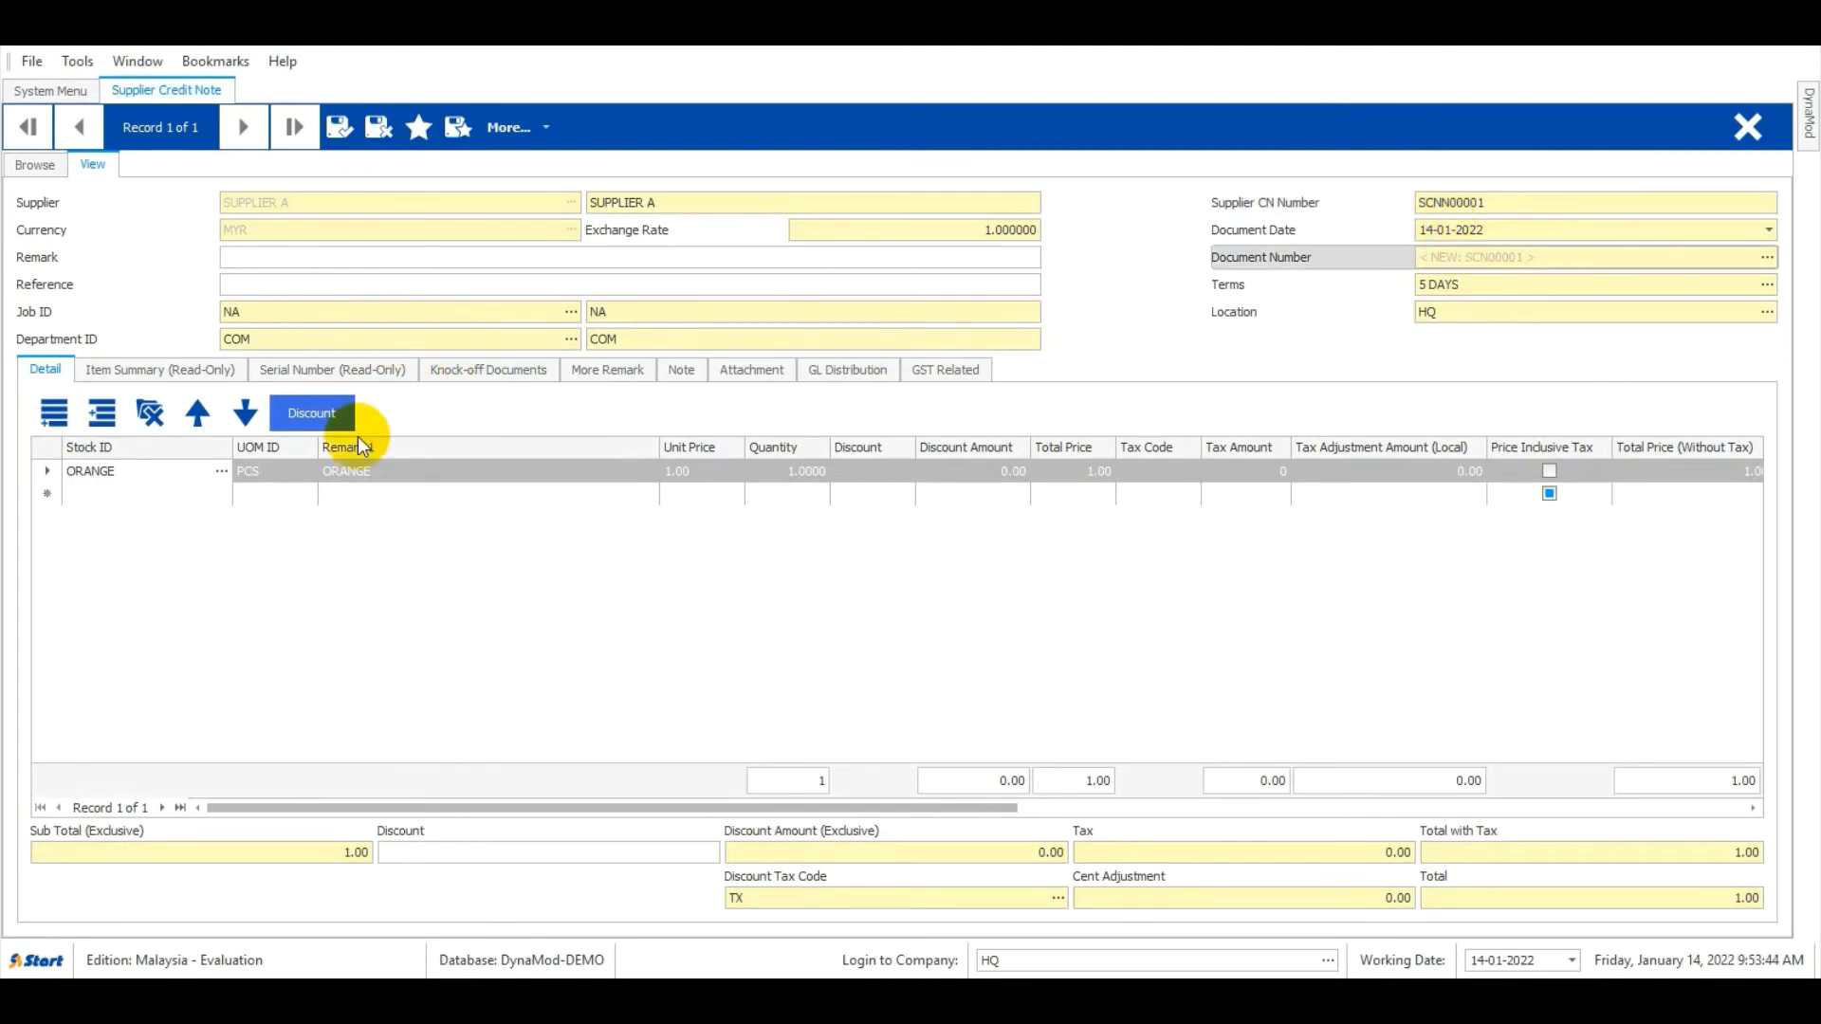
{"action": "left_click", "coordinate": [332, 136]}
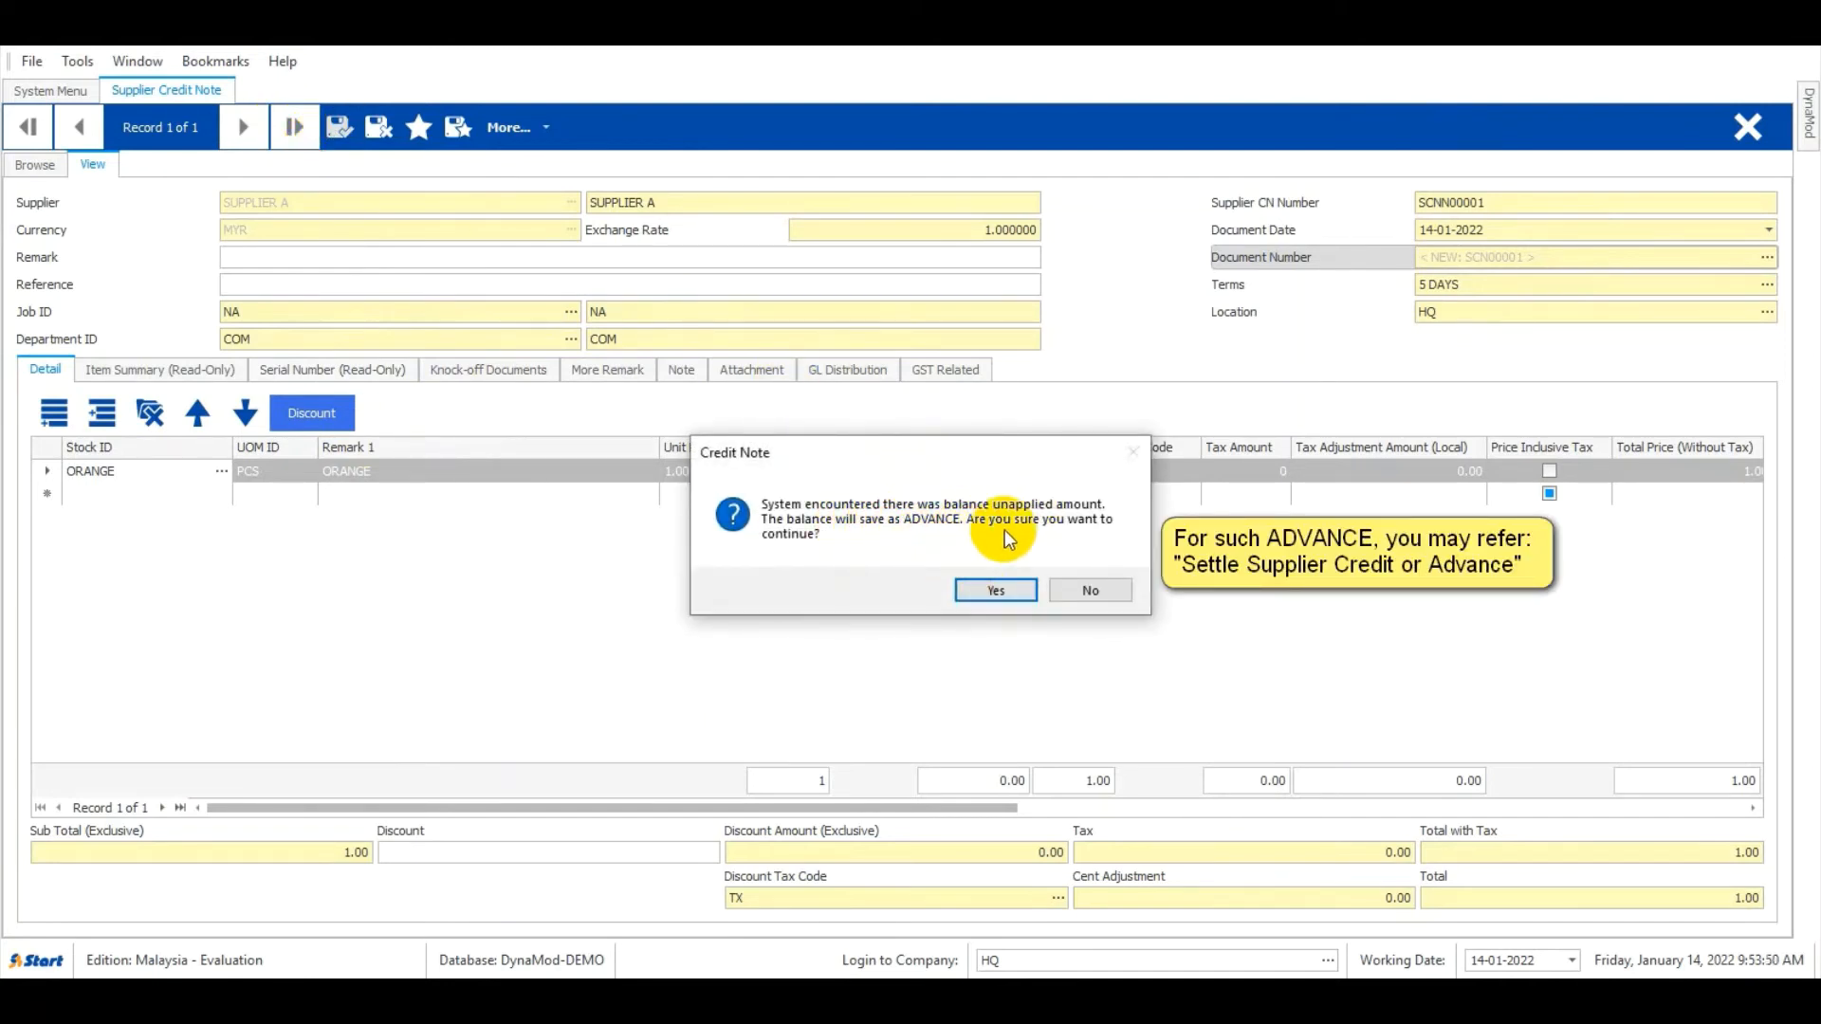
{"action": "left_click", "coordinate": [990, 590]}
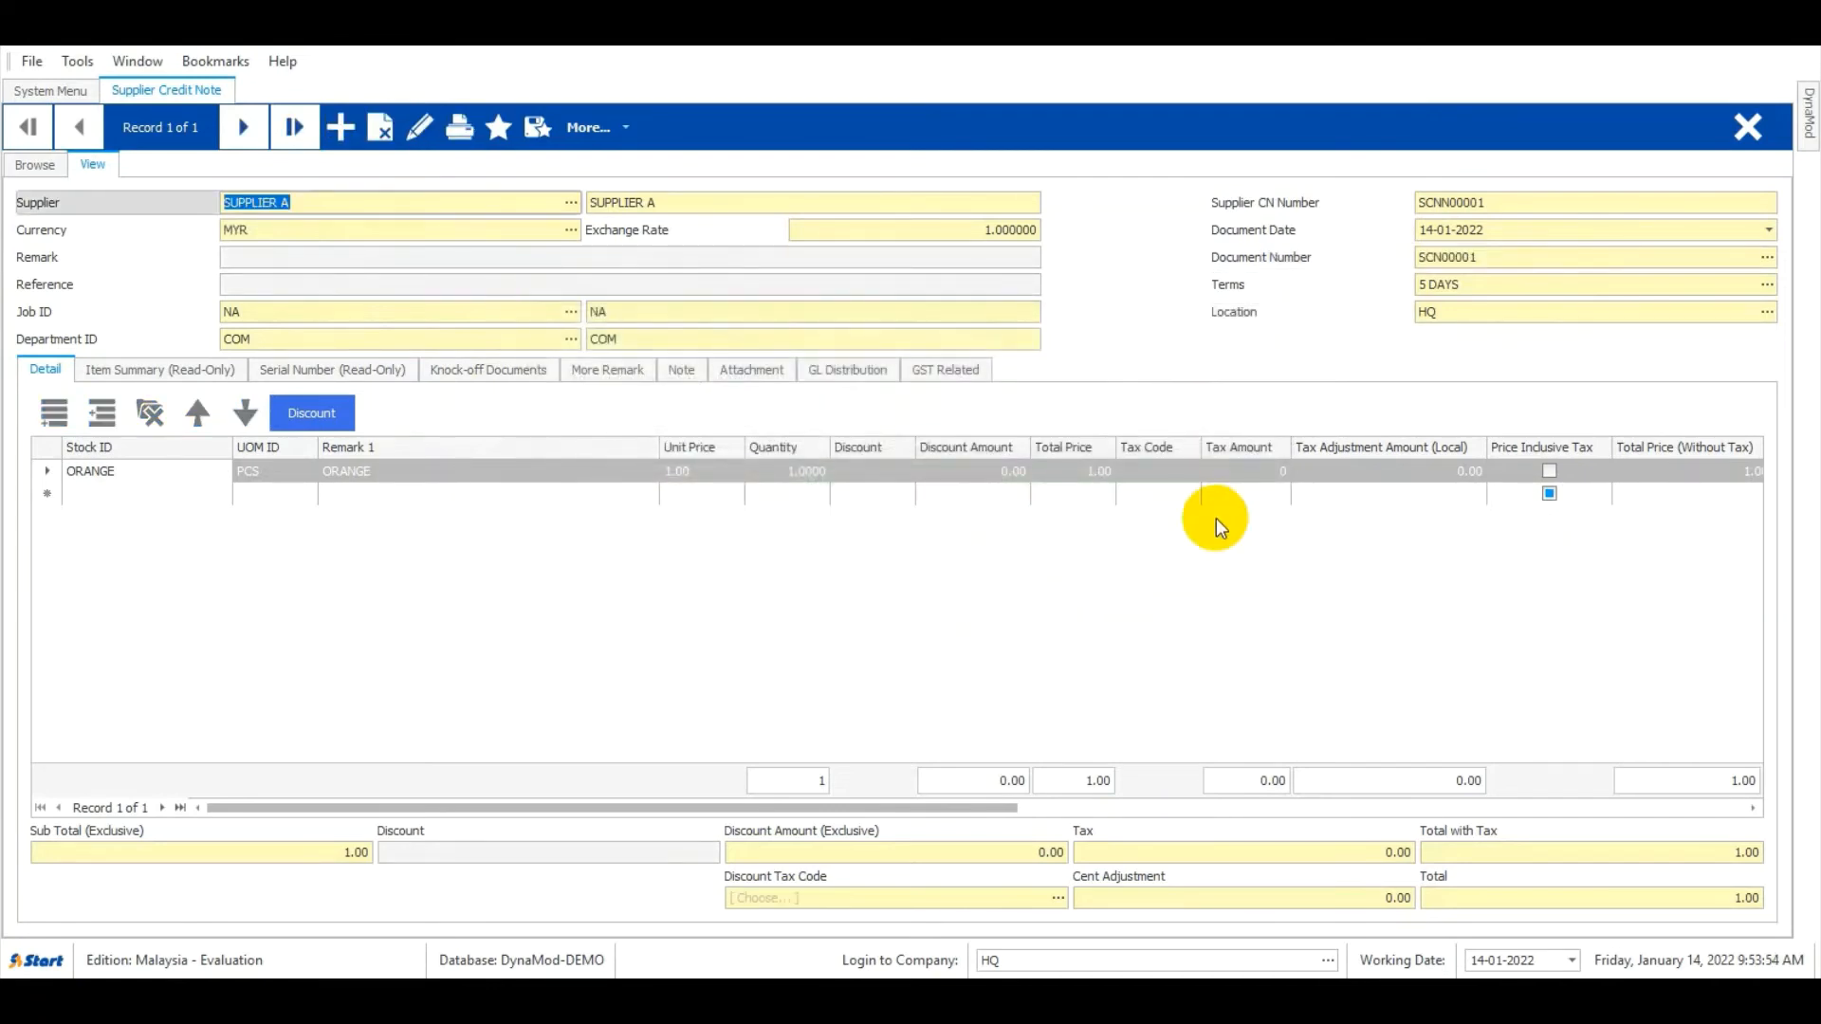
{"action": "left_click", "coordinate": [1744, 133]}
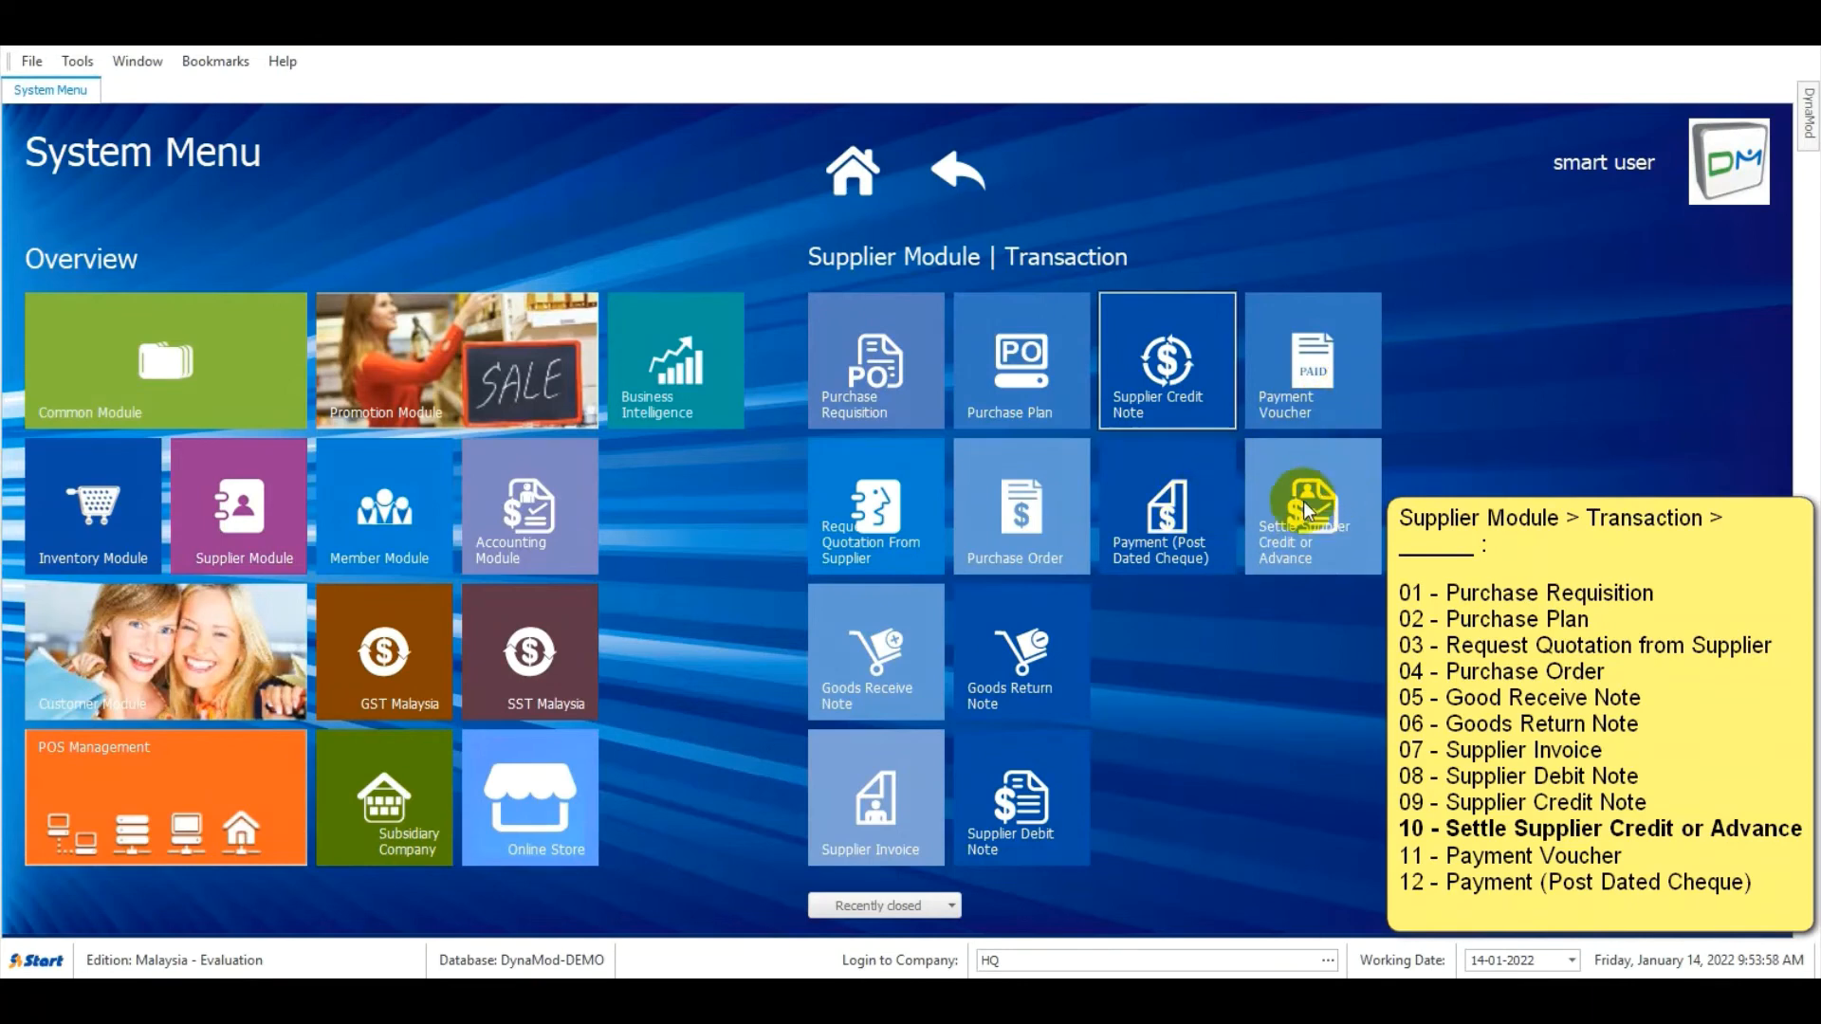
Set up a supplier credit settlement for SUPPLIER A using credit note SCN00001 and document date 14-01-2022
{"action": "left_click", "coordinate": [1346, 494]}
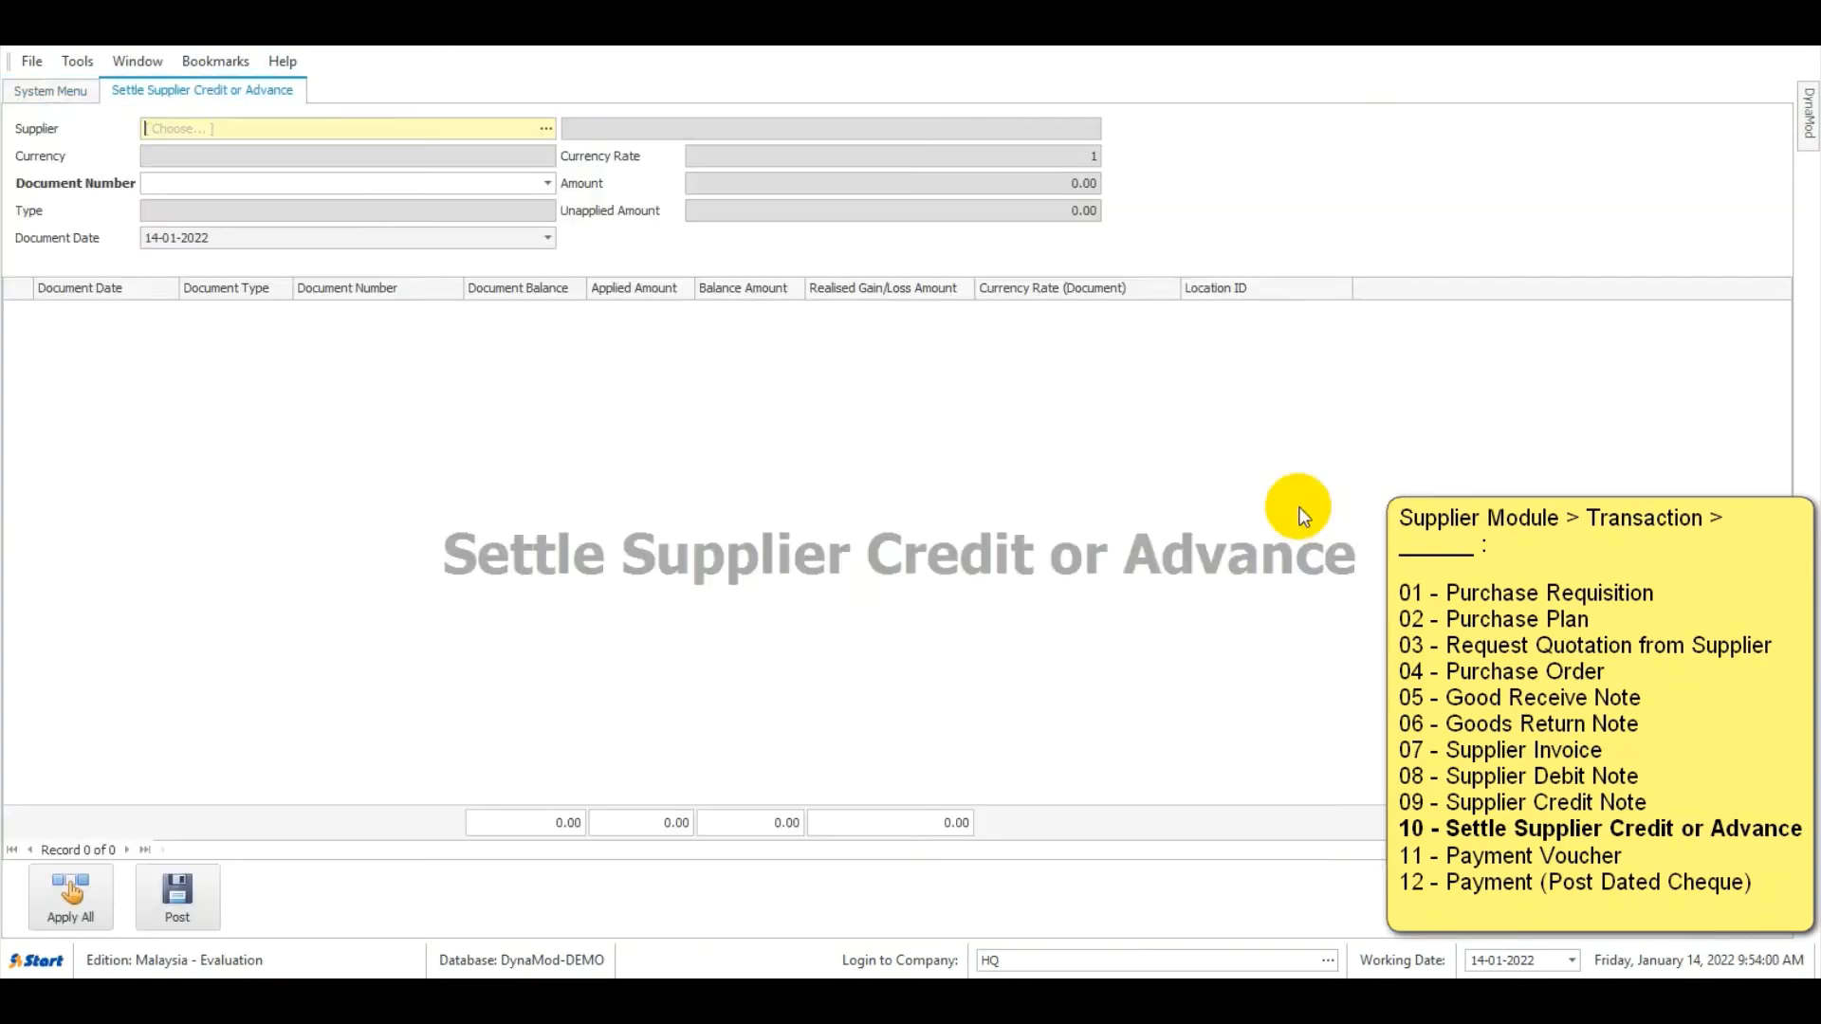
{"action": "left_click", "coordinate": [550, 133]}
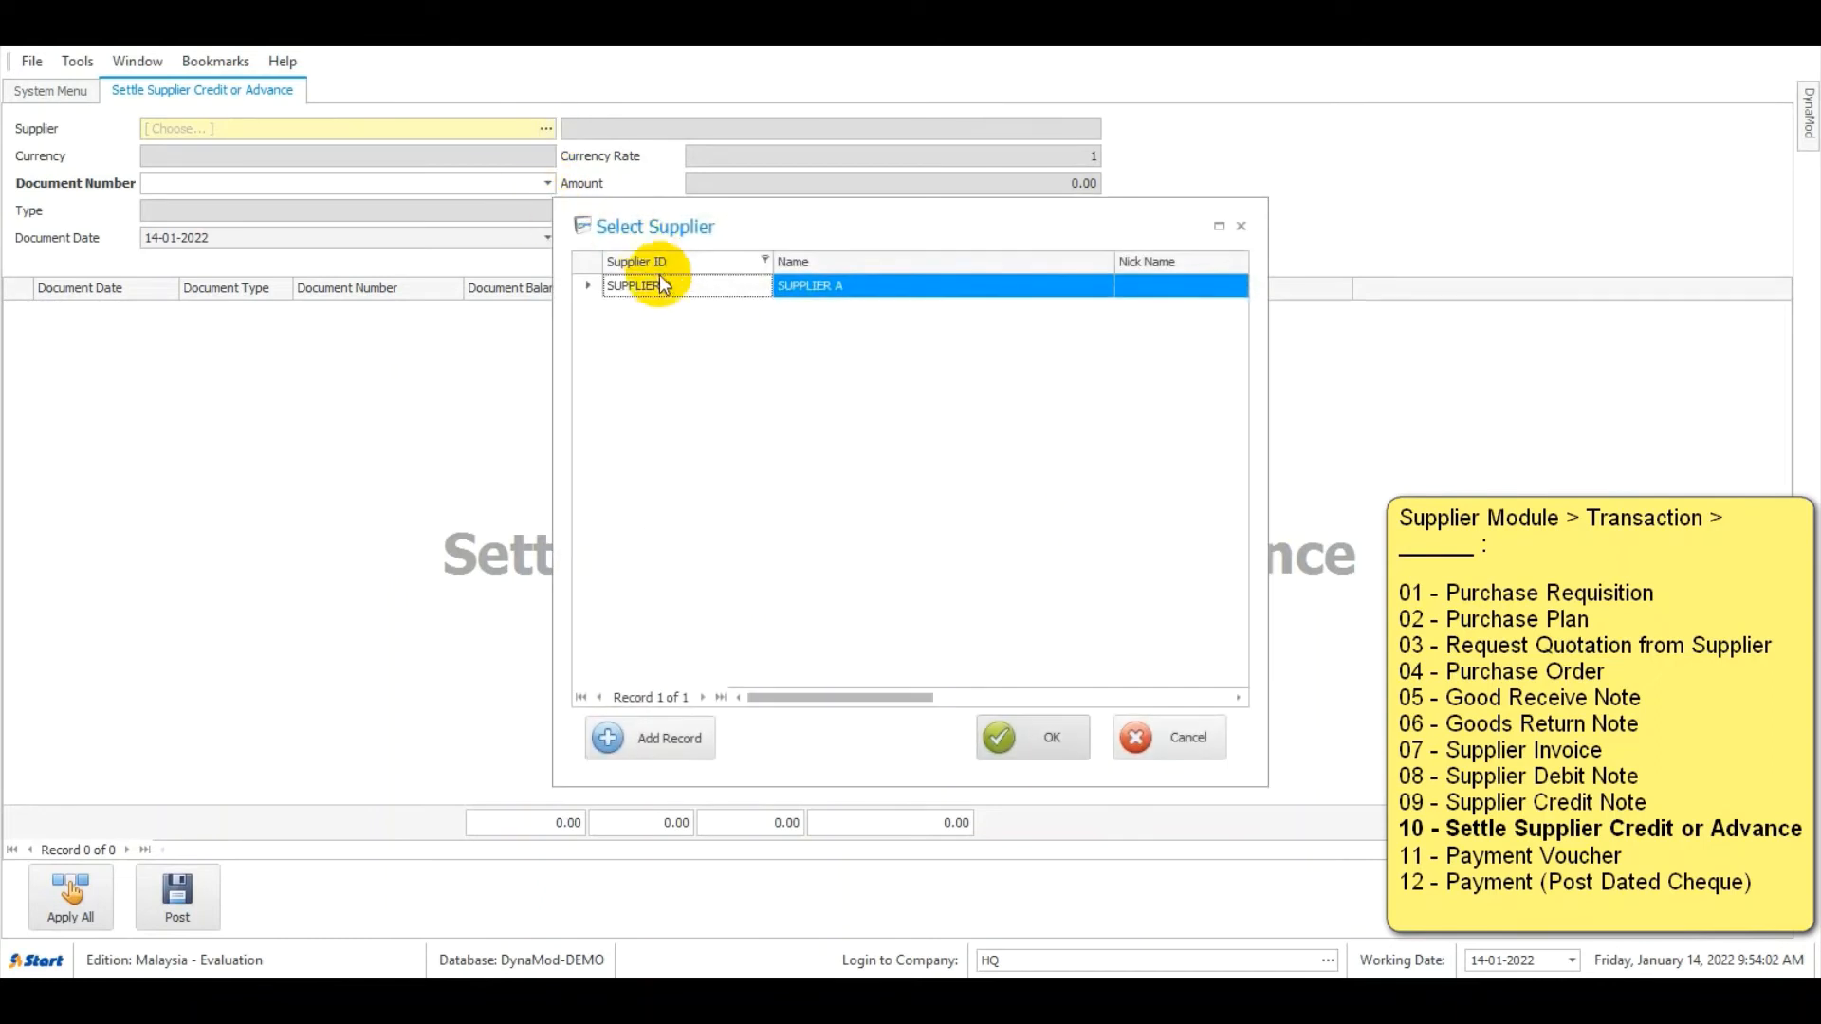
{"action": "double_click", "coordinate": [659, 279]}
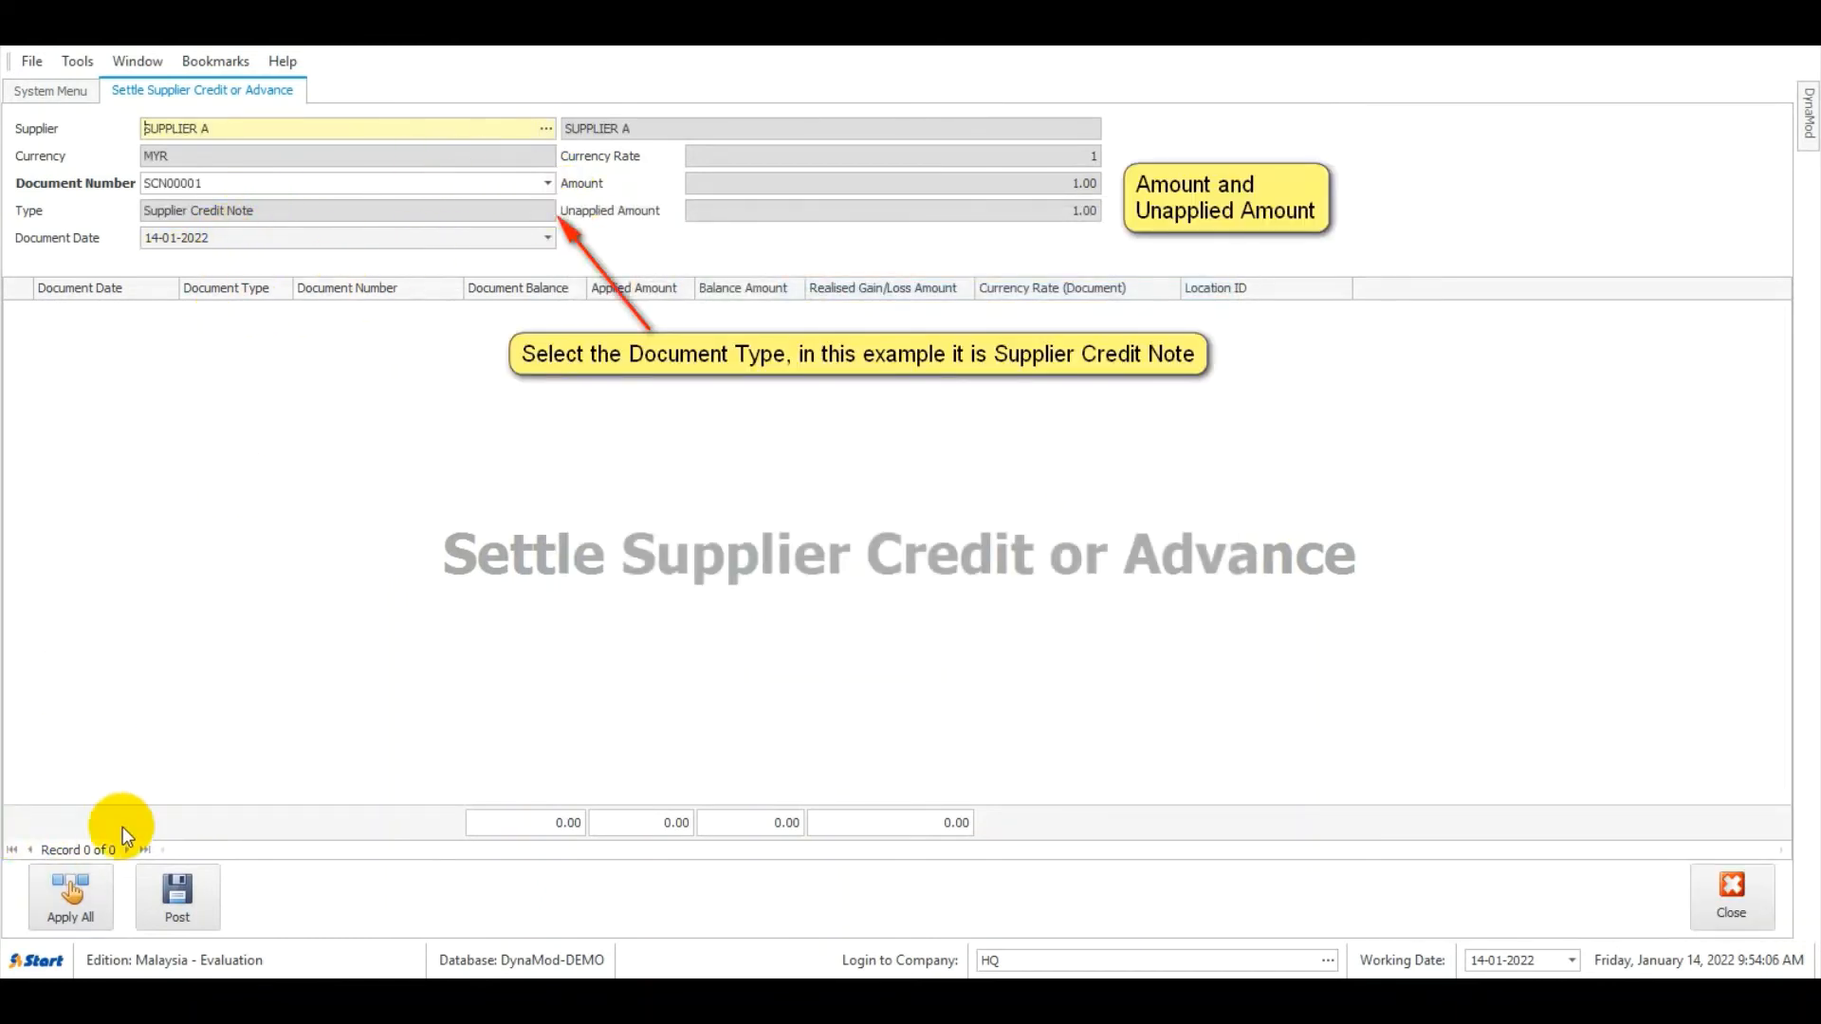
{"action": "left_click", "coordinate": [548, 238]}
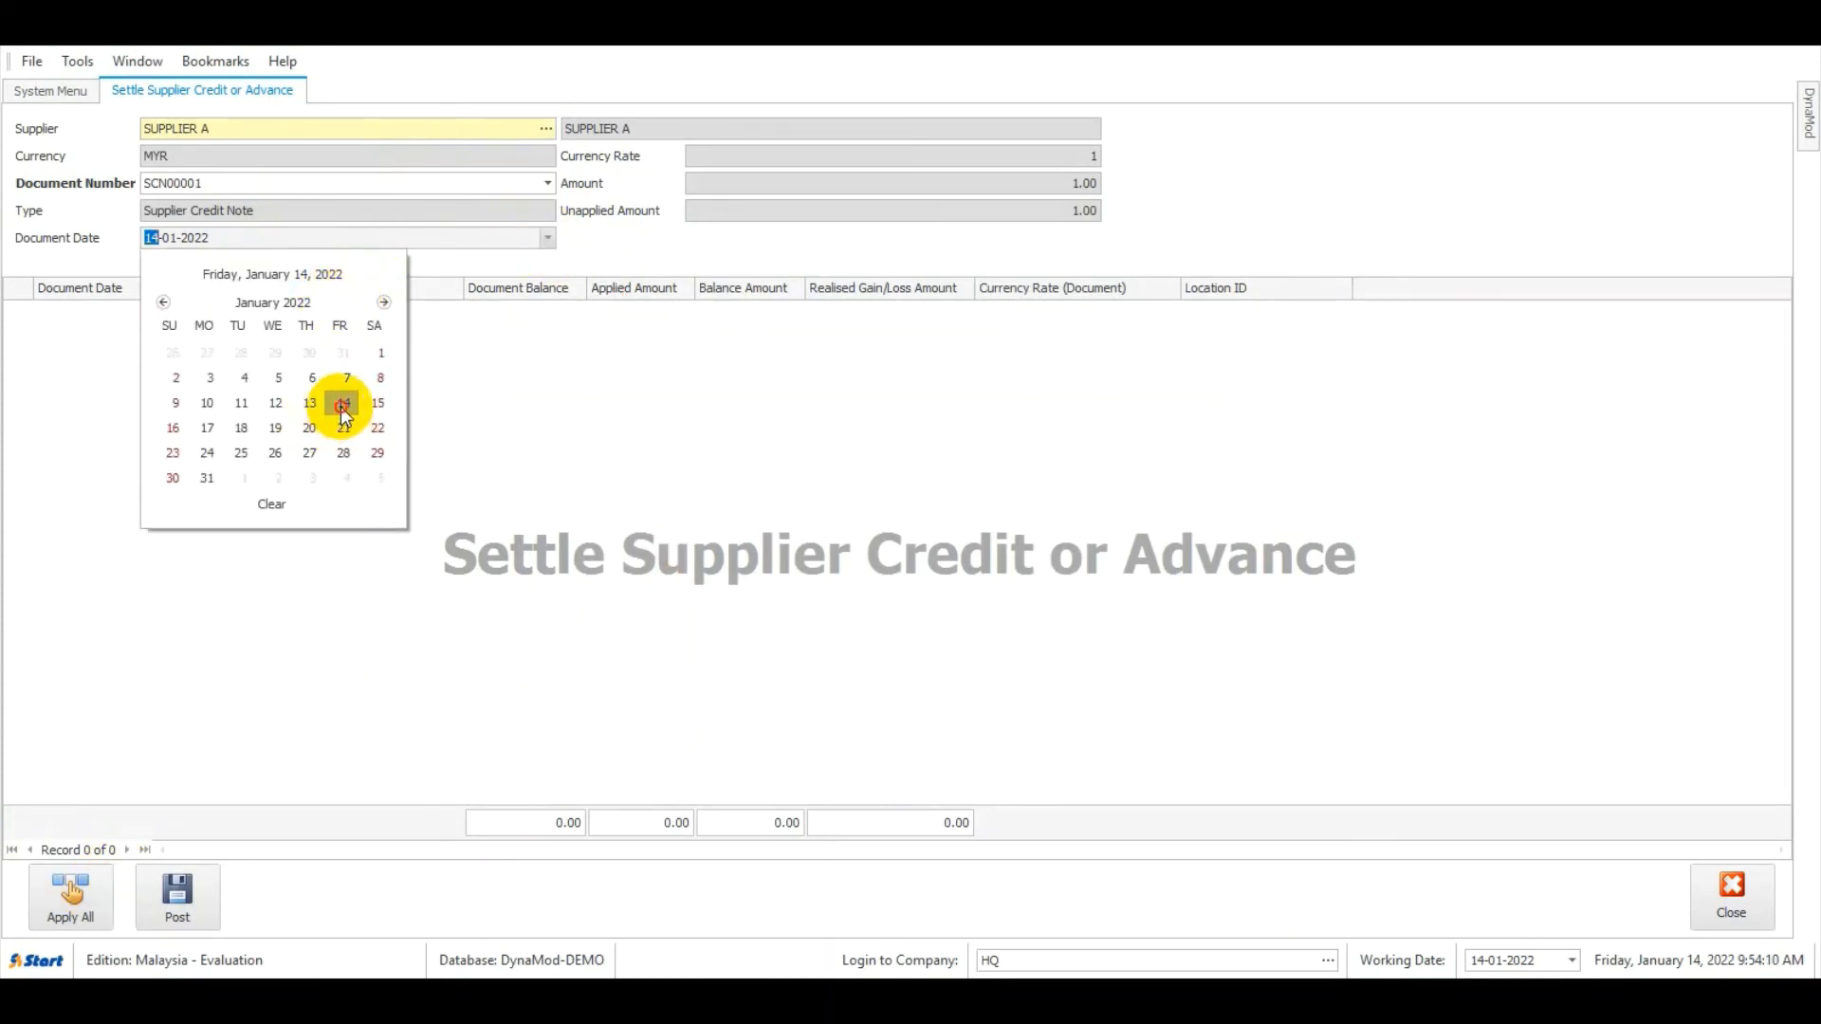
{"action": "left_click", "coordinate": [543, 339]}
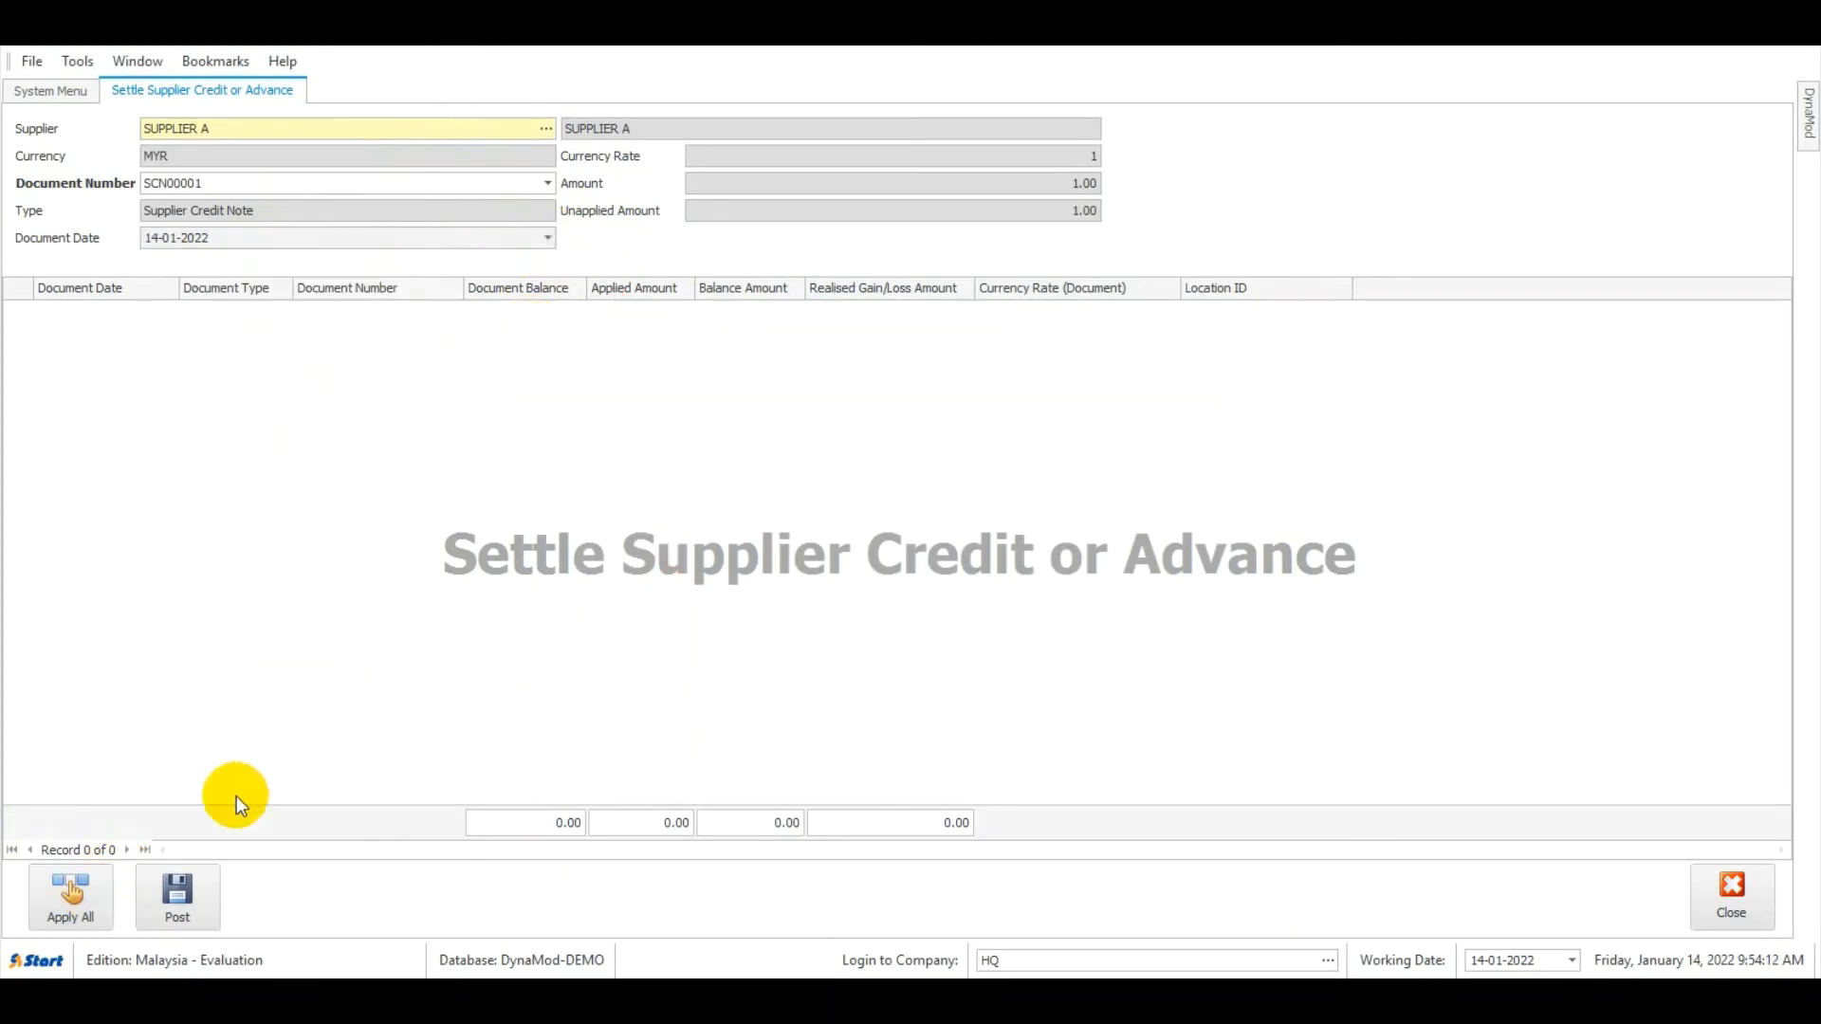
Post the supplier credit settlement, confirm the data posting, and close the settlement form
{"action": "left_click", "coordinate": [186, 890]}
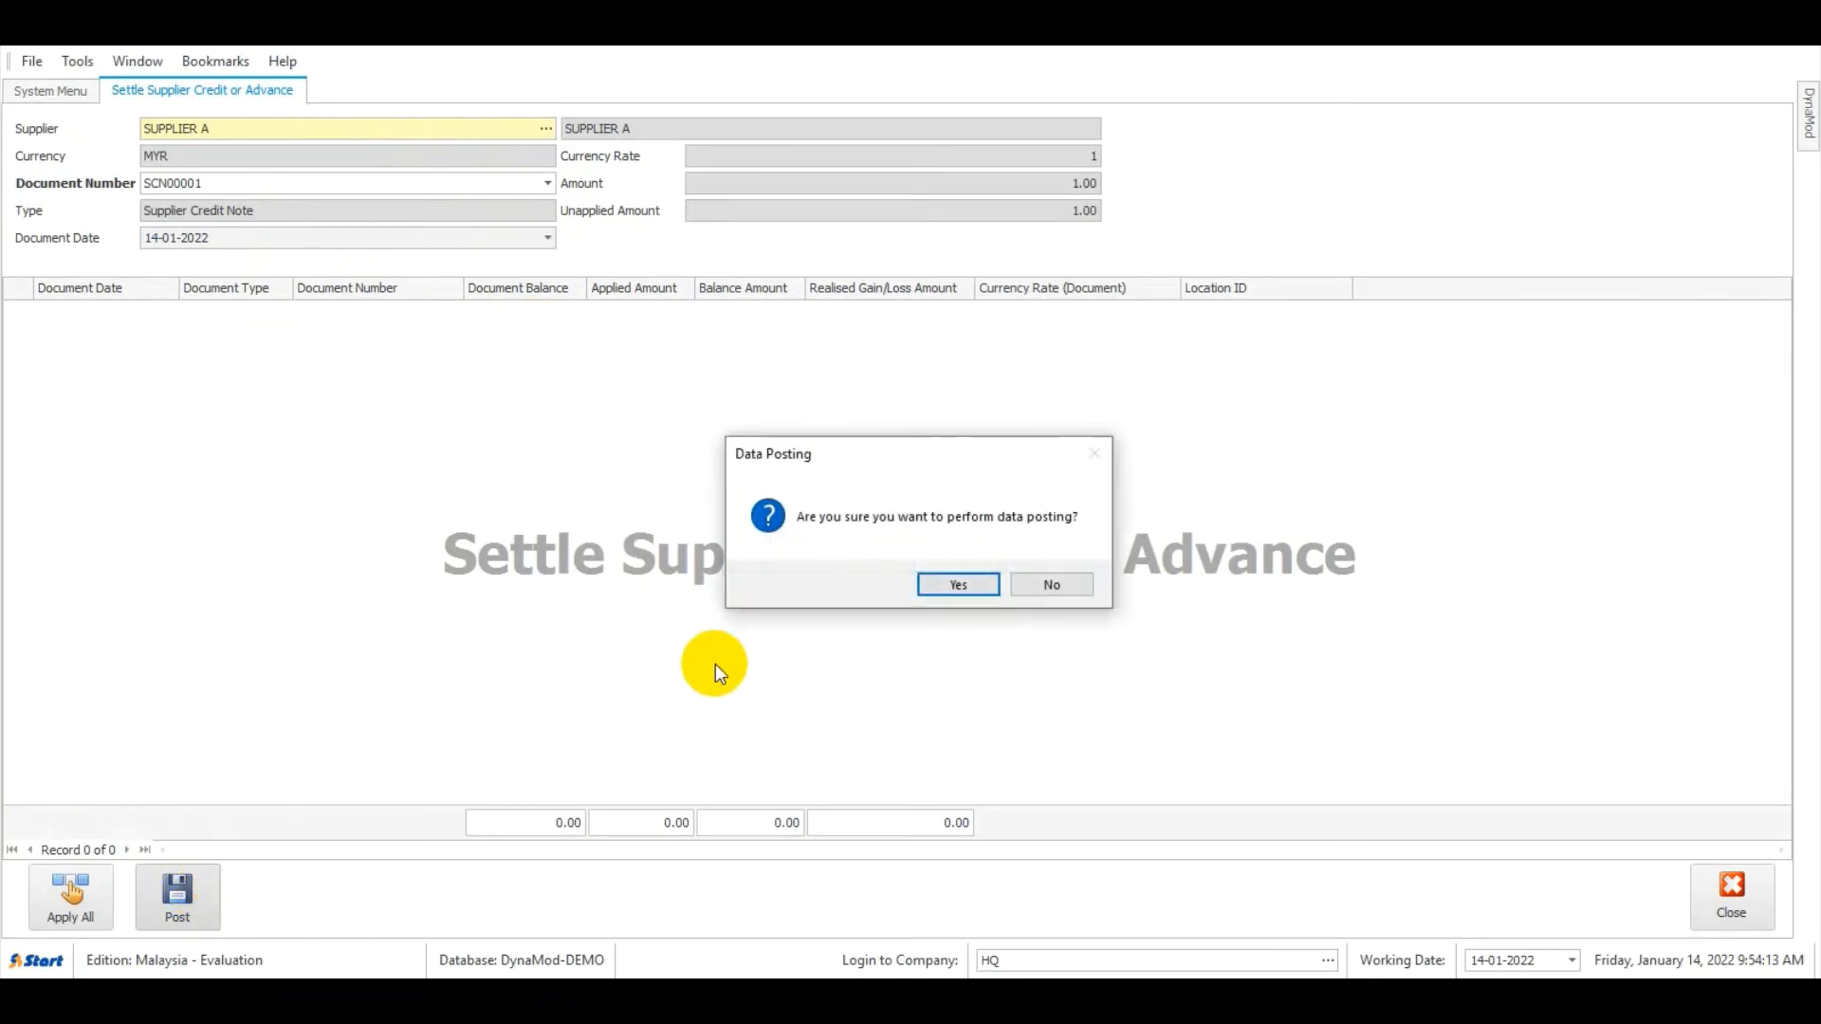
{"action": "left_click", "coordinate": [951, 580]}
{"action": "left_click", "coordinate": [1004, 590]}
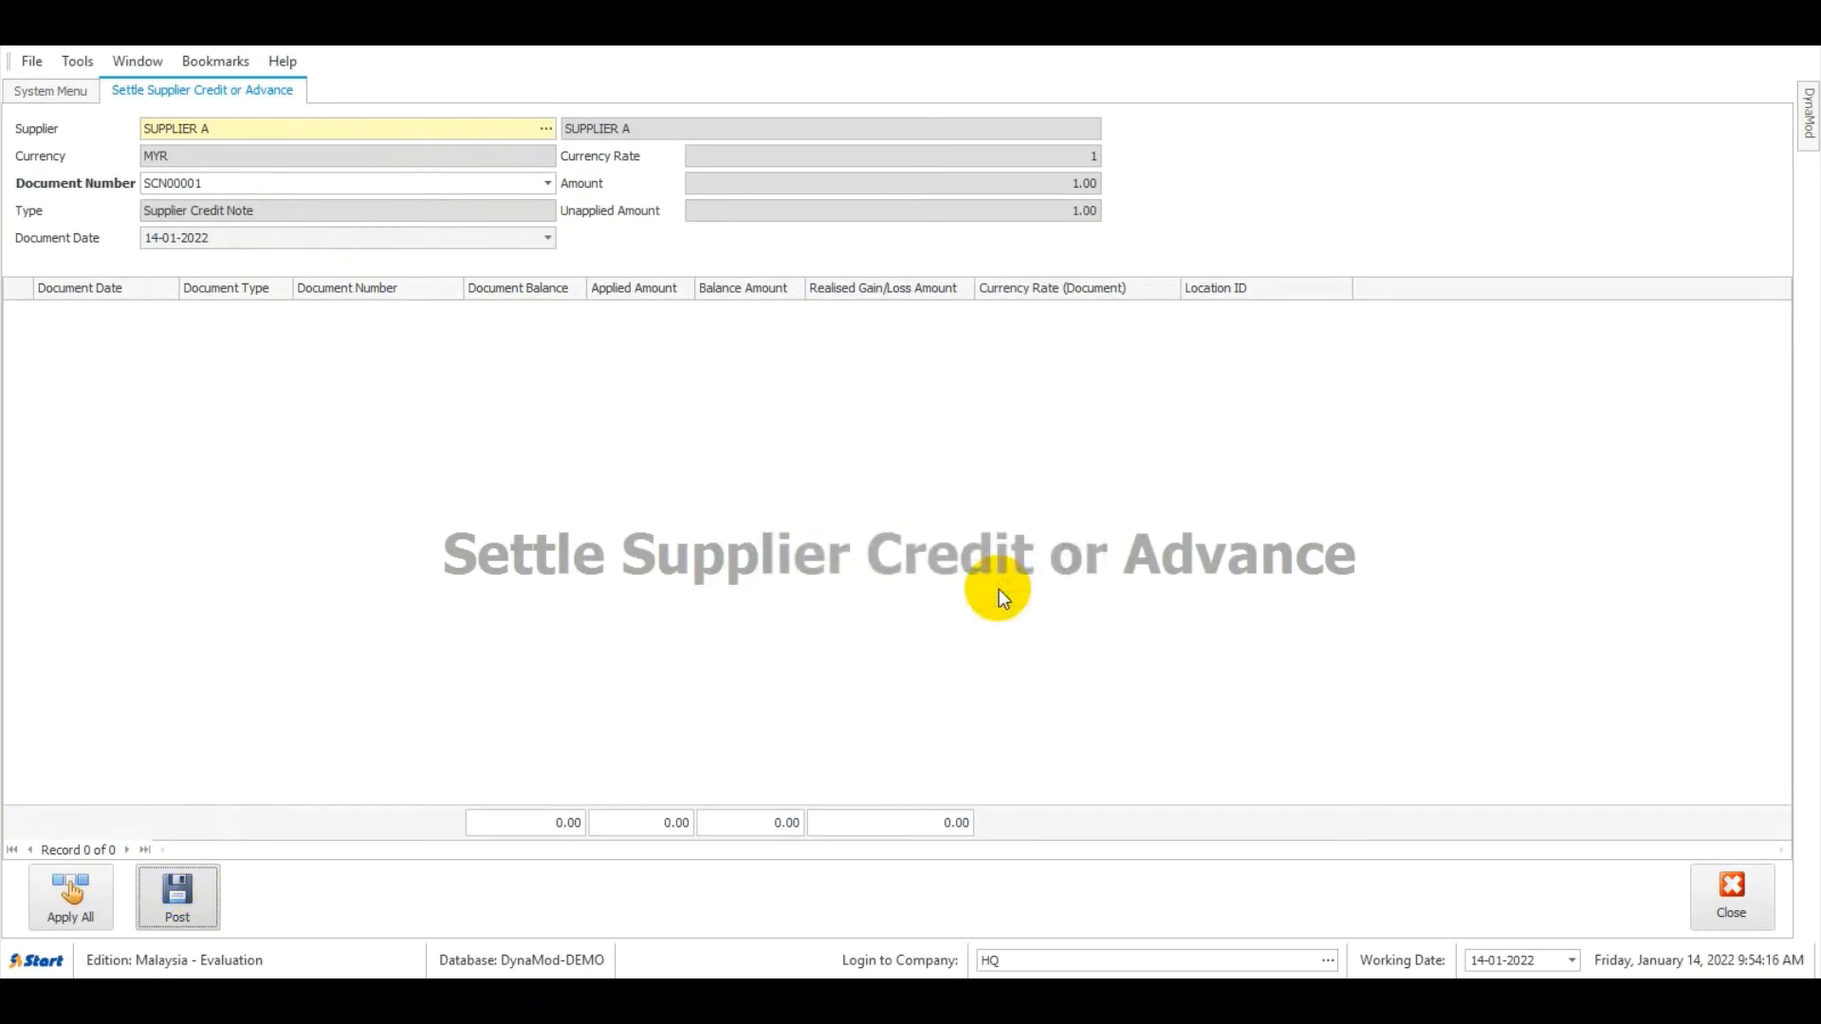
{"action": "left_click", "coordinate": [1733, 922]}
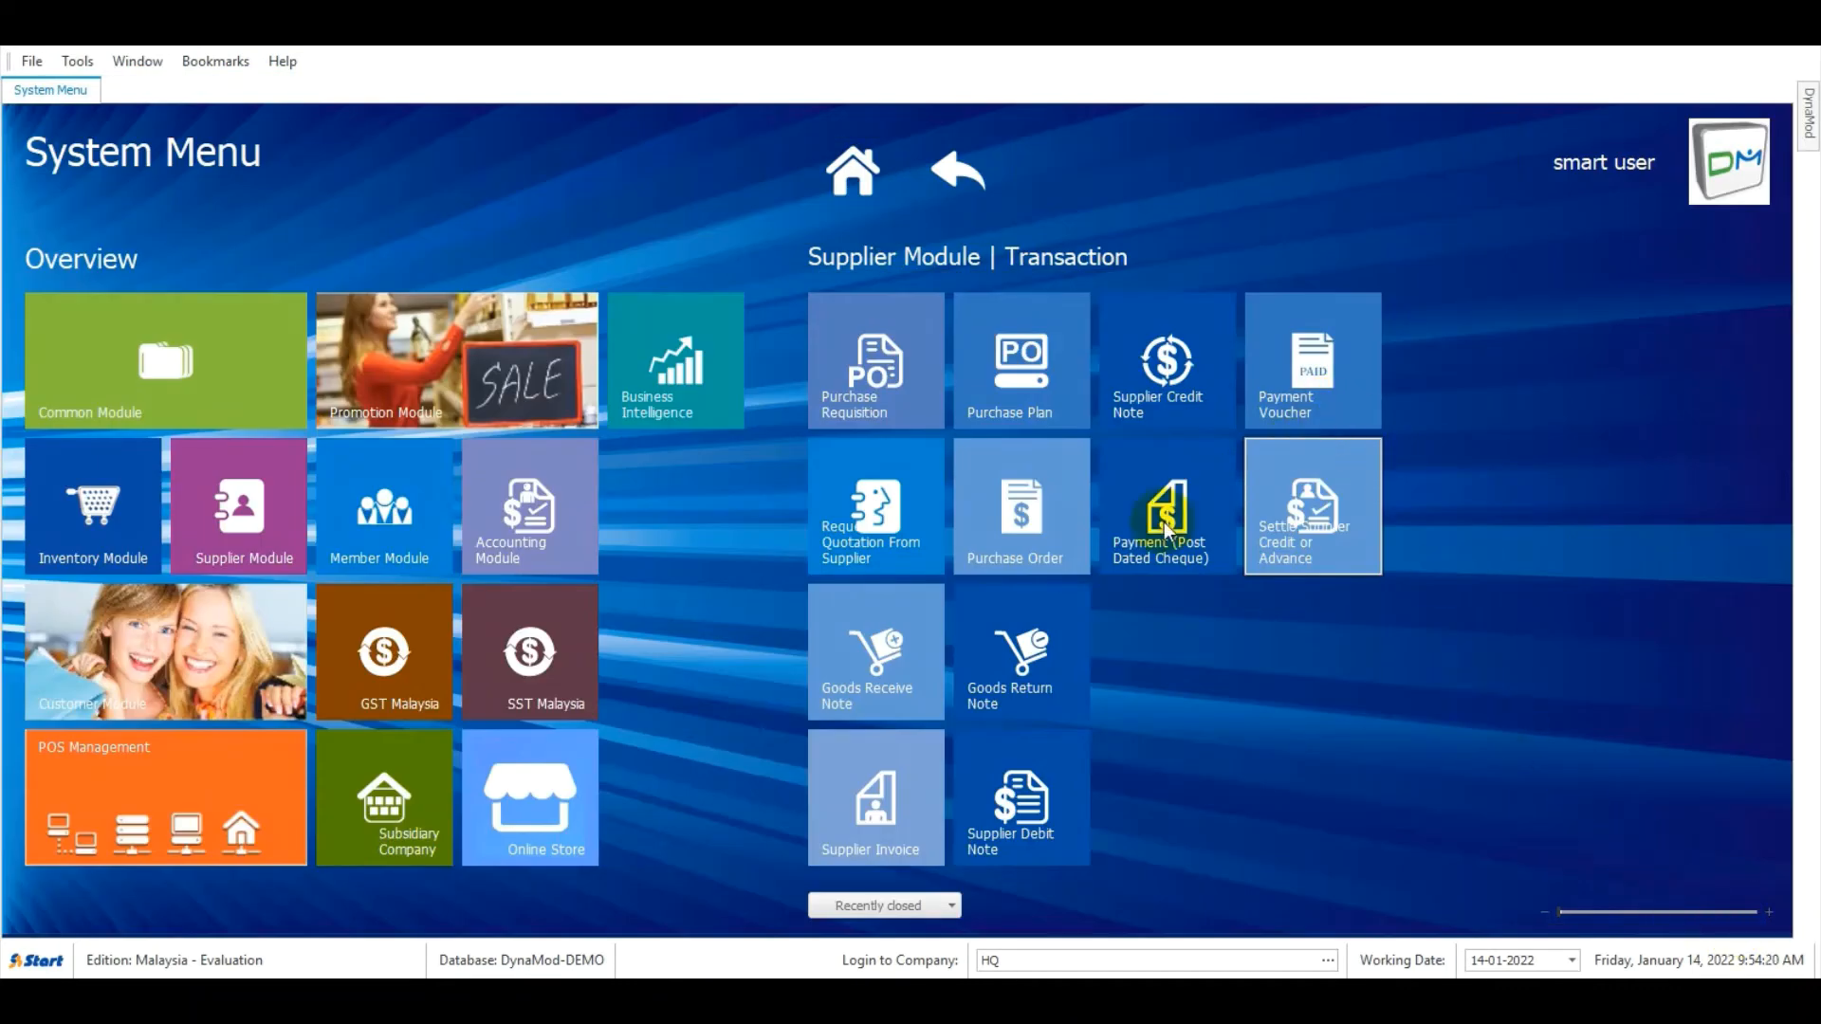
Create a new payment voucher and select SUPPLIER A as the supplier
{"action": "left_click", "coordinate": [1358, 358]}
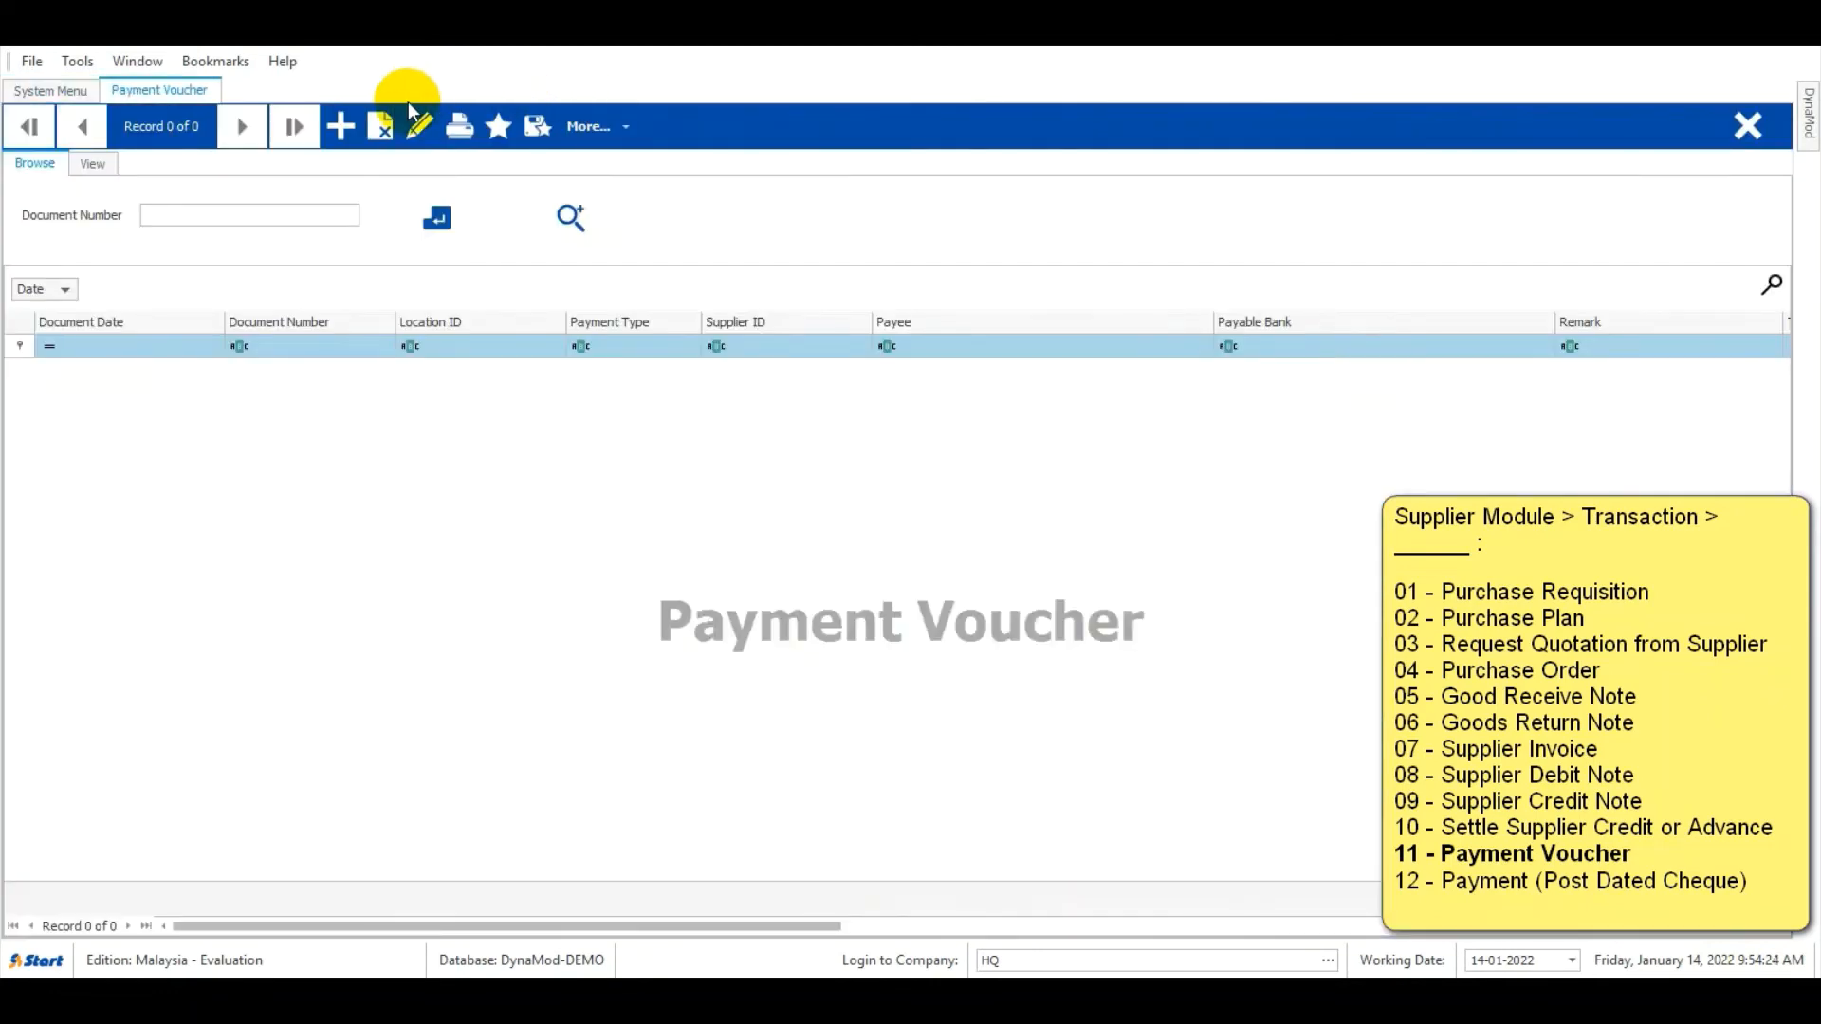
{"action": "left_click", "coordinate": [351, 137]}
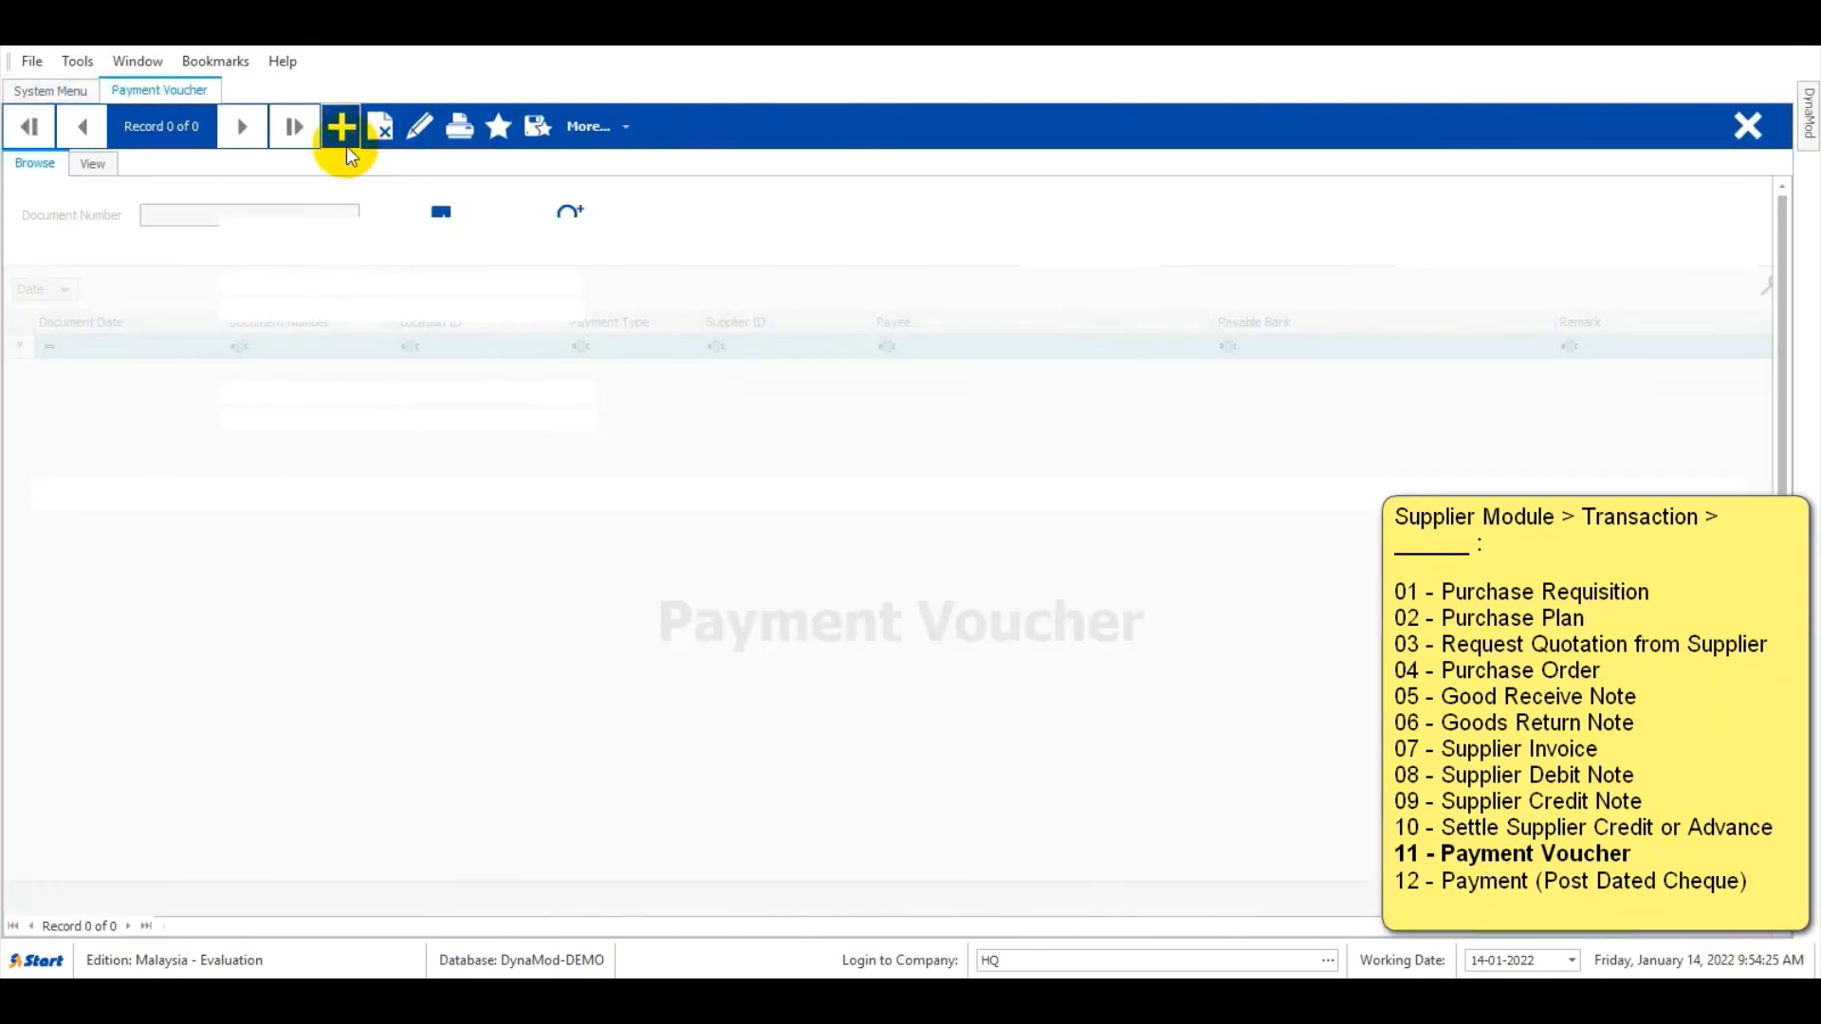
{"action": "left_click", "coordinate": [584, 228]}
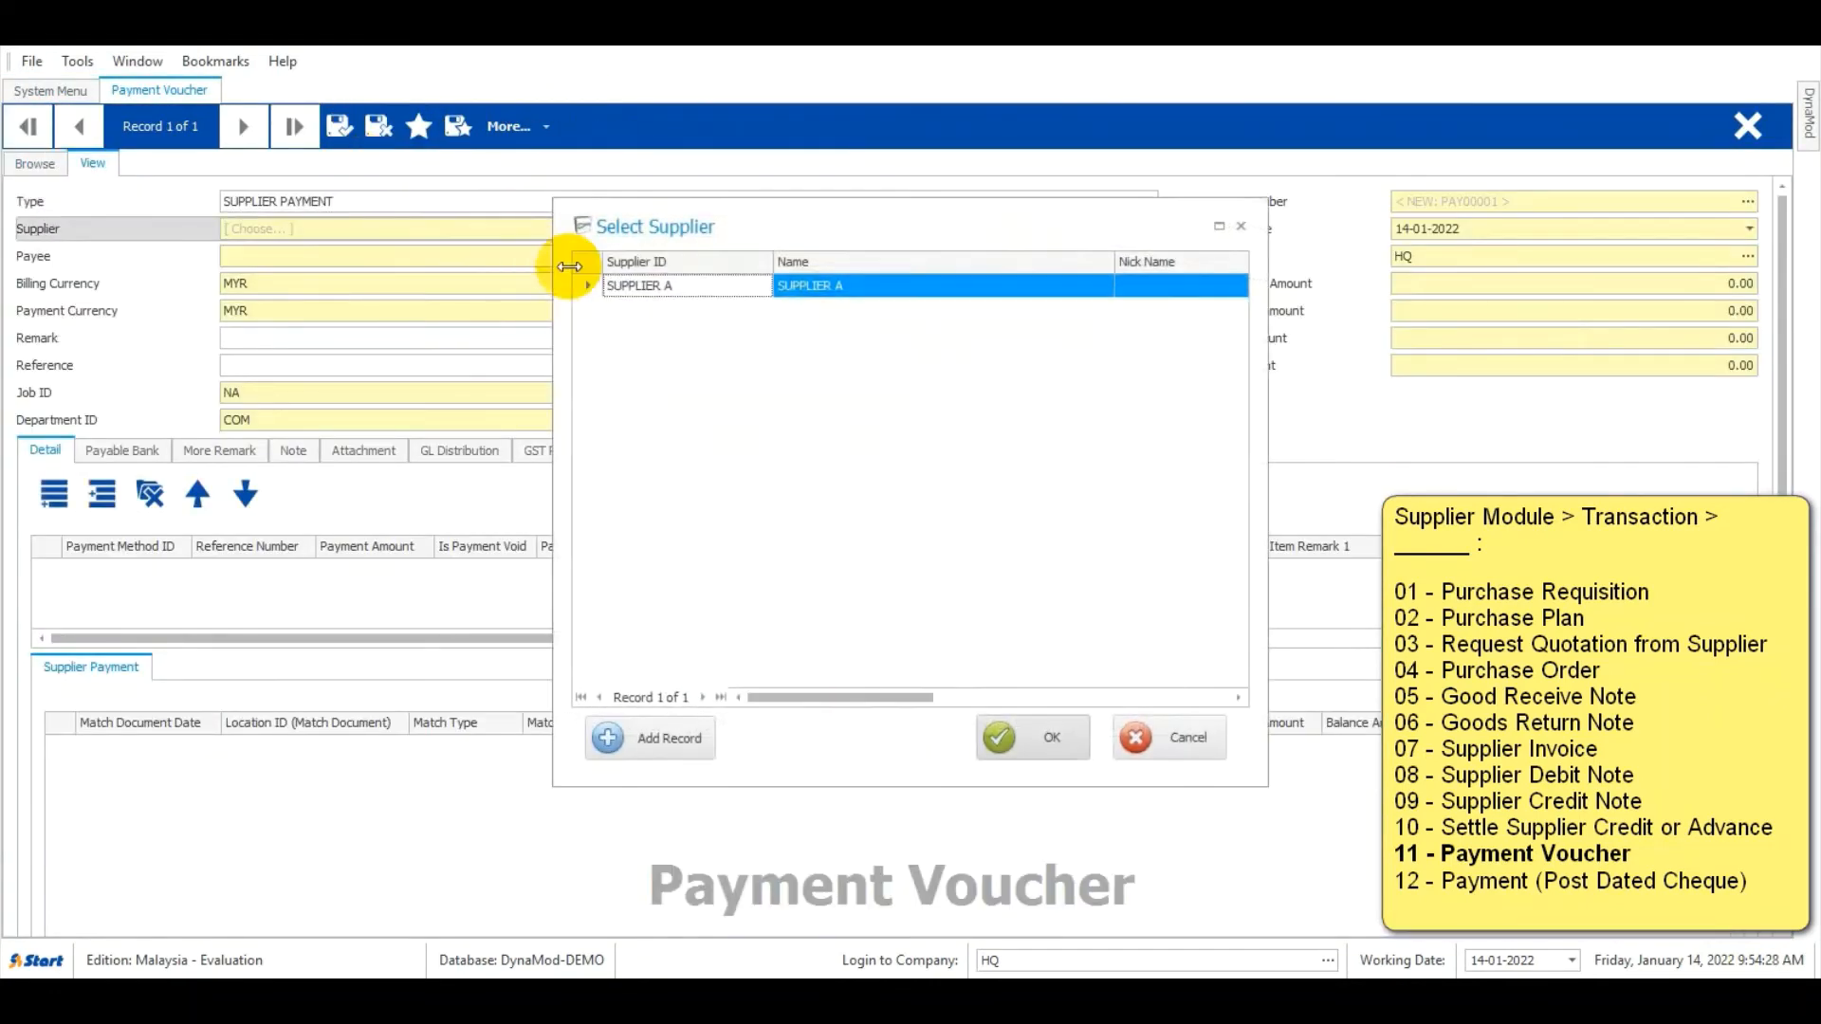
{"action": "double_click", "coordinate": [617, 286]}
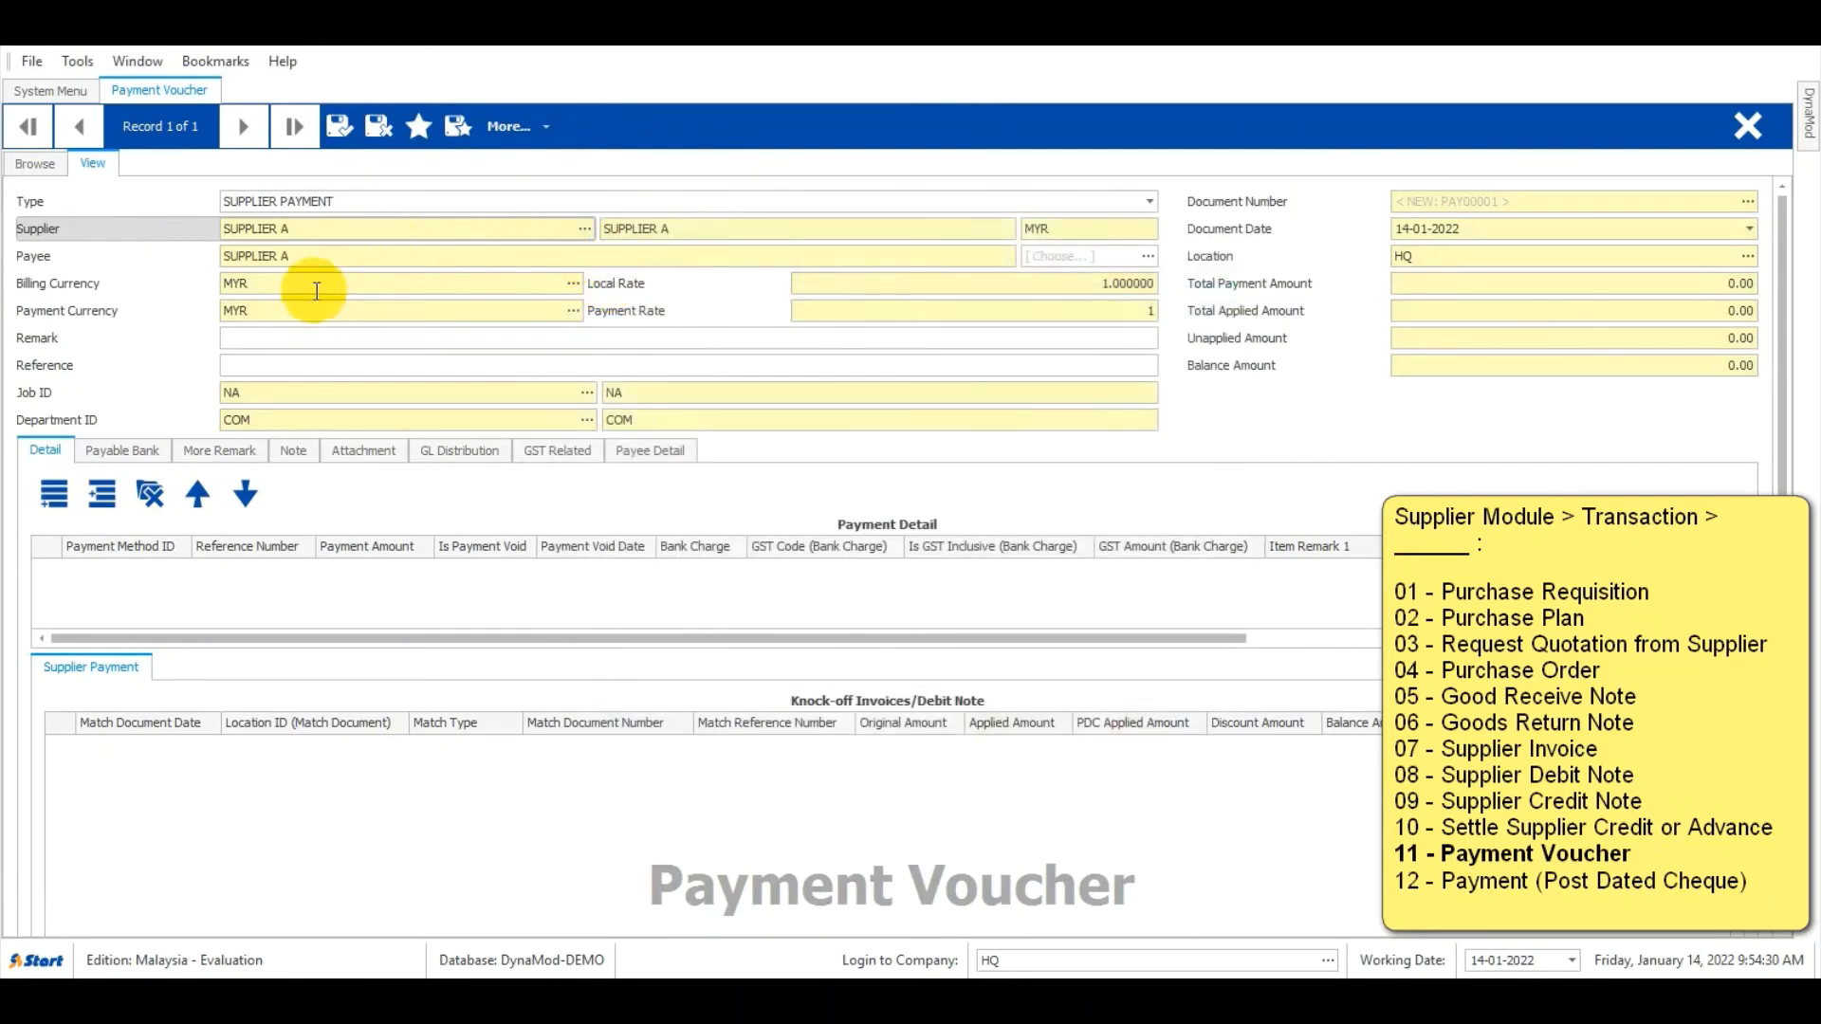
Review the payment voucher's payable bank, remark, note, attachment, GL distribution, GST and payee sections
{"action": "left_click", "coordinate": [154, 452]}
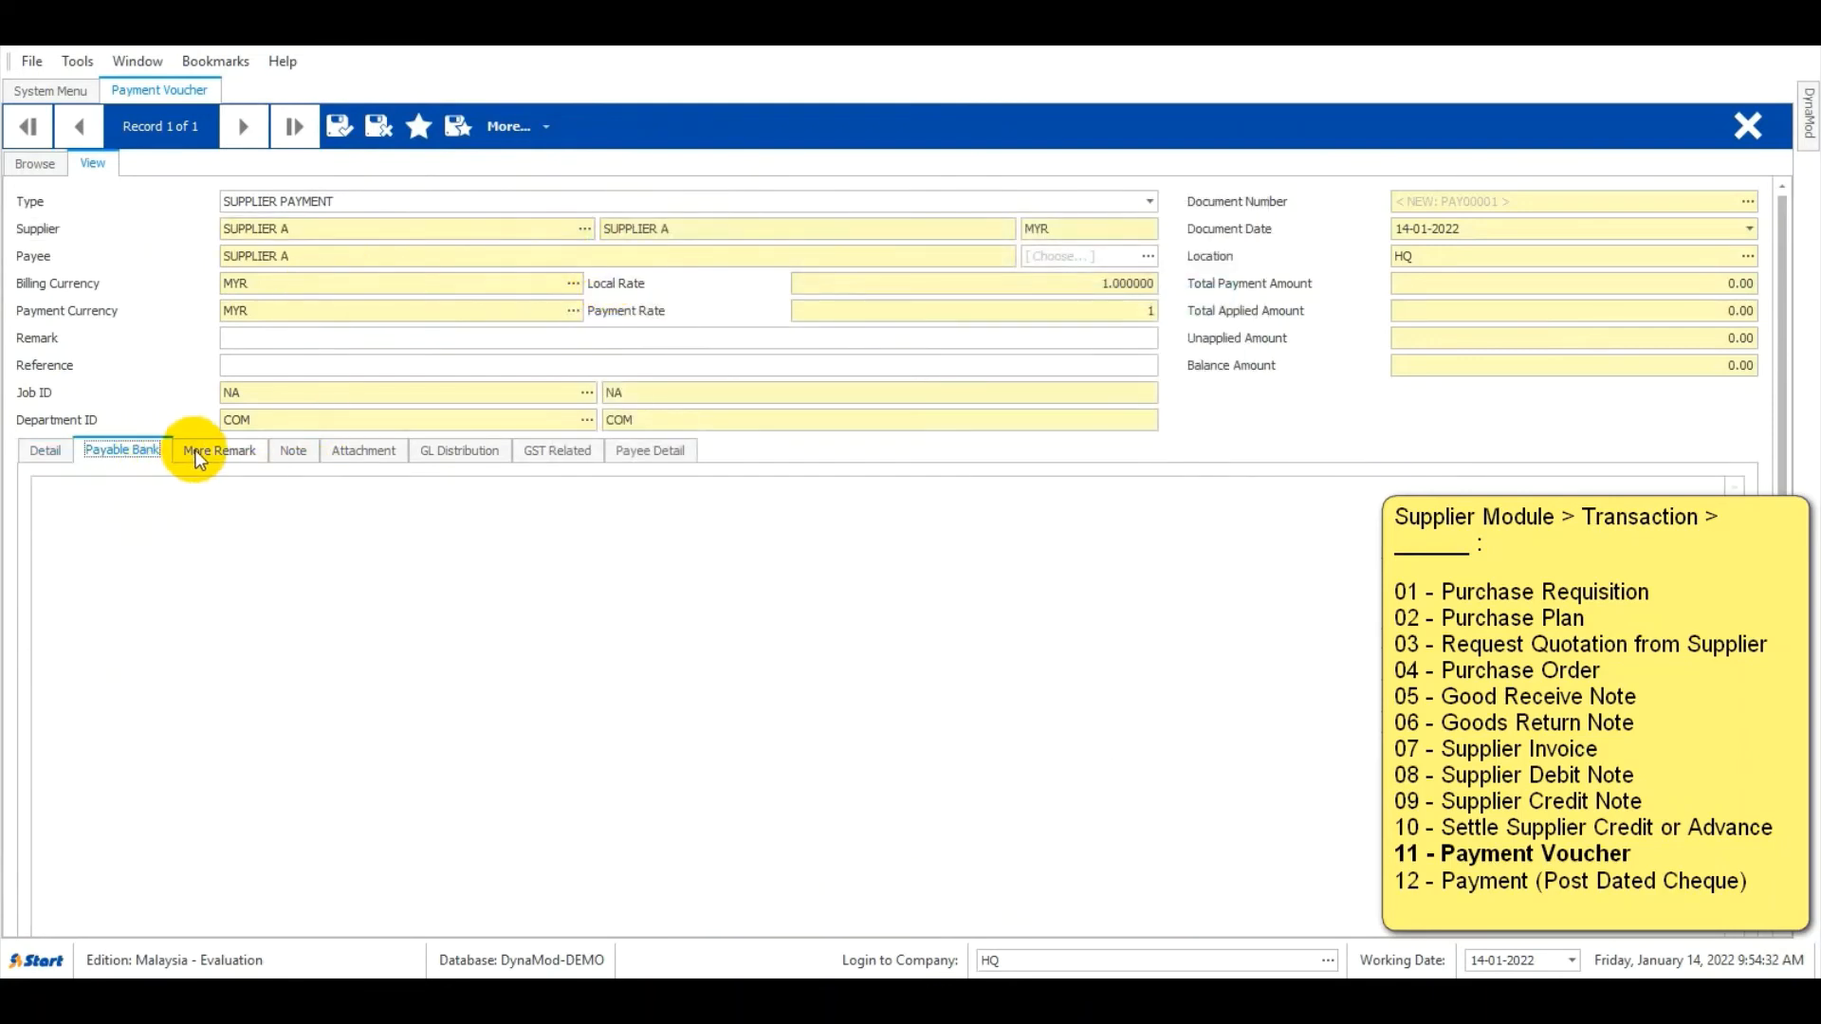
{"action": "left_click", "coordinate": [195, 453]}
{"action": "left_click", "coordinate": [294, 450]}
{"action": "left_click", "coordinate": [363, 450]}
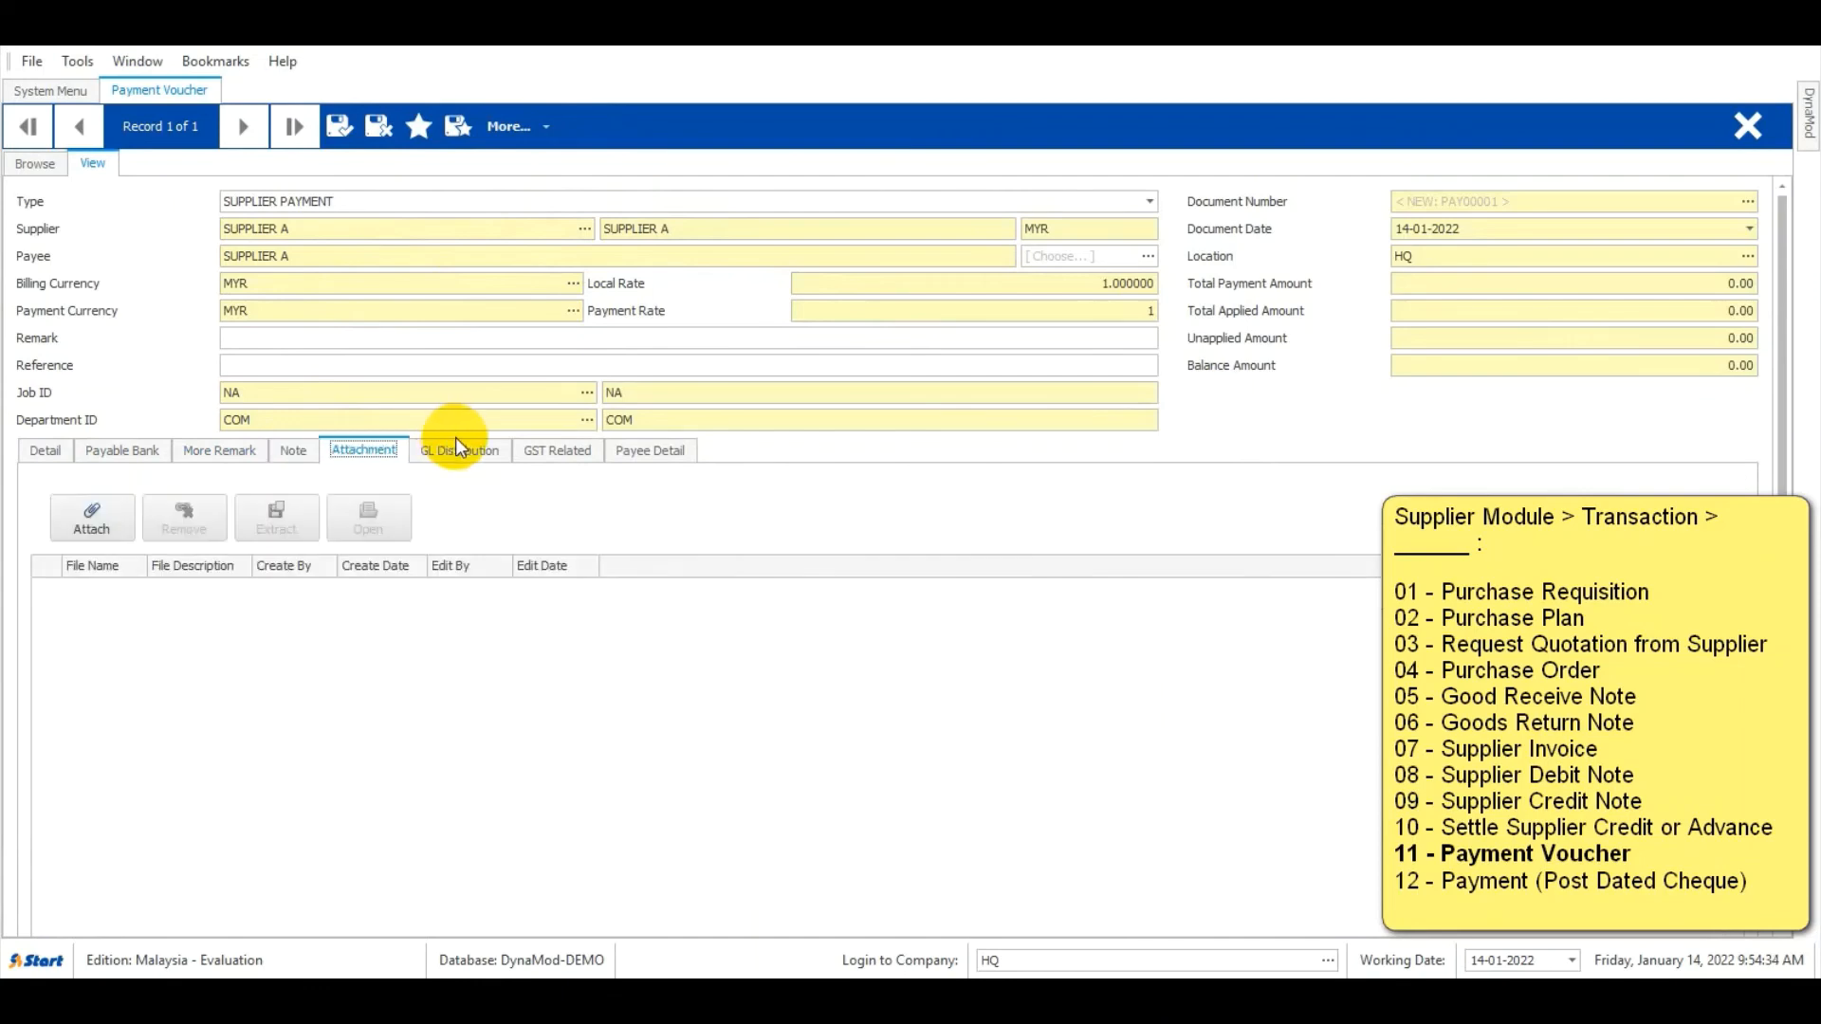
{"action": "left_click", "coordinate": [459, 449]}
{"action": "left_click", "coordinate": [548, 453]}
{"action": "left_click", "coordinate": [618, 449]}
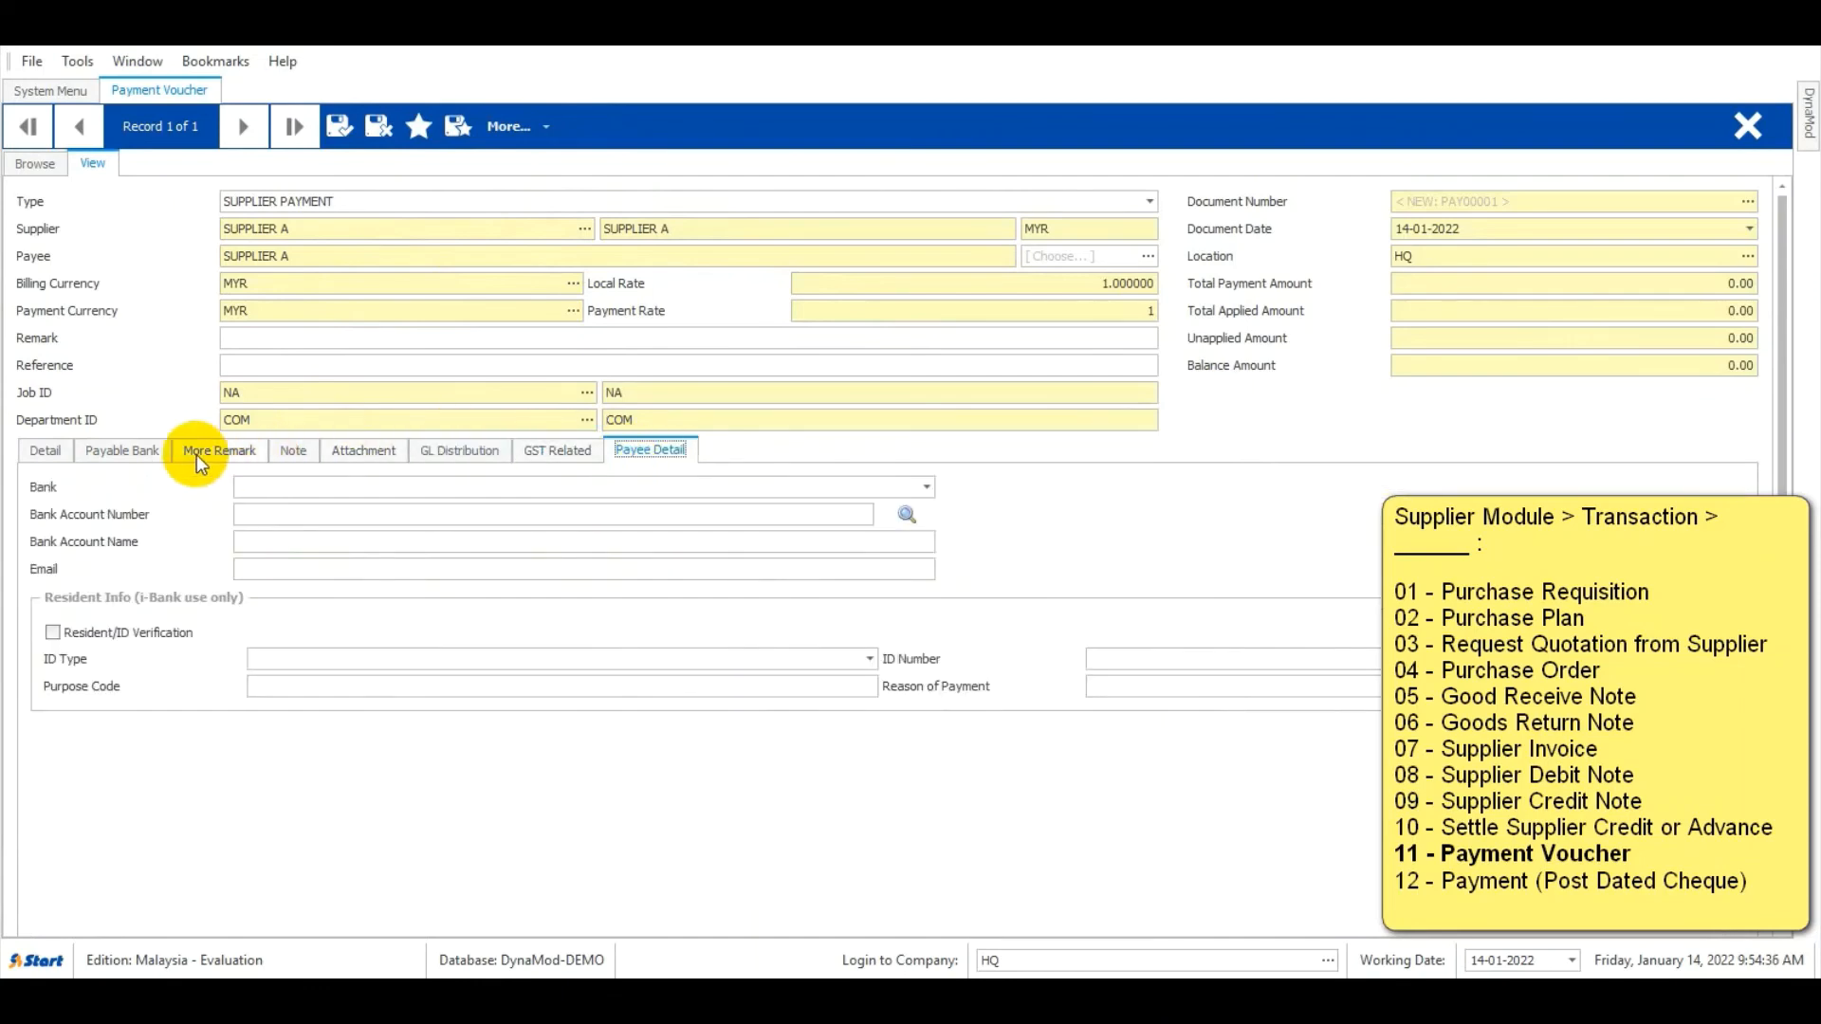
Return to the voucher's payment details and try to save it without any payment record
{"action": "left_click", "coordinate": [73, 453]}
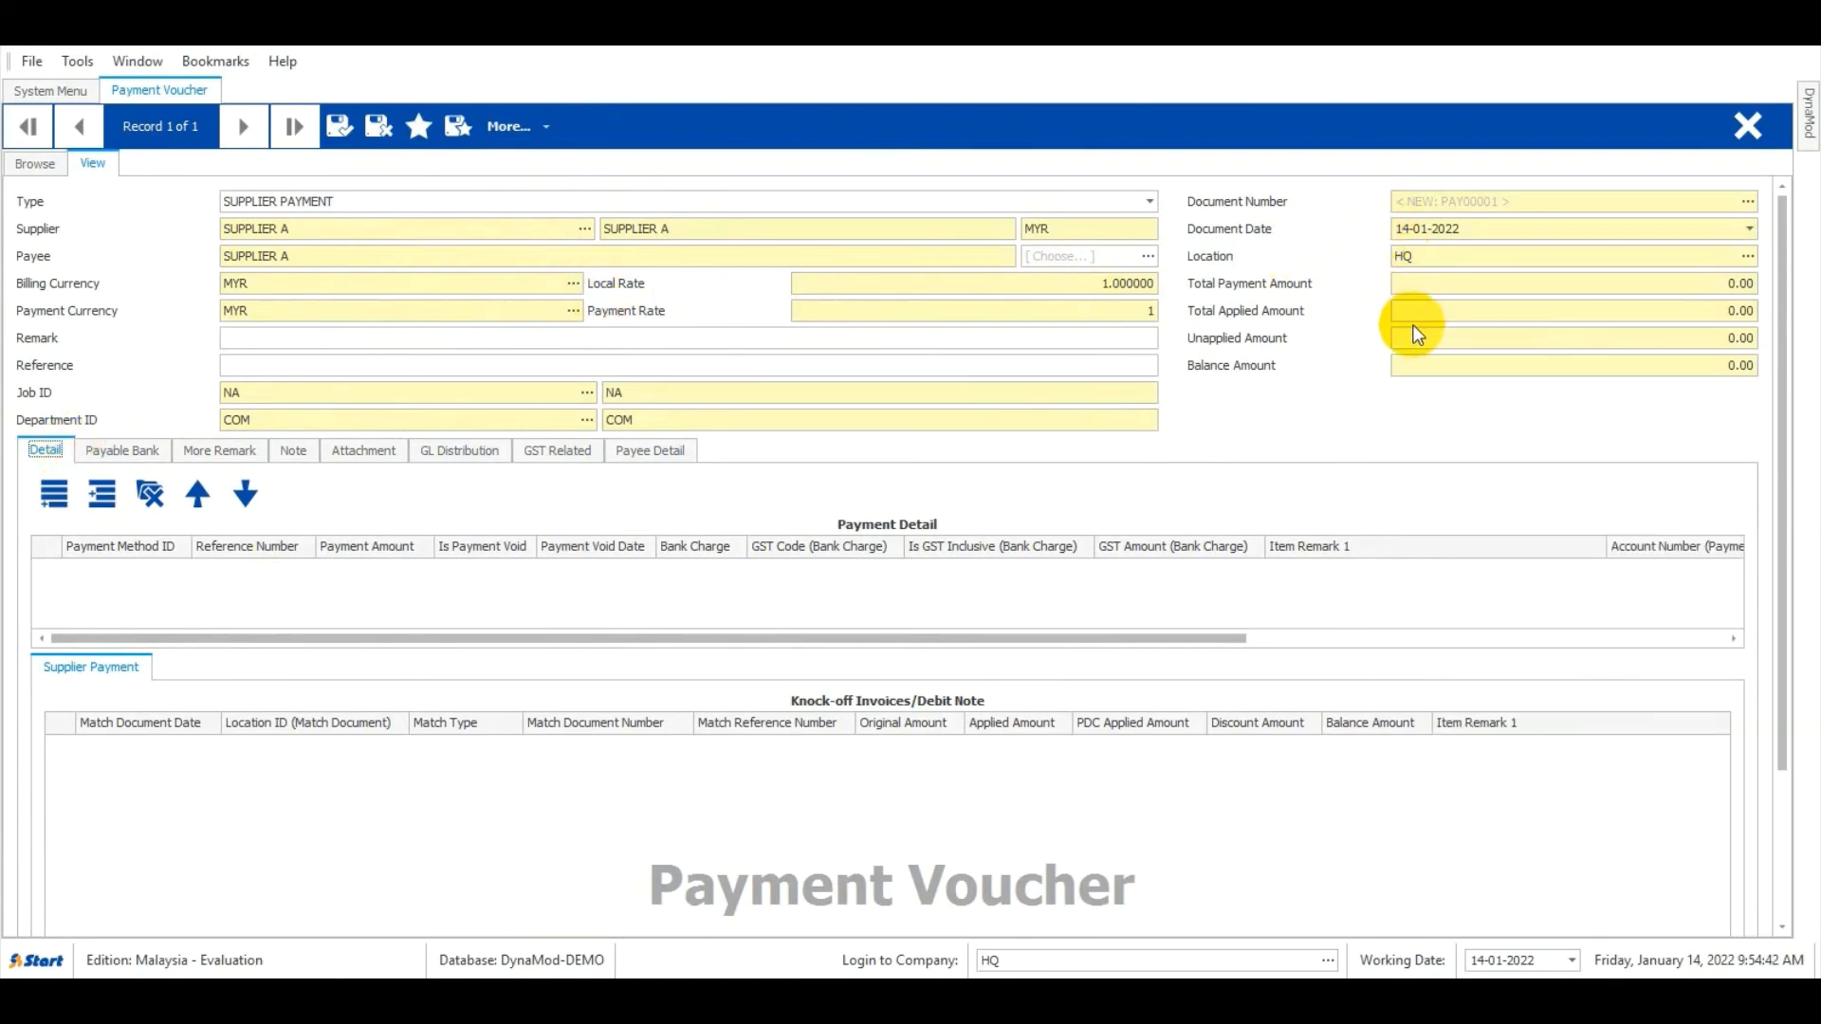
{"action": "left_click", "coordinate": [339, 129]}
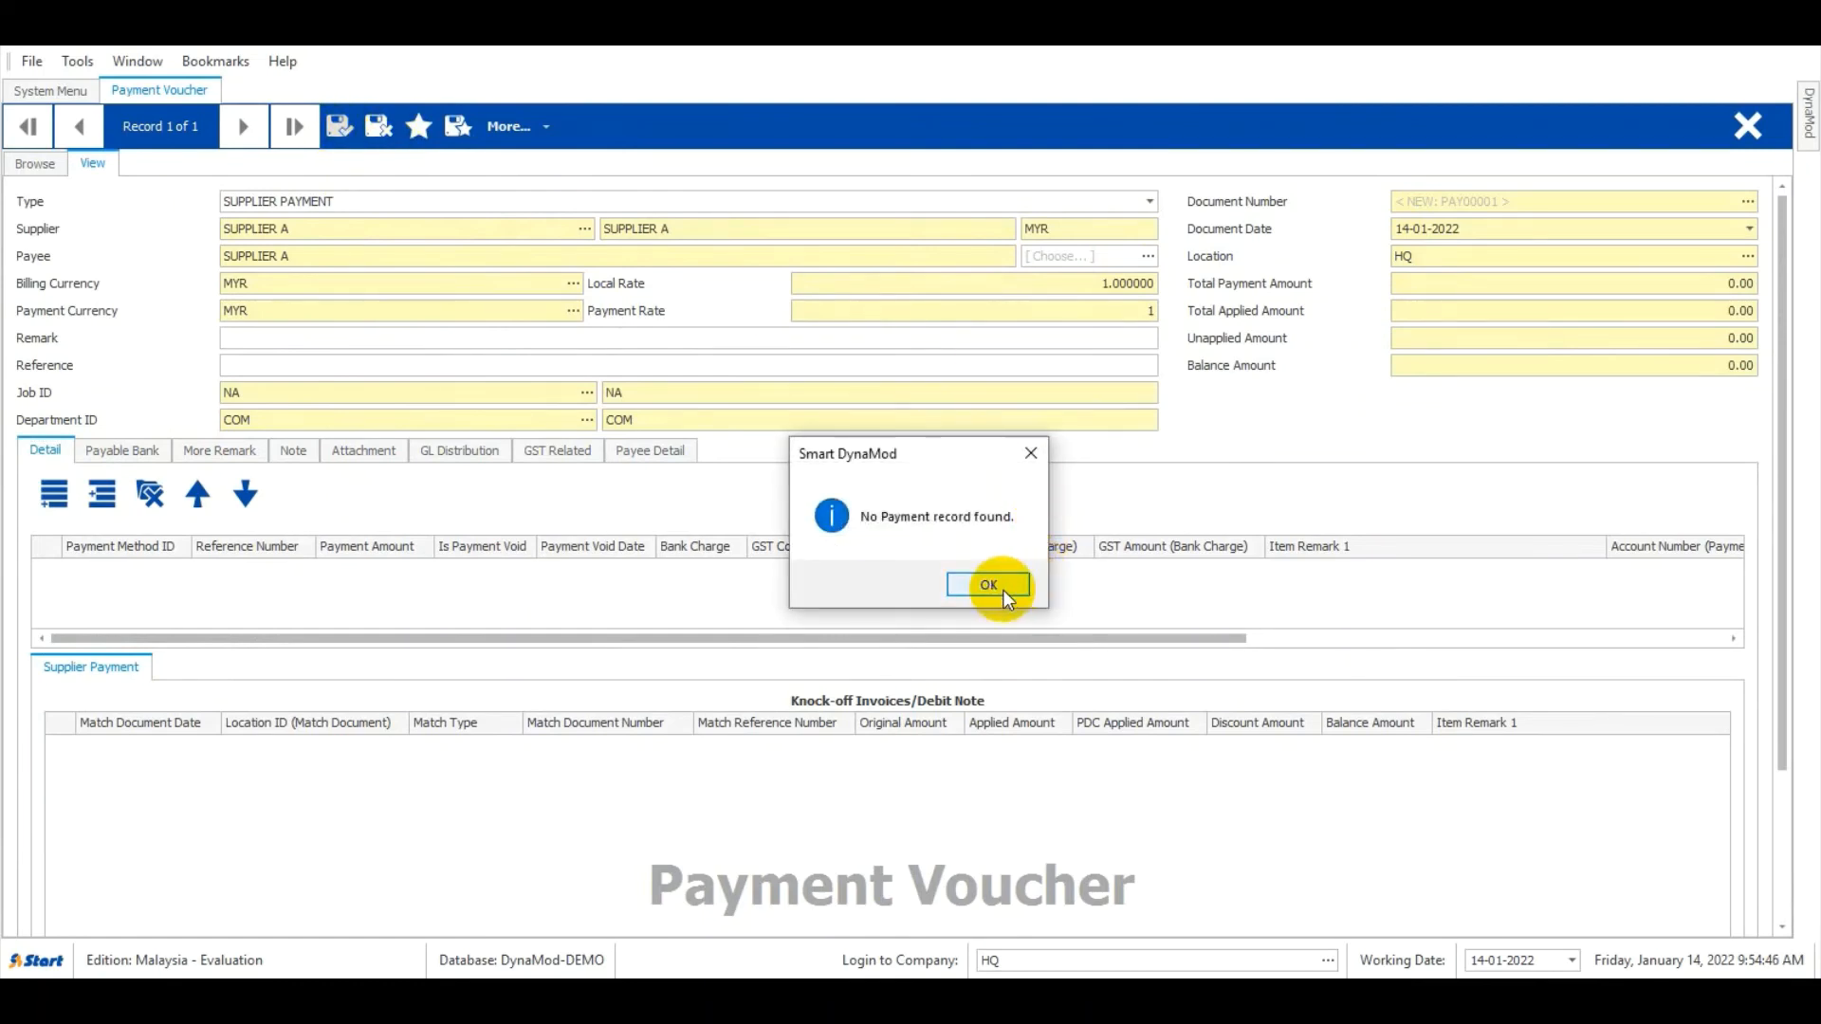
{"action": "left_click", "coordinate": [1005, 592]}
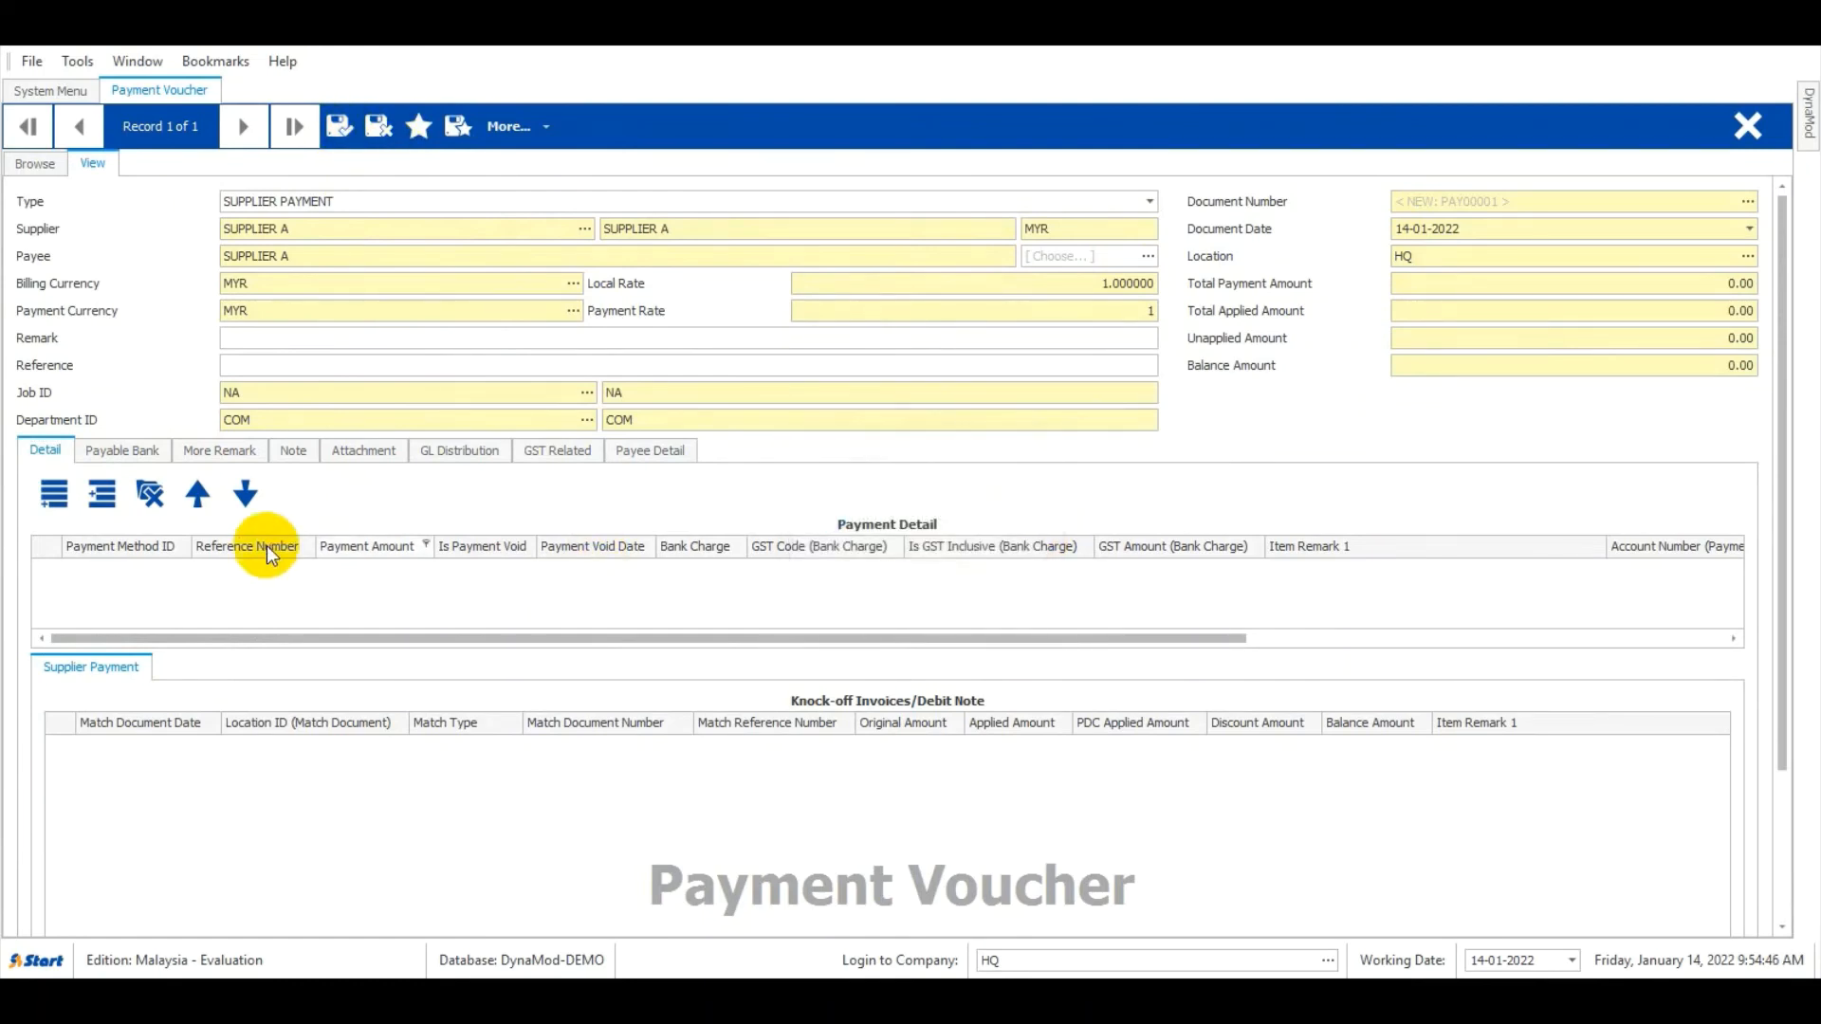
Add a payment record using the CASH payment method to the voucher, save it, and close the payment voucher form
{"action": "left_click", "coordinate": [61, 495]}
{"action": "left_click", "coordinate": [182, 569]}
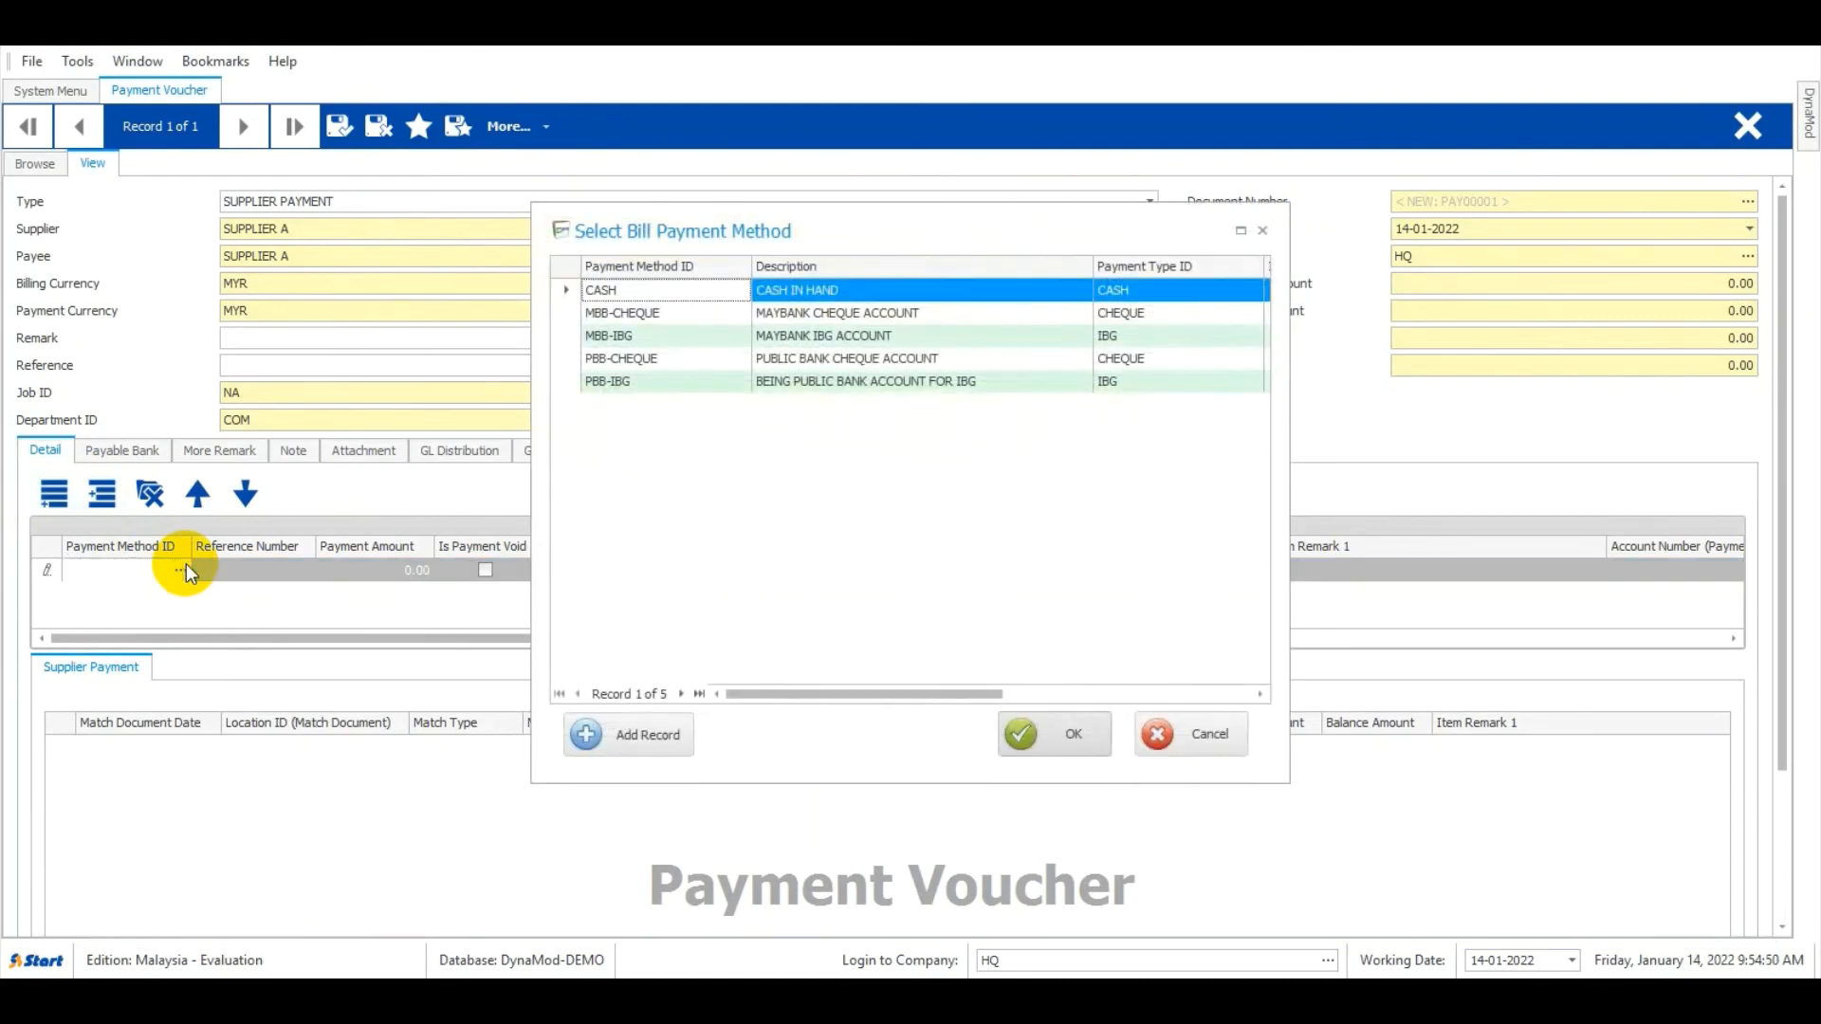
{"action": "double_click", "coordinate": [743, 289]}
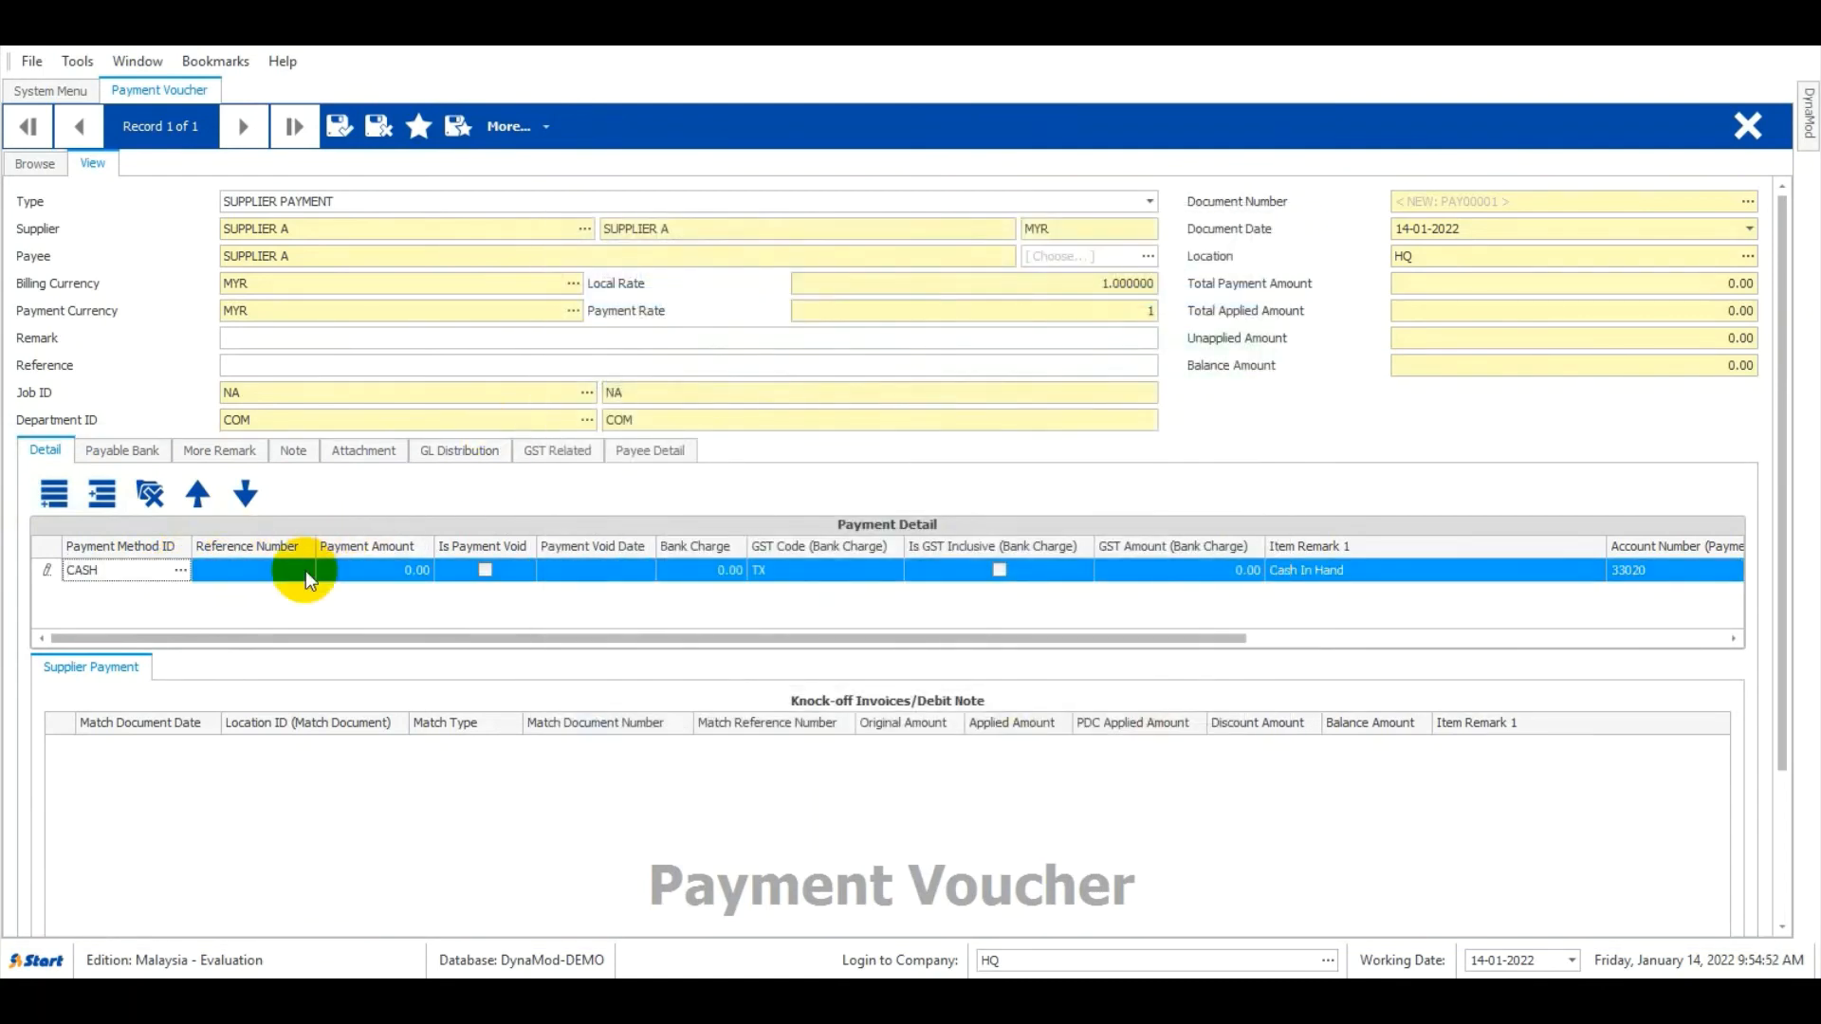
{"action": "left_click", "coordinate": [374, 572]}
{"action": "left_click", "coordinate": [339, 127]}
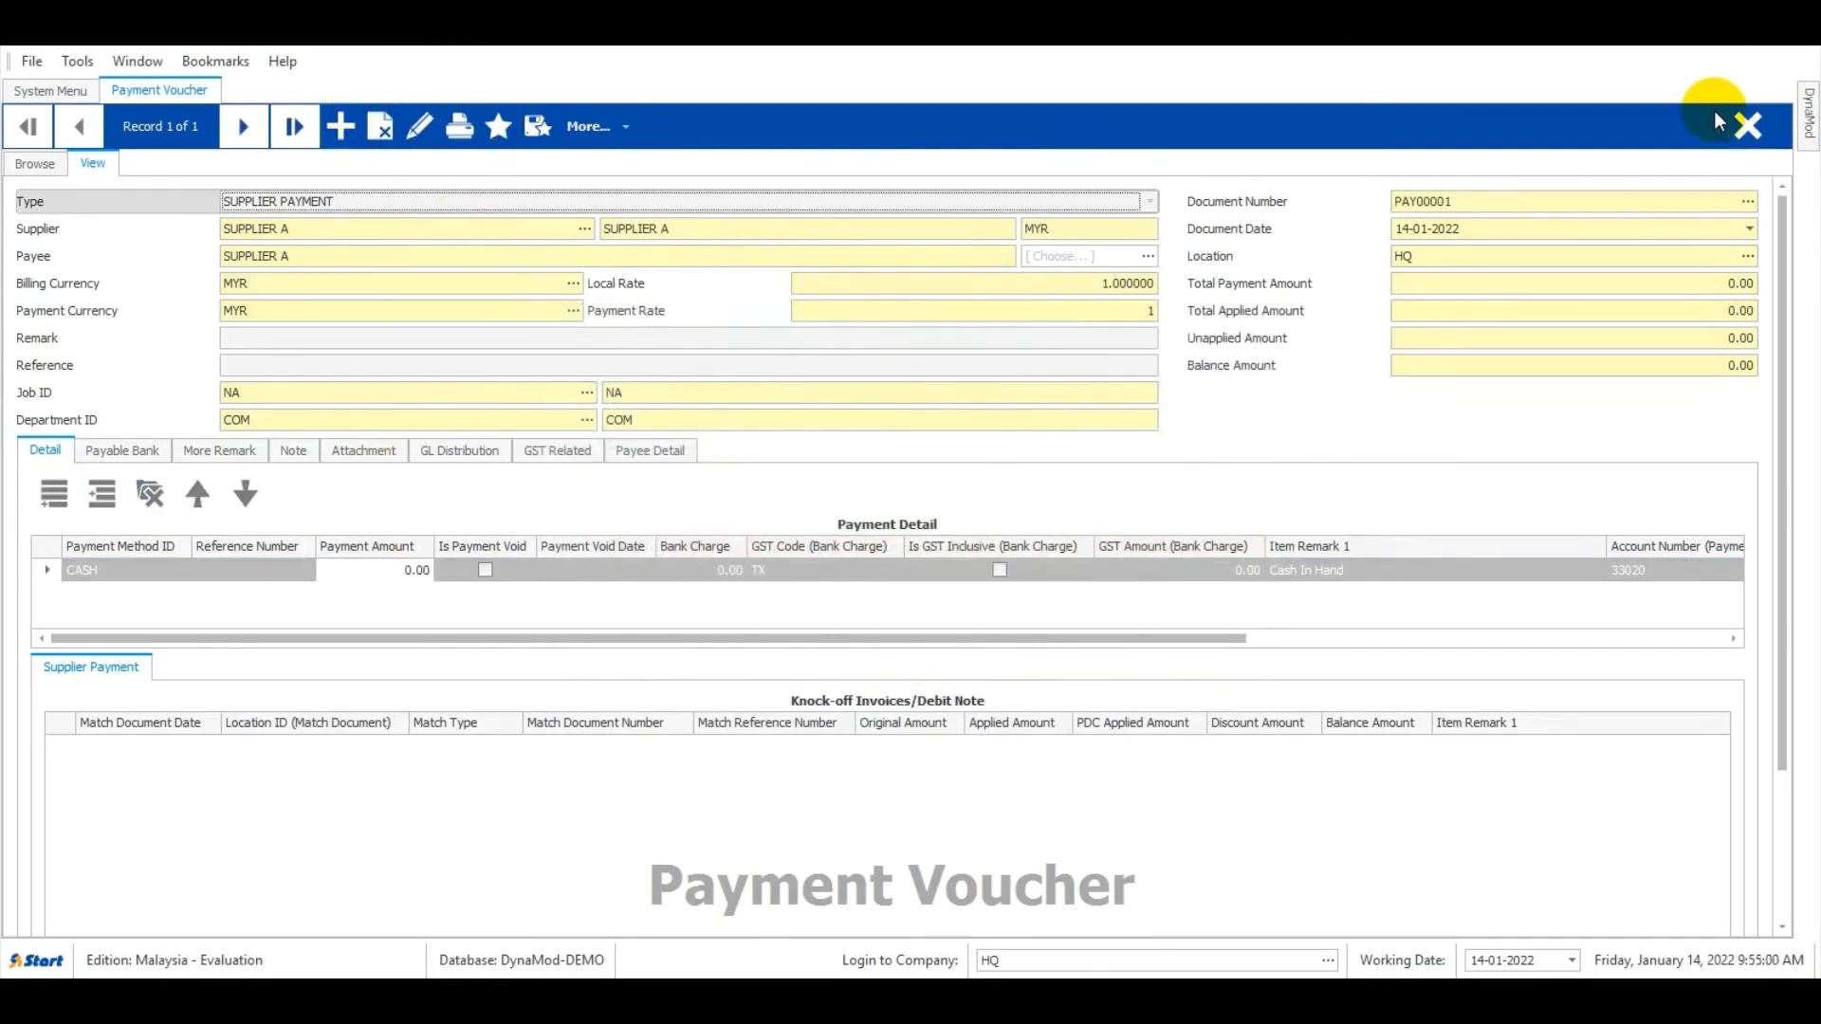
{"action": "left_click", "coordinate": [1746, 125]}
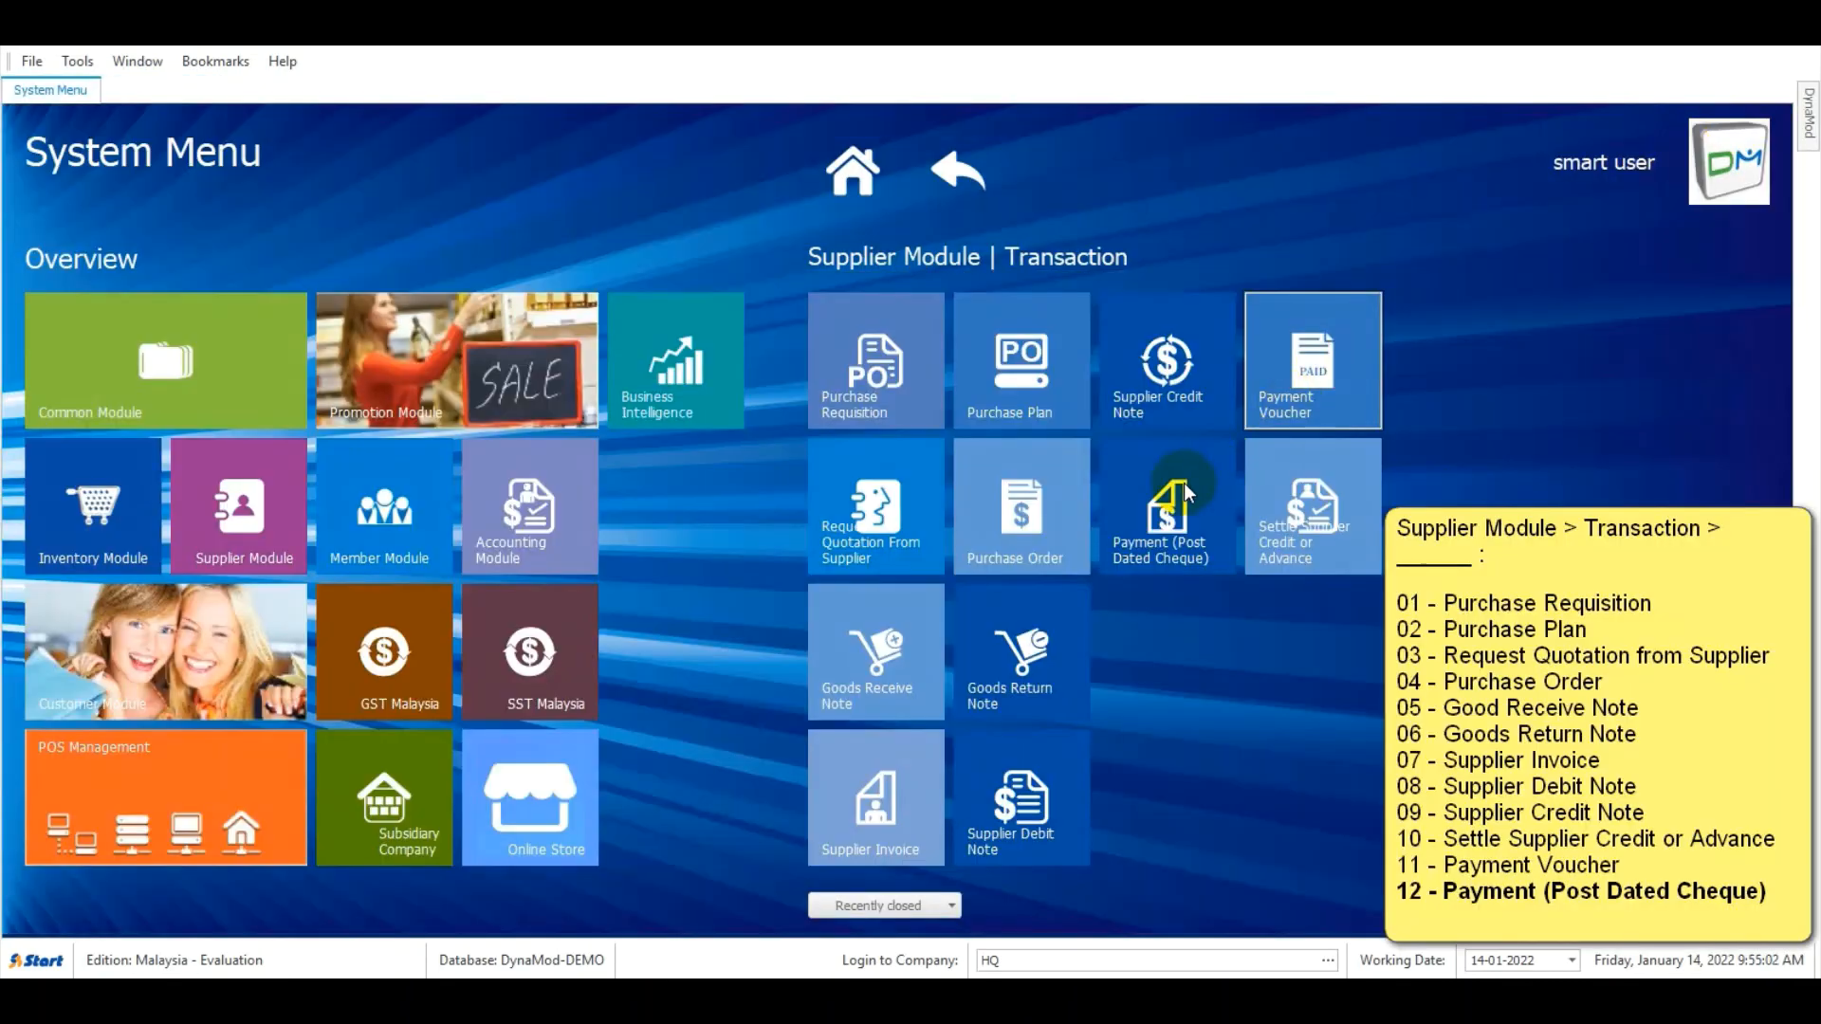
Create a new Payment (Post Dated Cheque) record with SUPPLIER A as the supplier
{"action": "left_click", "coordinate": [1184, 481]}
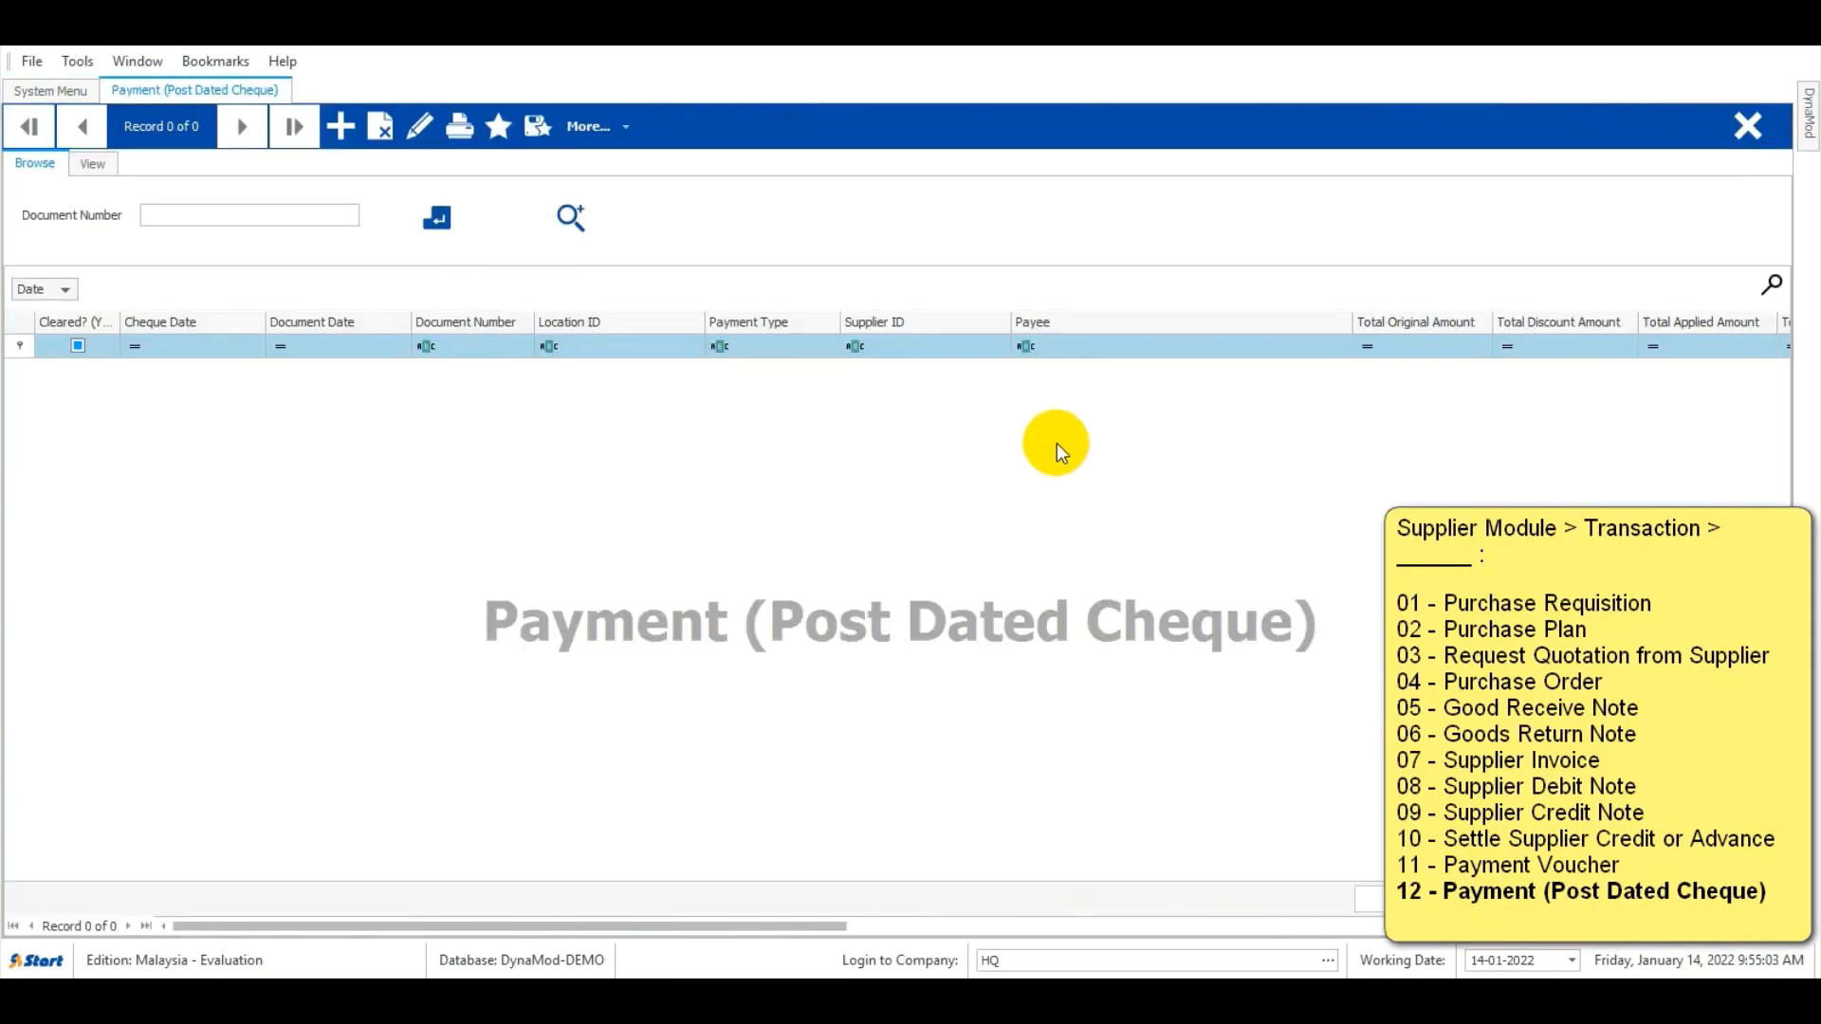
{"action": "left_click", "coordinate": [345, 127]}
{"action": "key", "text": "Tab"}
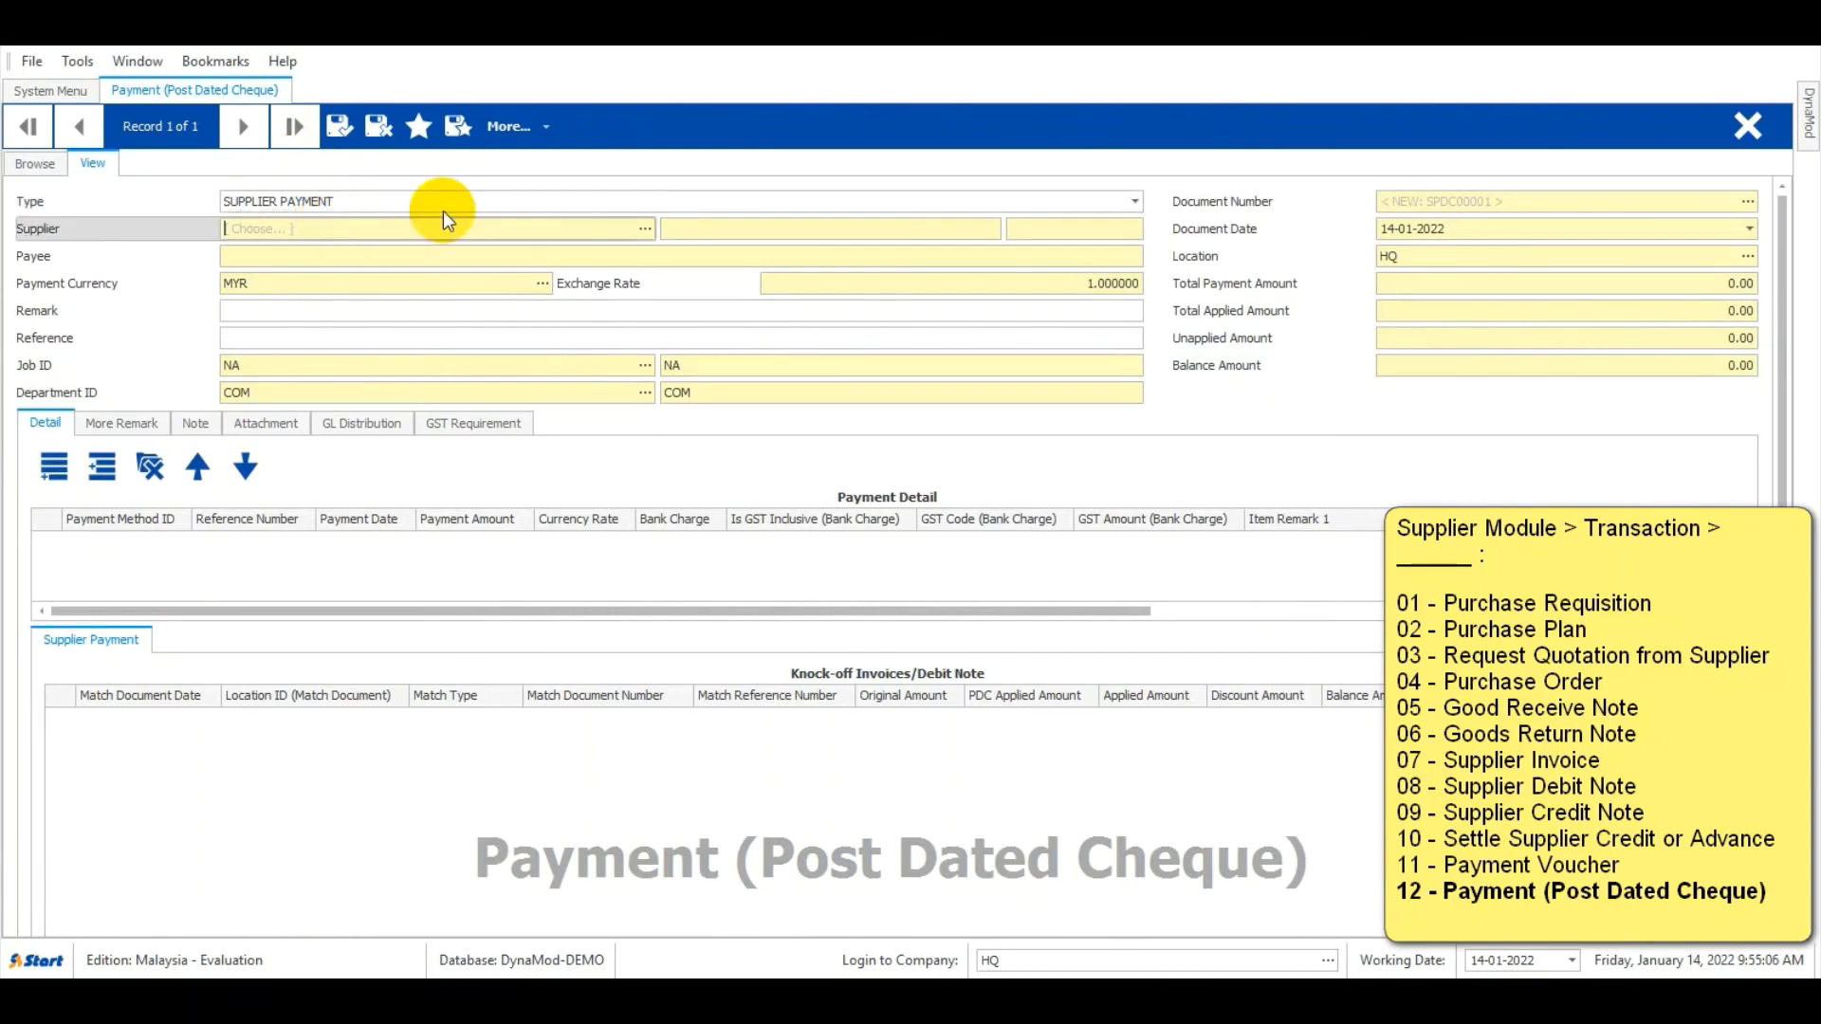
{"action": "left_click", "coordinate": [645, 228]}
{"action": "double_click", "coordinate": [658, 281]}
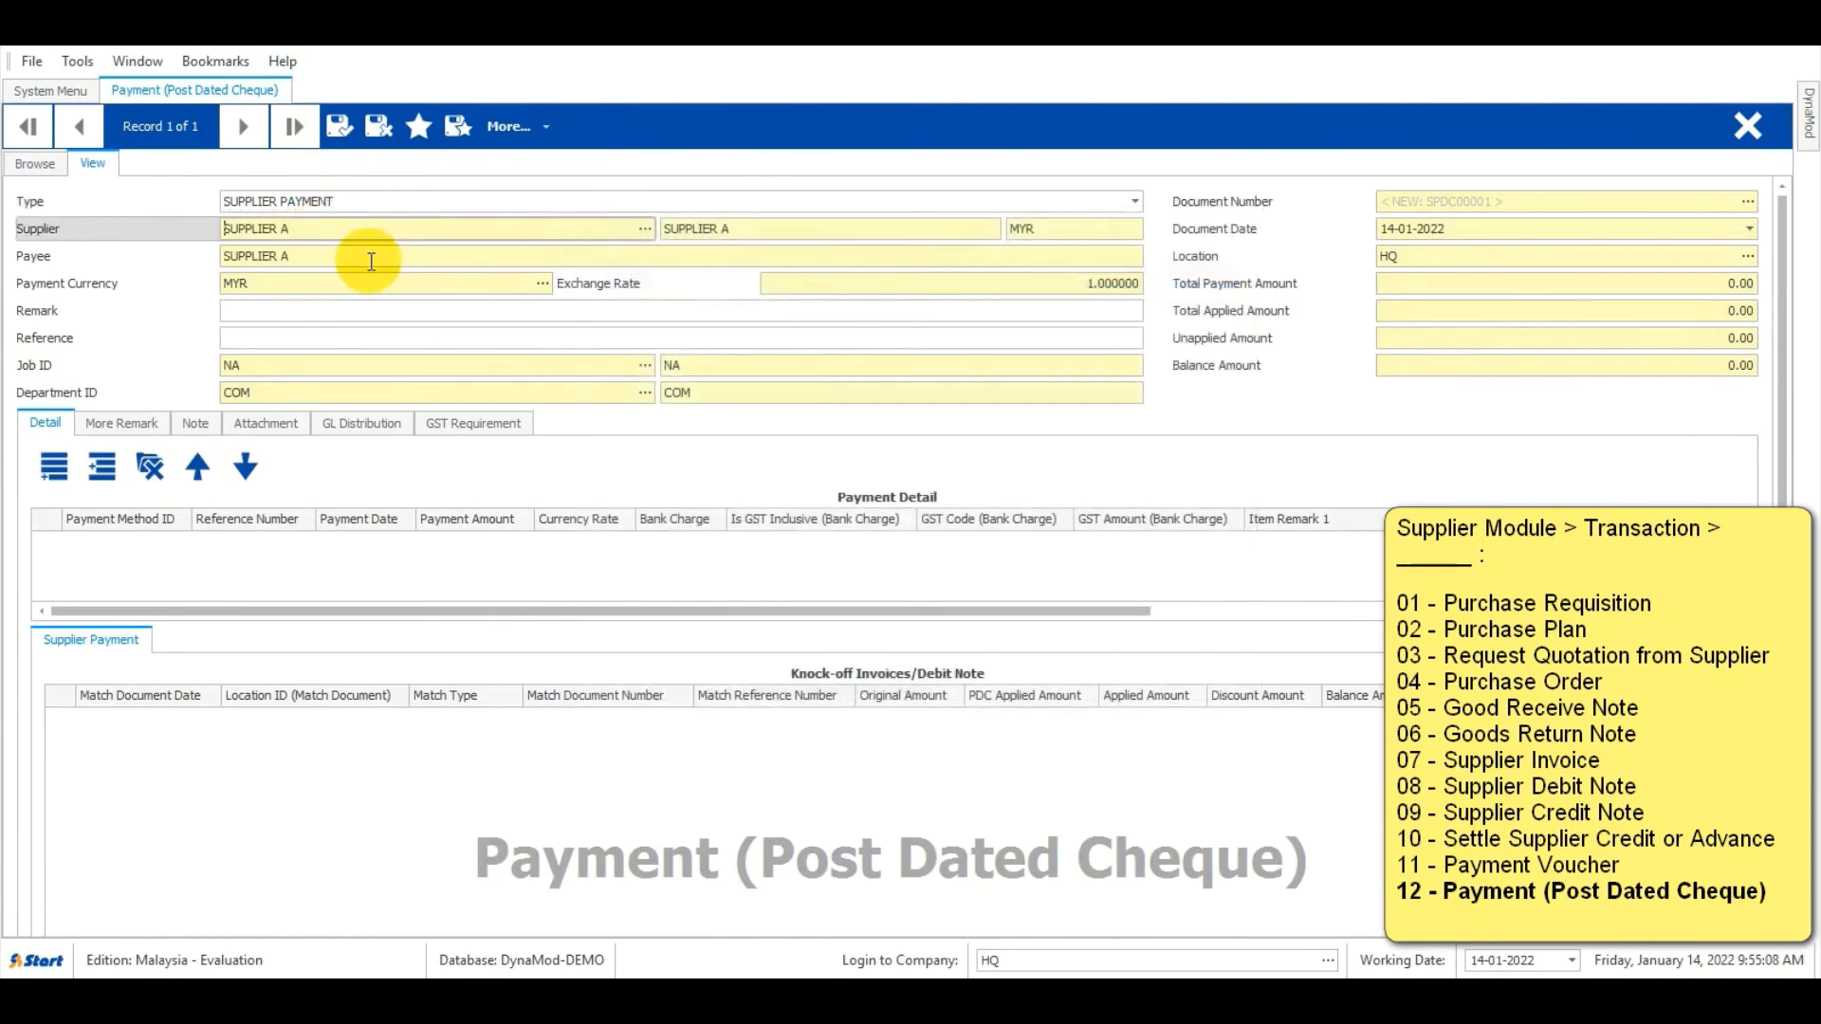
Add a payment detail line using the MBB-CHEQUE payment method with reference number 121212121
{"action": "left_click", "coordinate": [54, 465]}
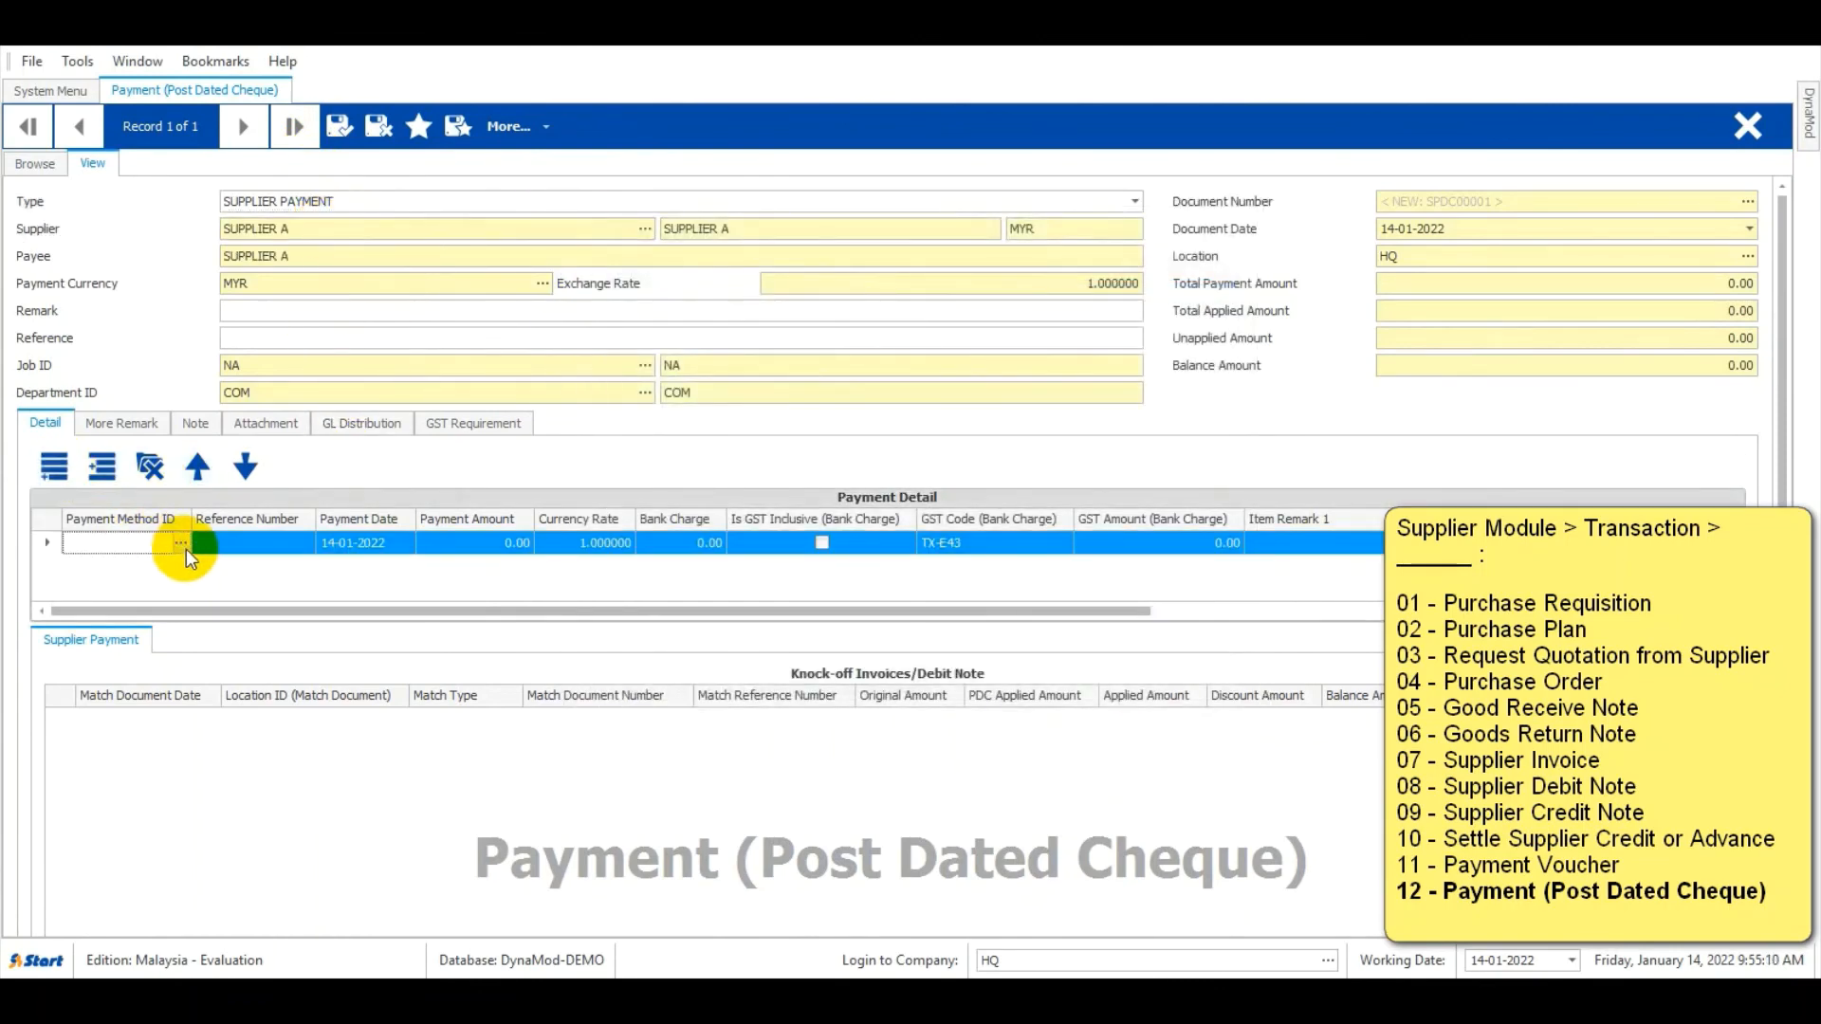
{"action": "left_click", "coordinate": [180, 543]}
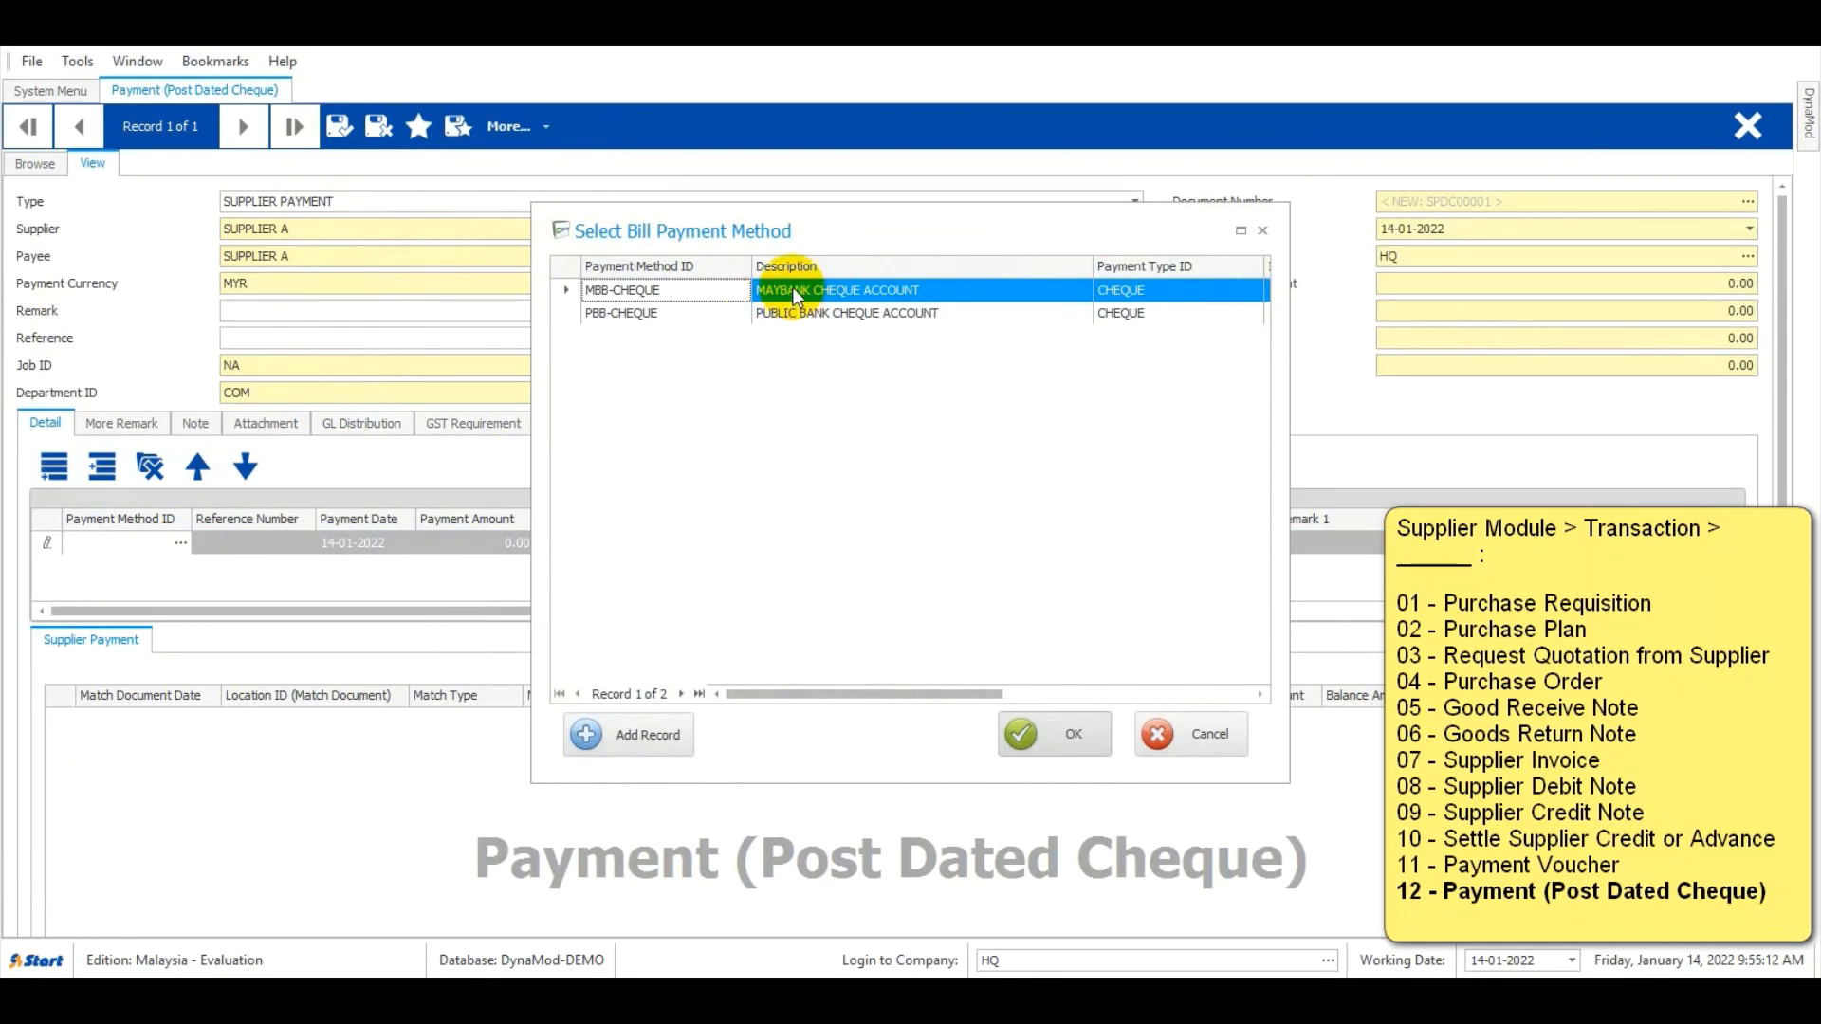
{"action": "double_click", "coordinate": [793, 302]}
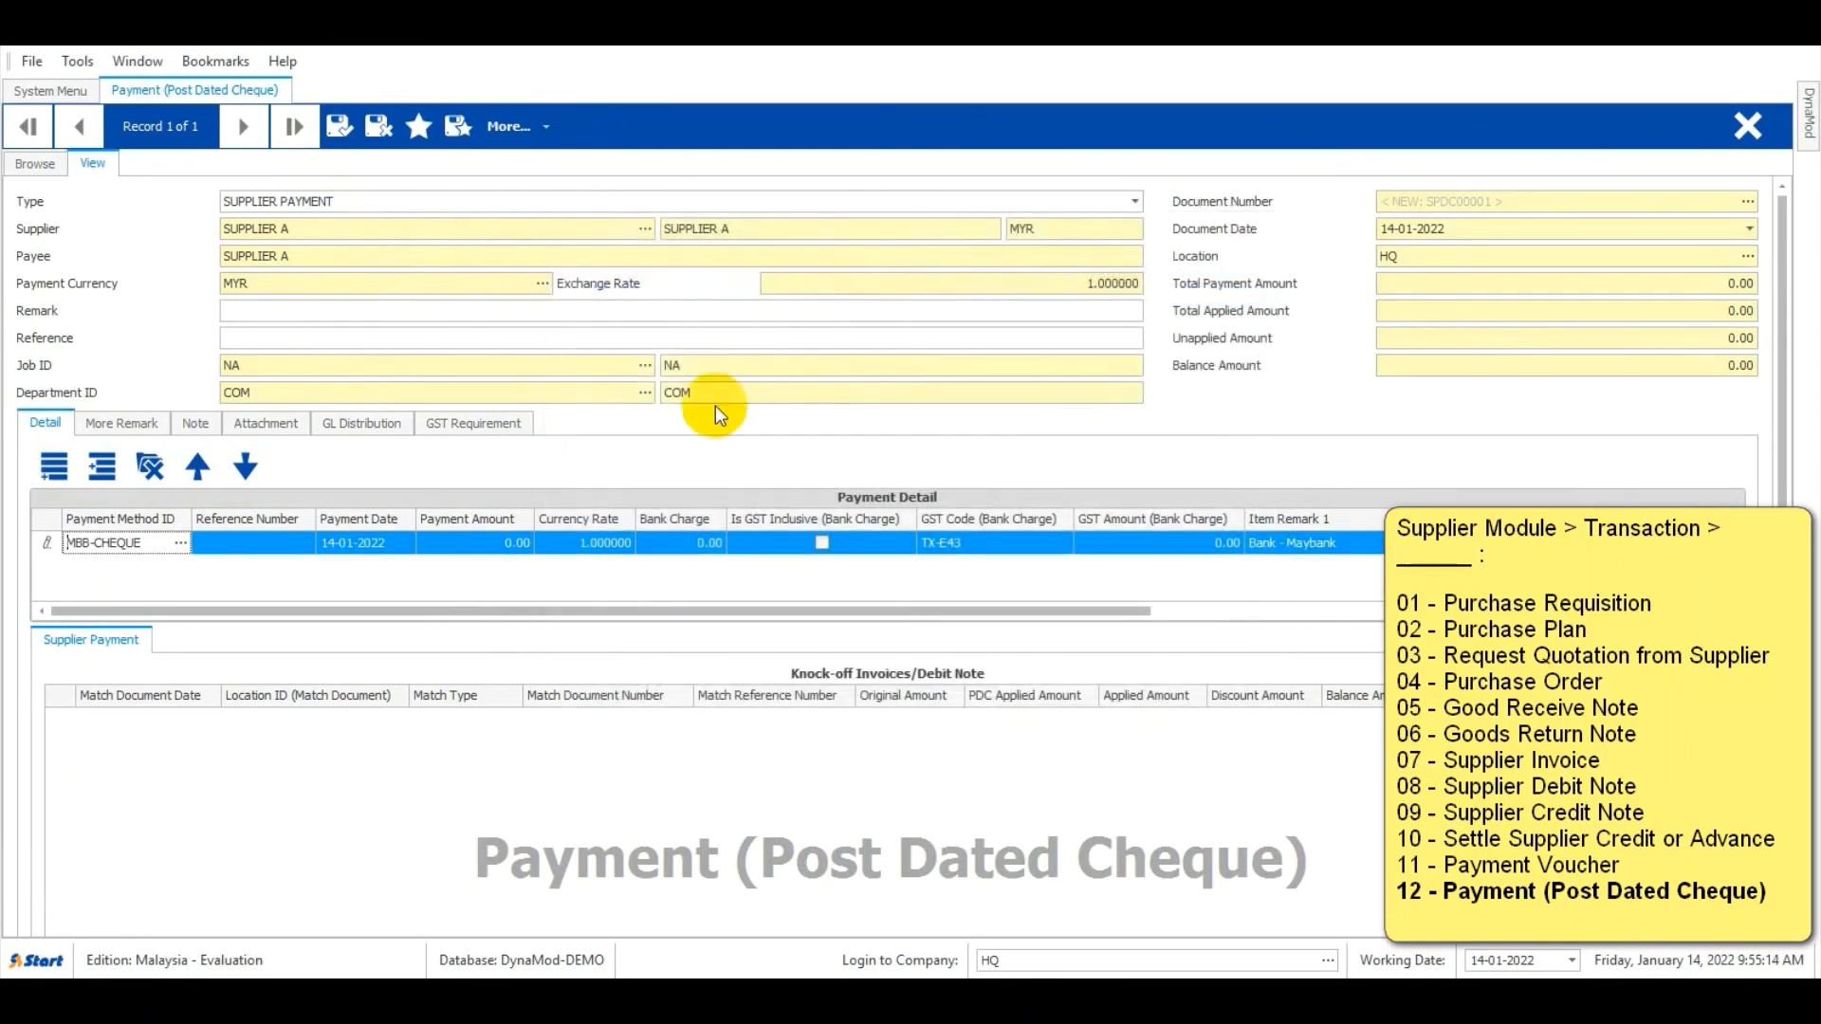
{"action": "left_click", "coordinate": [302, 541]}
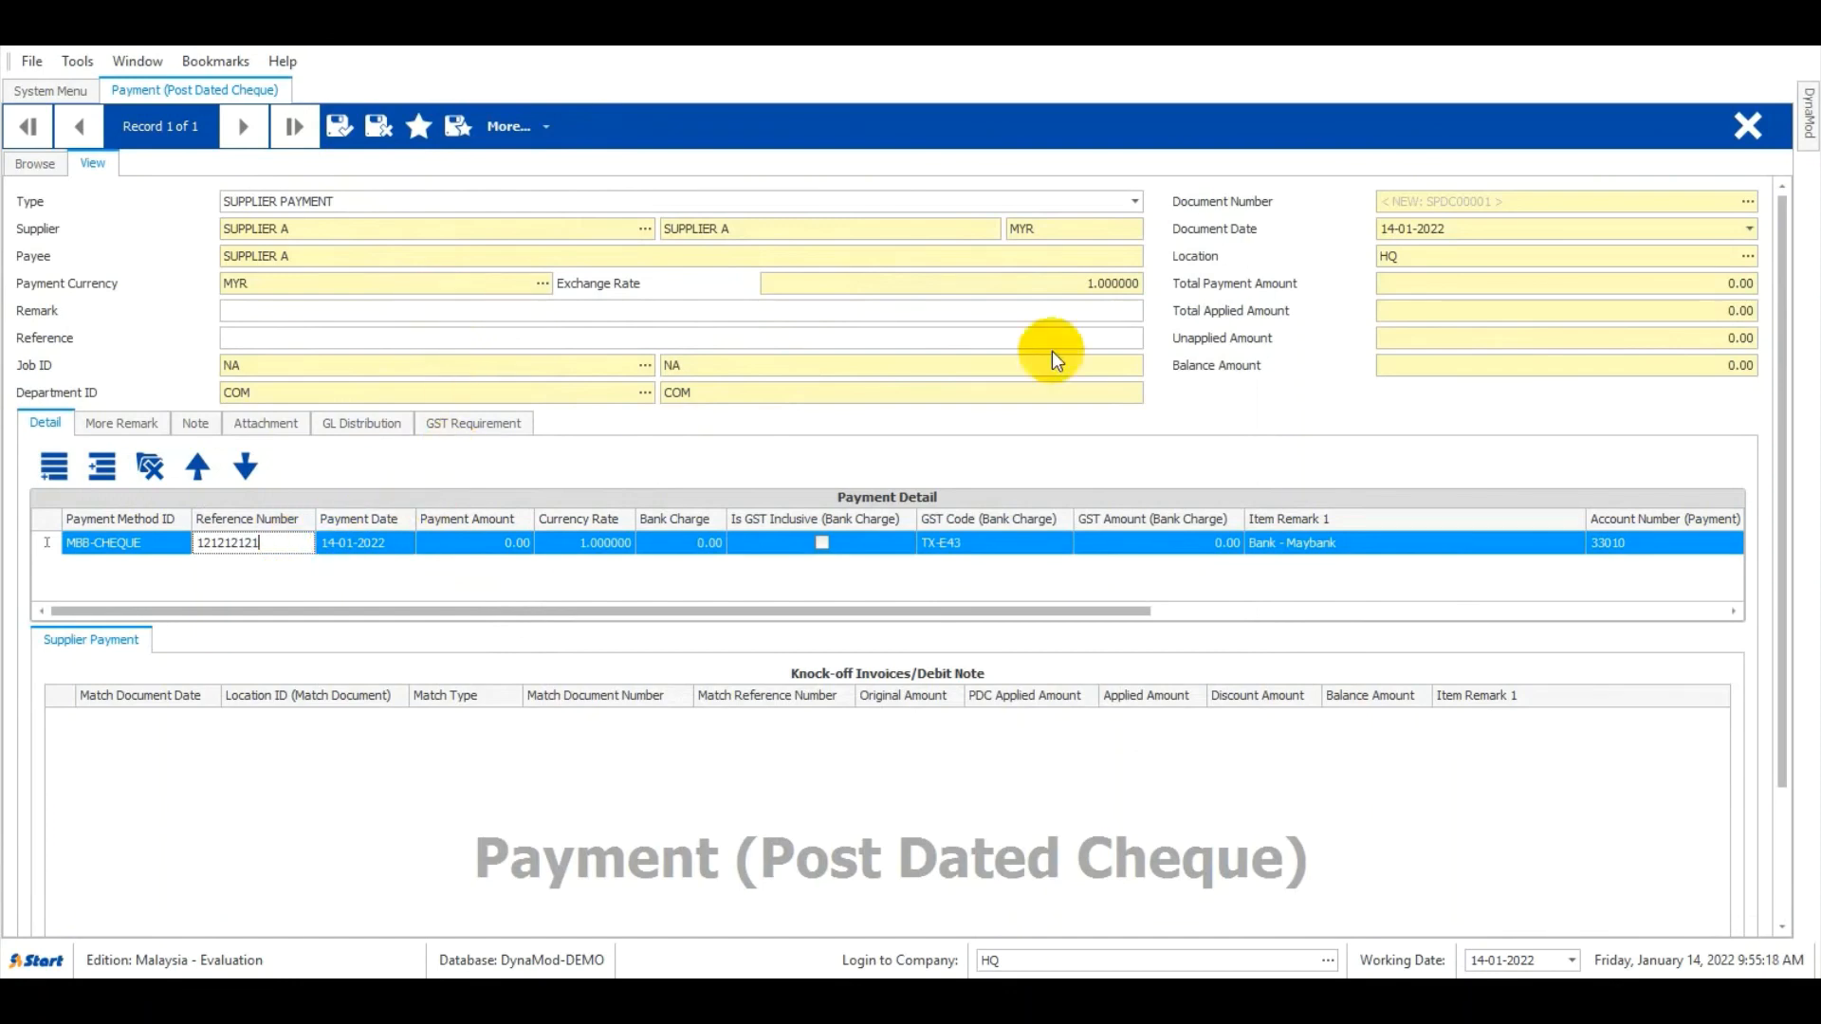
Save the post-dated cheque payment, view its additional actions such as Apply All, and close the form
{"action": "left_click", "coordinate": [350, 128]}
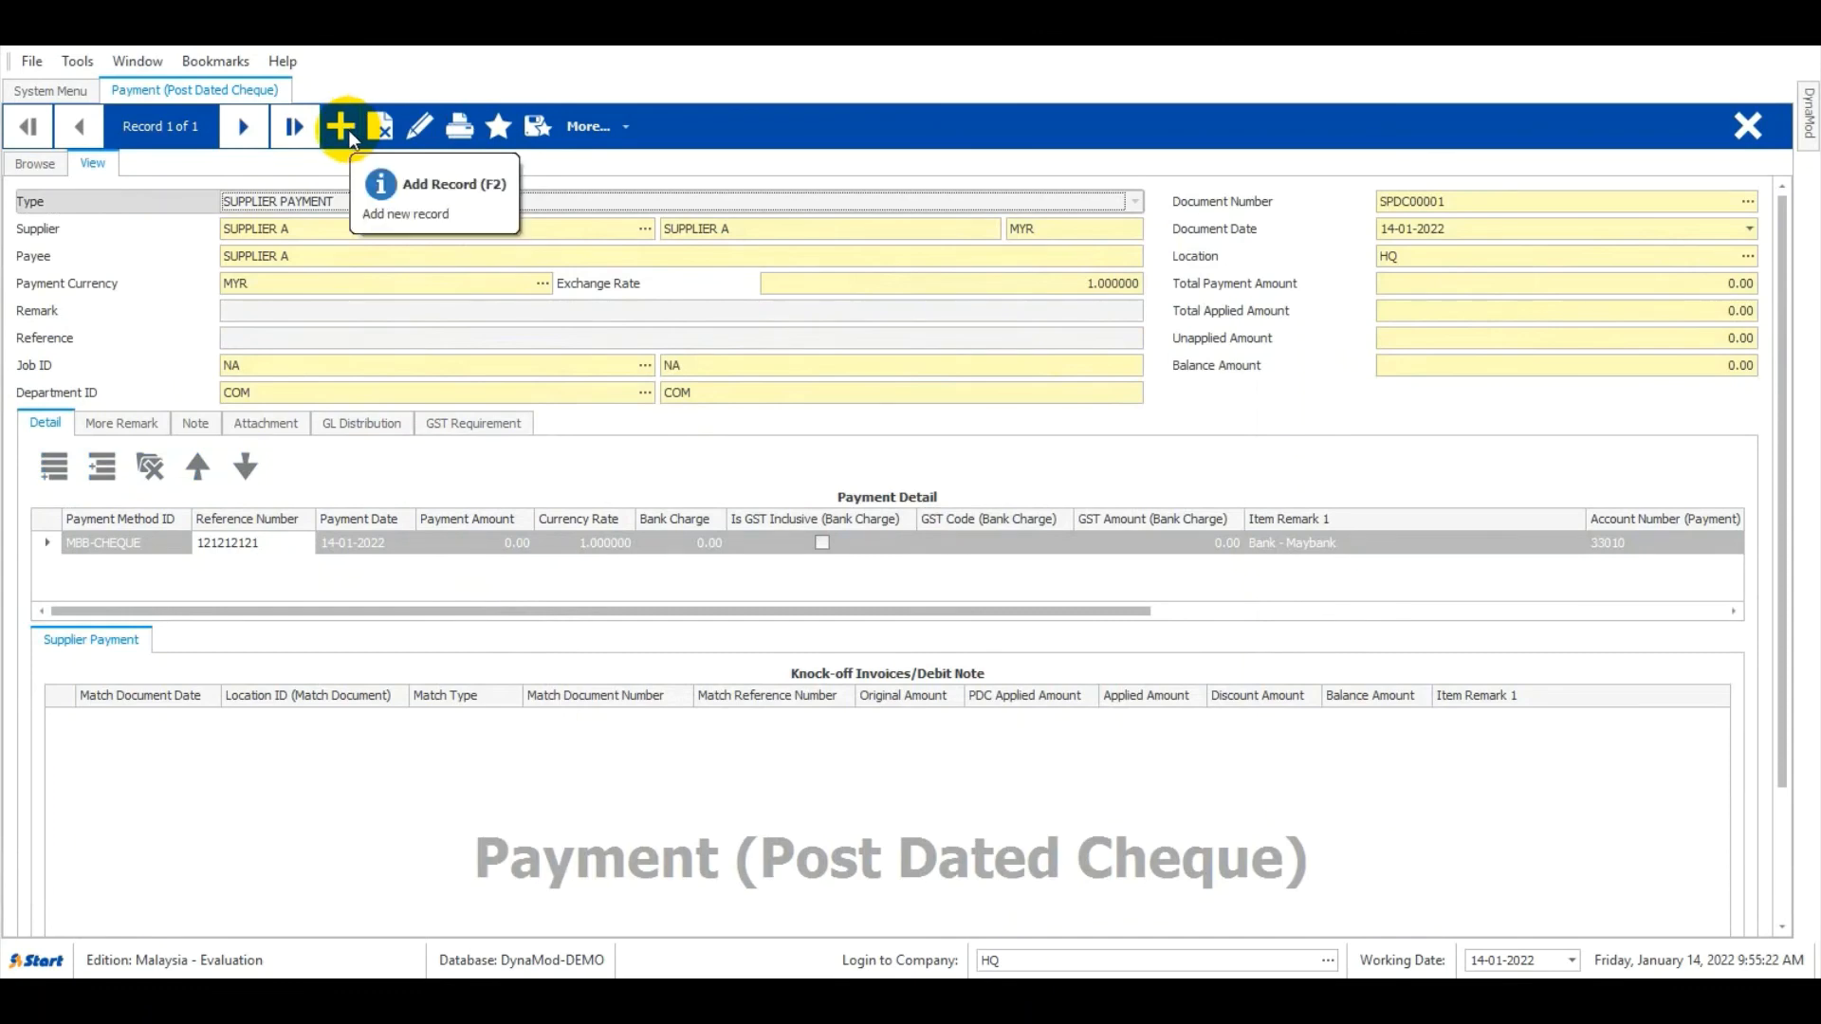
{"action": "left_click", "coordinate": [594, 129]}
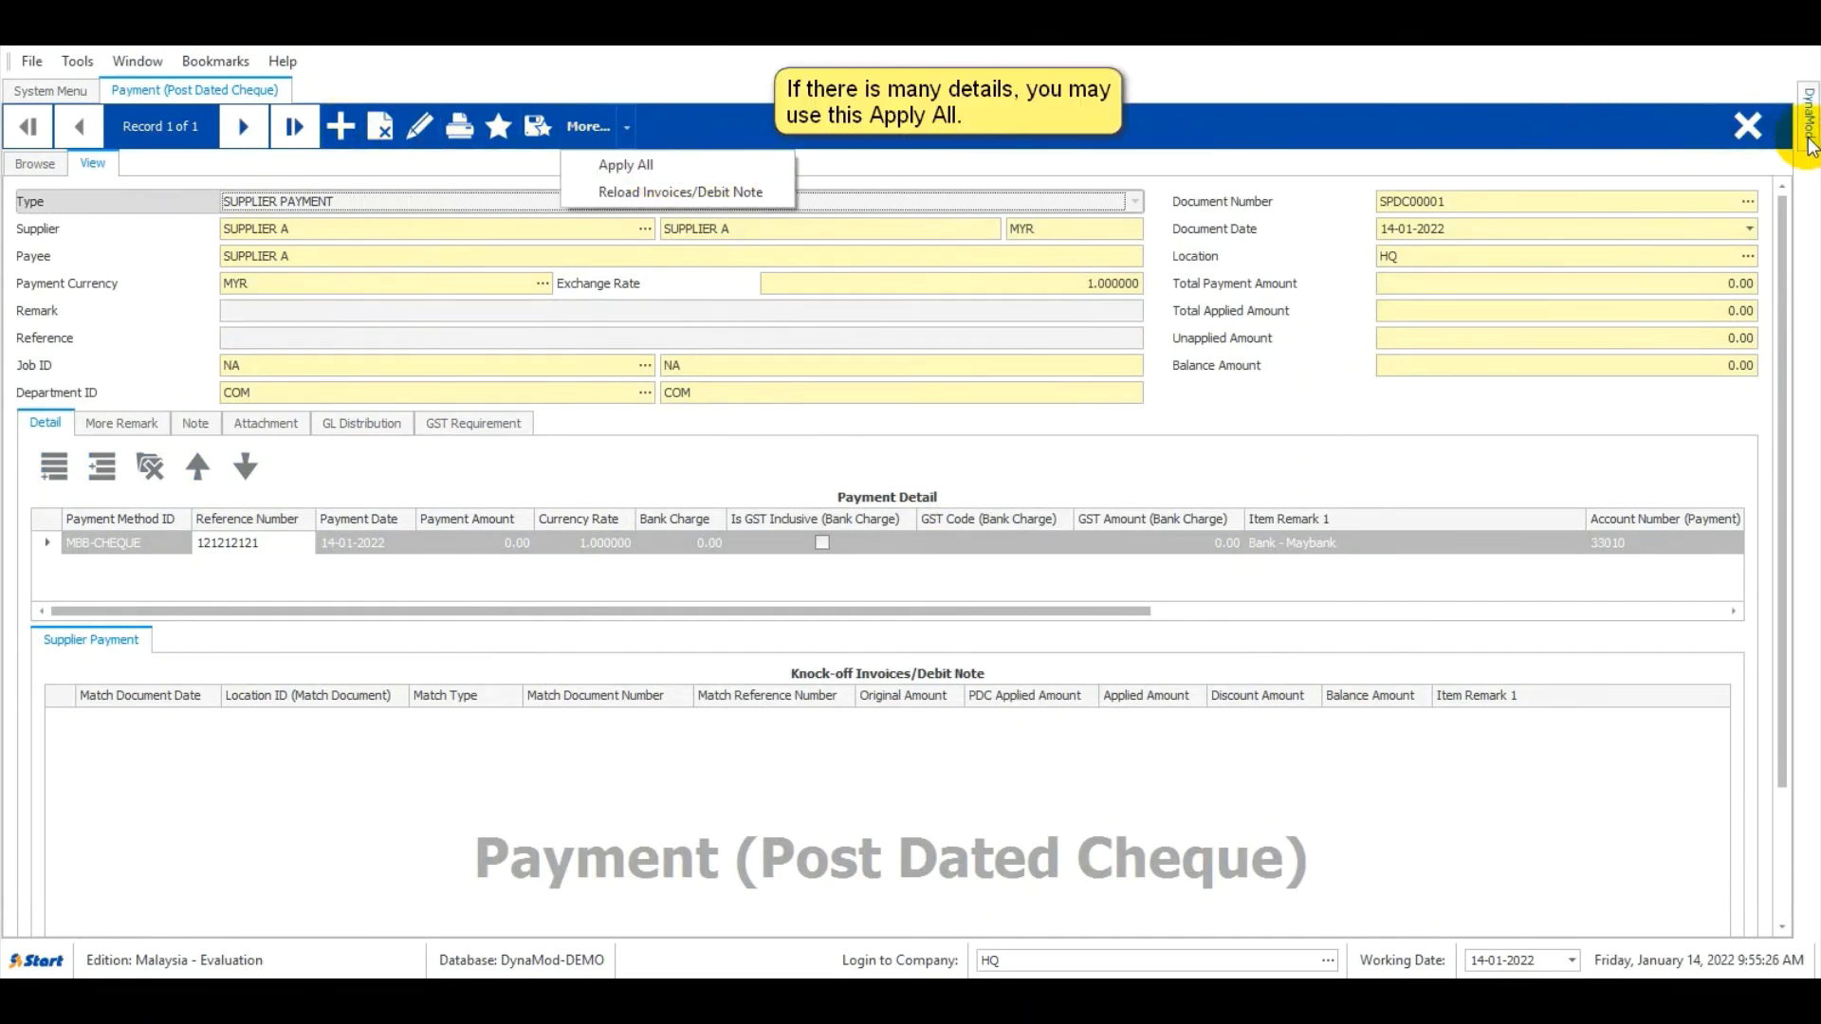
{"action": "left_click", "coordinate": [1748, 127]}
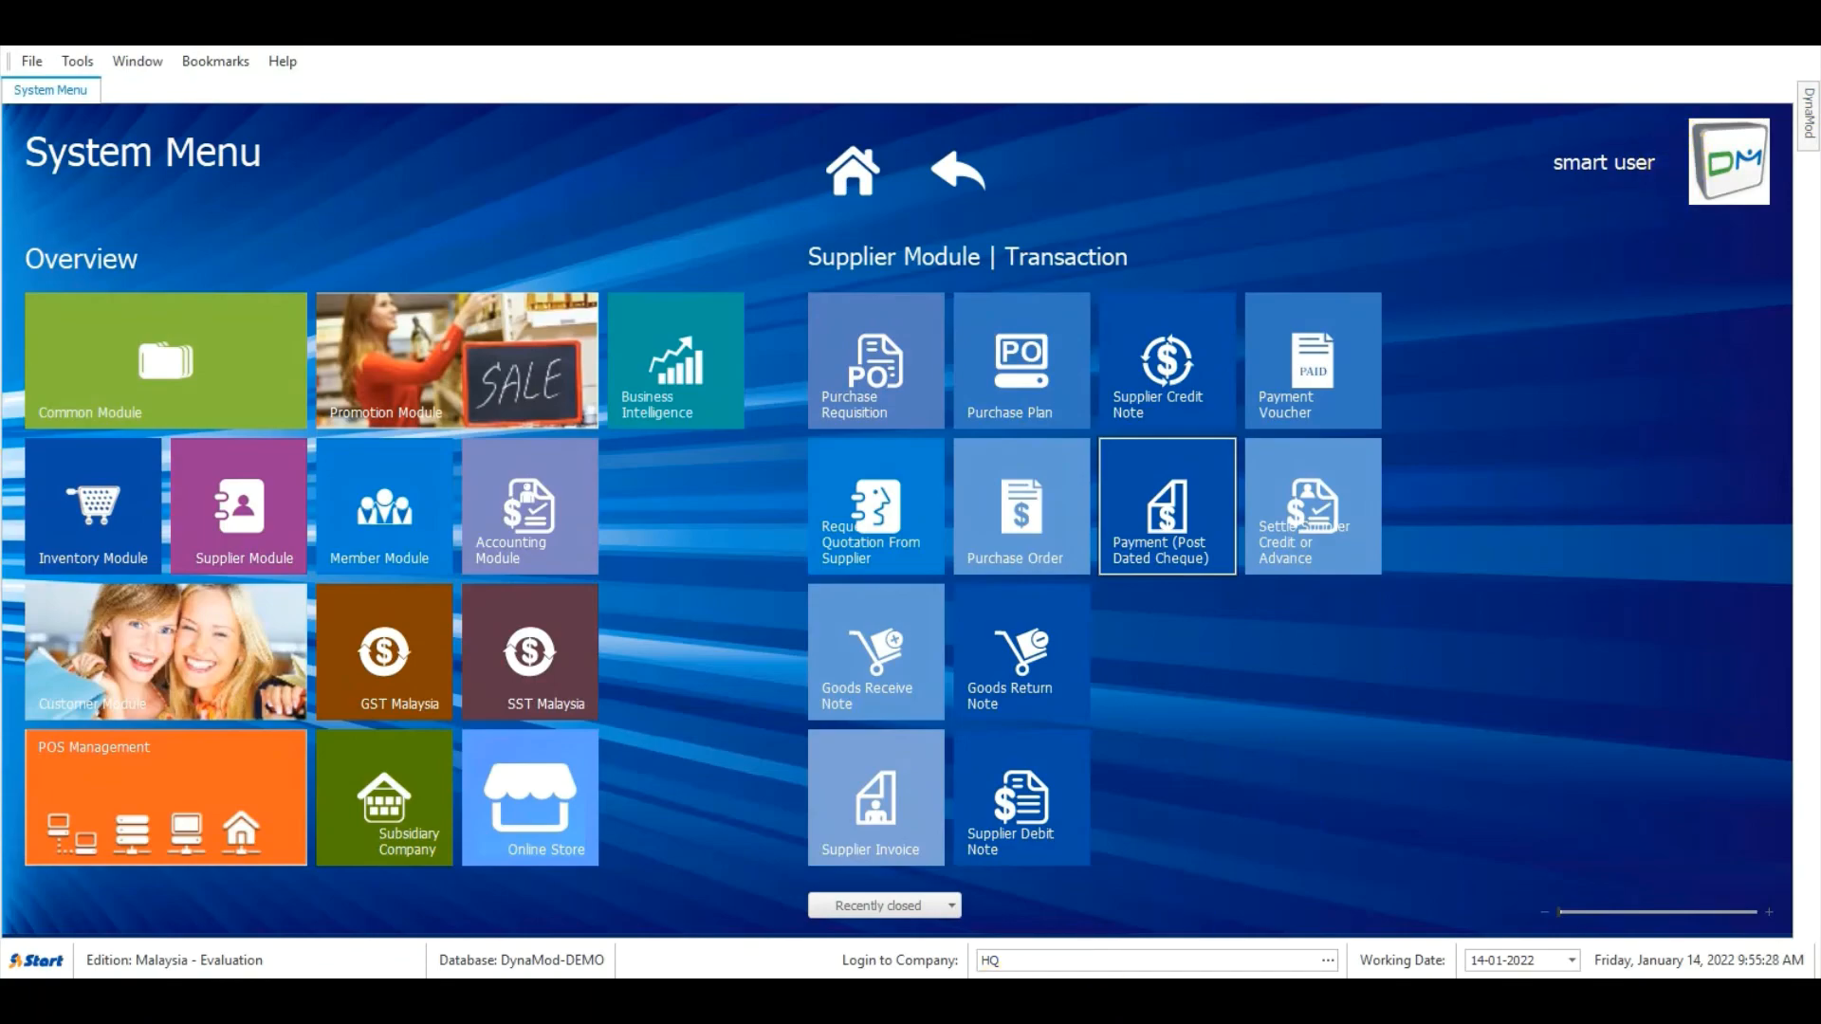